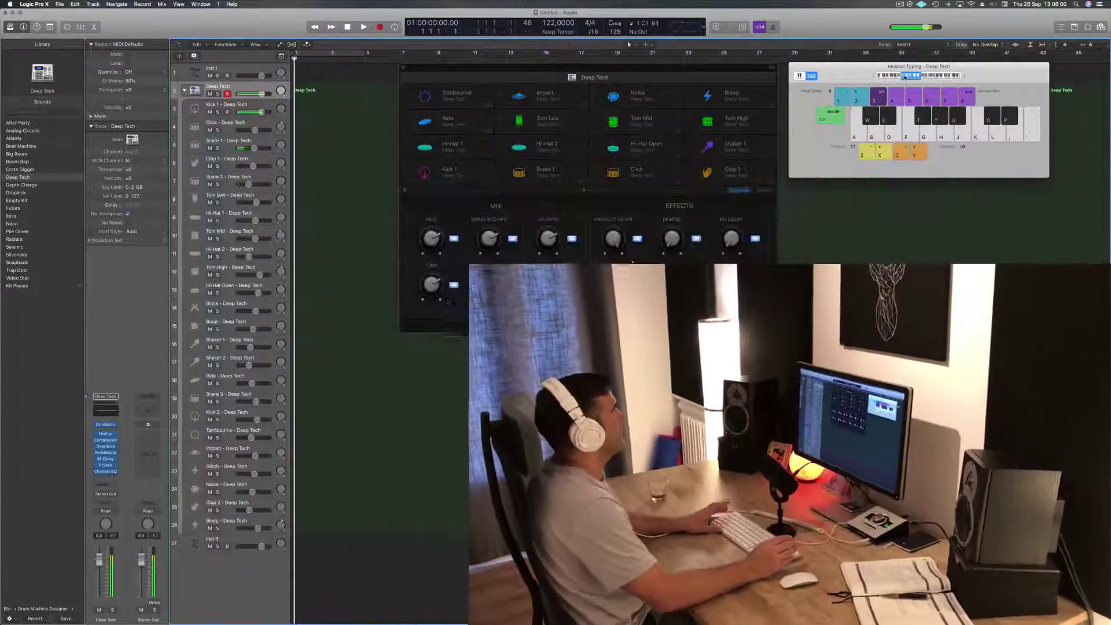
- Record four kick hits from the start of bar 1 on the Deep Tech drum track, with the drum machine window moved aside
{"action": "left_click_drag", "start_coordinate": [680, 71], "coordinate": [847, 93]}
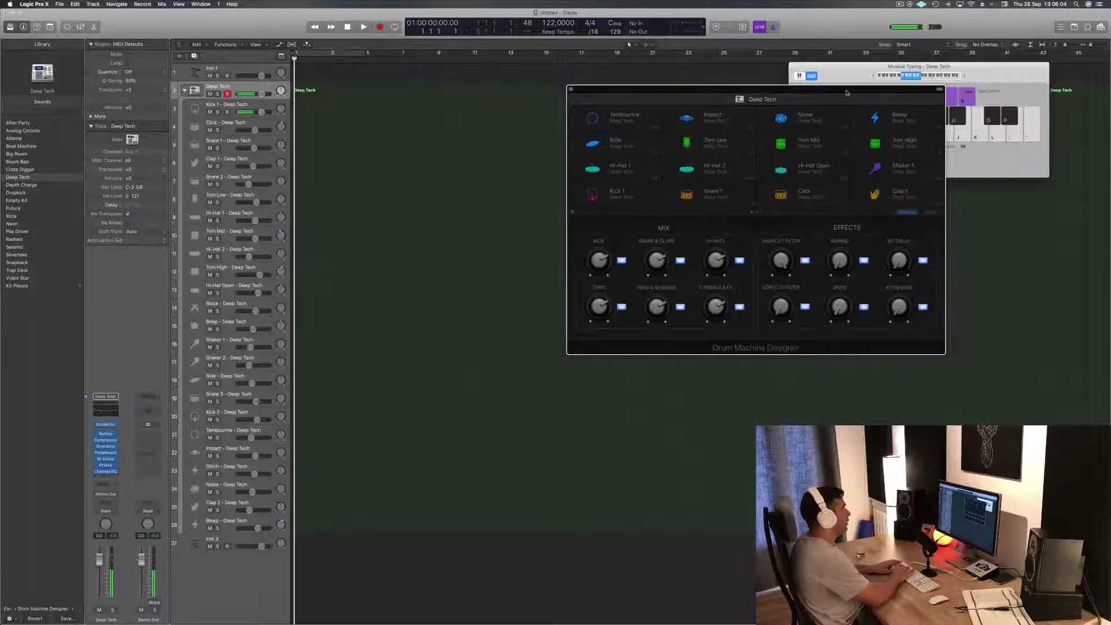
{"action": "key", "text": "r"}
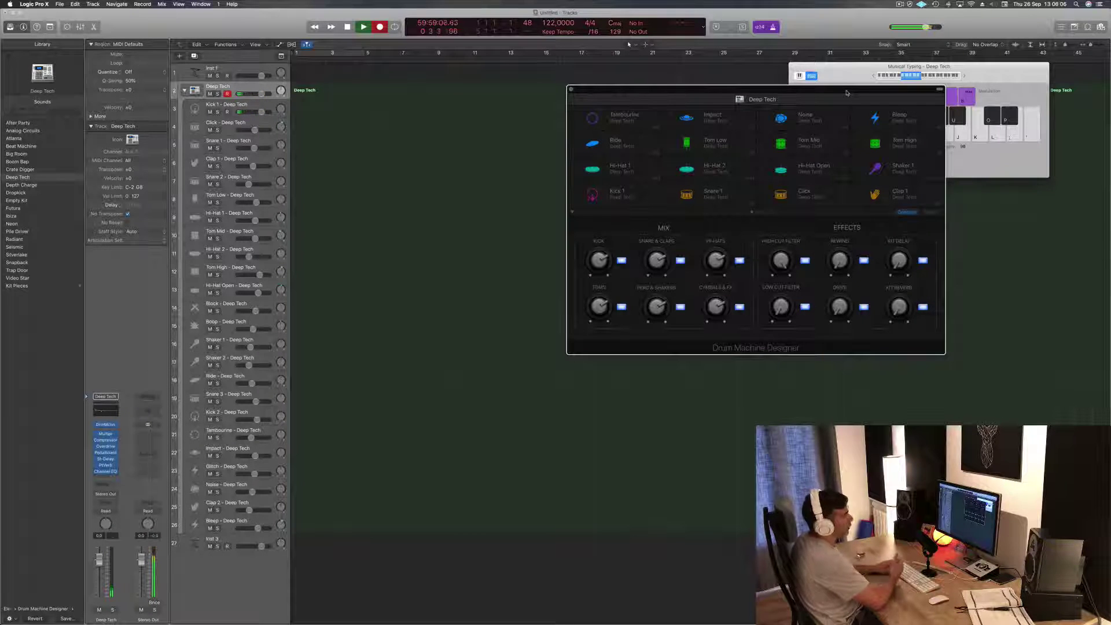
{"action": "key", "text": "a"}
{"action": "key", "text": "a"}
{"action": "key", "text": "a"}
{"action": "key", "text": "a"}
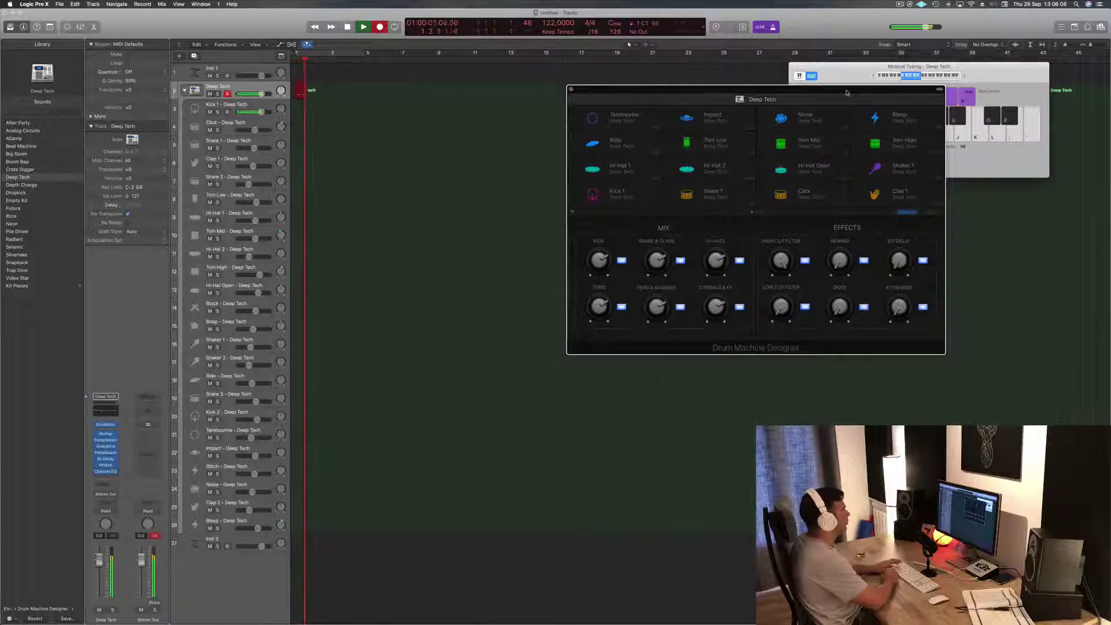
{"action": "key", "text": "space"}
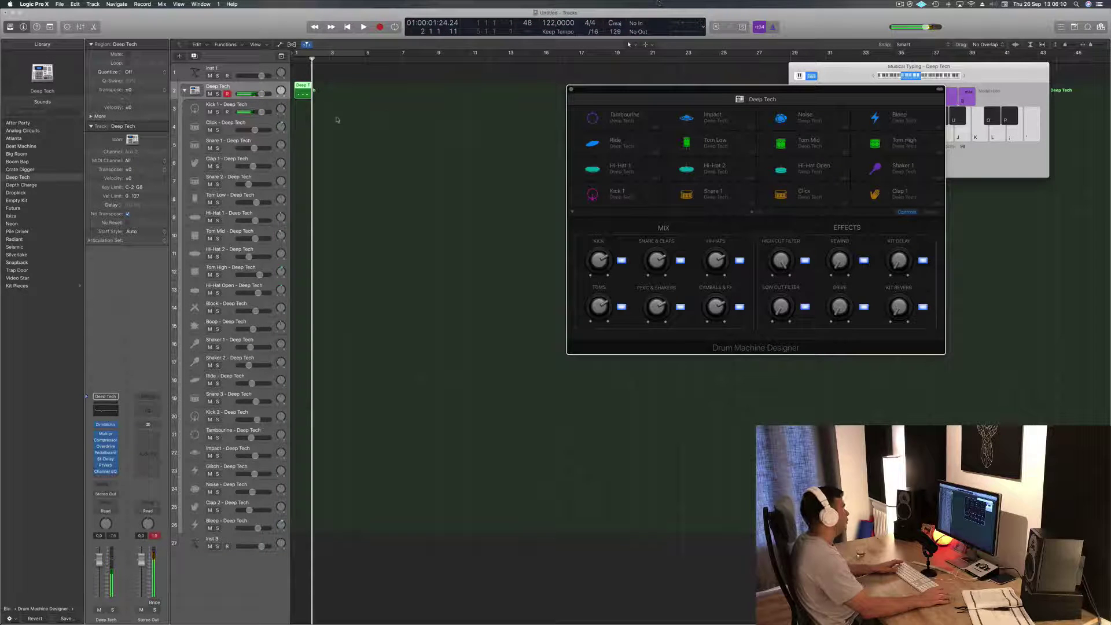
- Move the recorded region to the Kick 1 track and shift its fourth note onto beat 4
{"action": "left_click_drag", "start_coordinate": [303, 85], "coordinate": [302, 108]}
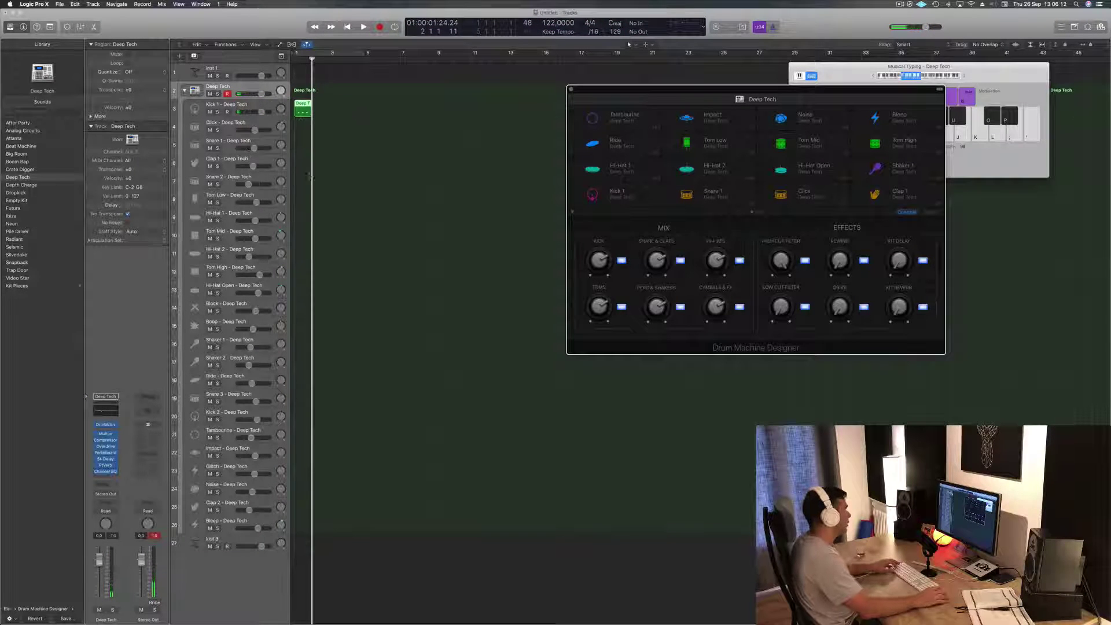
{"action": "left_click", "coordinate": [303, 107]}
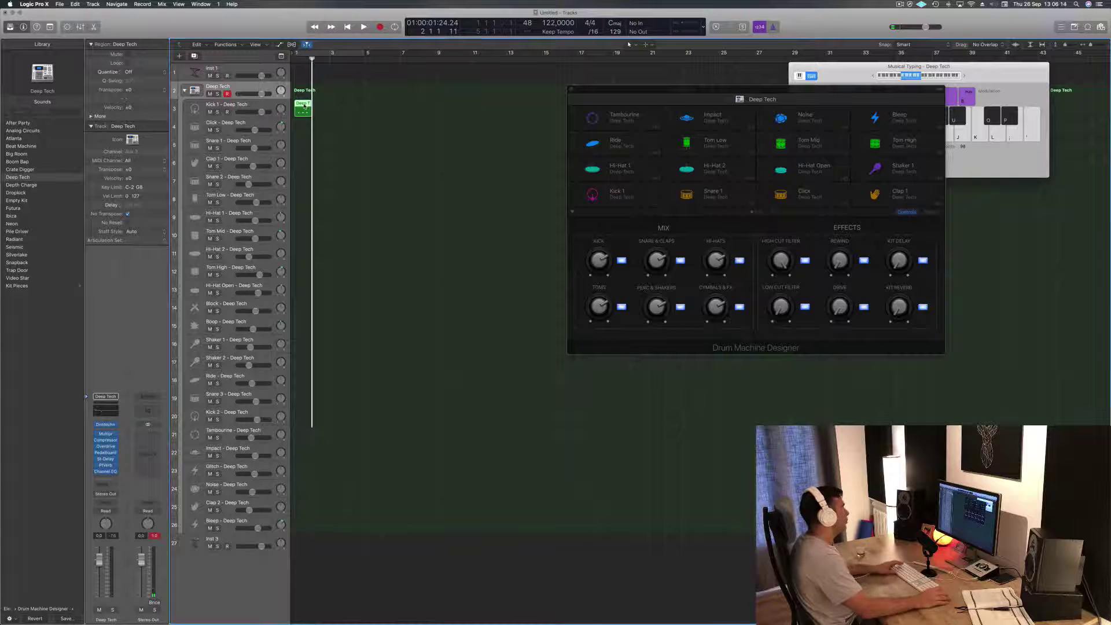
{"action": "double_click", "coordinate": [304, 106]}
{"action": "scroll", "coordinate": [416, 574], "scroll_direction": "down", "scroll_amount": 2}
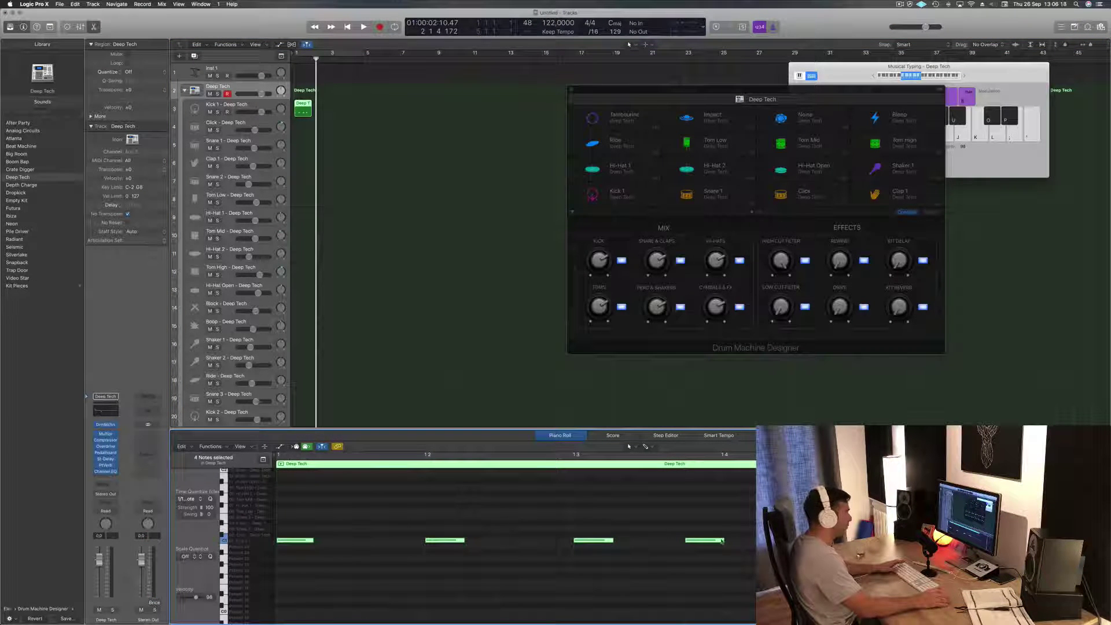
{"action": "left_click_drag", "start_coordinate": [718, 540], "coordinate": [752, 543]}
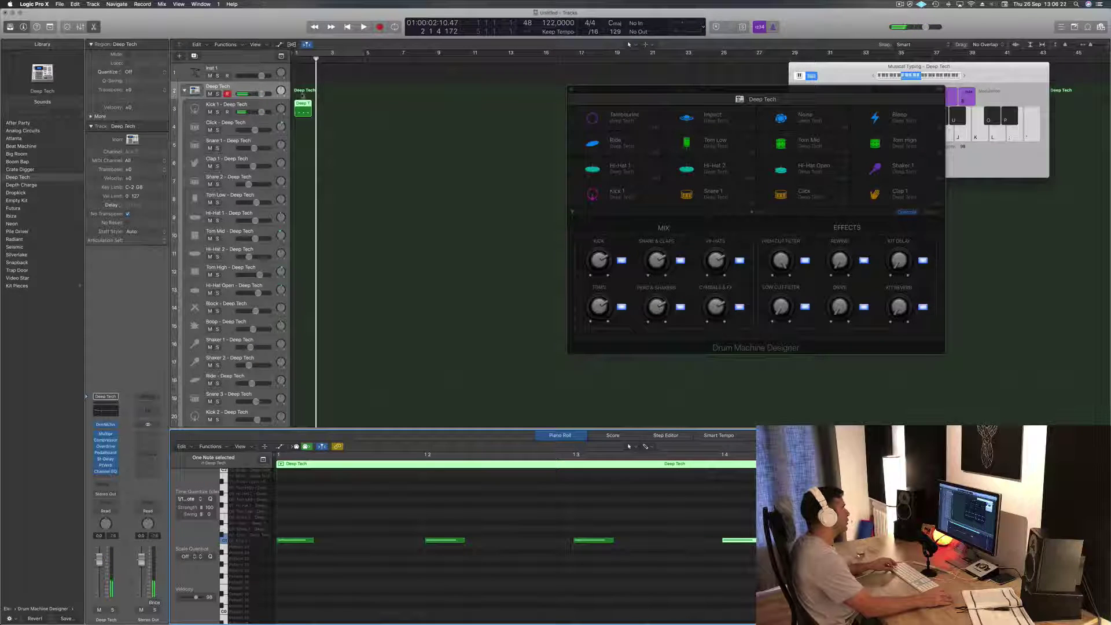
- Copy the kick region along the Kick 1 track until it fills four bars, and play it back
{"action": "left_click", "coordinate": [303, 104]}
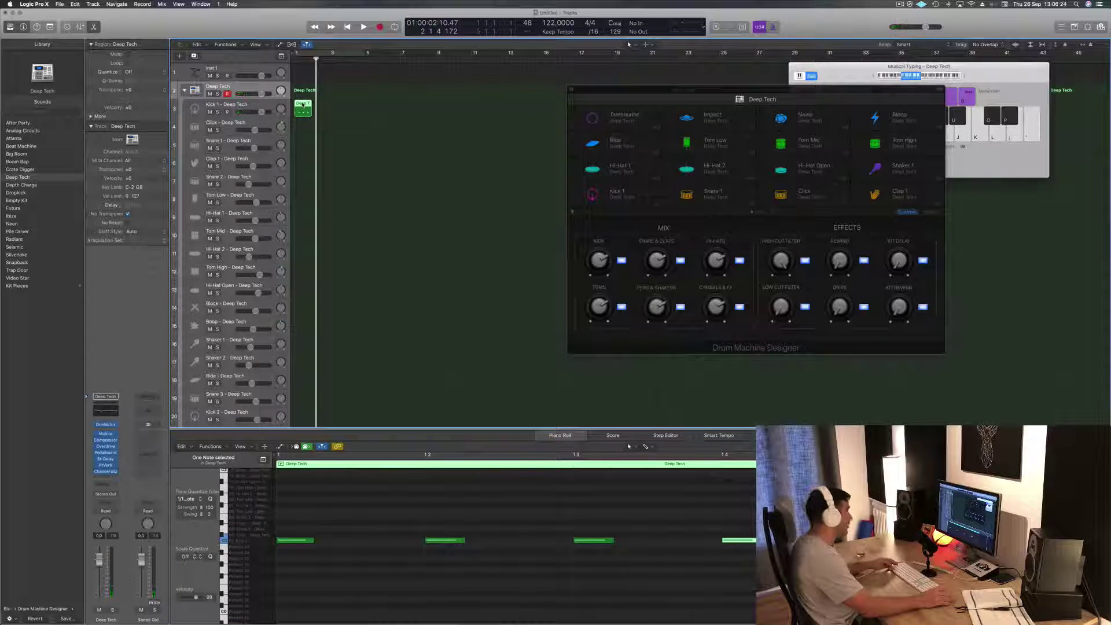
{"action": "left_click_drag", "start_coordinate": [303, 104], "coordinate": [339, 107]}
{"action": "key", "text": "space"}
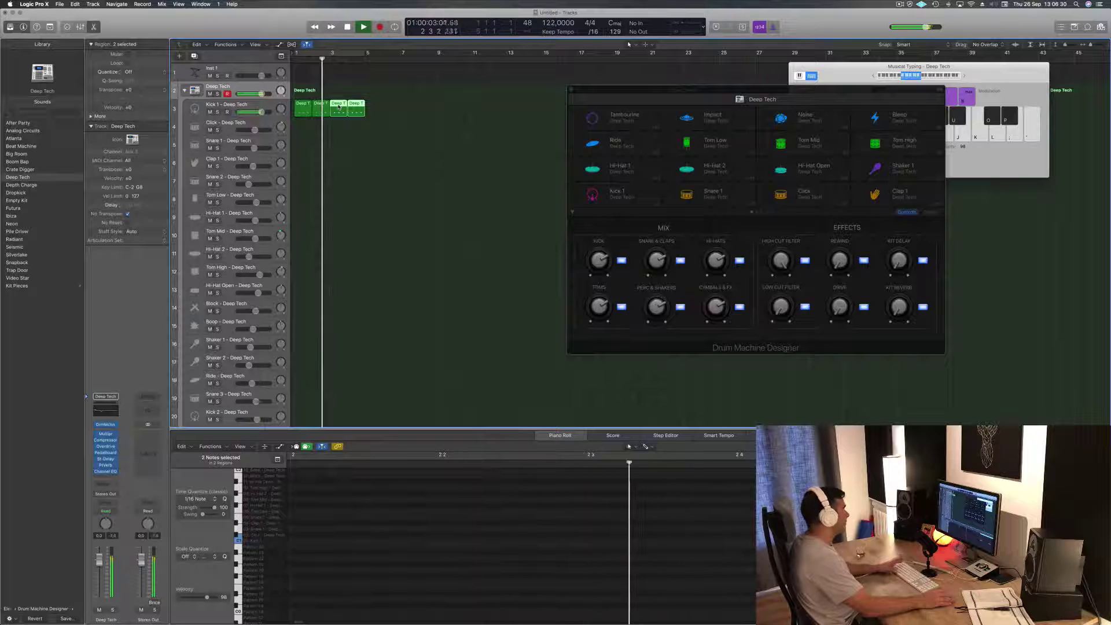
- Loop the four kick bars during playback and slightly adjust the Kick 1 channel volume
{"action": "left_click", "coordinate": [253, 106]}
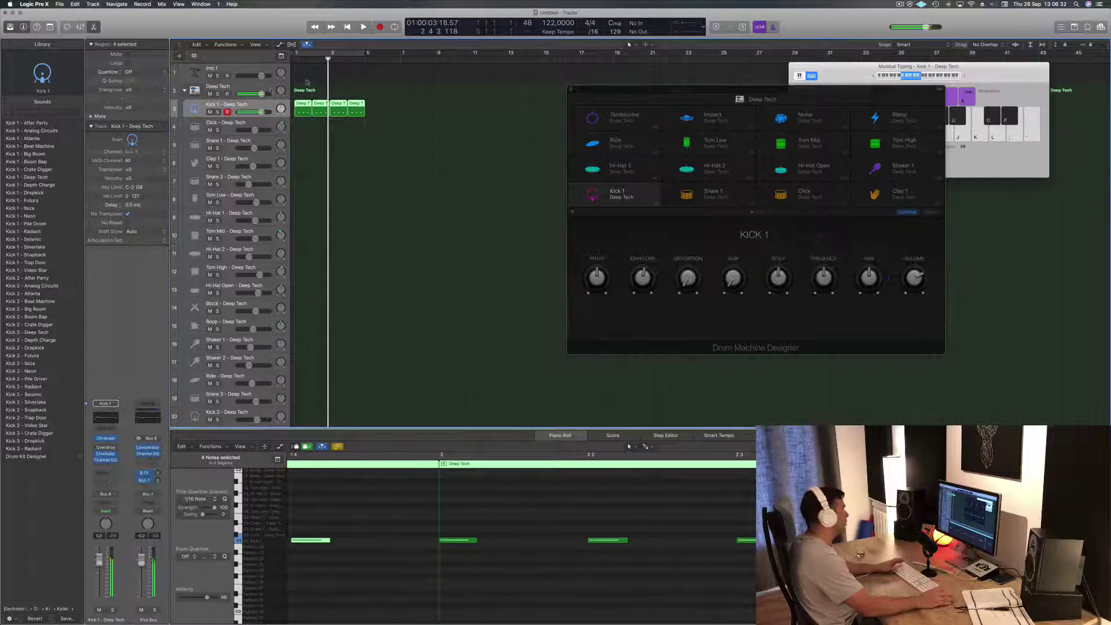
{"action": "left_click", "coordinate": [333, 55]}
{"action": "key", "text": "space"}
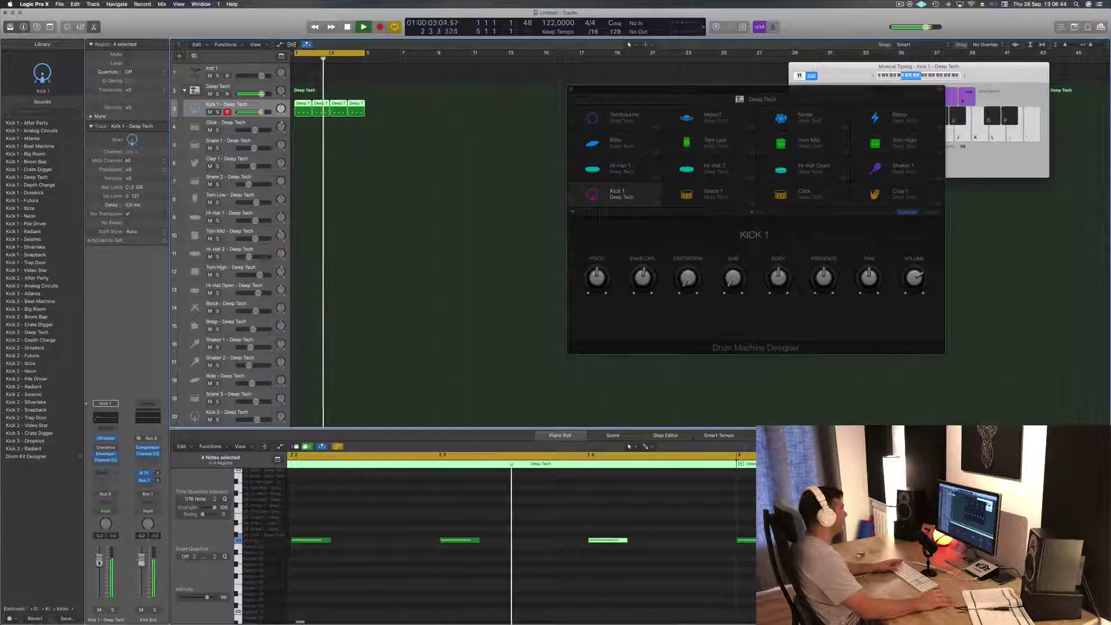
{"action": "left_click_drag", "start_coordinate": [99, 561], "coordinate": [98, 562]}
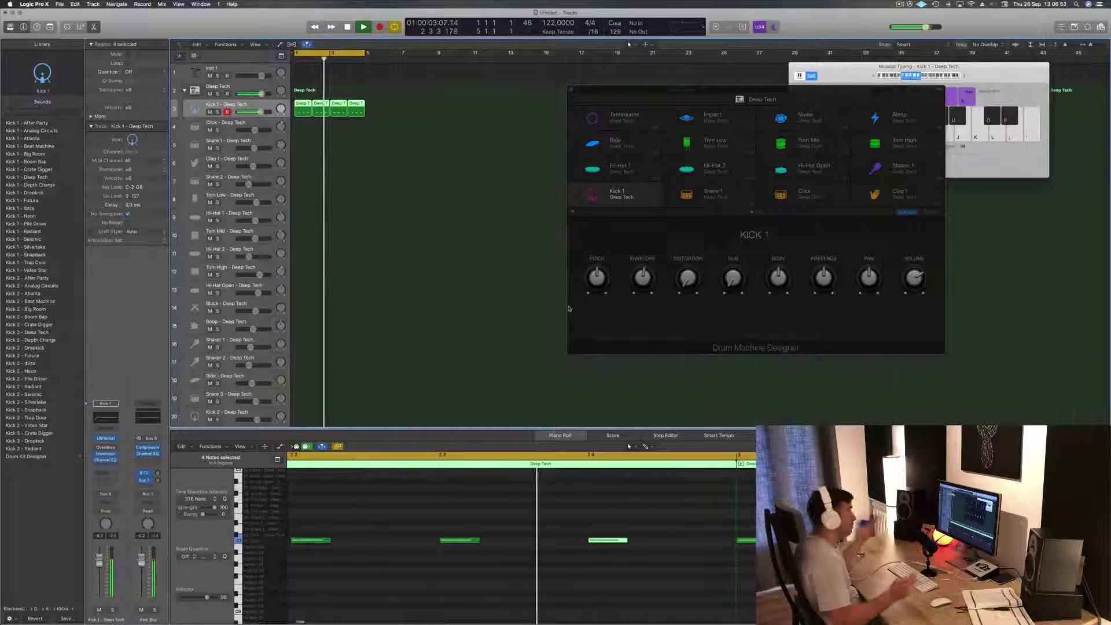
- Move the drum machine window further aside, stop playback and copy the first kick region to the Click track
{"action": "left_click", "coordinate": [786, 91]}
{"action": "left_click_drag", "start_coordinate": [786, 91], "coordinate": [869, 112]}
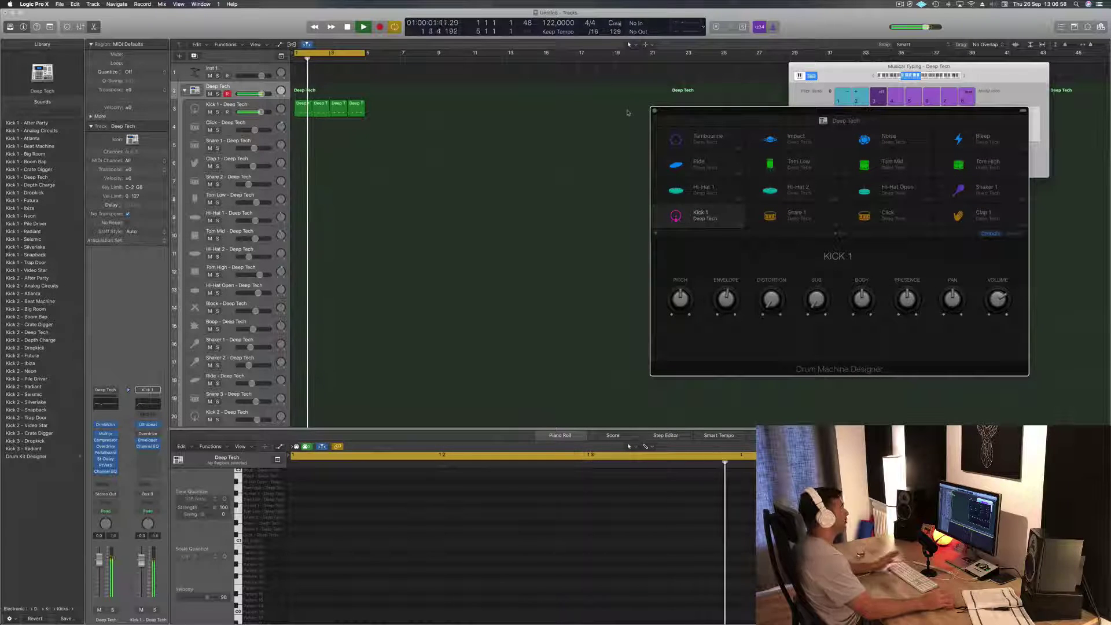
{"action": "key", "text": "space"}
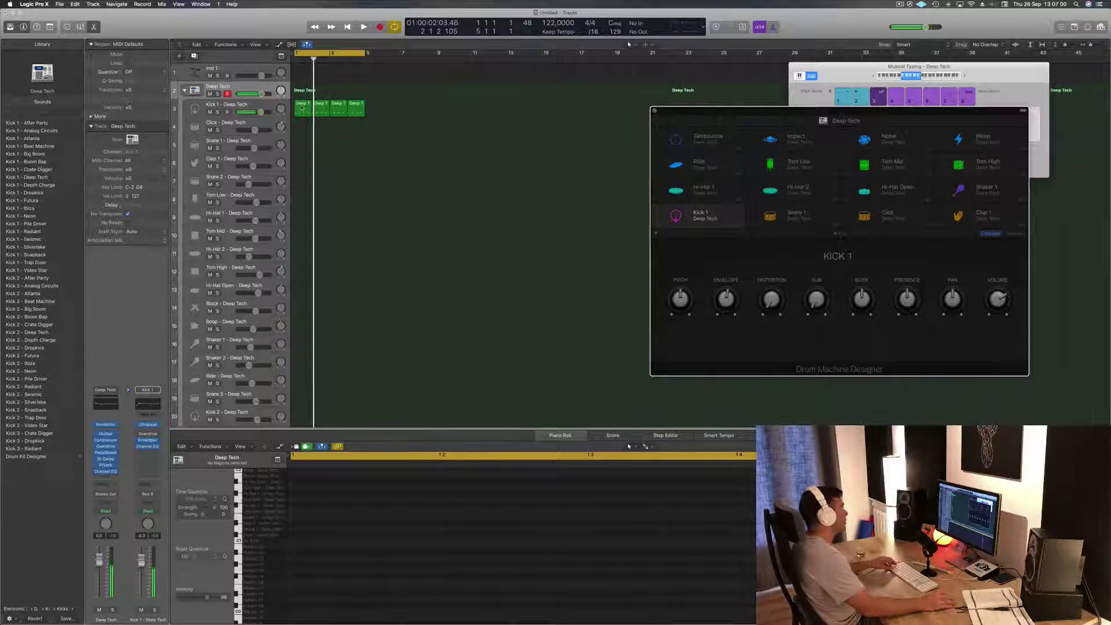
{"action": "left_click_drag", "start_coordinate": [301, 108], "coordinate": [302, 126]}
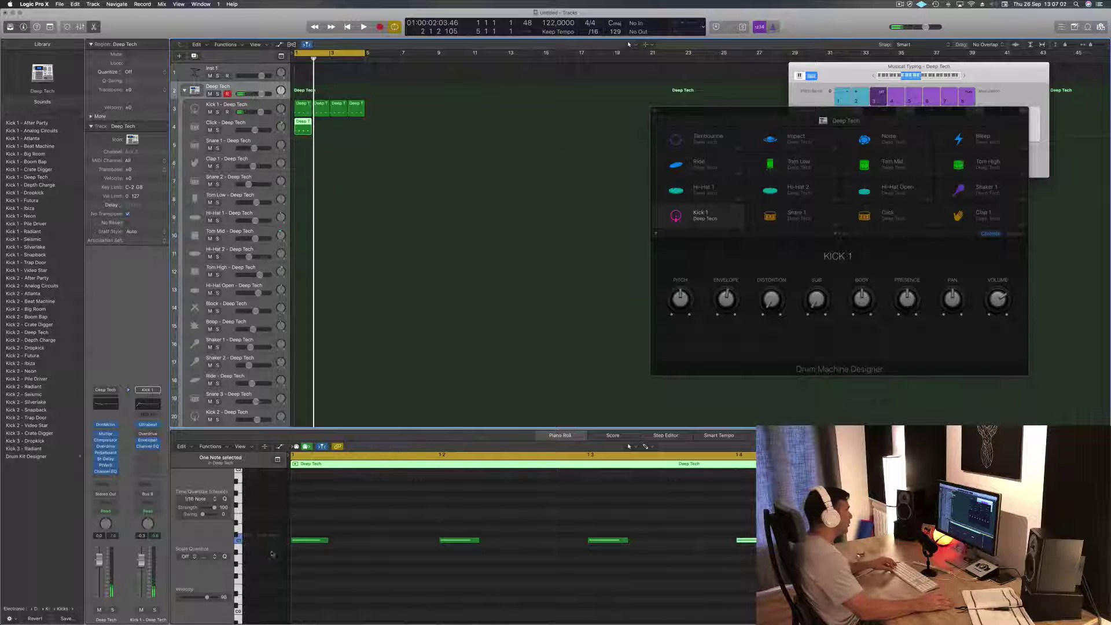
- Copy the region's four kick notes one semitone higher and a sixteenth note later as click notes, and audition them
{"action": "left_click_drag", "start_coordinate": [292, 520], "coordinate": [724, 565]}
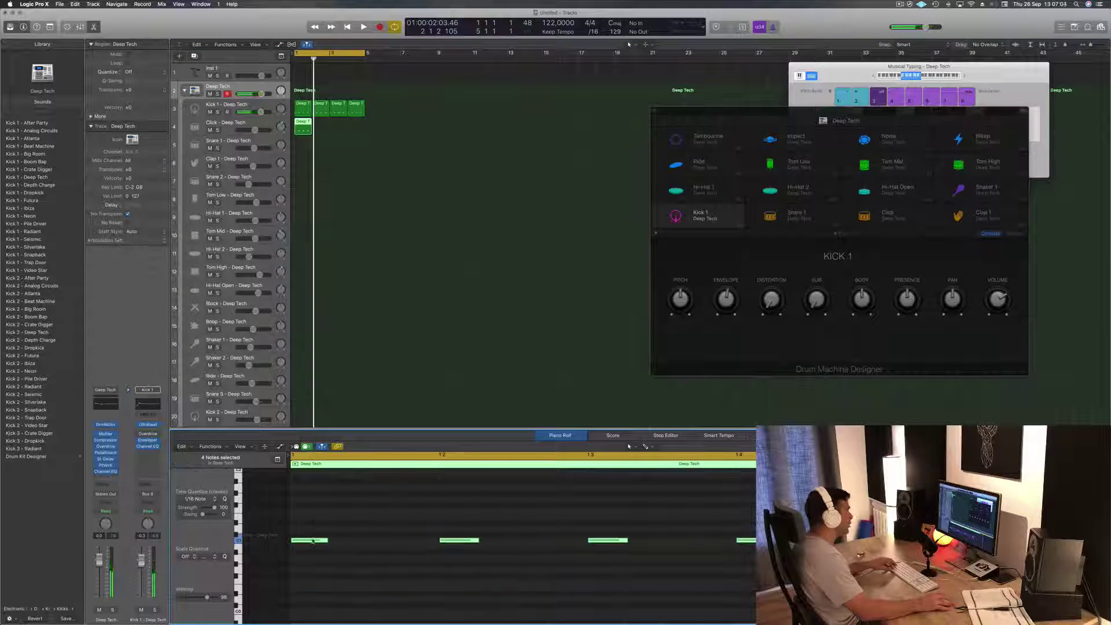
{"action": "left_click_drag", "start_coordinate": [312, 541], "coordinate": [351, 537]}
{"action": "key", "text": "space"}
{"action": "key", "text": "space"}
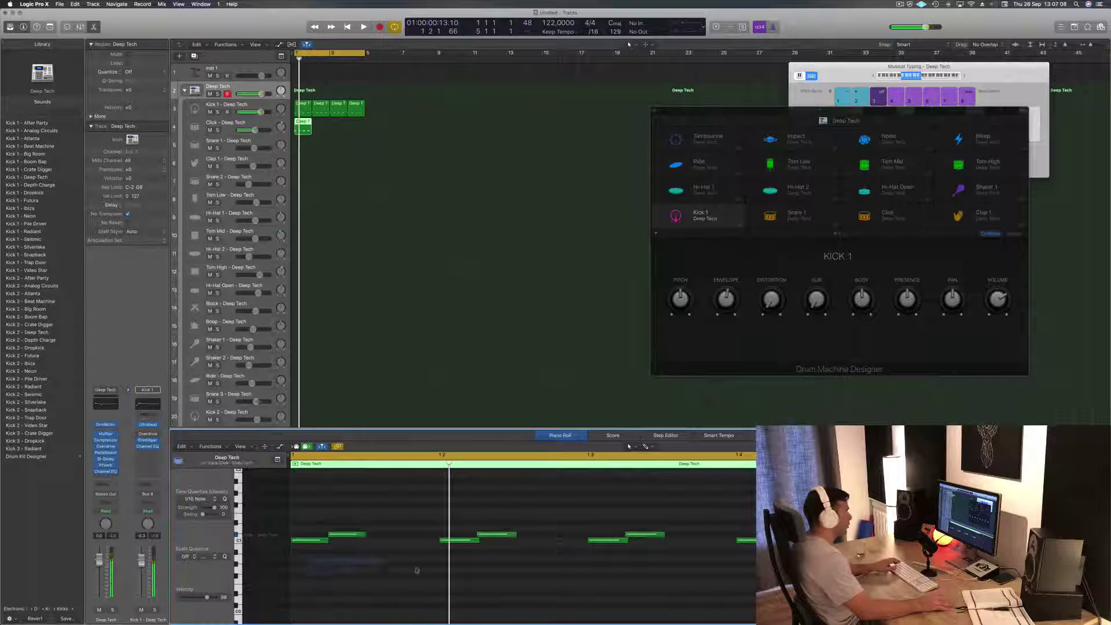
- Delete the kick notes from the Click region and arrange paired click notes on the last two sixteenths of each beat
{"action": "left_click_drag", "start_coordinate": [306, 542], "coordinate": [385, 539]}
{"action": "key", "text": "Delete"}
{"action": "key", "text": "space"}
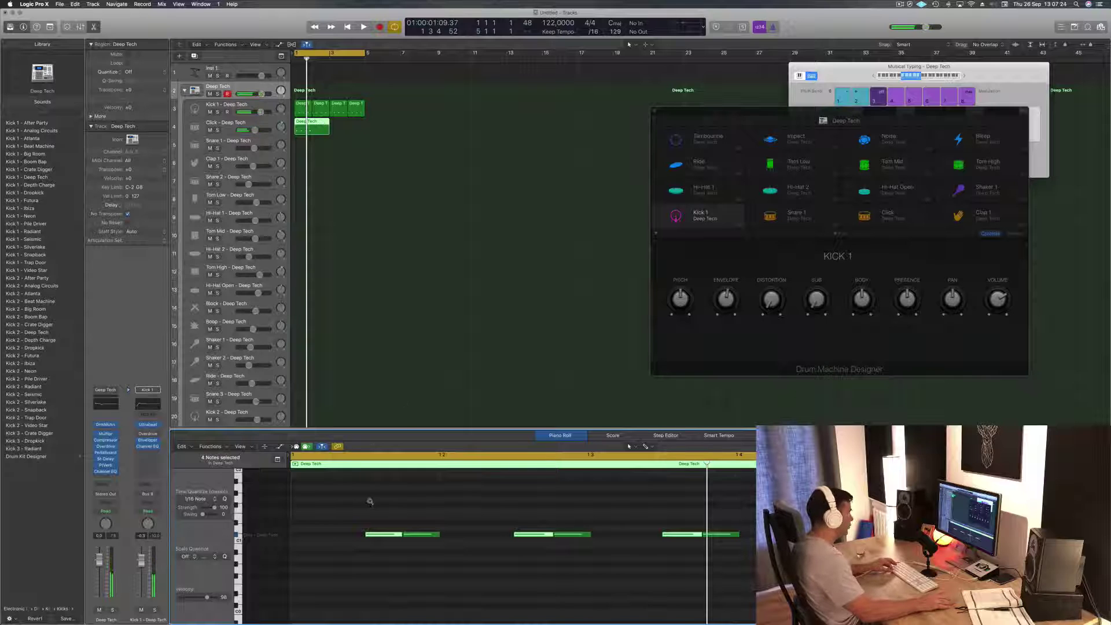
- Copy all eight click notes one bar later to fill the second bar
{"action": "key", "text": "super+Left"}
{"action": "left_click_drag", "start_coordinate": [351, 504], "coordinate": [759, 580]}
{"action": "key", "text": "super+Left"}
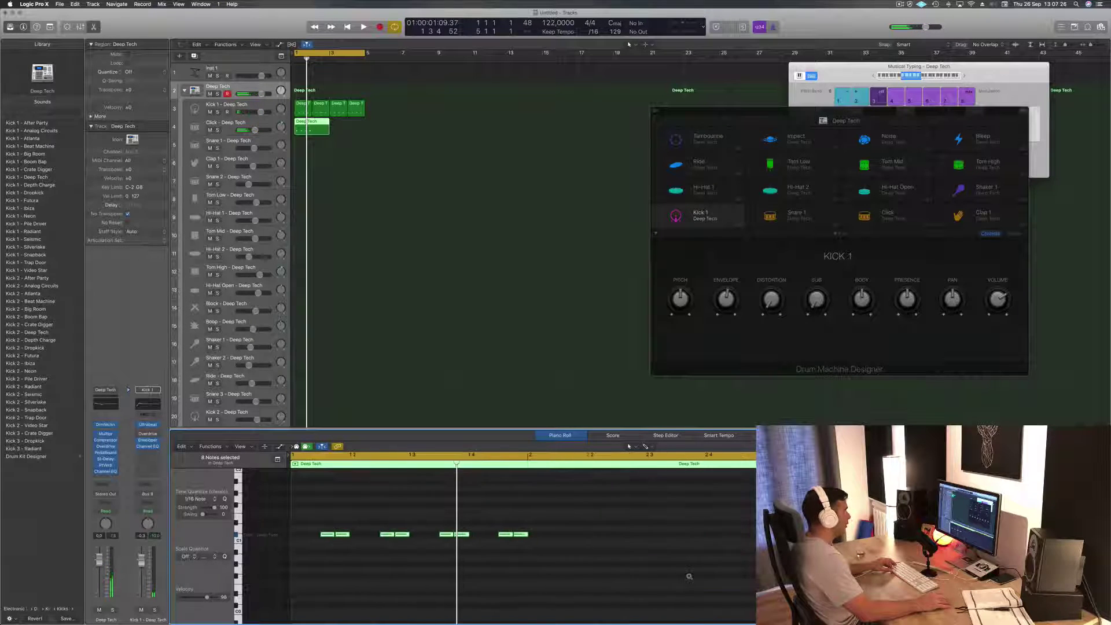
{"action": "left_click_drag", "start_coordinate": [326, 540], "coordinate": [563, 541]}
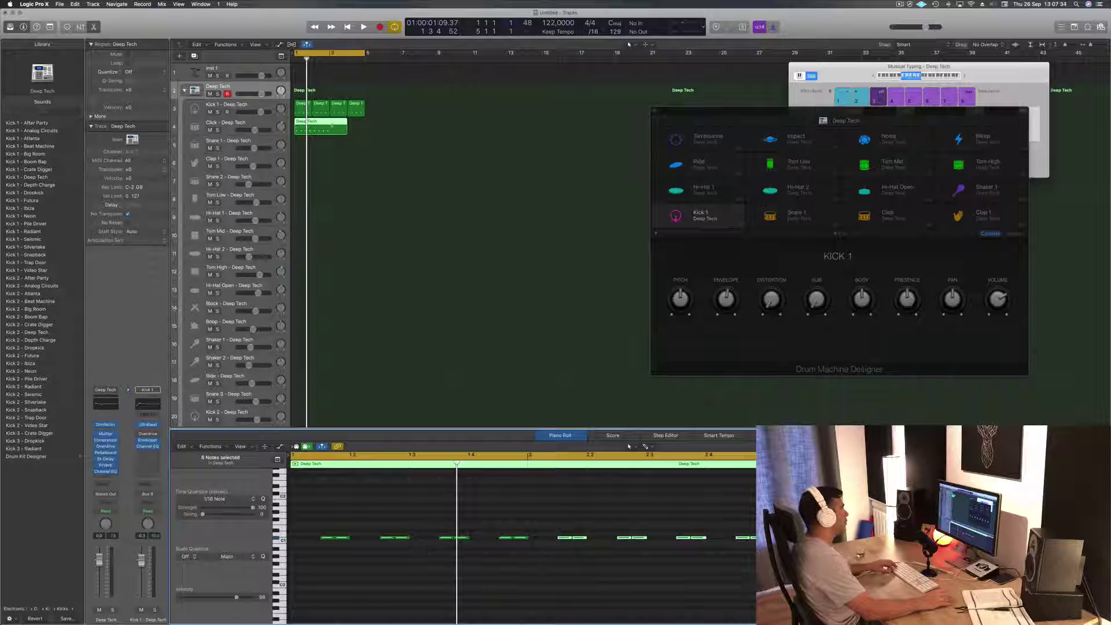
- Split the Click region at bar 3, using the Split option for notes that cross the cut
{"action": "left_click_drag", "start_coordinate": [328, 126], "coordinate": [349, 126]}
{"action": "key", "text": "Delete"}
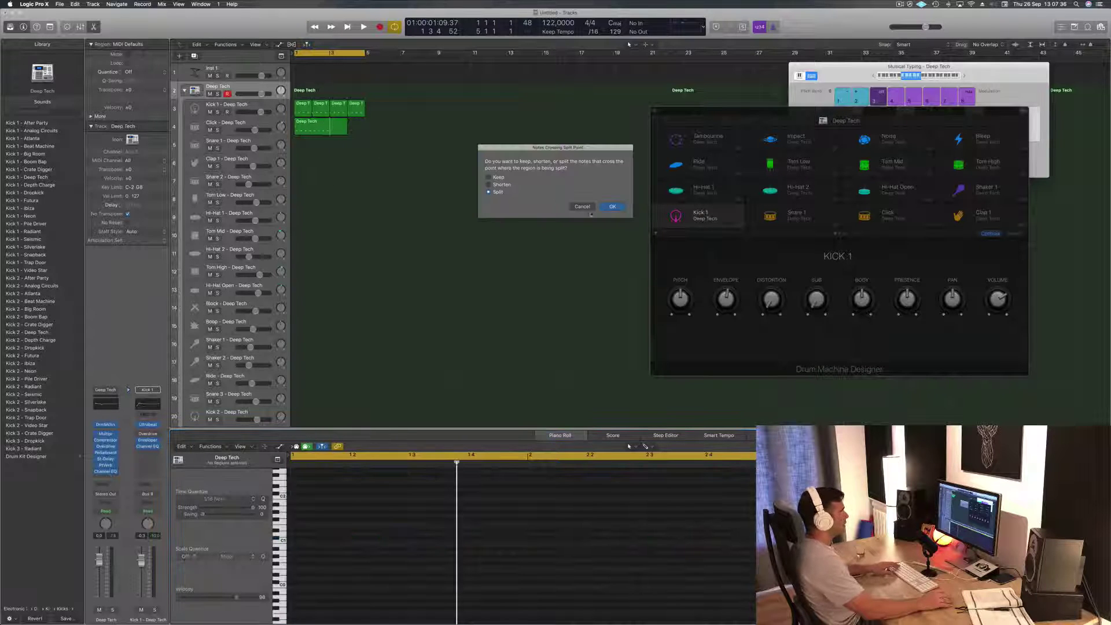
{"action": "left_click", "coordinate": [608, 207]}
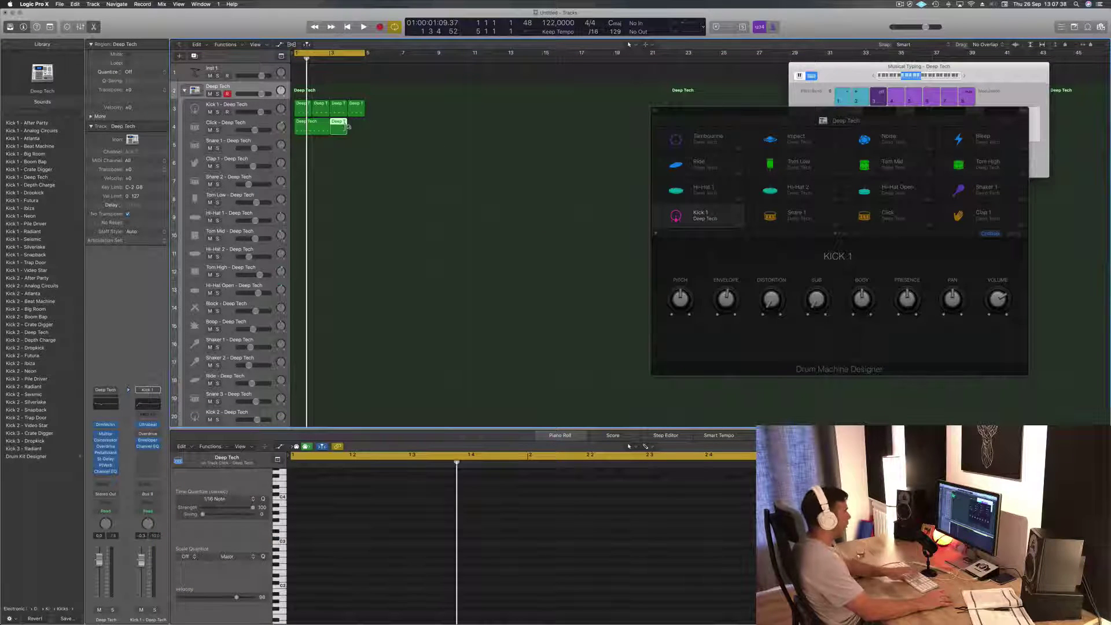
- Replace the leftover piece with a copy of the two-bar click region at bar 3, and lower the Click track's volume during playback
{"action": "left_click", "coordinate": [309, 128]}
{"action": "left_click_drag", "start_coordinate": [318, 127], "coordinate": [353, 127]}
{"action": "key", "text": "space"}
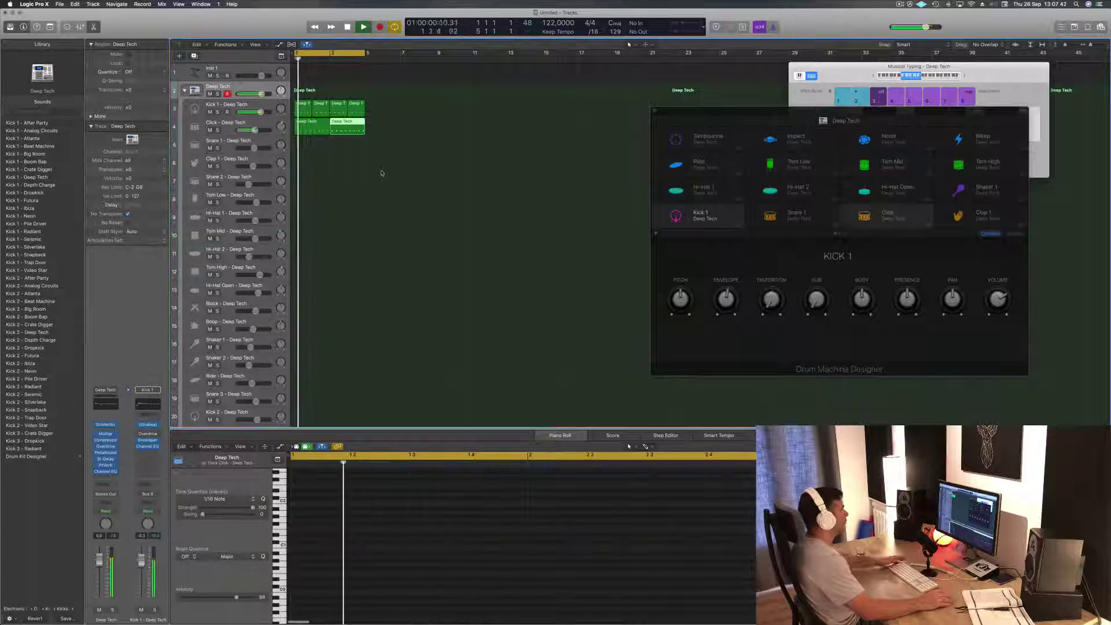
{"action": "left_click_drag", "start_coordinate": [257, 131], "coordinate": [249, 130]}
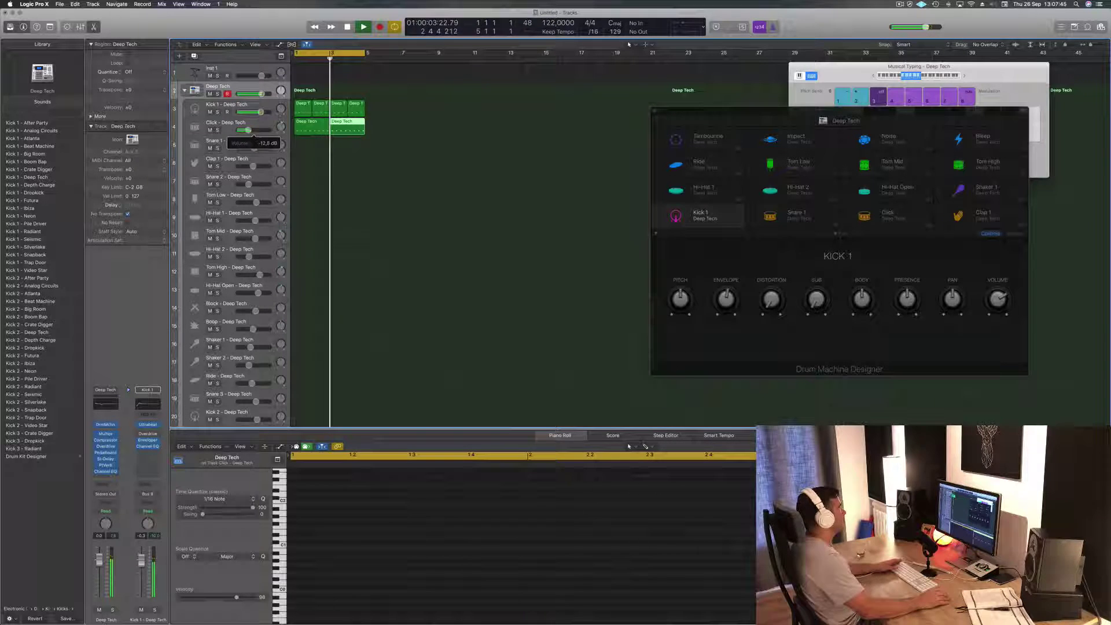
- Copy the first two-bar click region to the Snare 1 track
{"action": "left_click", "coordinate": [306, 128]}
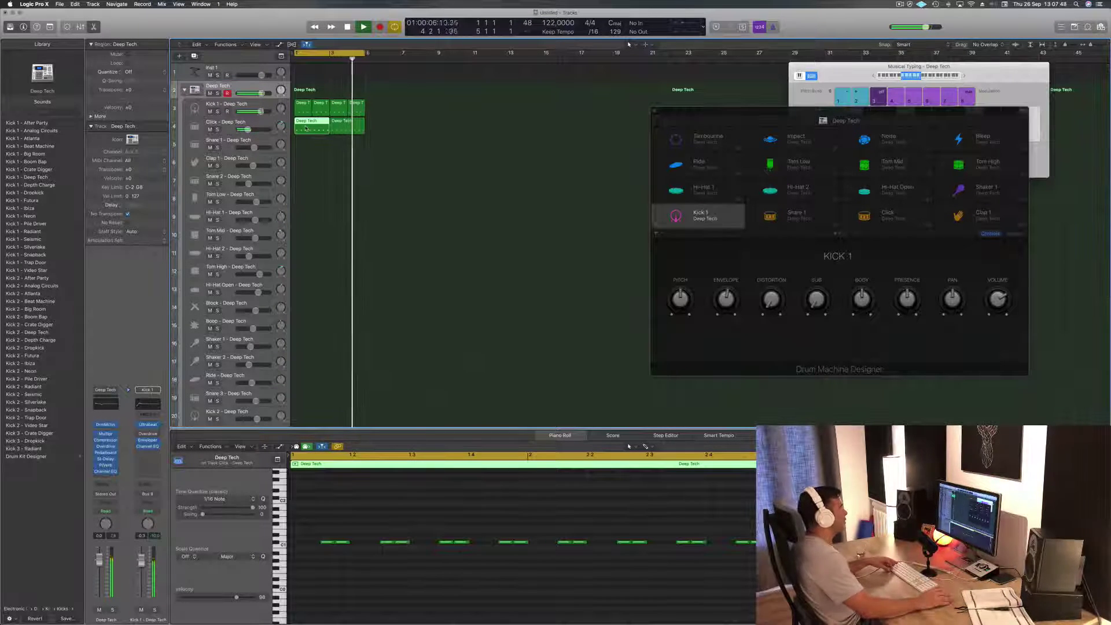
{"action": "left_click_drag", "start_coordinate": [306, 127], "coordinate": [303, 148]}
{"action": "key", "text": "space"}
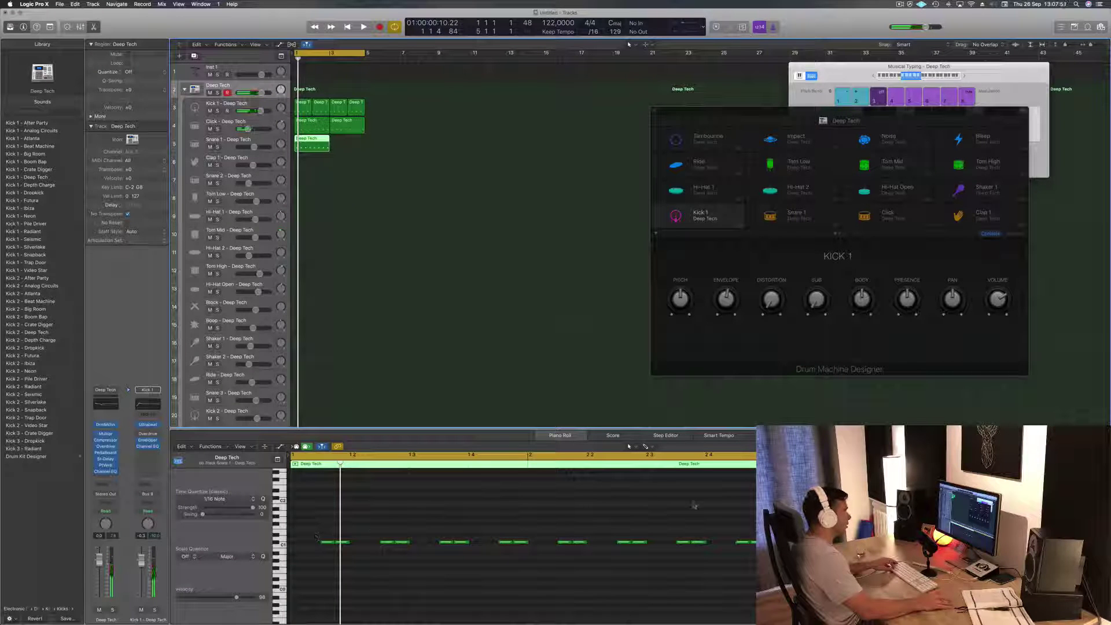
- Delete all but the first note in the Snare 1 region and move it to the snare pitch, one sixteenth later
{"action": "left_click", "coordinate": [349, 533]}
{"action": "key", "text": "super+a"}
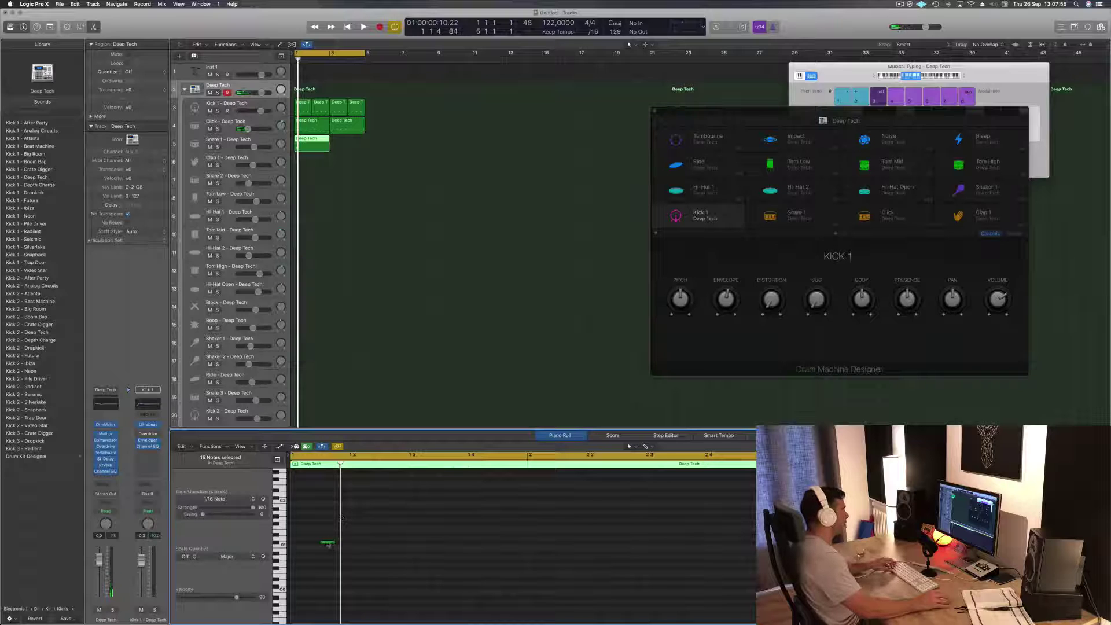
{"action": "left_click_drag", "start_coordinate": [328, 544], "coordinate": [344, 539]}
{"action": "key", "text": "space"}
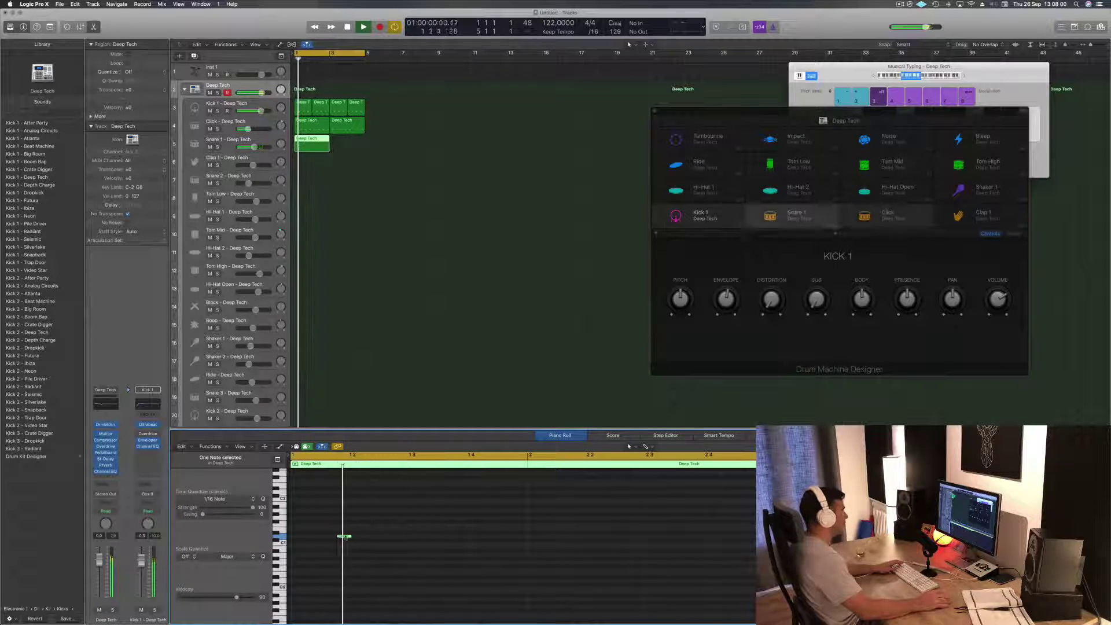
{"action": "key", "text": "space"}
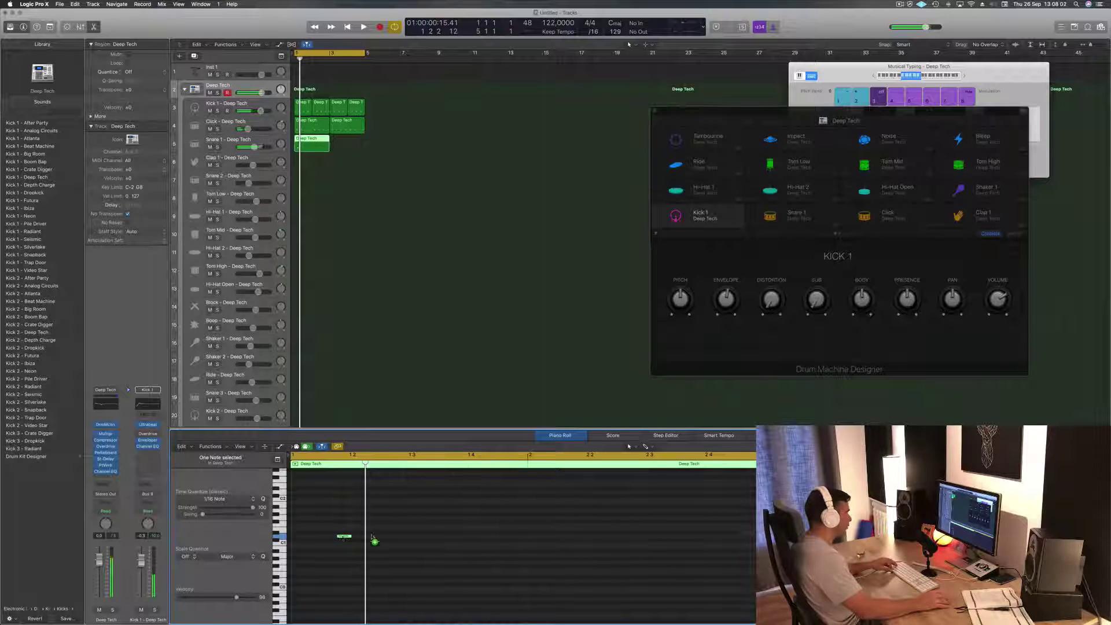
- Copy the snare note two beats later, onto the last sixteenth of beat 3, and audition it
{"action": "left_click_drag", "start_coordinate": [346, 537], "coordinate": [464, 538]}
{"action": "key", "text": "space"}
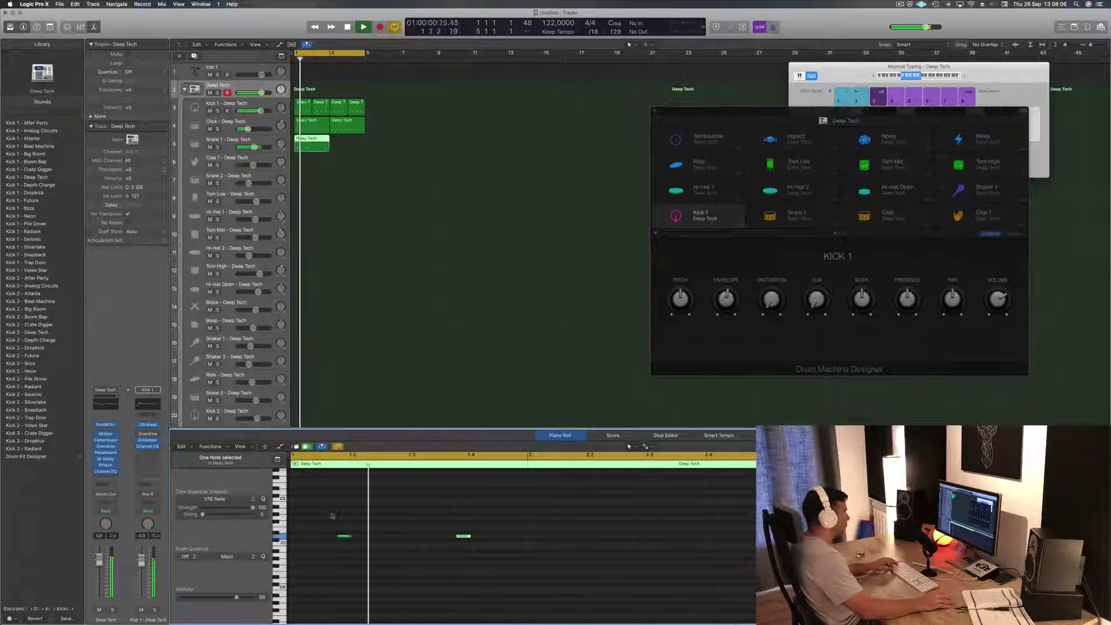
{"action": "key", "text": "space"}
- Copy both snare notes one bar and one beat later into the second bar, and audition the variation
{"action": "left_click_drag", "start_coordinate": [321, 523], "coordinate": [544, 549]}
{"action": "left_click_drag", "start_coordinate": [344, 538], "coordinate": [640, 543]}
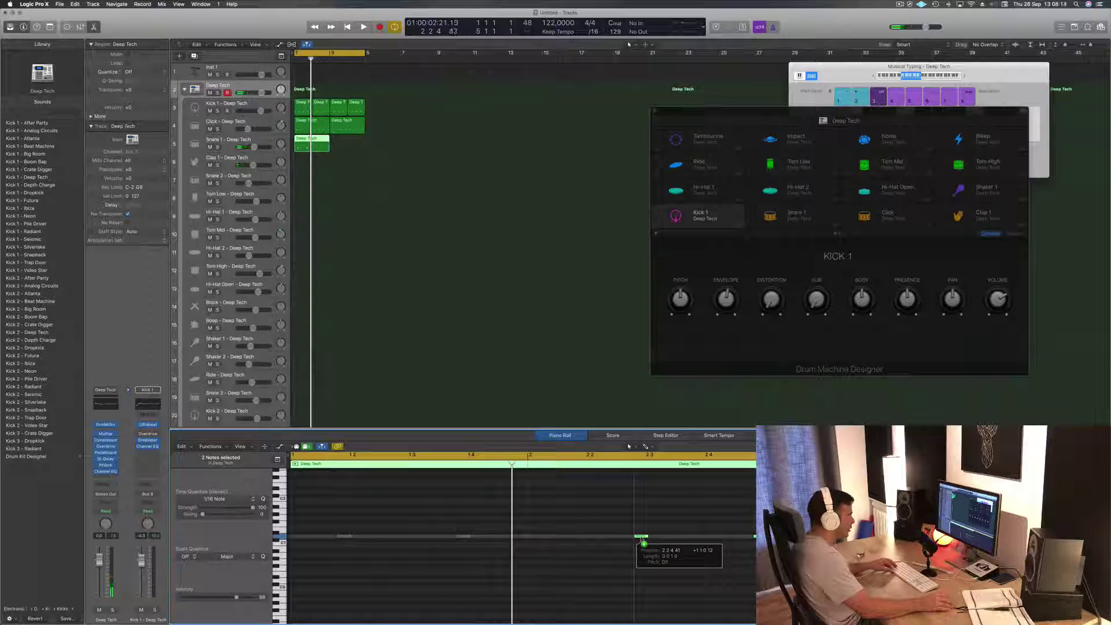
{"action": "left_click_drag", "start_coordinate": [644, 543], "coordinate": [642, 543]}
{"action": "key", "text": "space"}
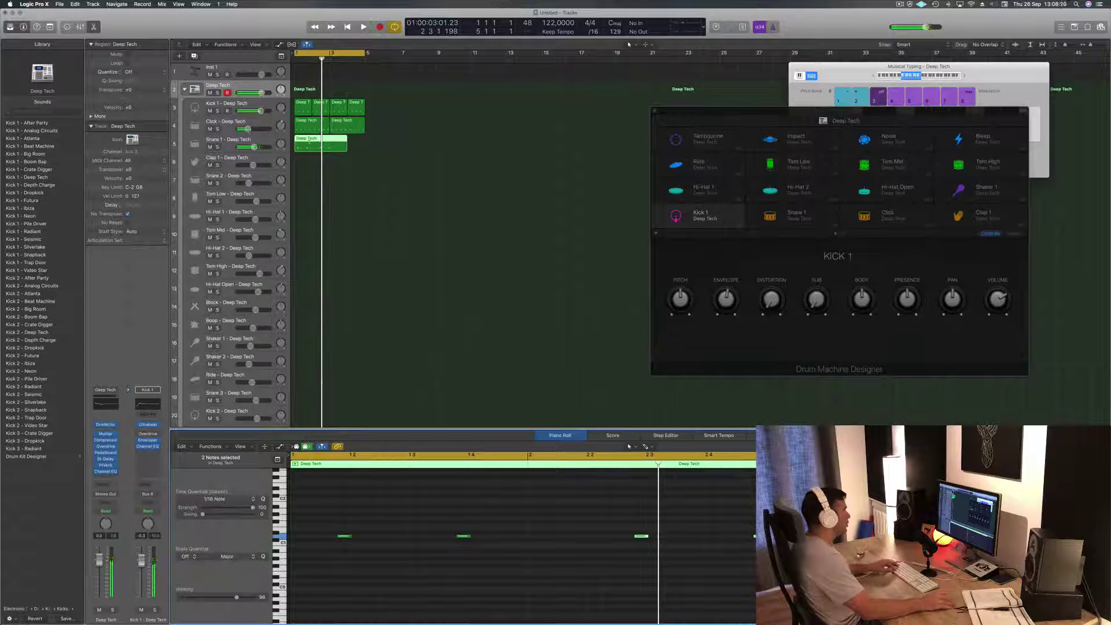
- Trim the Snare 1 region to its first bar by removing everything after it, and select the remaining region
{"action": "left_click", "coordinate": [313, 139]}
{"action": "key", "text": "Delete"}
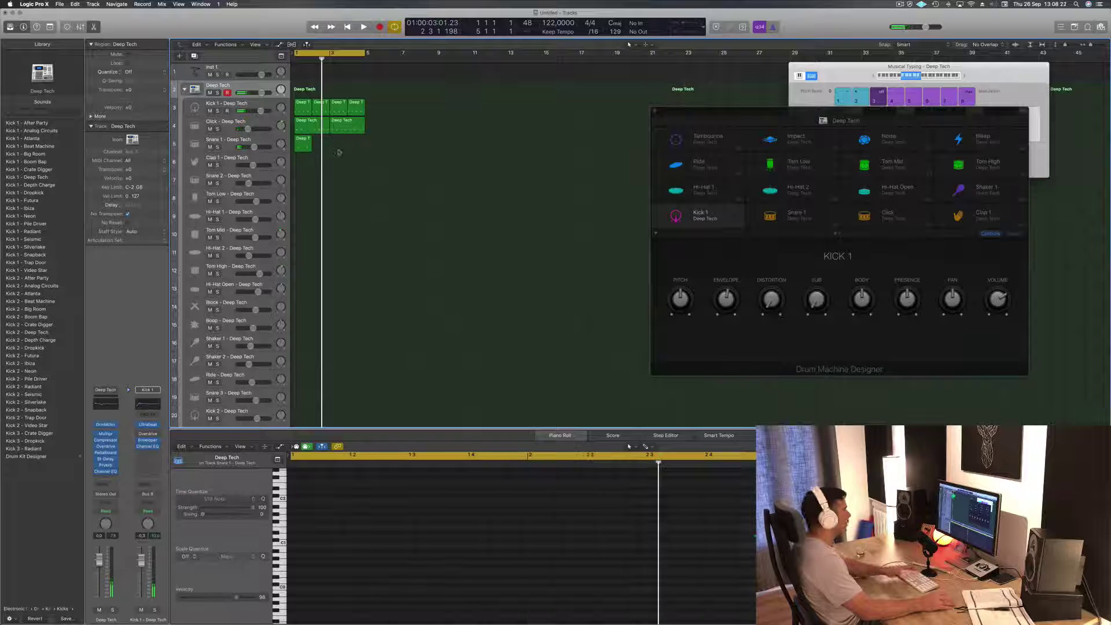
{"action": "left_click", "coordinate": [300, 138]}
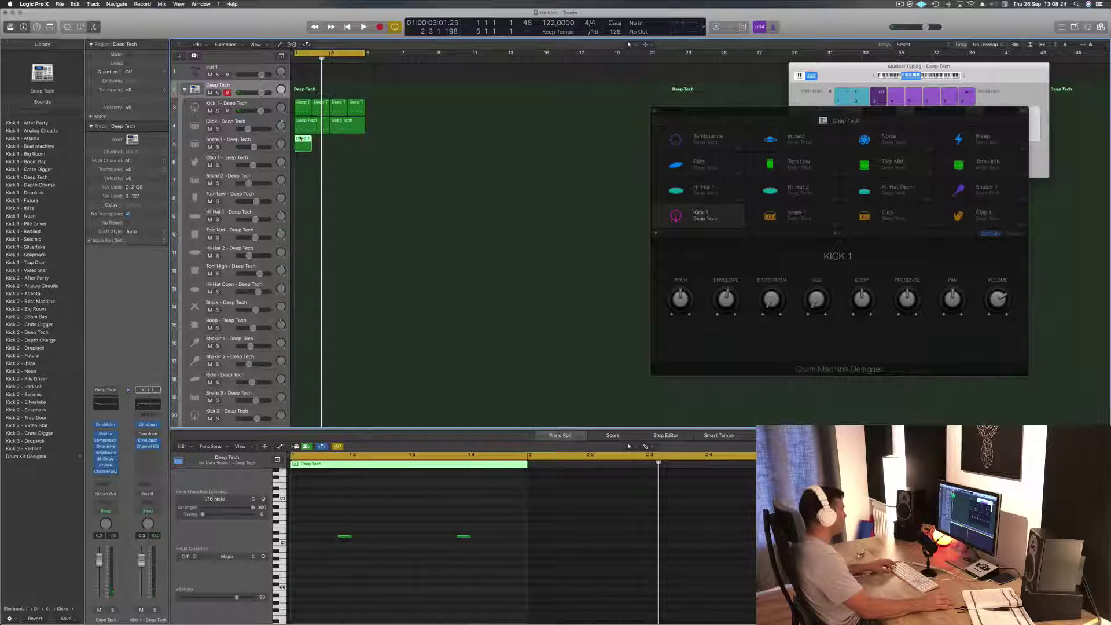
- Copy the one-bar Snare 1 region across the remaining bars of the four-bar loop and audition the result
{"action": "left_click_drag", "start_coordinate": [301, 137], "coordinate": [343, 141]}
{"action": "left_click", "coordinate": [304, 141], "text": "shift"}
{"action": "left_click", "coordinate": [305, 145]}
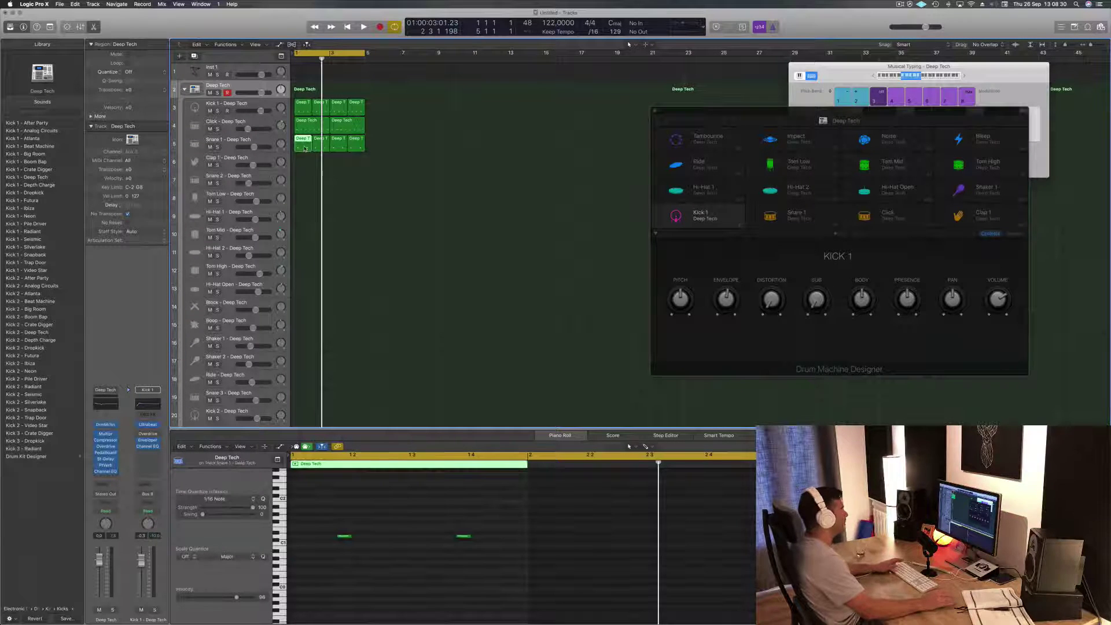
{"action": "key", "text": "space"}
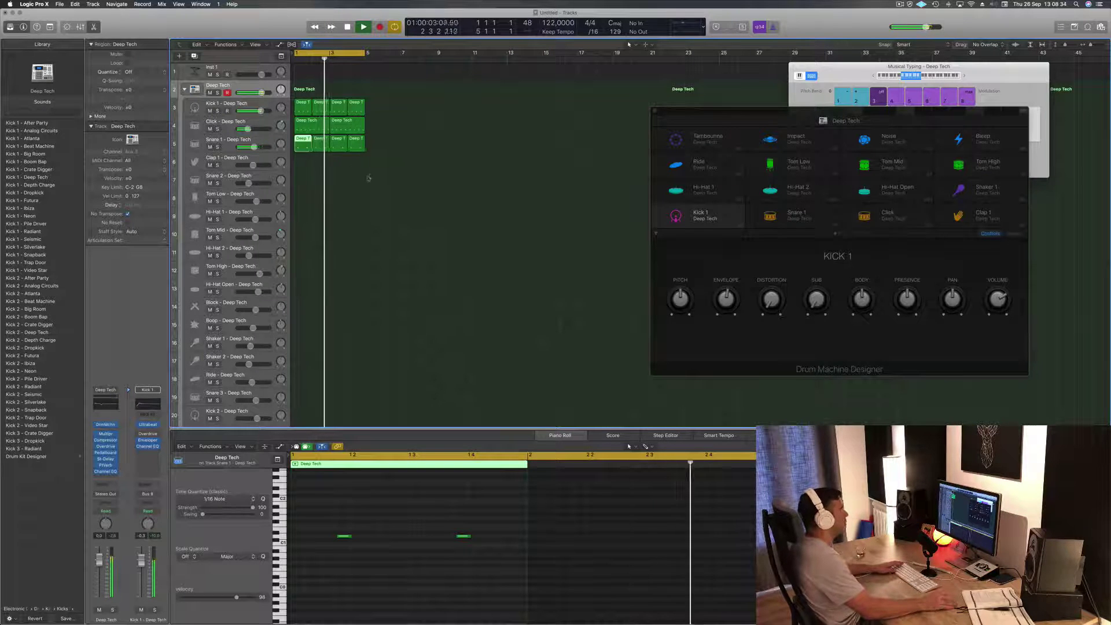
{"action": "key", "text": "space"}
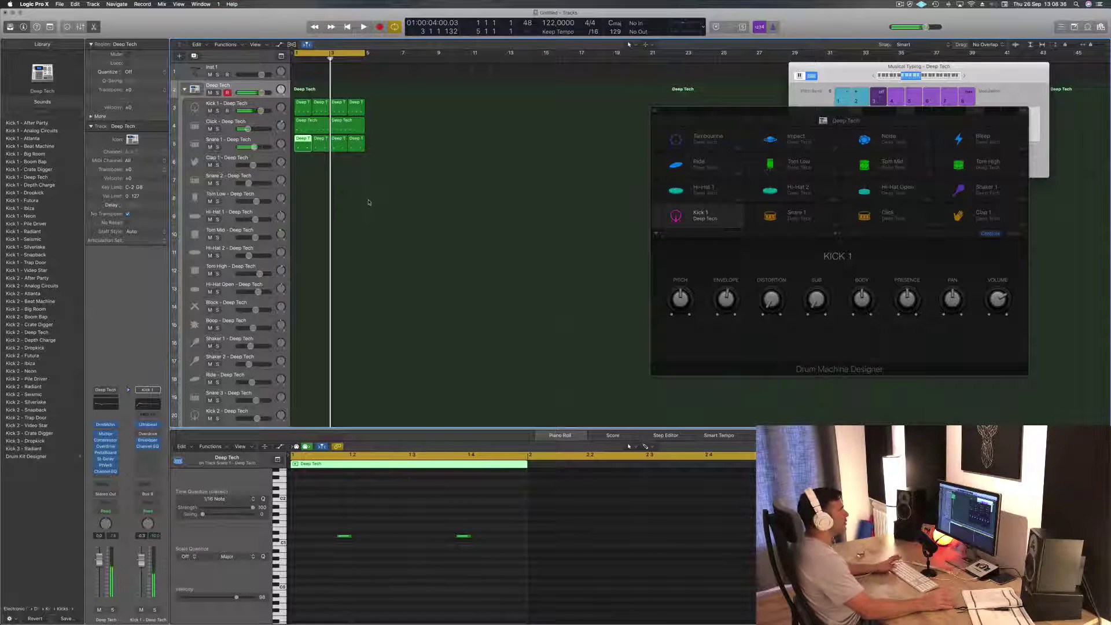
{"action": "left_click", "coordinate": [368, 202]}
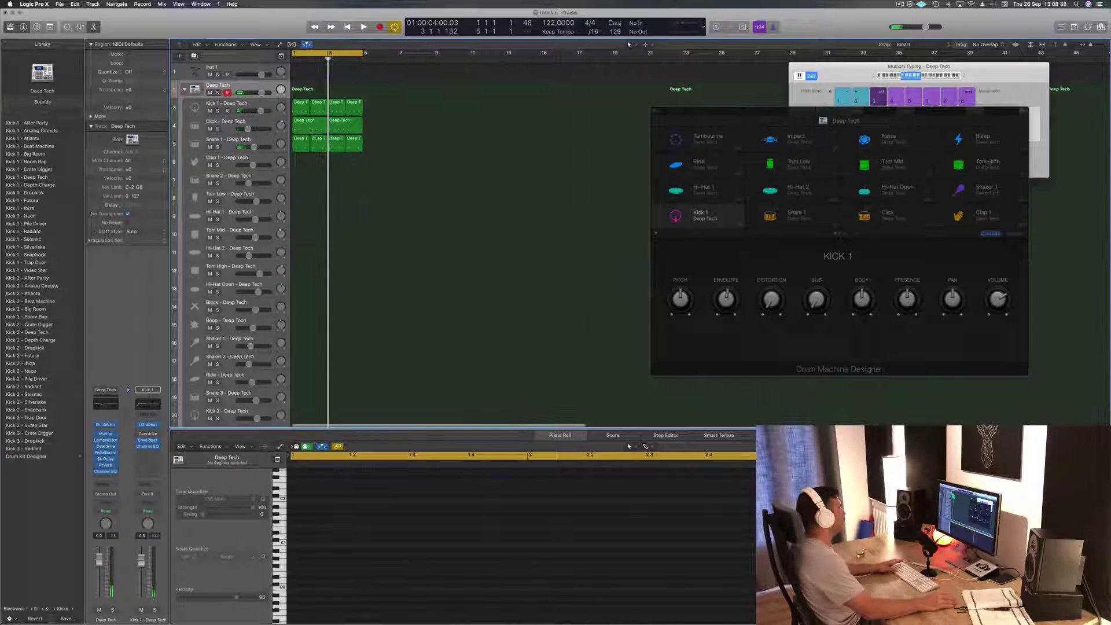
- Copy the first Kick 1 region onto the Tom Low track, move its four notes to the Tom Low pitch, and audition them
{"action": "left_click", "coordinate": [311, 128]}
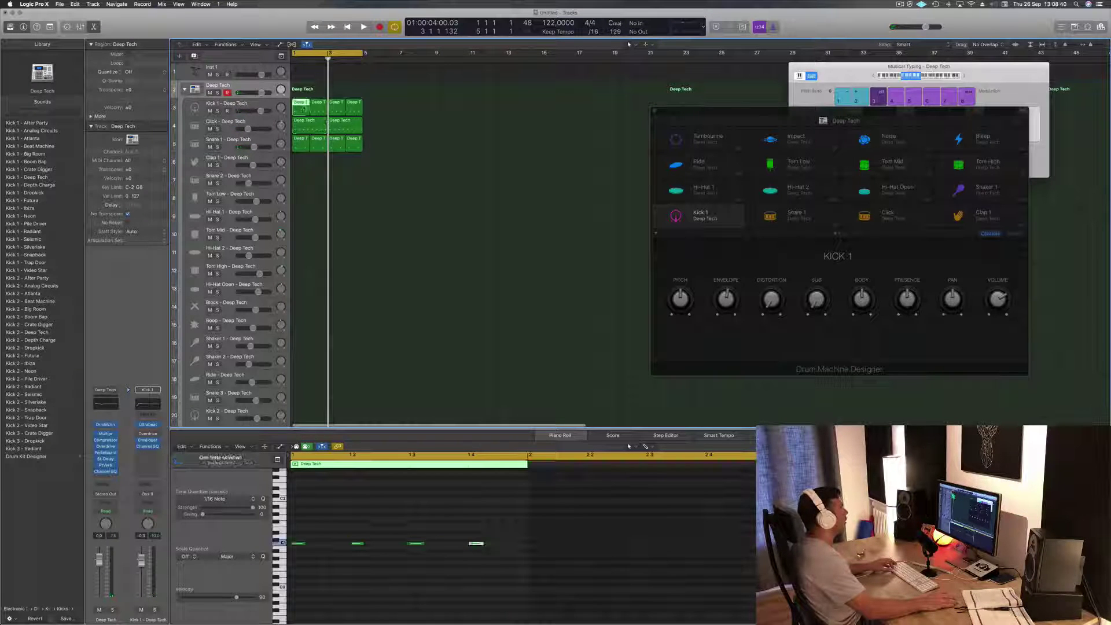
{"action": "left_click_drag", "start_coordinate": [310, 129], "coordinate": [297, 196]}
{"action": "key", "text": "space"}
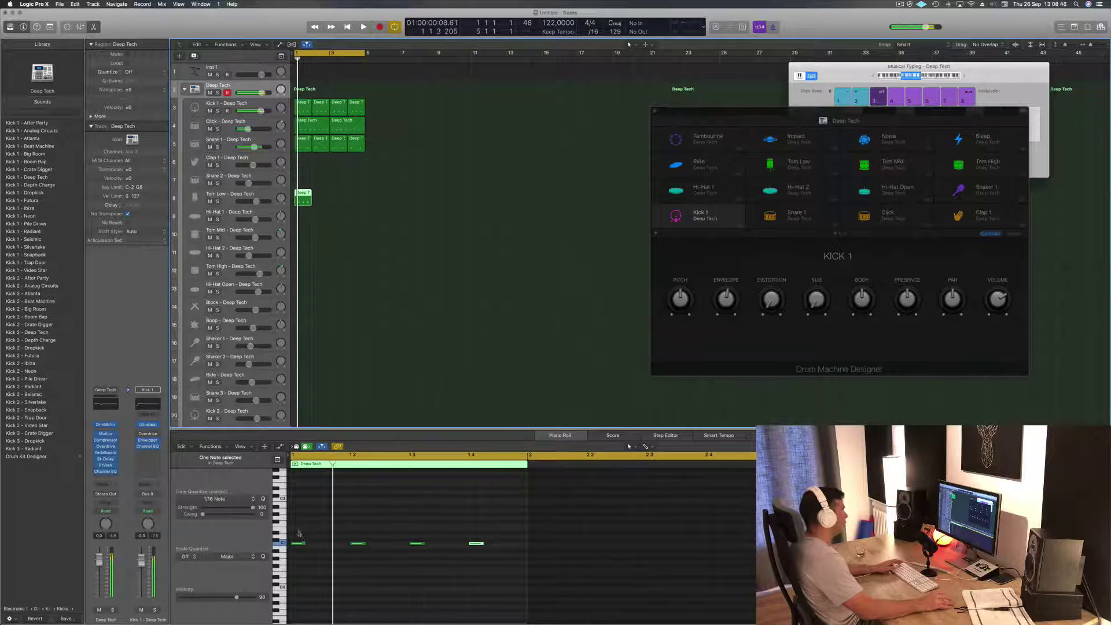
{"action": "left_click_drag", "start_coordinate": [297, 531], "coordinate": [492, 573]}
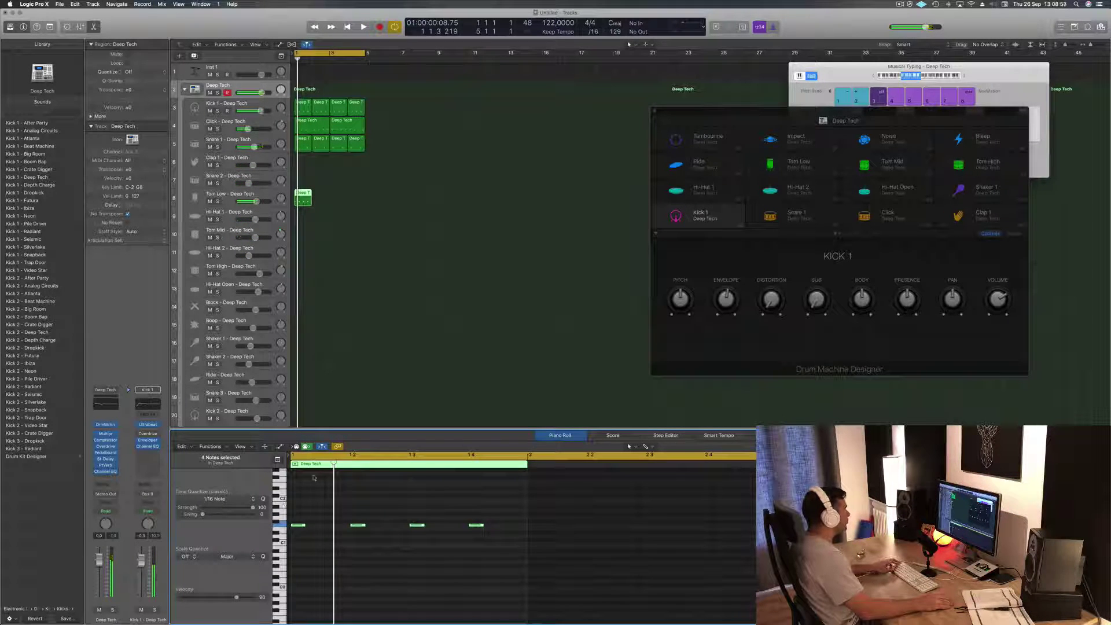
{"action": "key", "text": "space"}
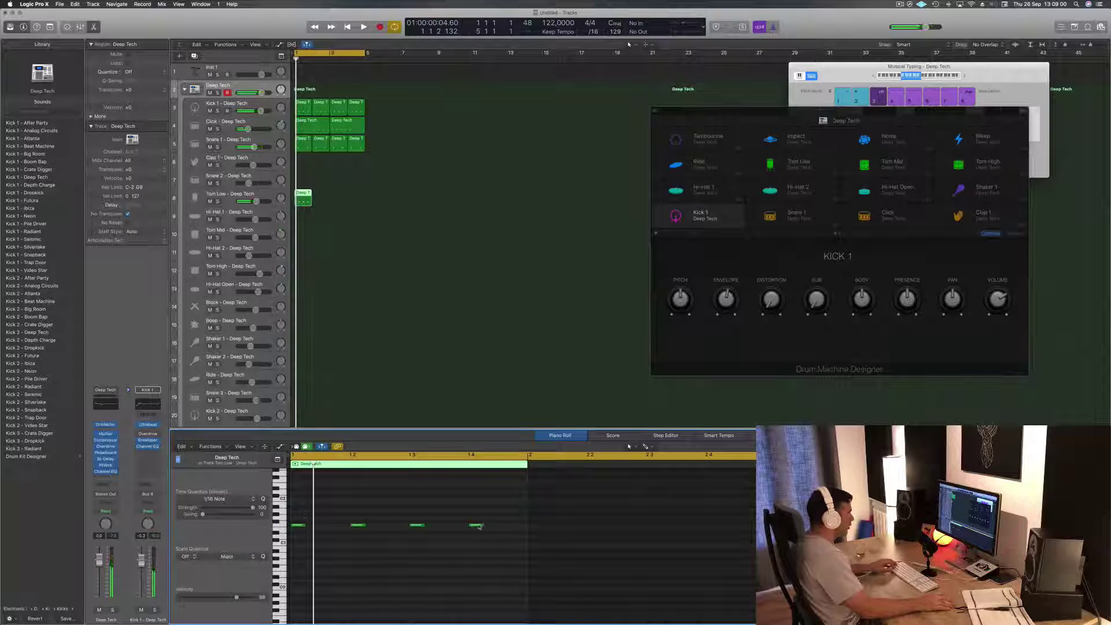
- Keep only two Tom Low notes, placed on the second and last sixteenths of beat 4, and audition the pattern
{"action": "left_click_drag", "start_coordinate": [478, 526], "coordinate": [521, 527]}
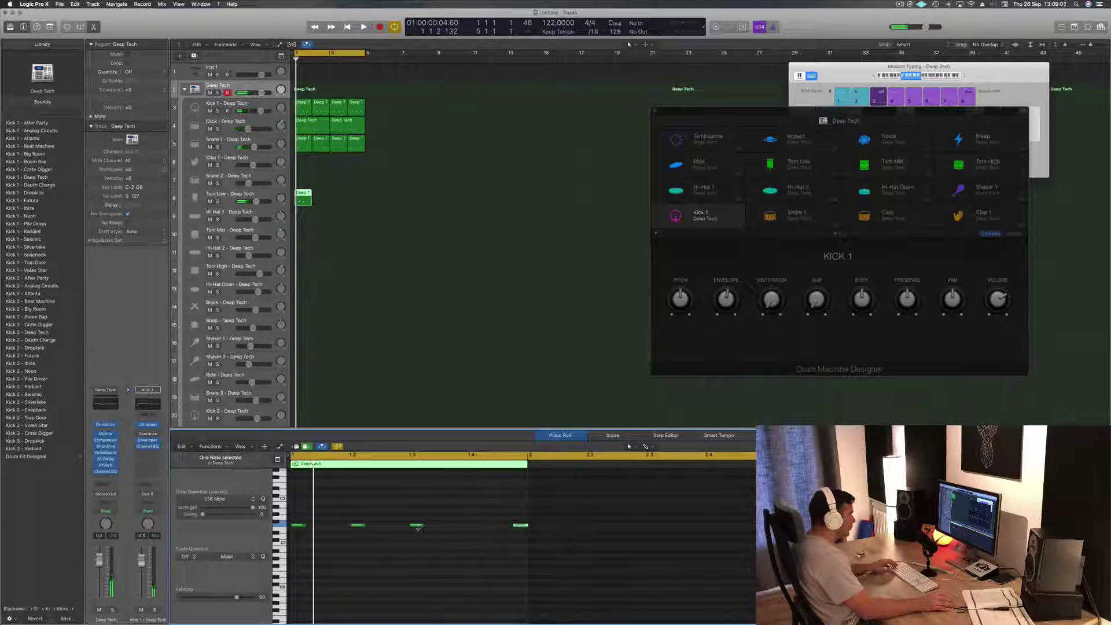
{"action": "left_click_drag", "start_coordinate": [418, 527], "coordinate": [296, 541]}
{"action": "key", "text": "Delete"}
{"action": "key", "text": "space"}
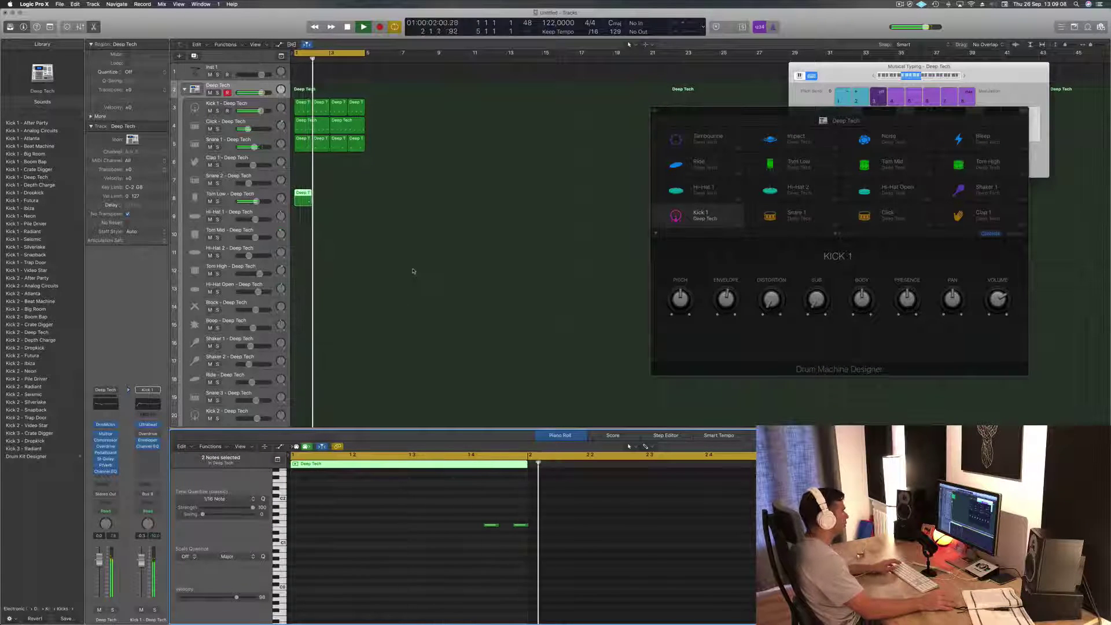
{"action": "key", "text": "space"}
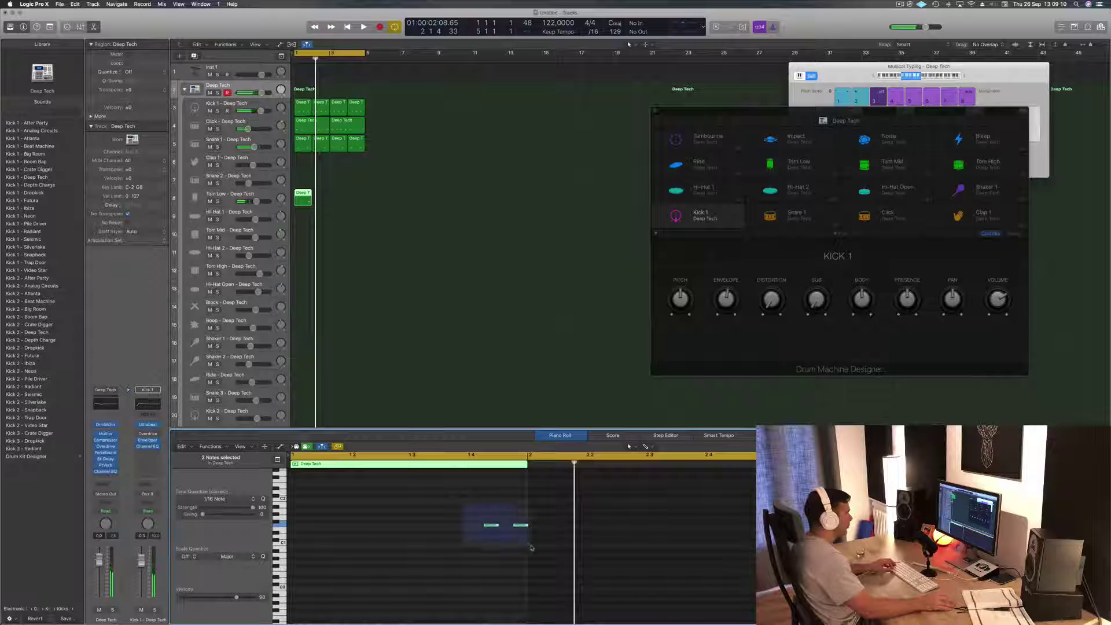
- Move both Tom Low notes one beat earlier and copy the region across all four bars
{"action": "left_click_drag", "start_coordinate": [531, 548], "coordinate": [434, 528]}
{"action": "key", "text": "space"}
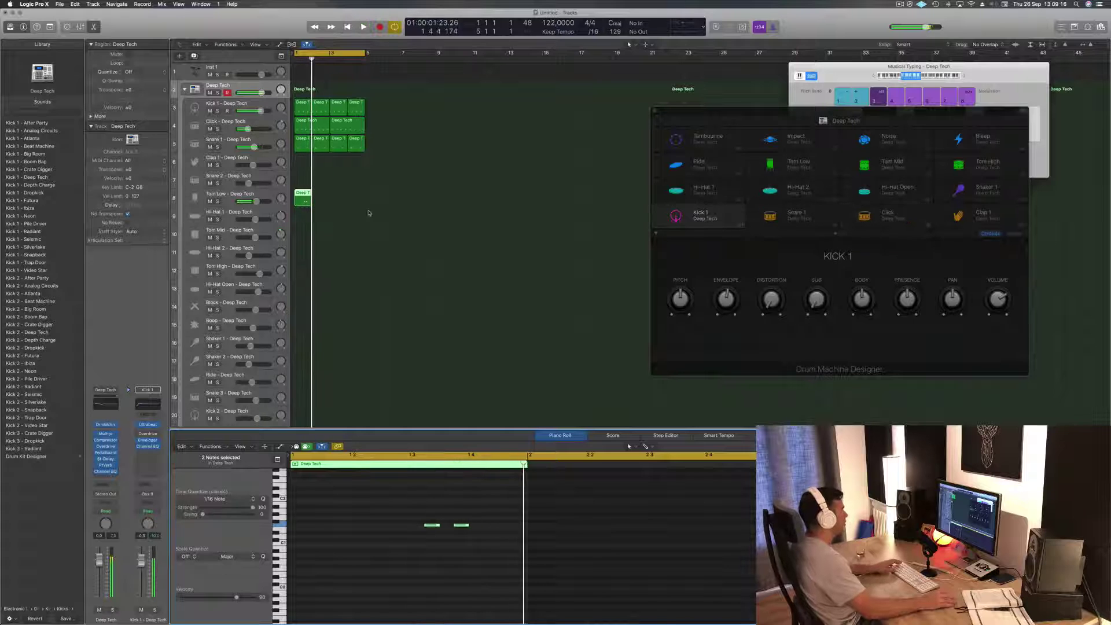
{"action": "left_click_drag", "start_coordinate": [302, 196], "coordinate": [333, 196]}
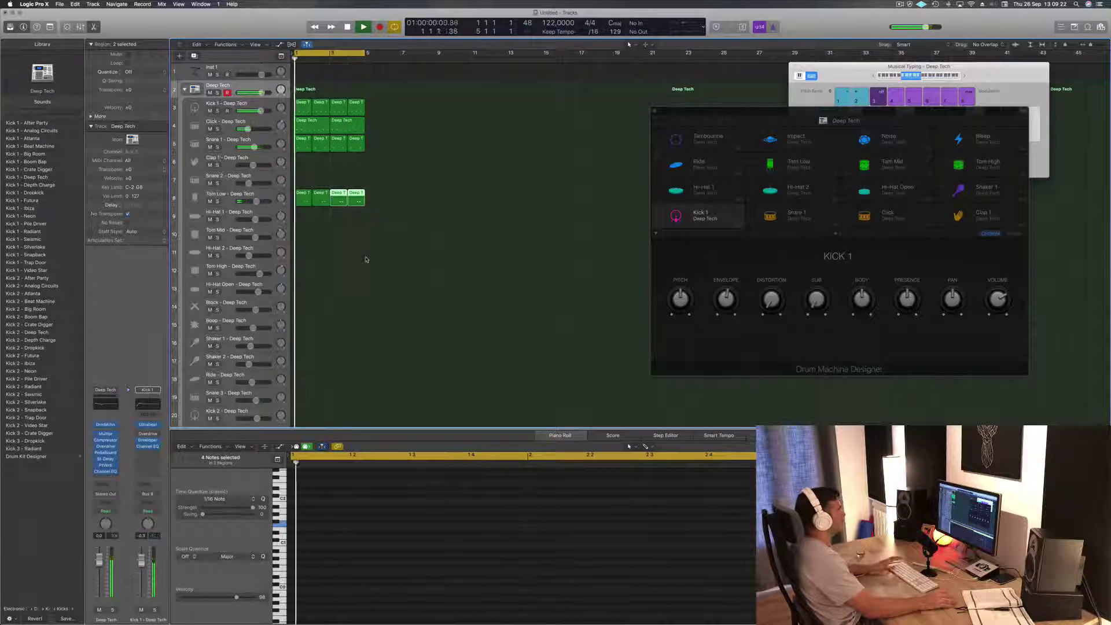
{"action": "left_click", "coordinate": [367, 261]}
- Save the project under the name "Deep Tech"
{"action": "key", "text": "super+s"}
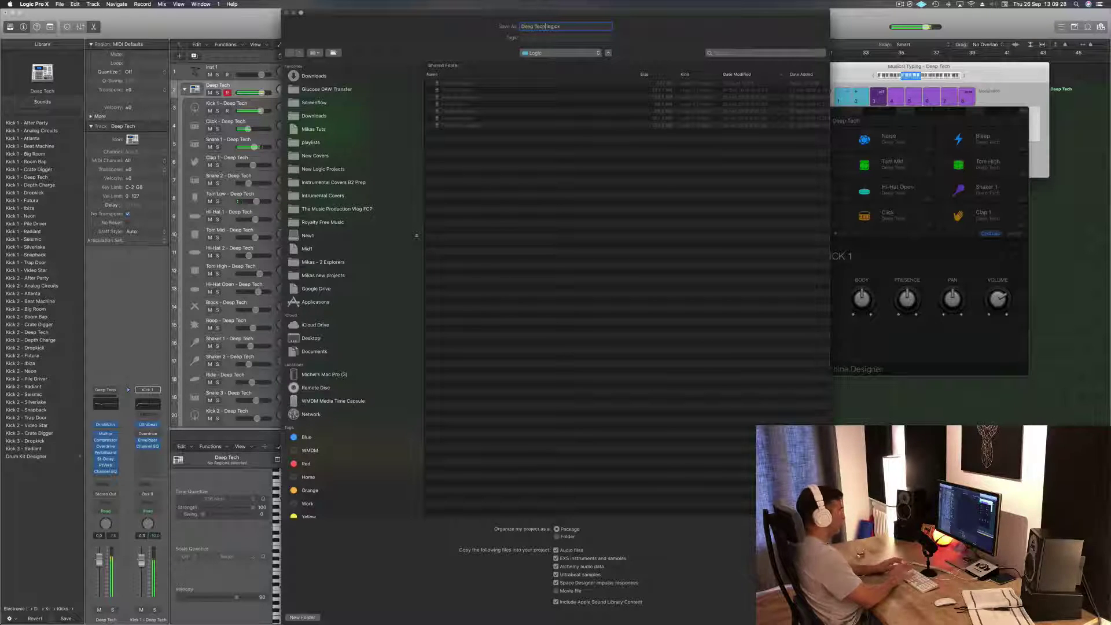
{"action": "key", "text": "Return"}
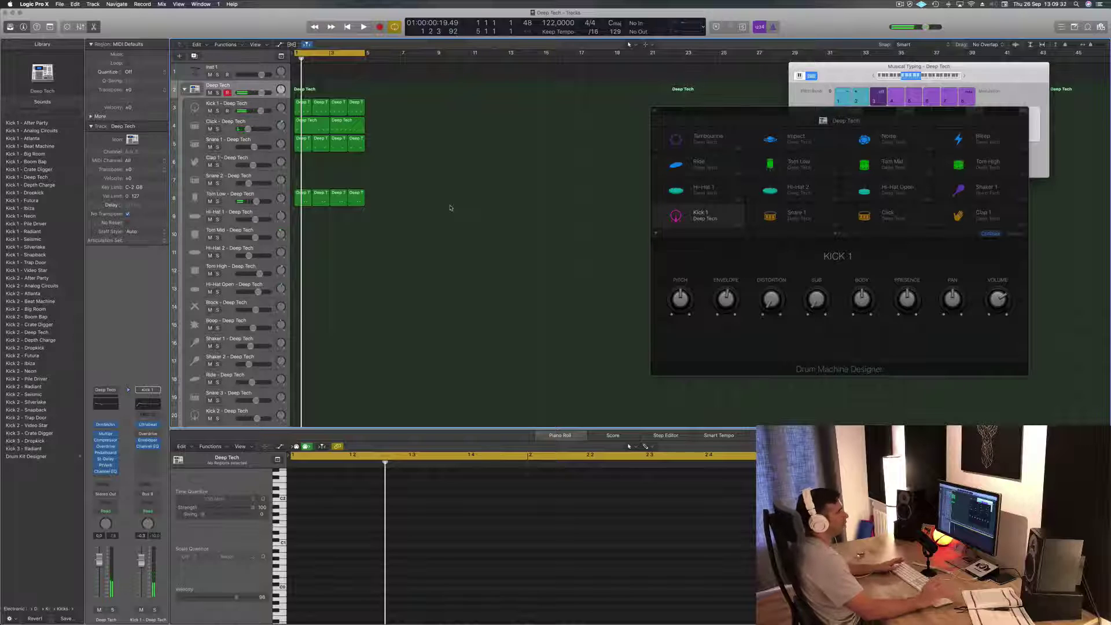
- Play the loop from the beginning and lower the Tom Low track's volume
{"action": "key", "text": "Return"}
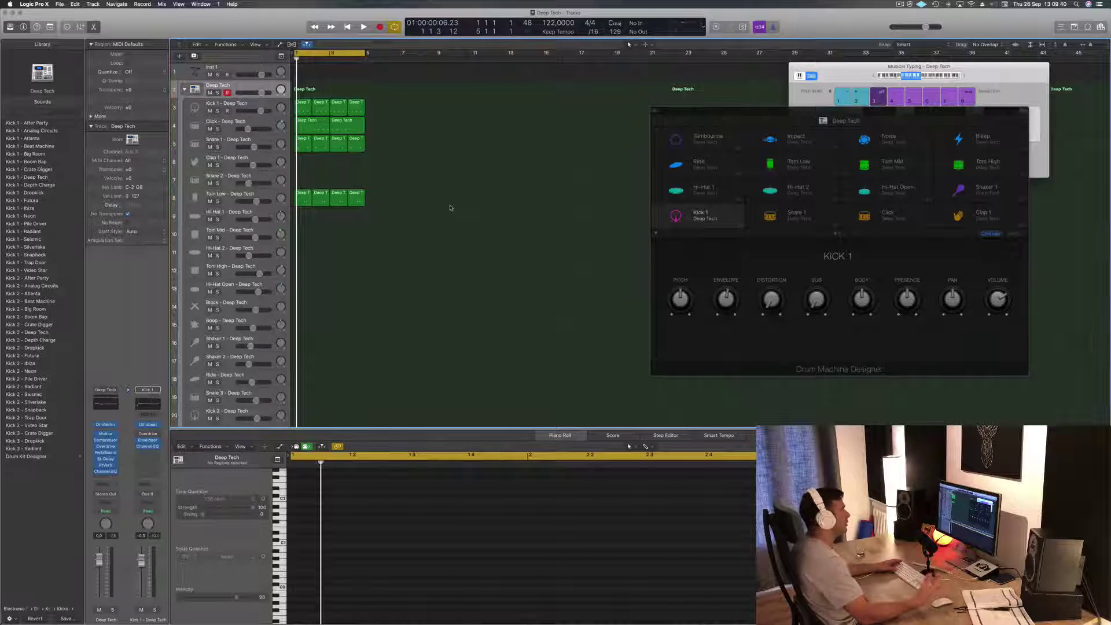
{"action": "key", "text": "space"}
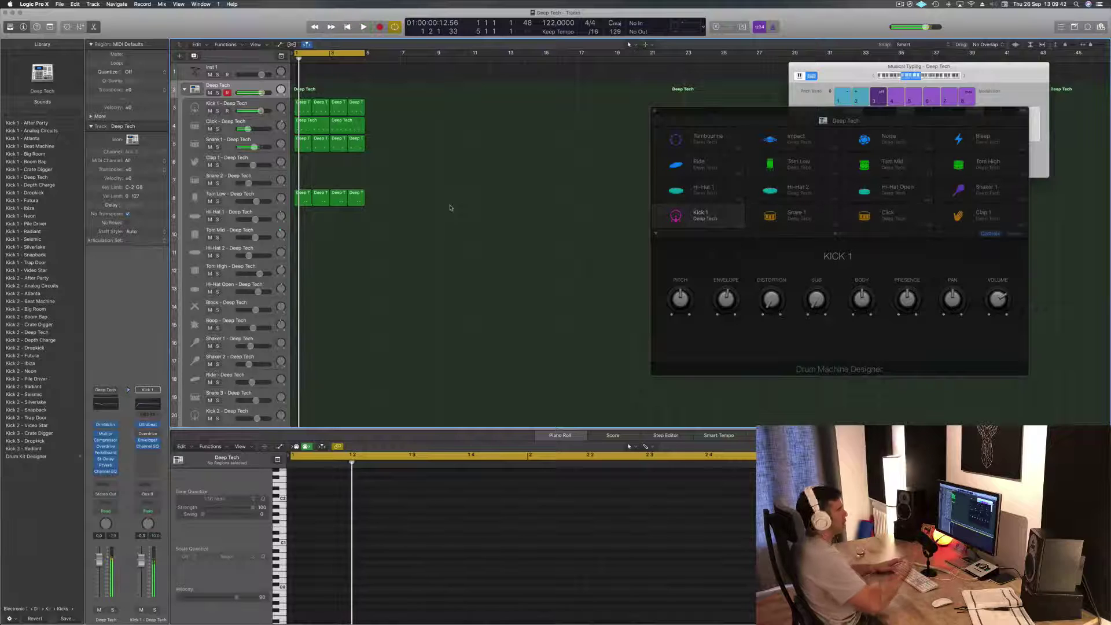
{"action": "key", "text": "space"}
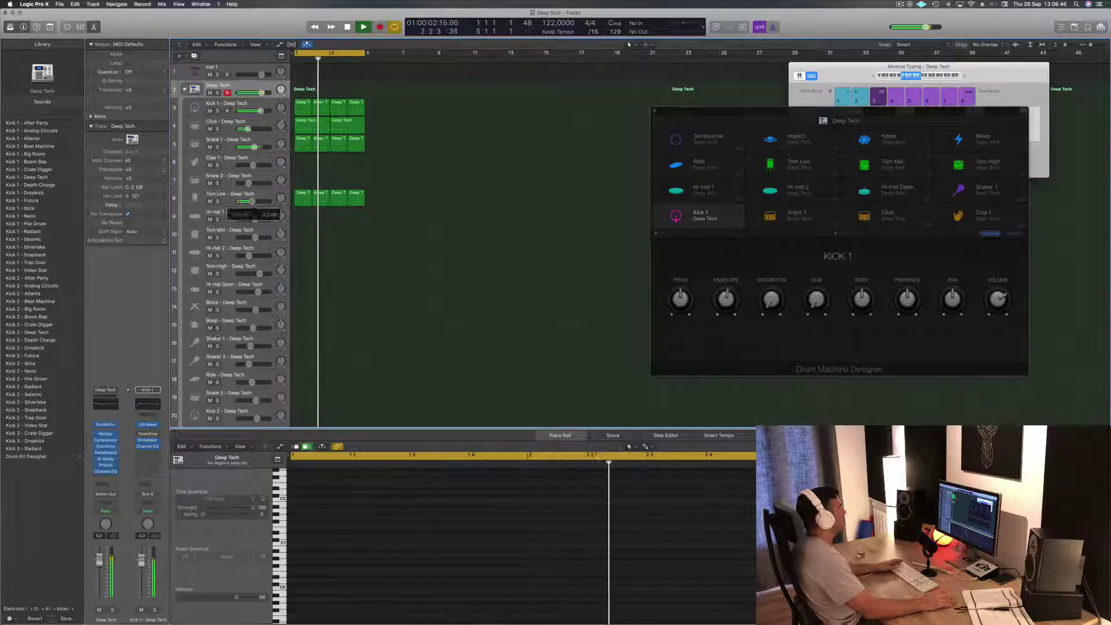
- Copy the first Tom Low region onto the Tom Mid track and raise both of its notes to the Tom Mid pitch
{"action": "left_click", "coordinate": [300, 198]}
{"action": "left_click_drag", "start_coordinate": [301, 198], "coordinate": [303, 234]}
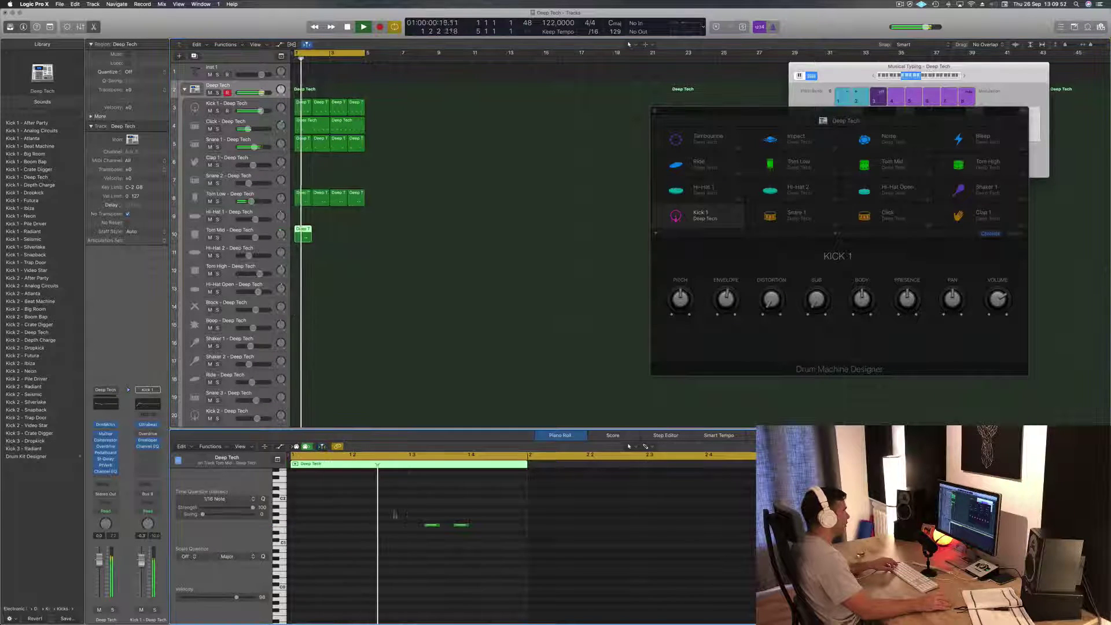
{"action": "left_click_drag", "start_coordinate": [351, 489], "coordinate": [470, 539]}
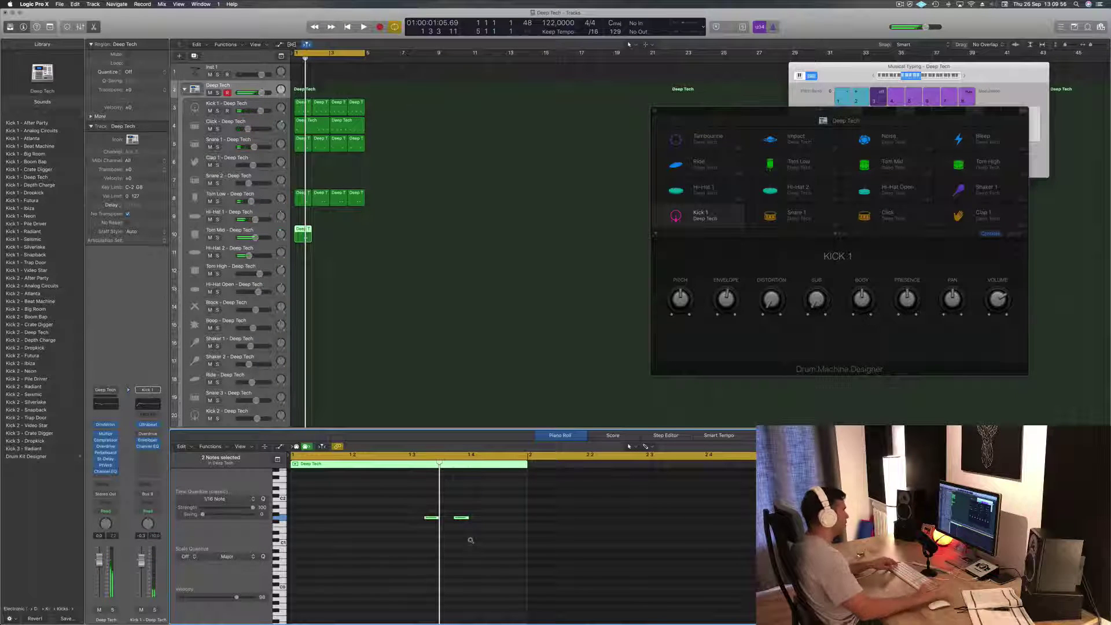
- Move both Tom Mid notes six sixteenths earlier, starting on the last sixteenth of beat 1, and audition the pattern
{"action": "left_click_drag", "start_coordinate": [432, 522], "coordinate": [344, 522]}
{"action": "key", "text": "space"}
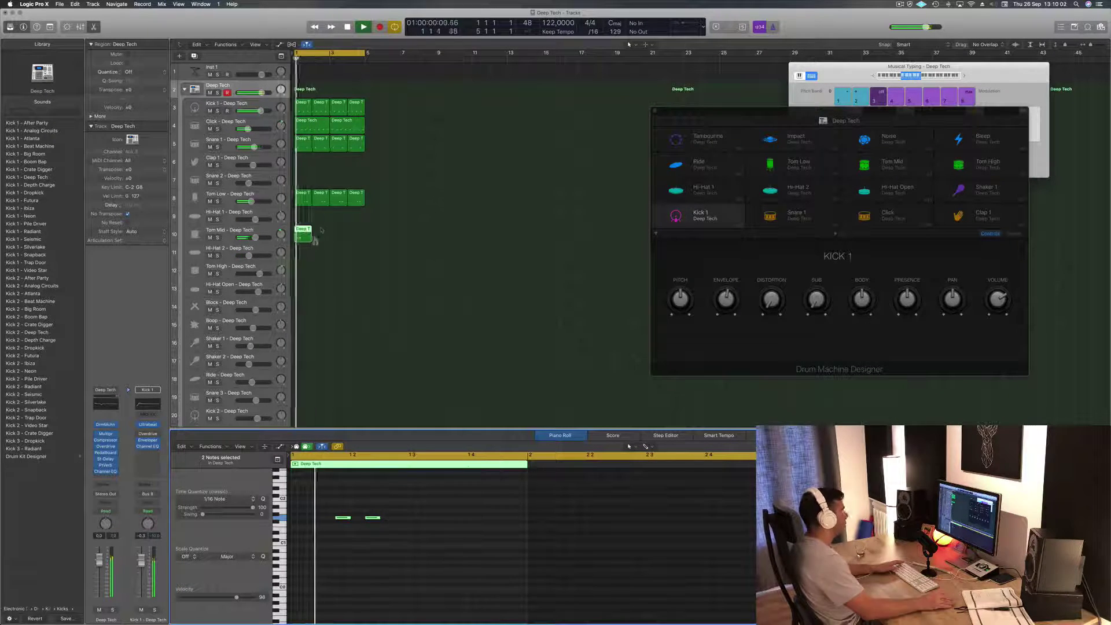
{"action": "key", "text": "space"}
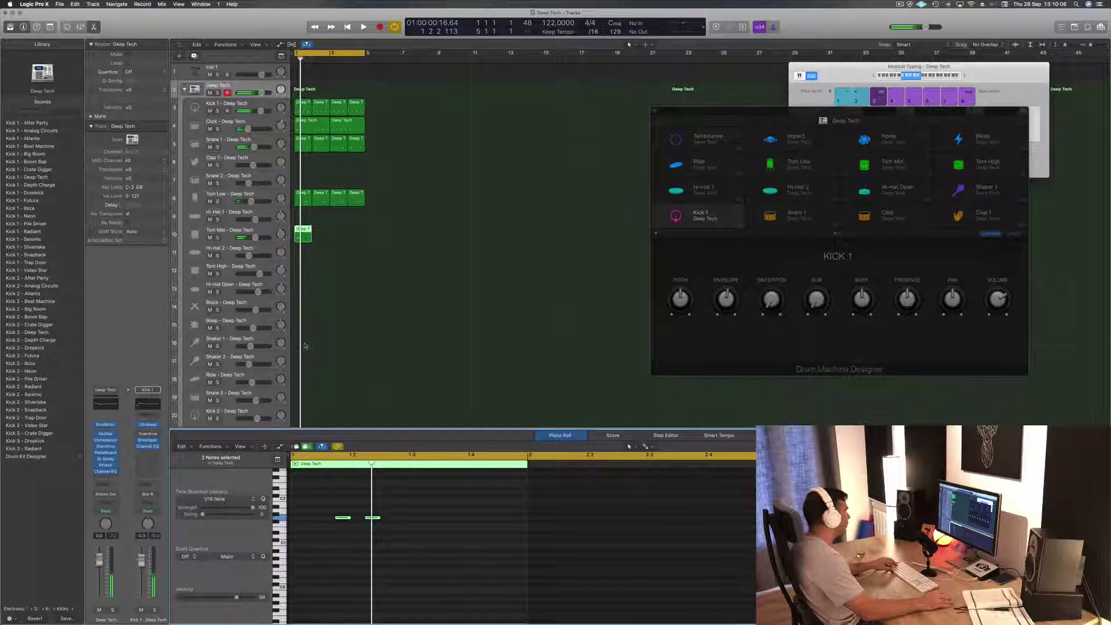
- Copy the Tom Mid region across the remaining bars of the four-bar loop while it plays
{"action": "scroll", "coordinate": [304, 345], "scroll_direction": "down", "scroll_amount": 2}
{"action": "scroll", "coordinate": [308, 306], "scroll_direction": "down", "scroll_amount": 5}
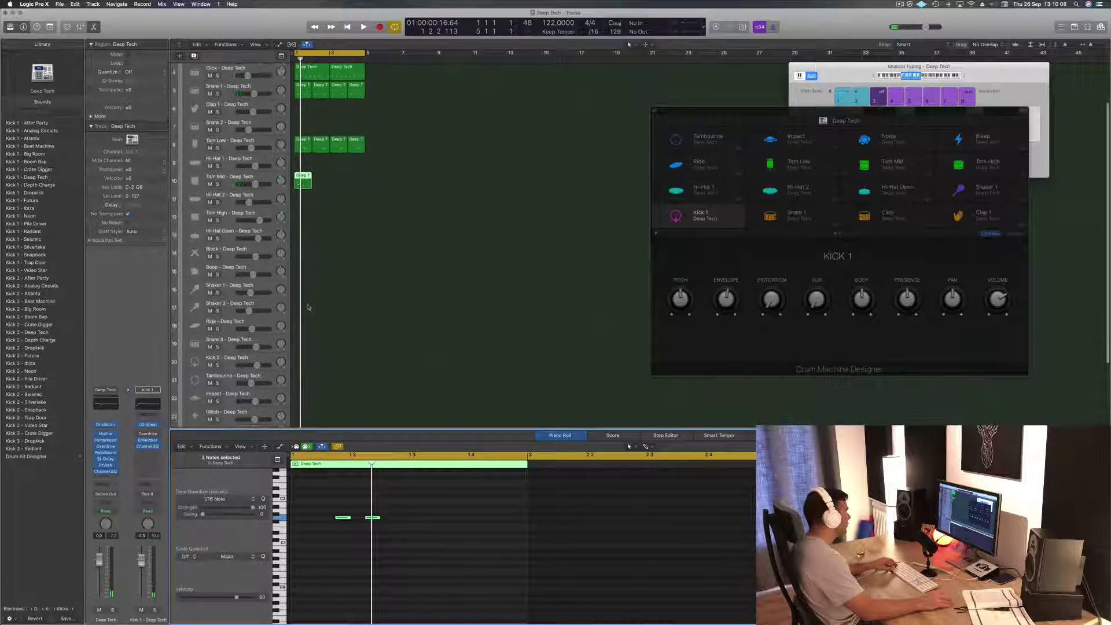
{"action": "scroll", "coordinate": [366, 315], "scroll_direction": "down", "scroll_amount": 2}
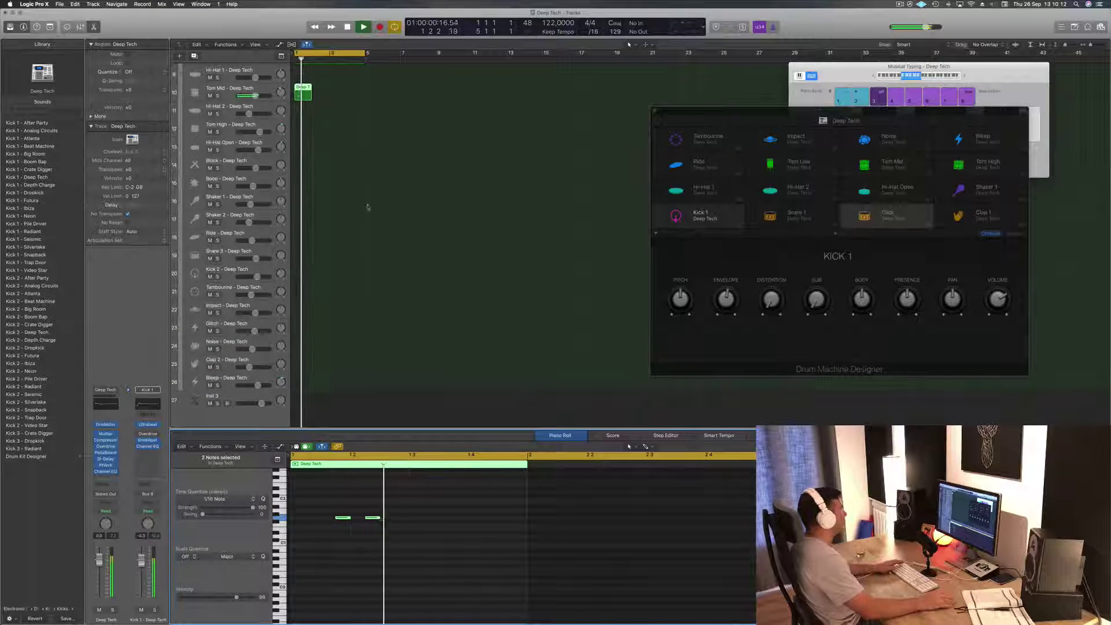
{"action": "scroll", "coordinate": [346, 169], "scroll_direction": "up", "scroll_amount": 4}
{"action": "scroll", "coordinate": [353, 179], "scroll_direction": "up", "scroll_amount": 1}
{"action": "key", "text": "space"}
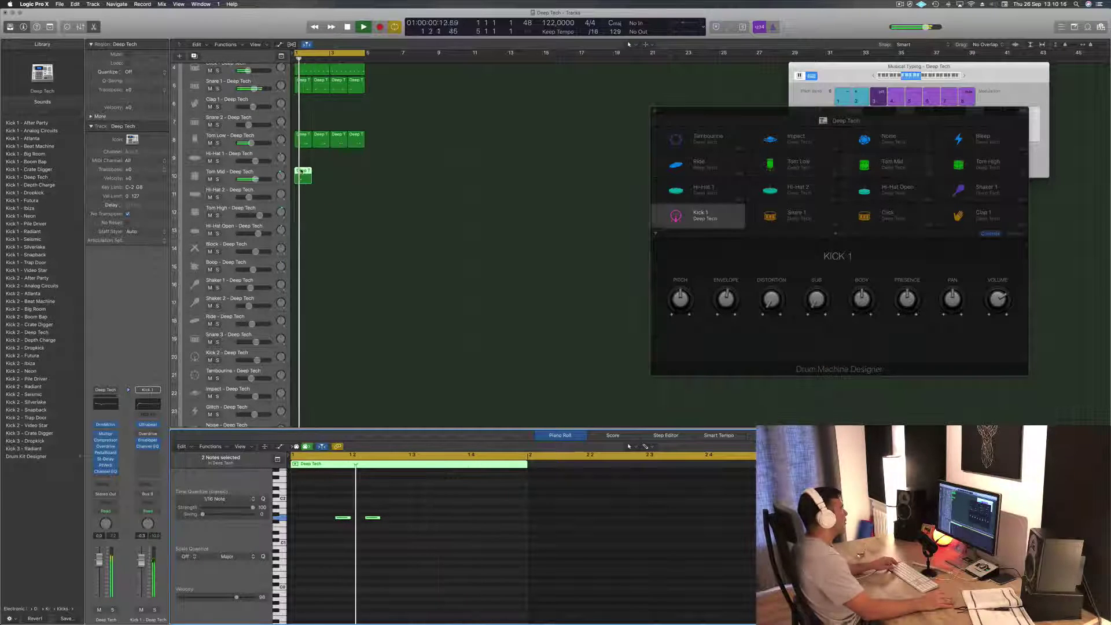
{"action": "left_click_drag", "start_coordinate": [301, 175], "coordinate": [339, 180]}
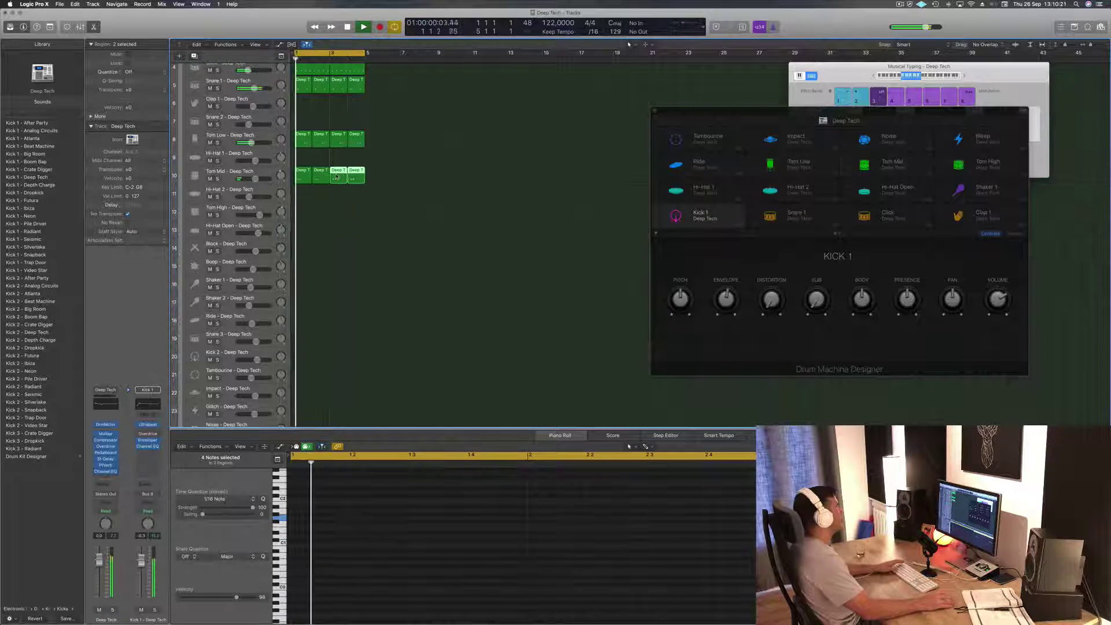
- Swap the Tom Mid sound for Tom Flam - Dropkick, step on to Tom High - Analog Circuits, and lower the track's volume
{"action": "left_click", "coordinate": [267, 174]}
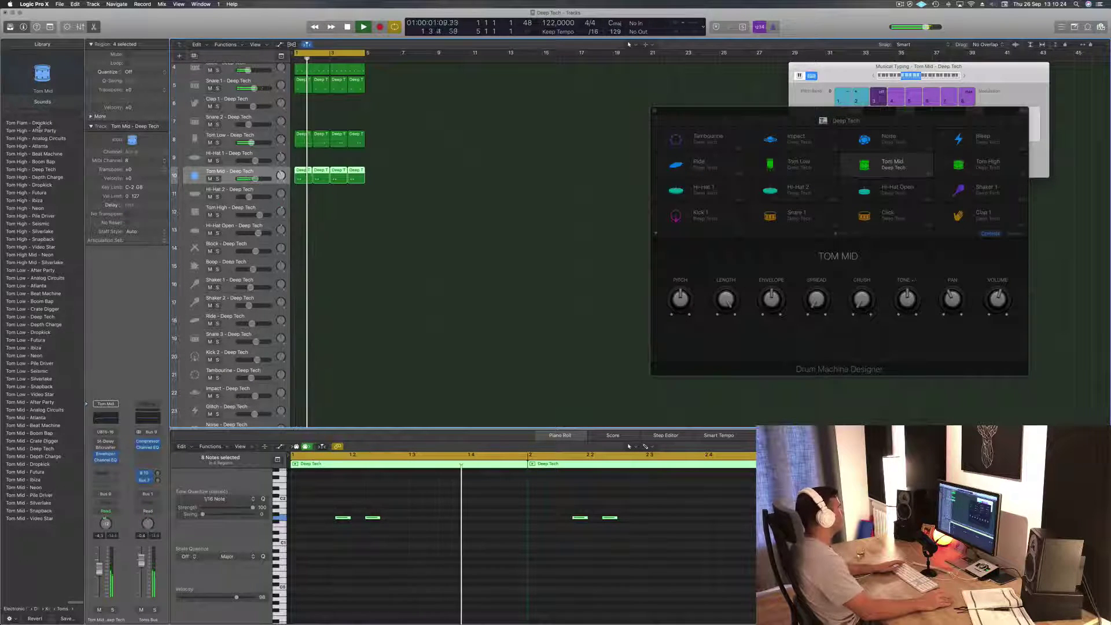
{"action": "left_click", "coordinate": [39, 123]}
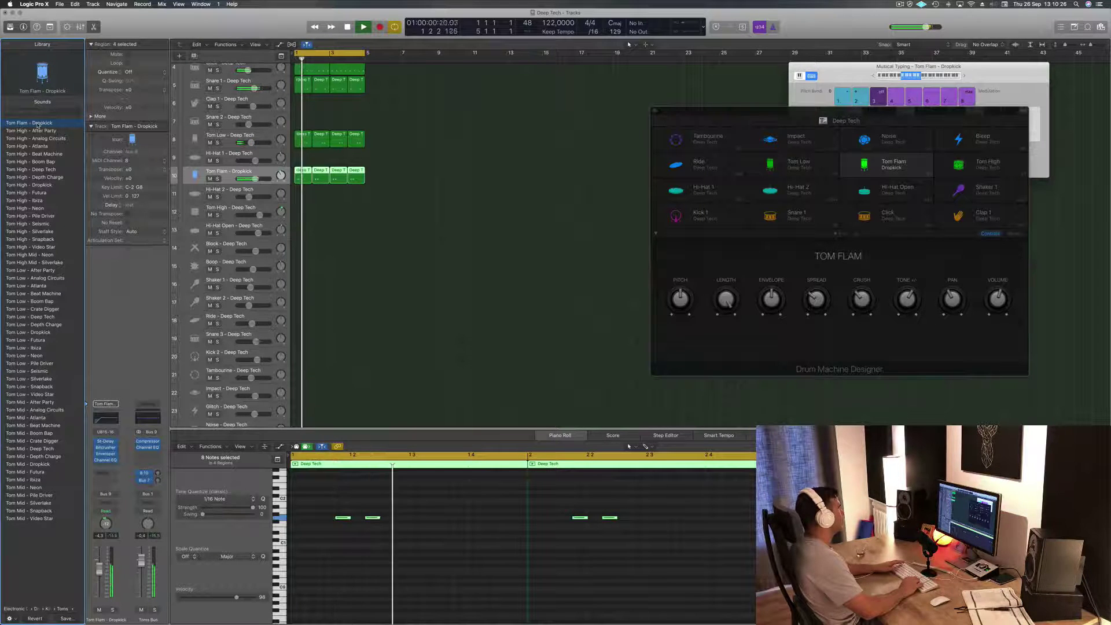
{"action": "key", "text": "Down"}
{"action": "key", "text": "Down"}
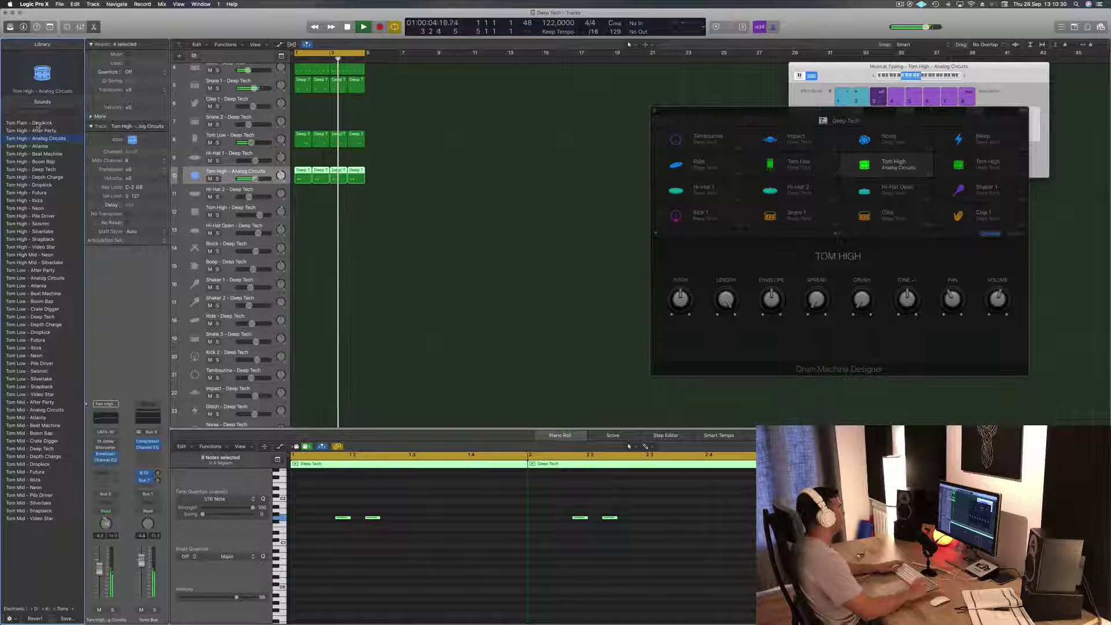
{"action": "left_click_drag", "start_coordinate": [254, 181], "coordinate": [240, 182]}
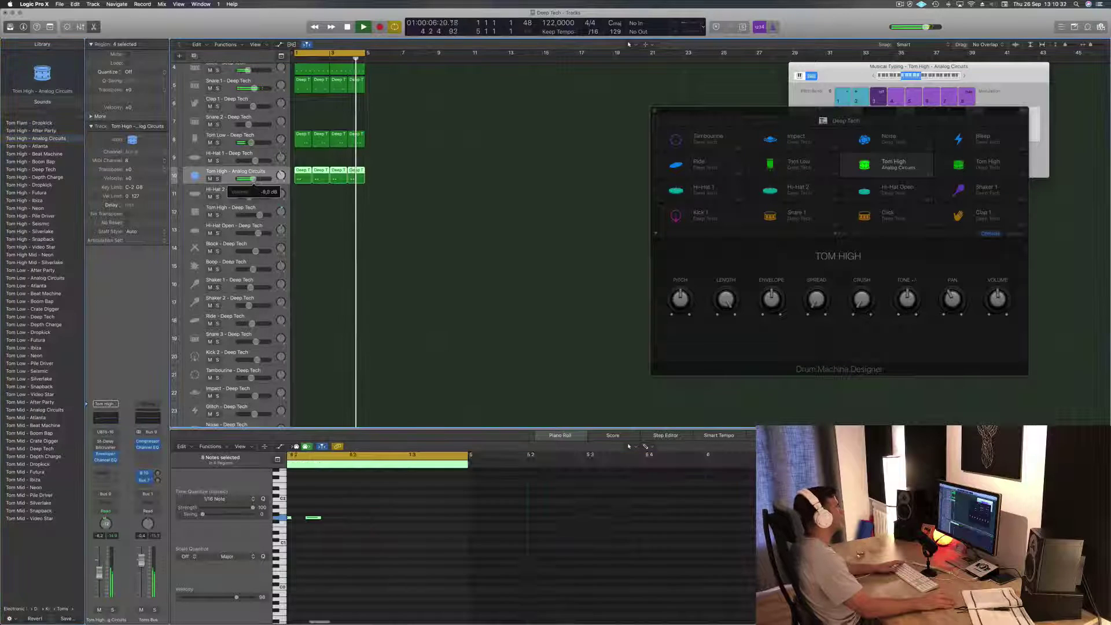
{"action": "key", "text": "Down"}
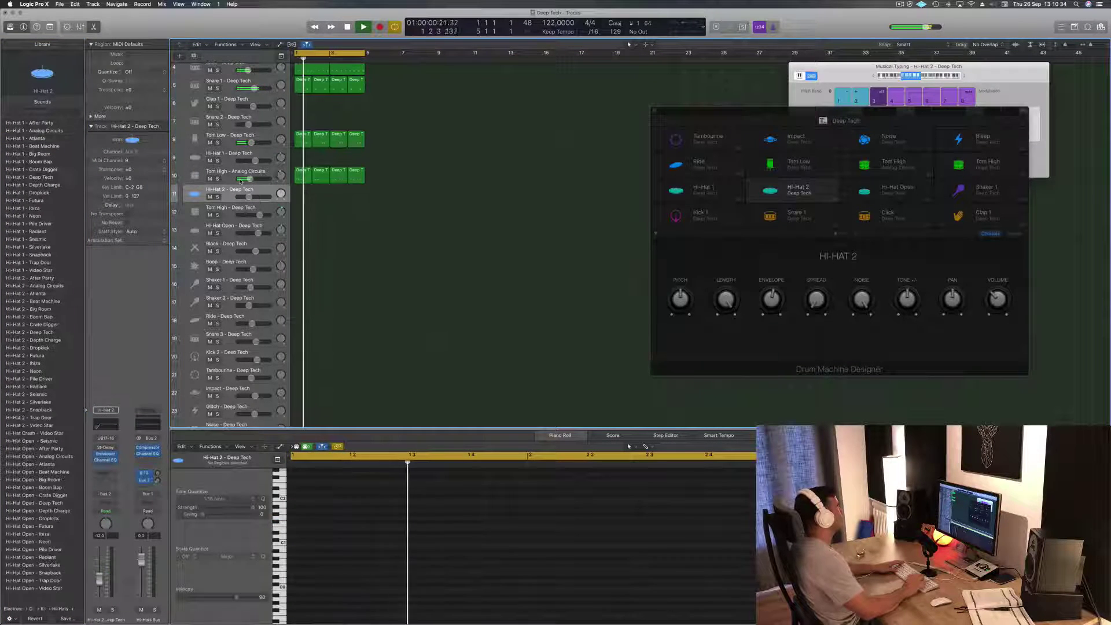
{"action": "left_click", "coordinate": [243, 174]}
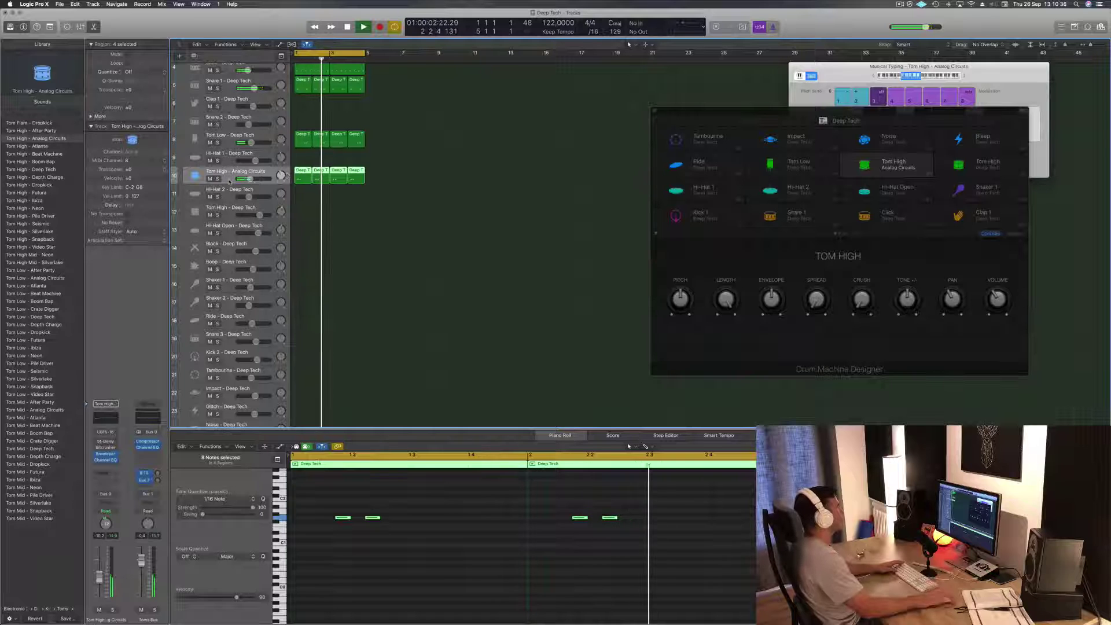
{"action": "key", "text": "Down"}
{"action": "key", "text": "Up"}
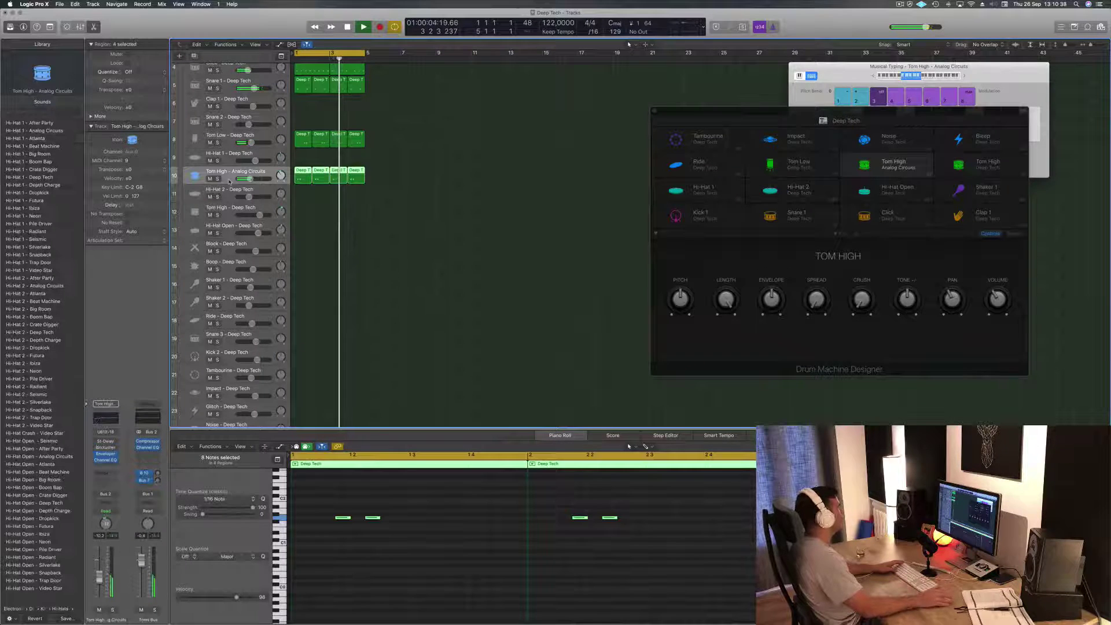
- Audition the Boom Bap and Deep Tech high toms on the looping track, settling on Tom High - Depth Charge
{"action": "left_click", "coordinate": [21, 162]}
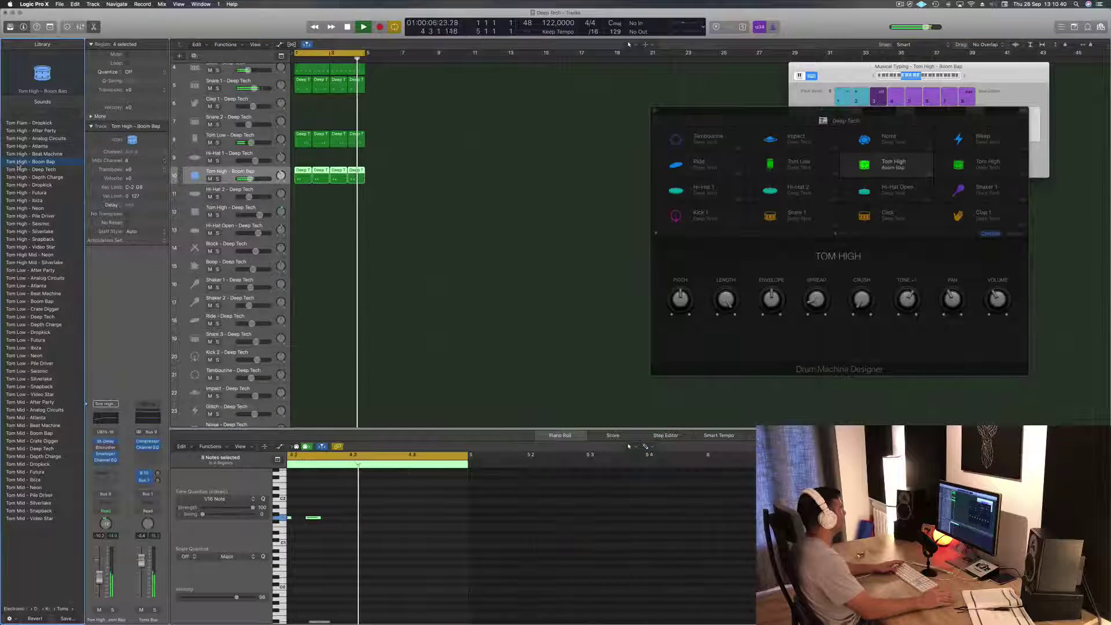
{"action": "left_click", "coordinate": [20, 169]}
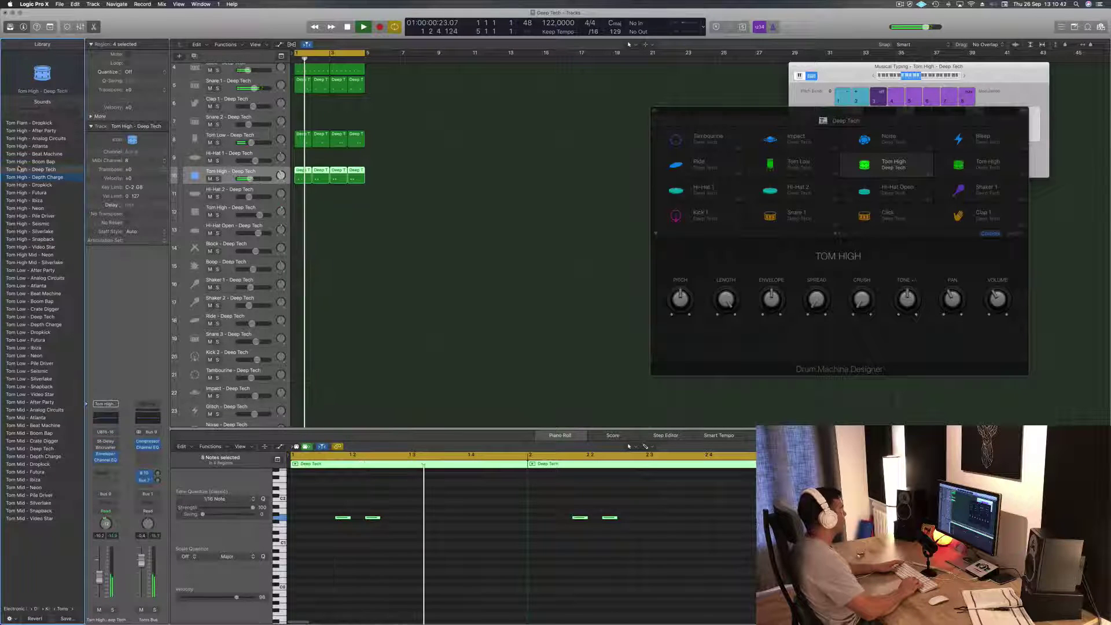
{"action": "key", "text": "Down"}
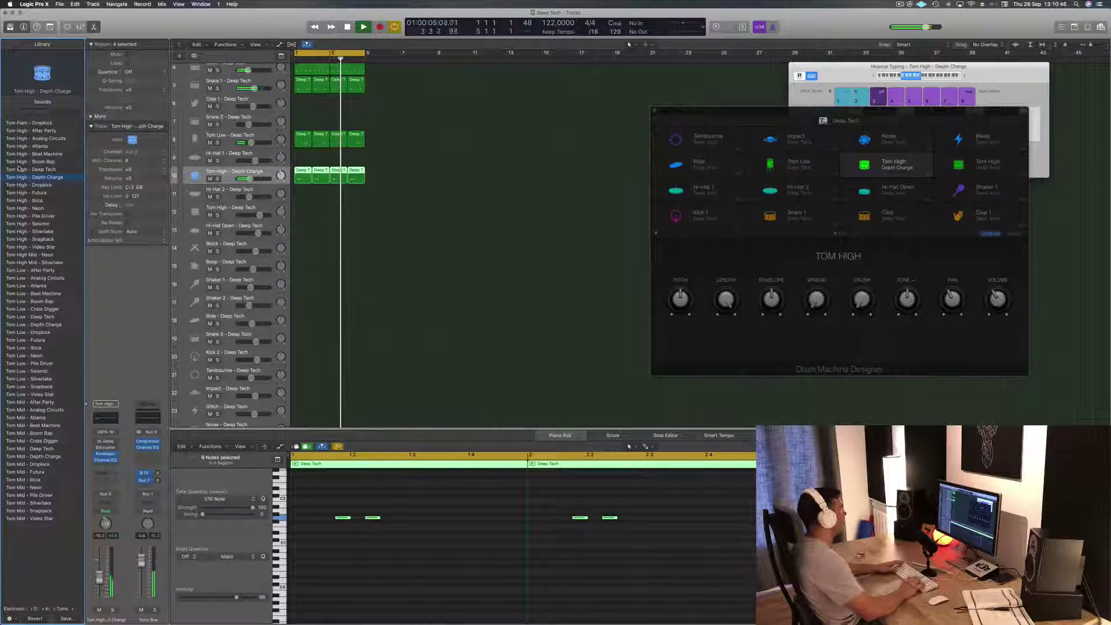
- Duplicate all Tom High notes one beat later in all four bars and listen to the denser pattern
{"action": "left_click", "coordinate": [408, 581]}
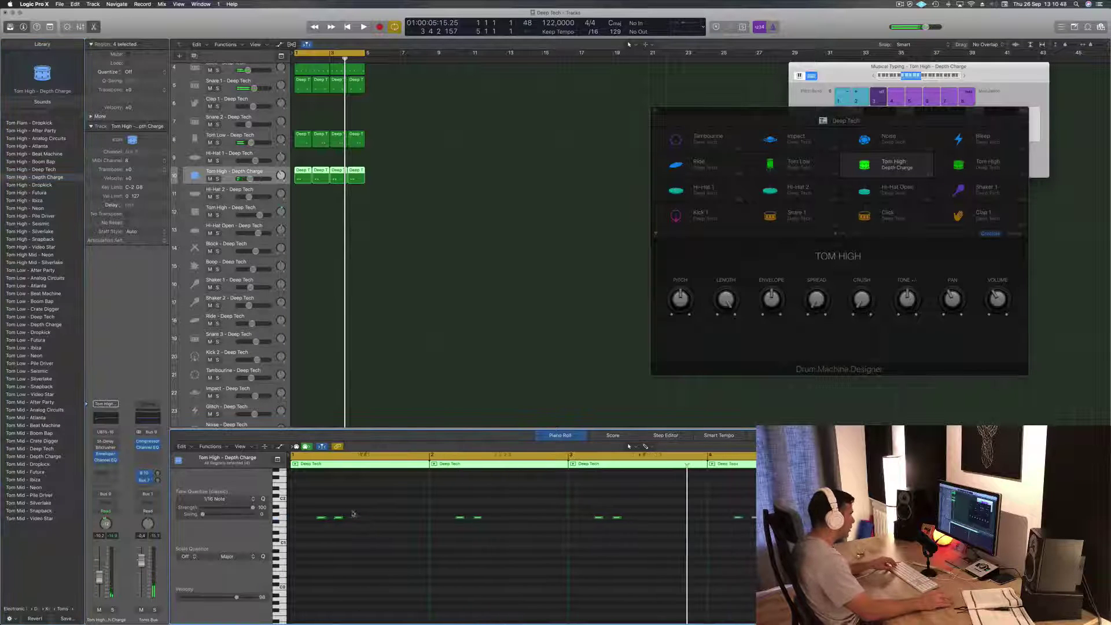
{"action": "left_click_drag", "start_coordinate": [309, 509], "coordinate": [722, 555]}
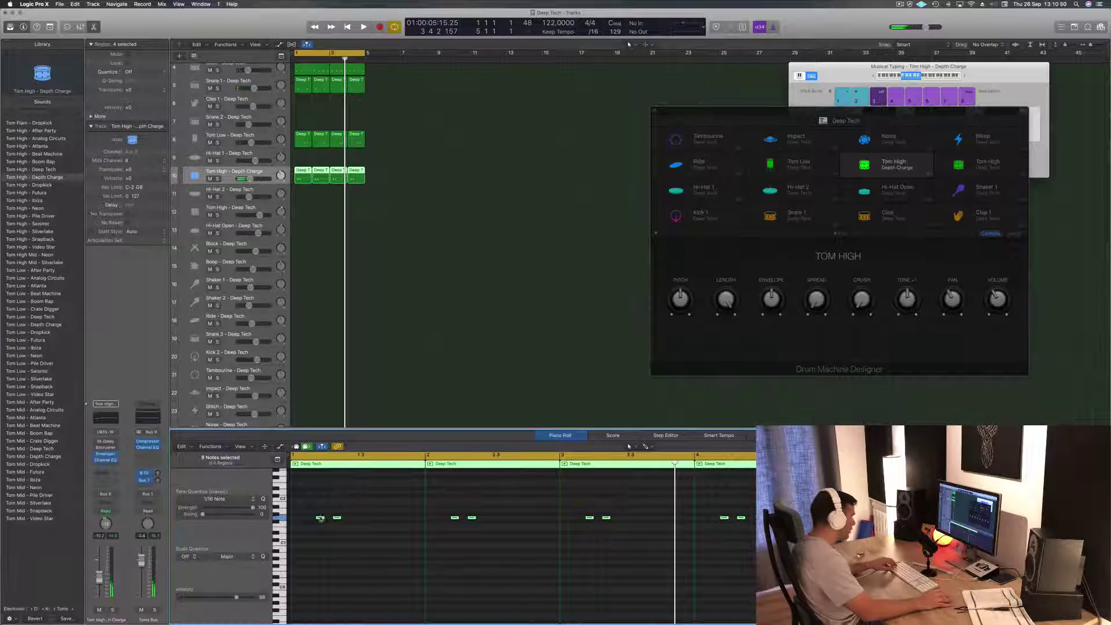
{"action": "left_click_drag", "start_coordinate": [319, 519], "coordinate": [354, 519]}
{"action": "key", "text": "space"}
{"action": "left_click", "coordinate": [377, 511]}
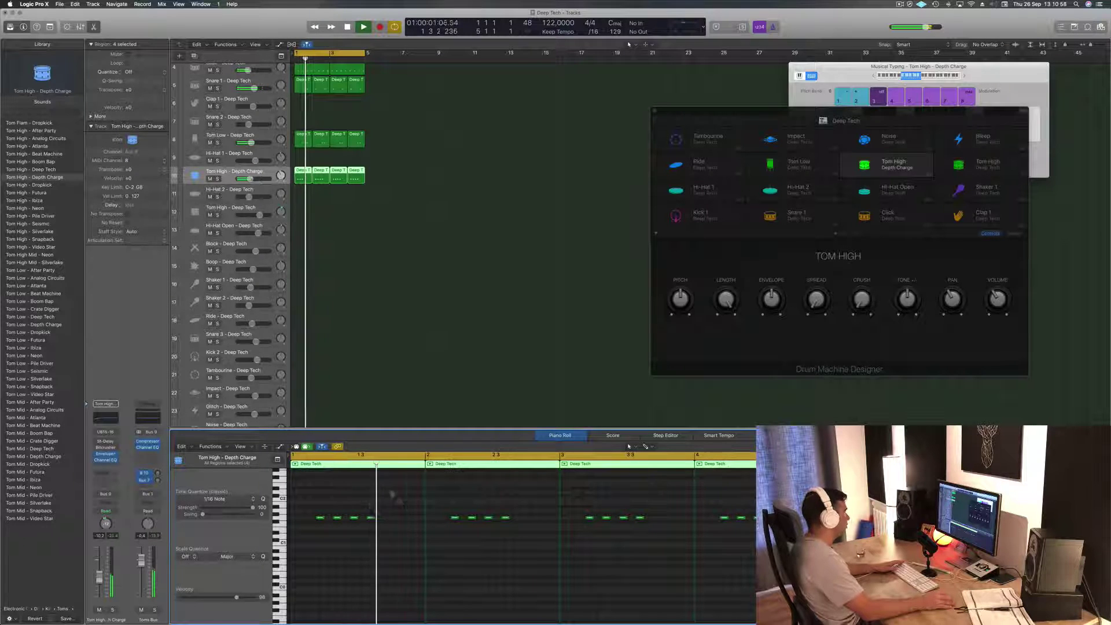
- Move the fourth Tom High note in bar 1 two beats earlier, onto the bar's second sixteenth, and audition it
{"action": "key", "text": "space"}
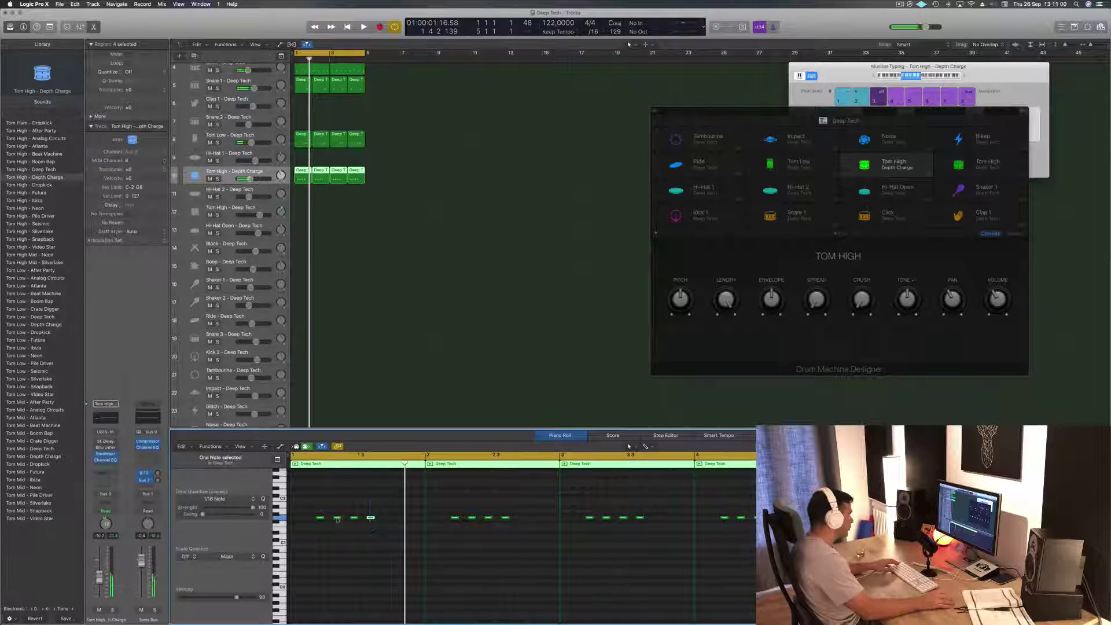
{"action": "left_click_drag", "start_coordinate": [370, 517], "coordinate": [303, 521]}
{"action": "key", "text": "space"}
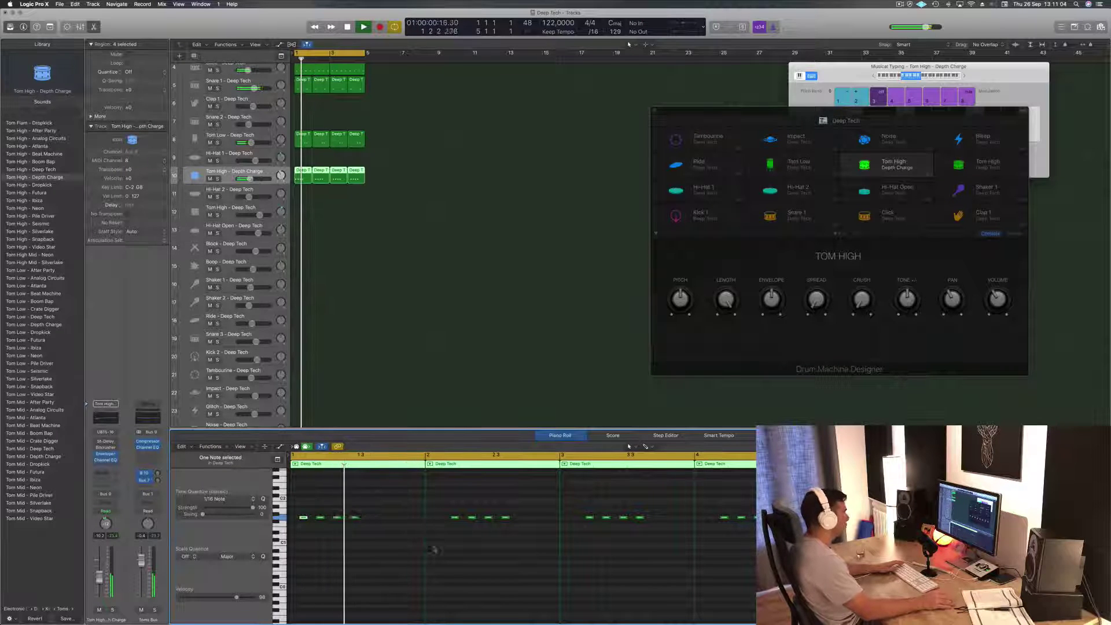
{"action": "key", "text": "space"}
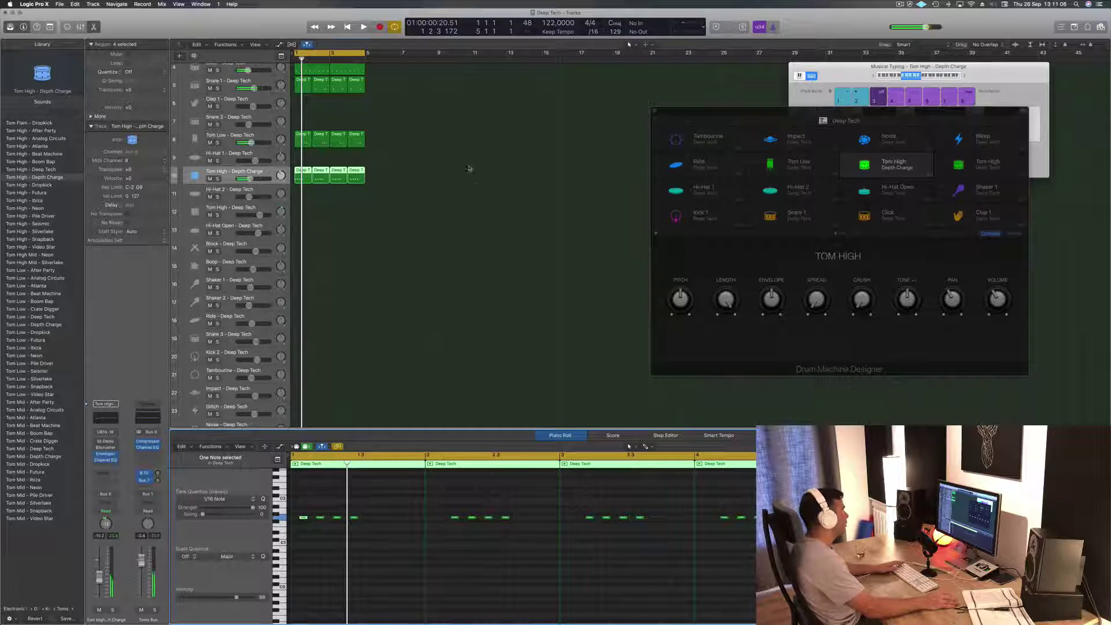
- Replace the Tom High regions in bars 2 to 4 with copies of the edited bar 1 region and play the loop
{"action": "left_click_drag", "start_coordinate": [469, 168], "coordinate": [342, 175]}
{"action": "key", "text": "Delete"}
{"action": "left_click", "coordinate": [301, 172]}
{"action": "left_click", "coordinate": [352, 180]}
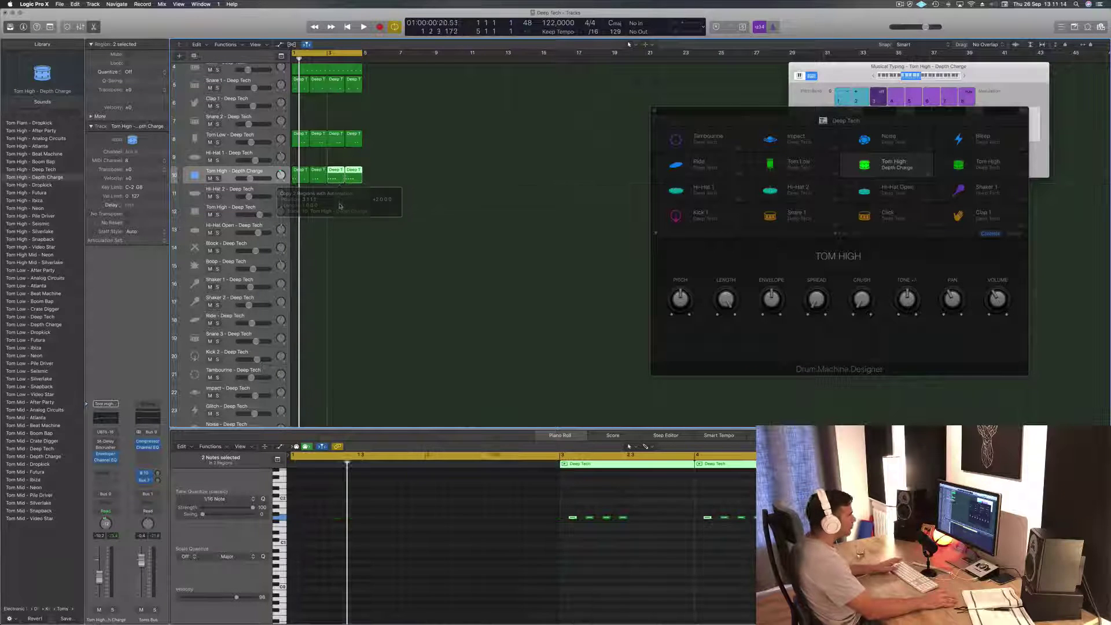
{"action": "key", "text": "space"}
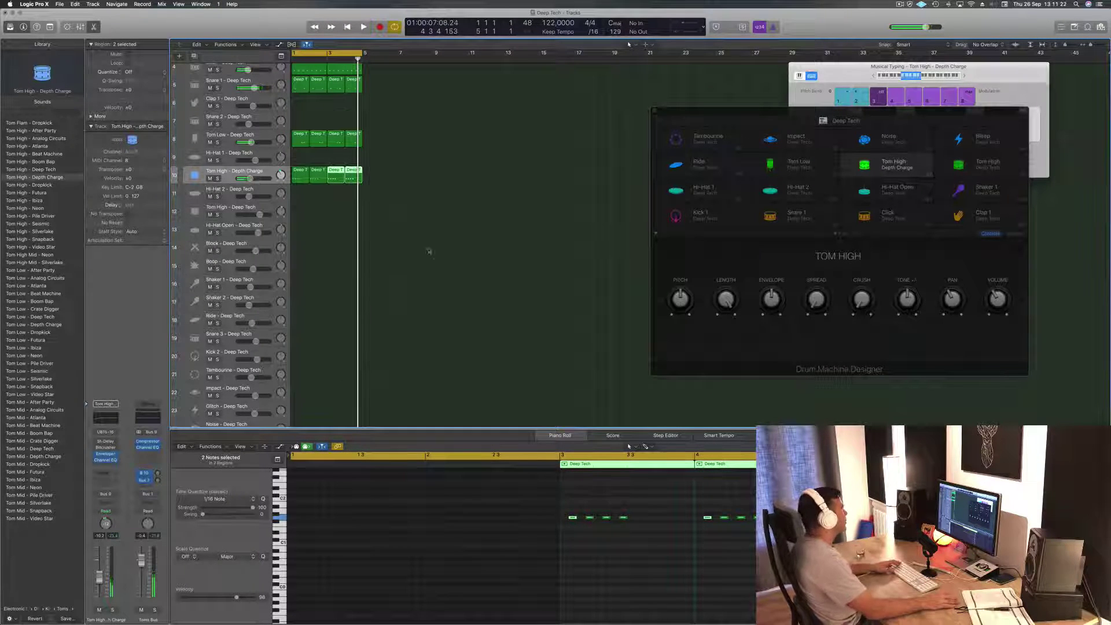
- Copy the first Tom High region onto the Hi-Hat 2 track and delete all its notes except the first
{"action": "left_click", "coordinate": [429, 251]}
{"action": "scroll", "coordinate": [405, 249], "scroll_direction": "up", "scroll_amount": 1}
{"action": "left_click_drag", "start_coordinate": [303, 191], "coordinate": [304, 209]}
{"action": "left_click_drag", "start_coordinate": [376, 515], "coordinate": [304, 532]}
{"action": "key", "text": "Delete"}
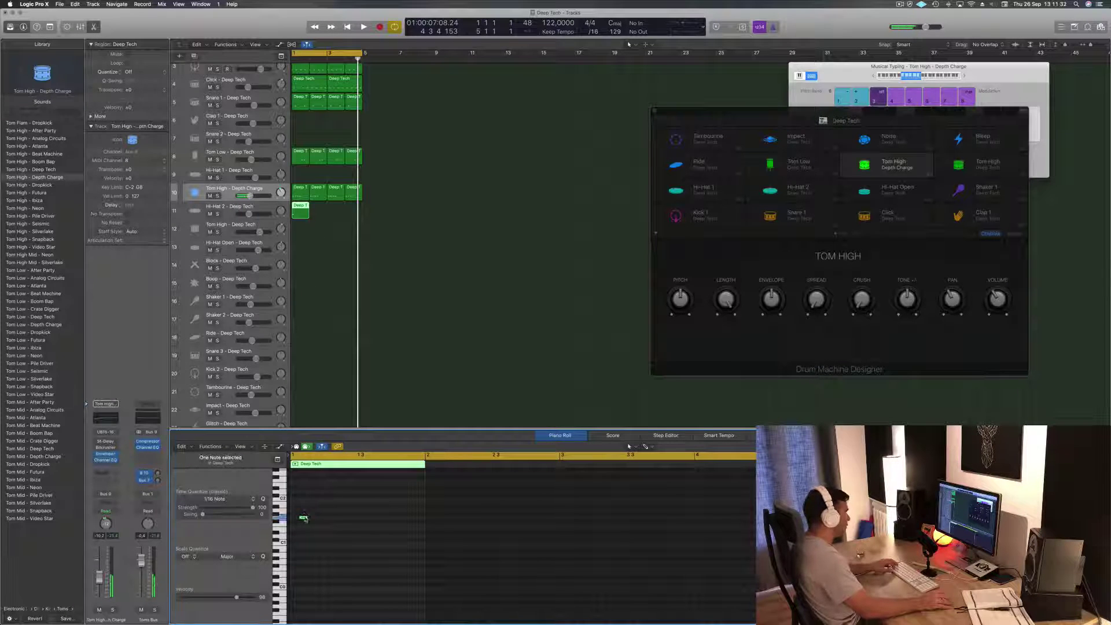
- Shift the remaining note to the Hi-Hat 2 pitch on the third sixteenth and duplicate it onto every off-beat of the bar
{"action": "left_click_drag", "start_coordinate": [305, 518], "coordinate": [313, 517]}
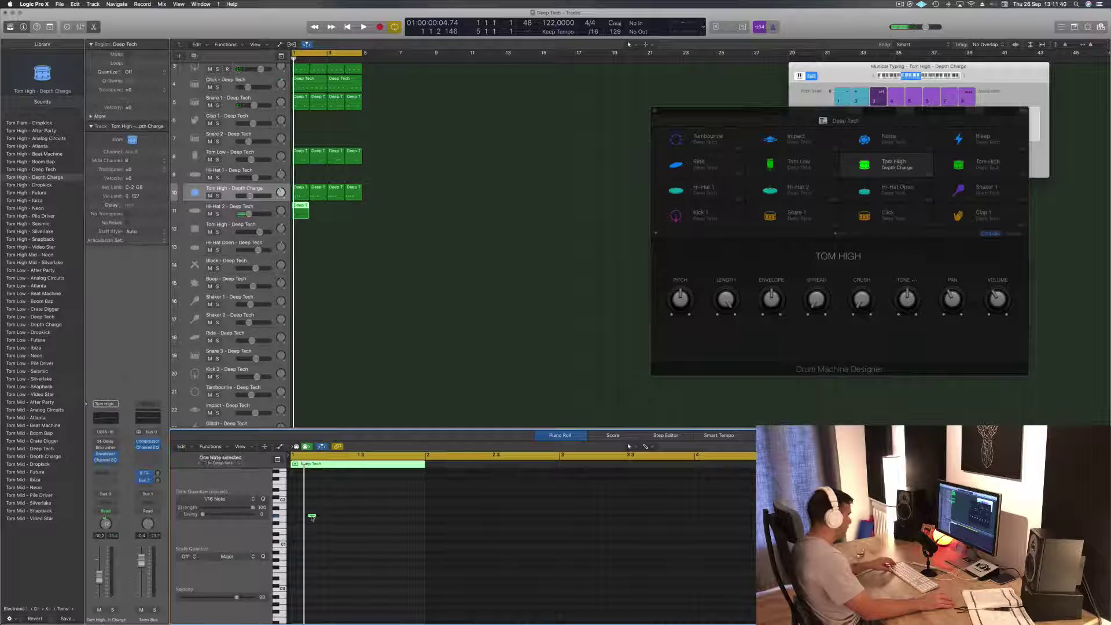
{"action": "left_click_drag", "start_coordinate": [312, 517], "coordinate": [382, 522]}
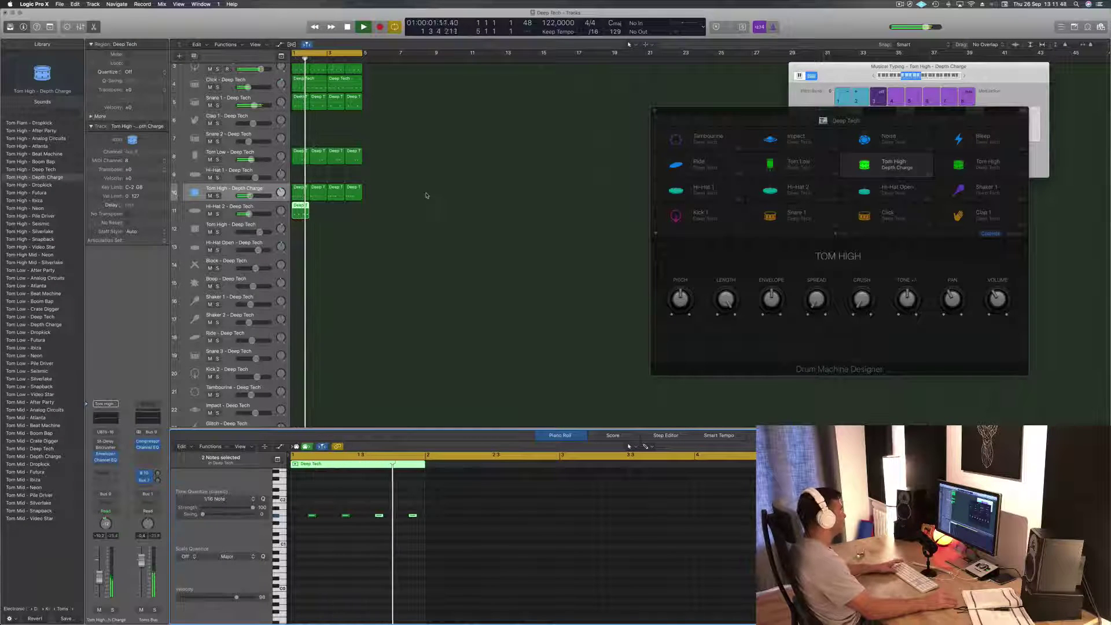
- Copy the Hi-Hat 2 region across the remaining bars of the four-bar loop and listen to the result
{"action": "left_click_drag", "start_coordinate": [300, 206], "coordinate": [336, 209]}
{"action": "left_click", "coordinate": [301, 209], "text": "shift"}
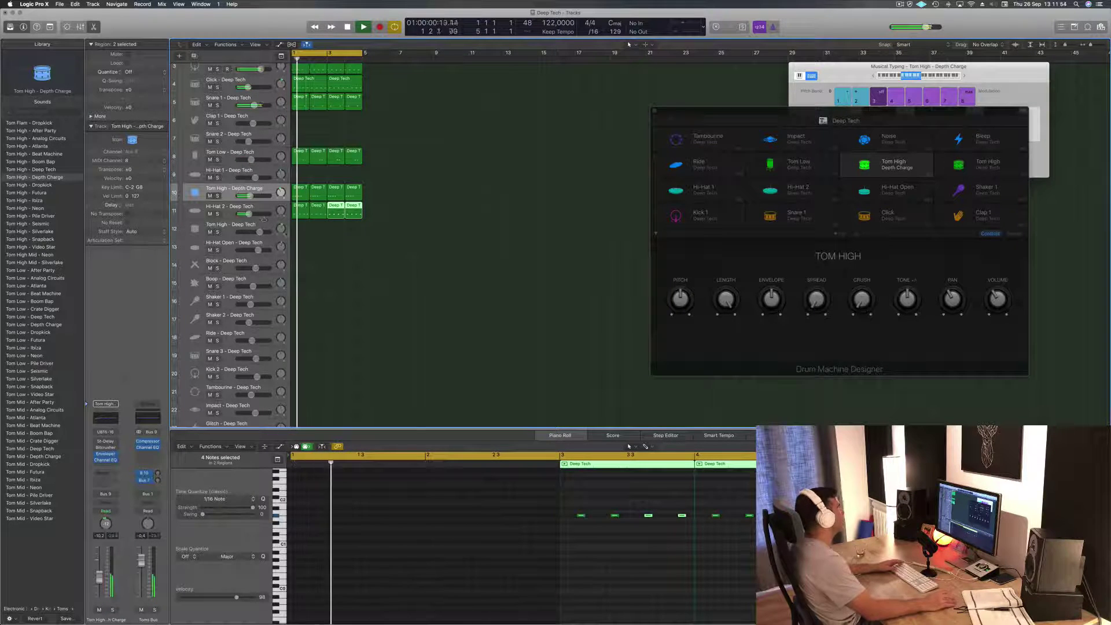
{"action": "mouse_move", "coordinate": [246, 214]}
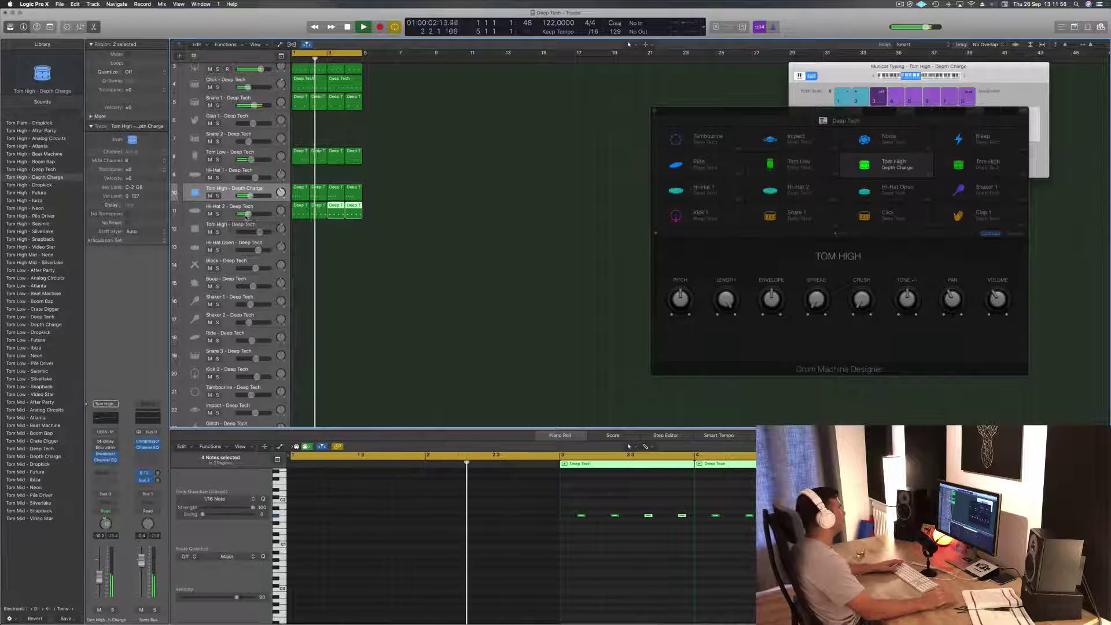
{"action": "key", "text": "space"}
- Lower the Snare 1 track's volume to about -12.6 dB and play the loop
{"action": "left_click", "coordinate": [249, 104]}
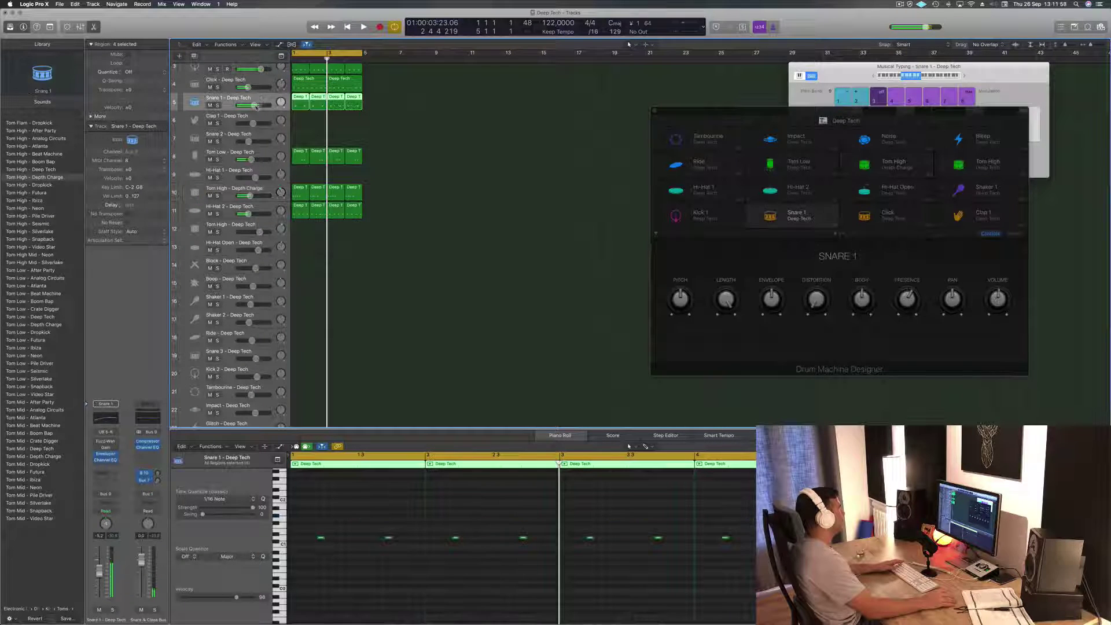
{"action": "left_click_drag", "start_coordinate": [250, 105], "coordinate": [245, 105]}
{"action": "key", "text": "space"}
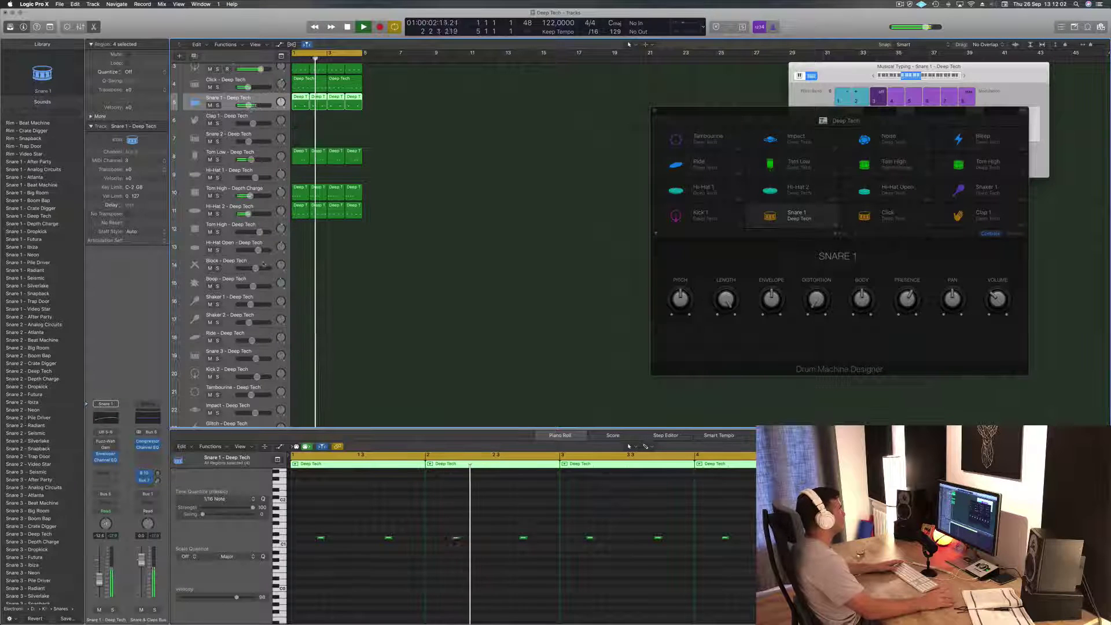
- Check the Hi-Hat 2 track in solo and in the mix, lowering its volume to about -14.2 dB
{"action": "left_click", "coordinate": [264, 209]}
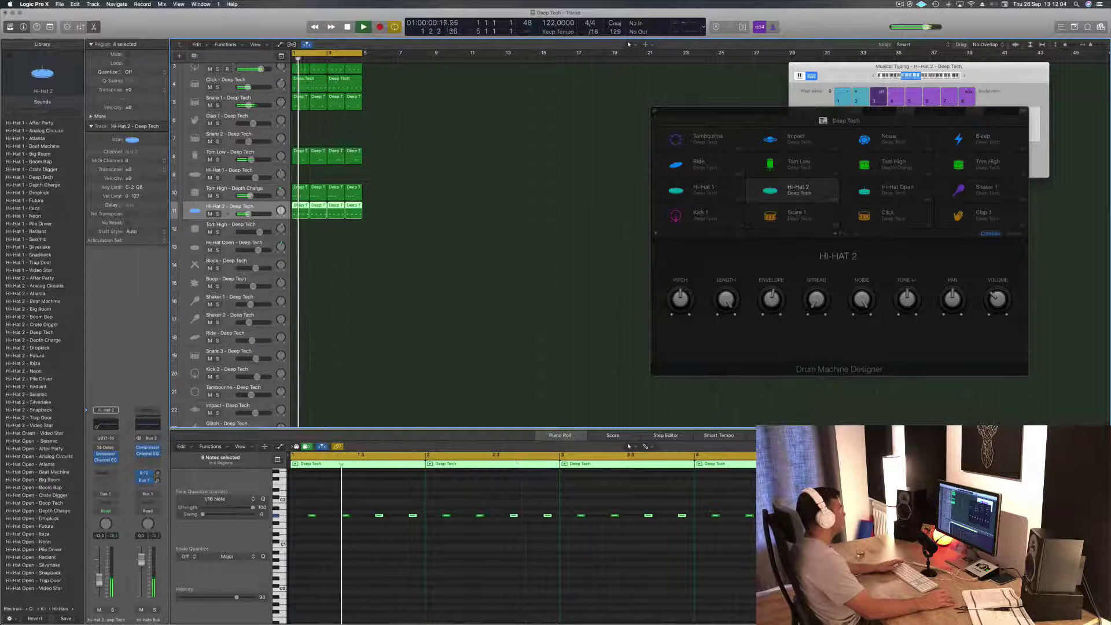
{"action": "left_click", "coordinate": [217, 214]}
{"action": "left_click", "coordinate": [217, 214]}
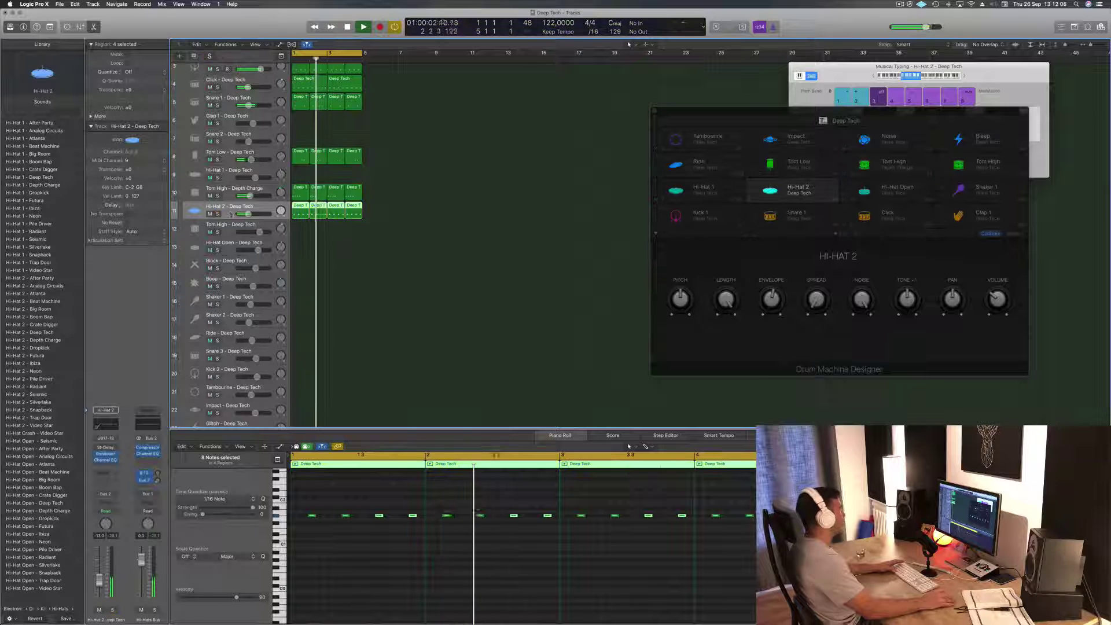
{"action": "key", "text": "space"}
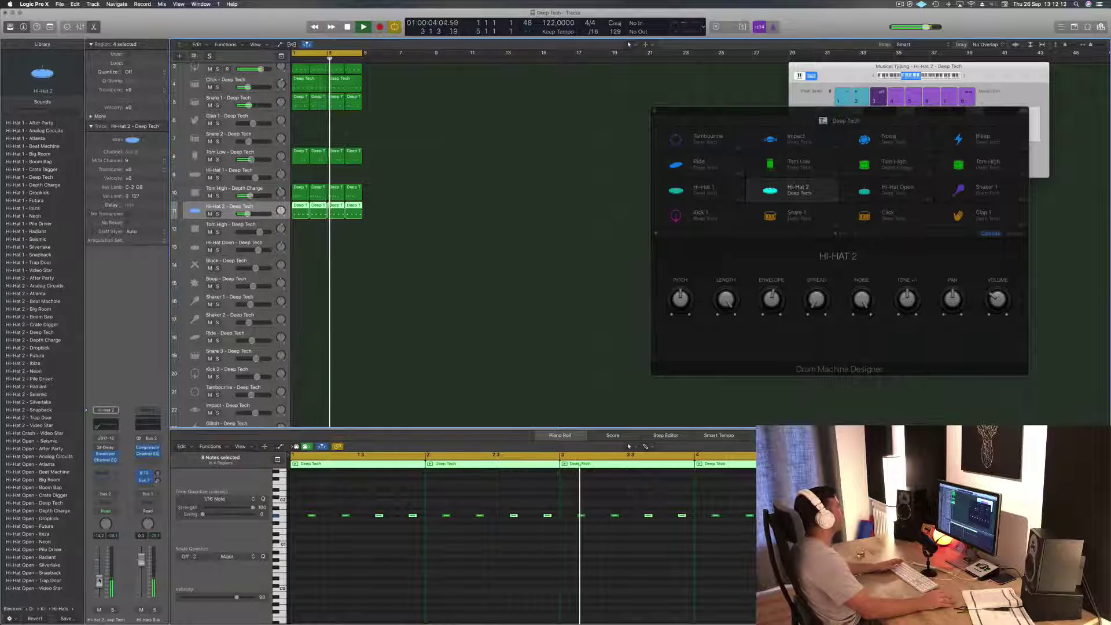
{"action": "key", "text": "space"}
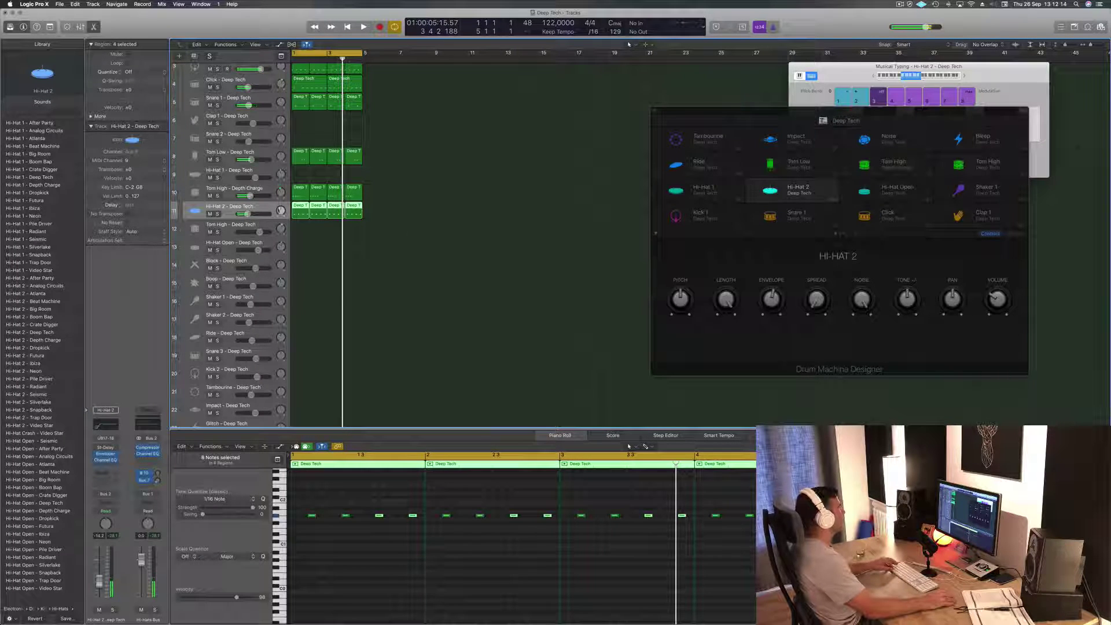
- Copy the first Hi-Hat 2 region onto the Hi-Hat Open track, keeping only its last note at the Hi-Hat Open pitch
{"action": "left_click", "coordinate": [357, 225]}
{"action": "left_click_drag", "start_coordinate": [302, 213], "coordinate": [294, 247]}
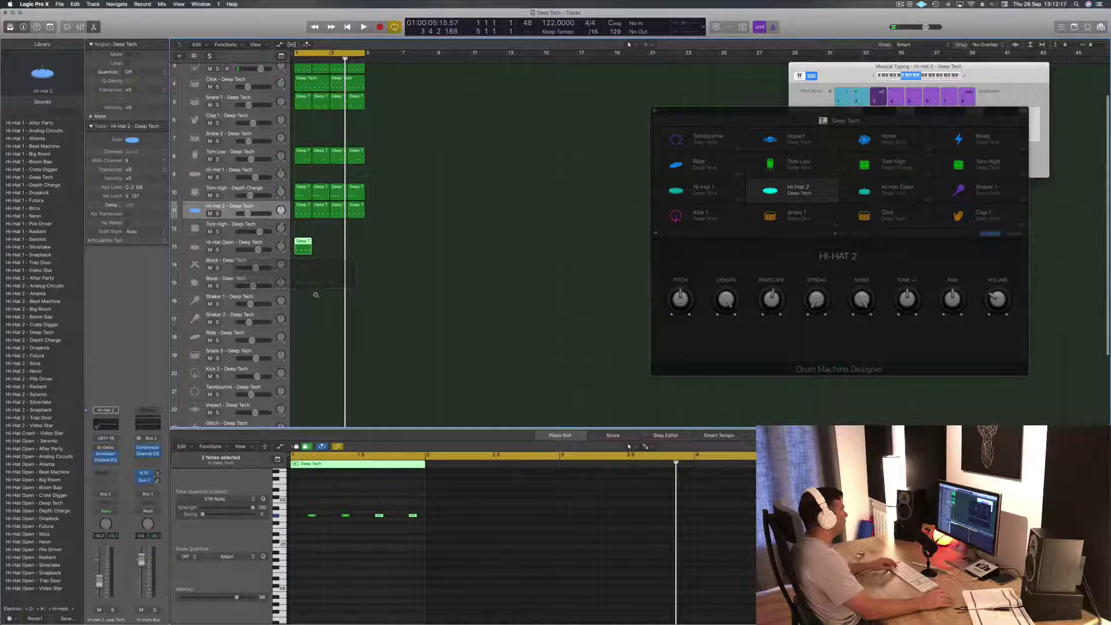
{"action": "left_click", "coordinate": [408, 514]}
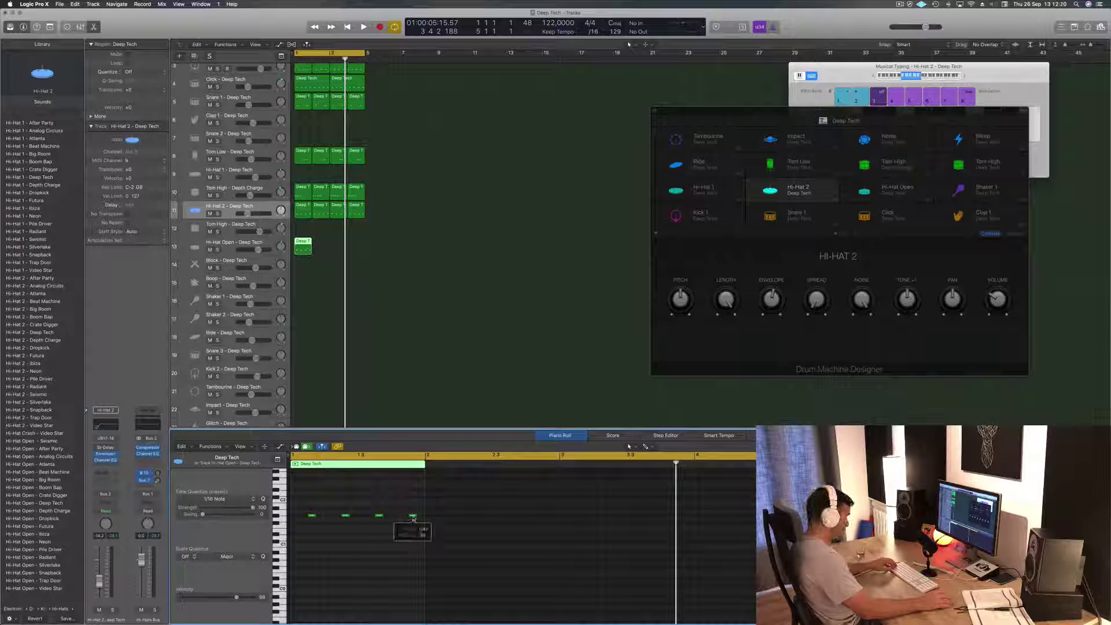
{"action": "left_click_drag", "start_coordinate": [306, 500], "coordinate": [391, 539]}
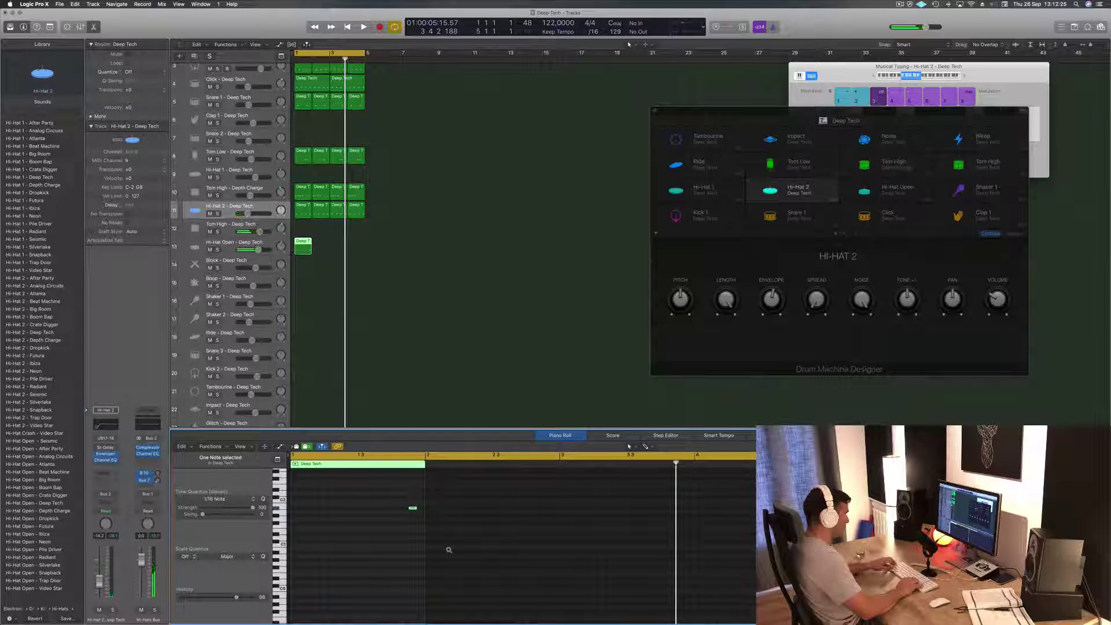
{"action": "key", "text": "space"}
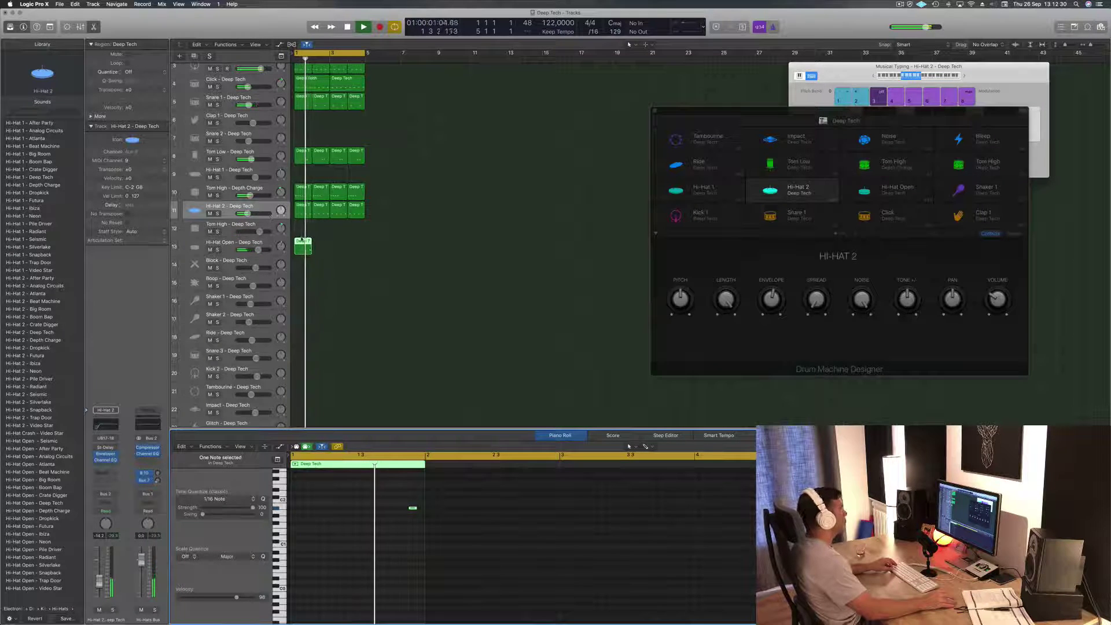
- Copy the Hi-Hat Open region across the remaining bars of the loop and lower that track's volume
{"action": "left_click_drag", "start_coordinate": [301, 239], "coordinate": [341, 251]}
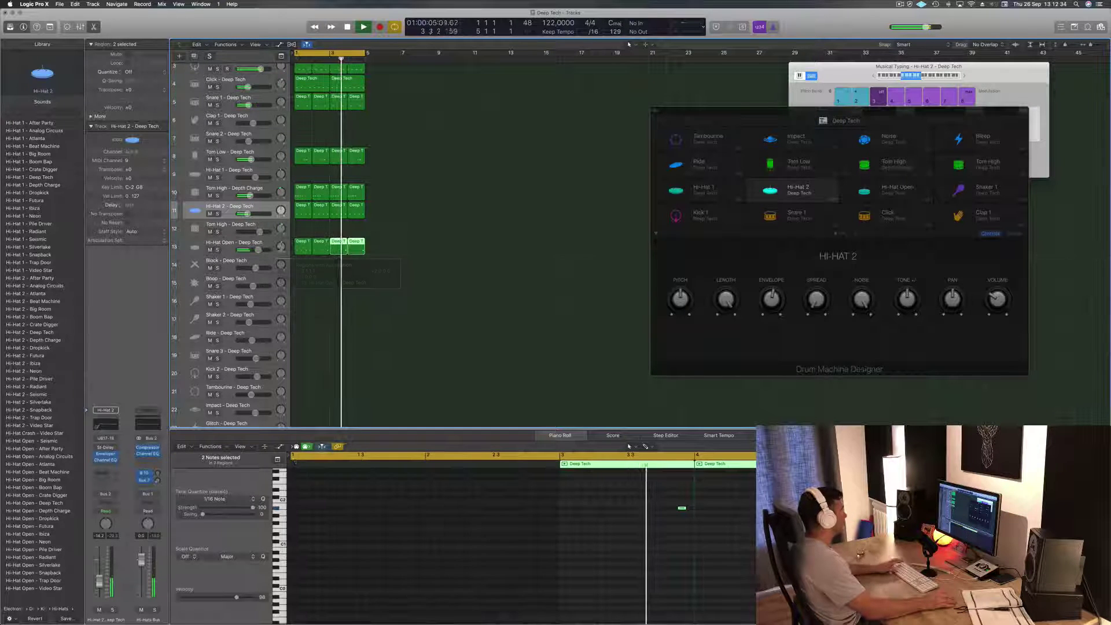
{"action": "left_click", "coordinate": [255, 250]}
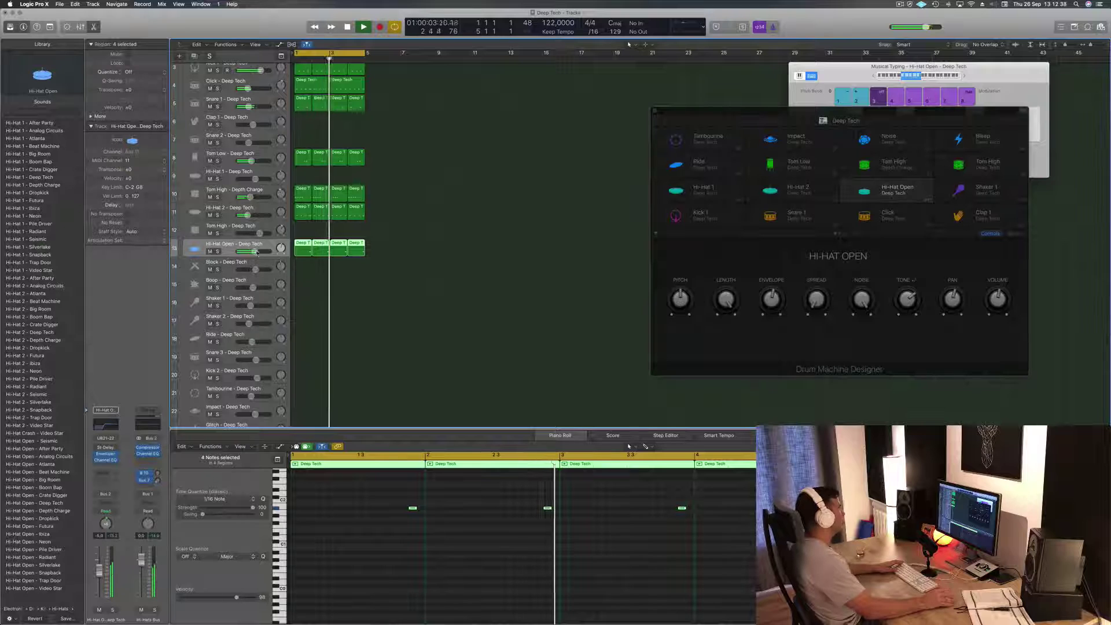
{"action": "left_click_drag", "start_coordinate": [257, 252], "coordinate": [251, 251]}
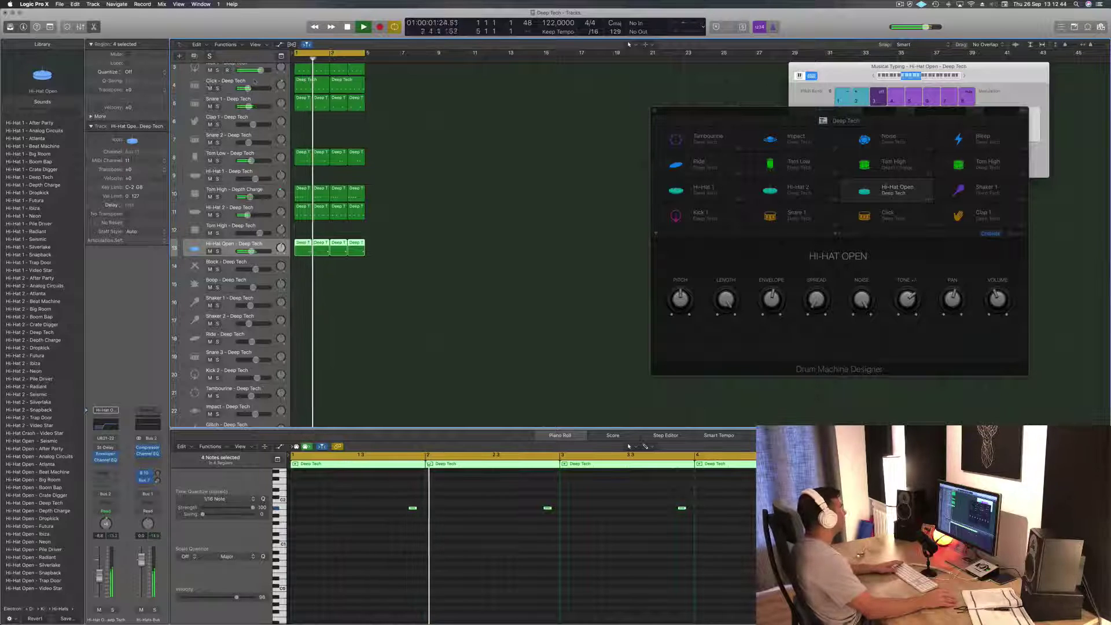
- Lower the Click track's volume to about -17.4 dB while the loop plays
{"action": "left_click", "coordinate": [231, 84]}
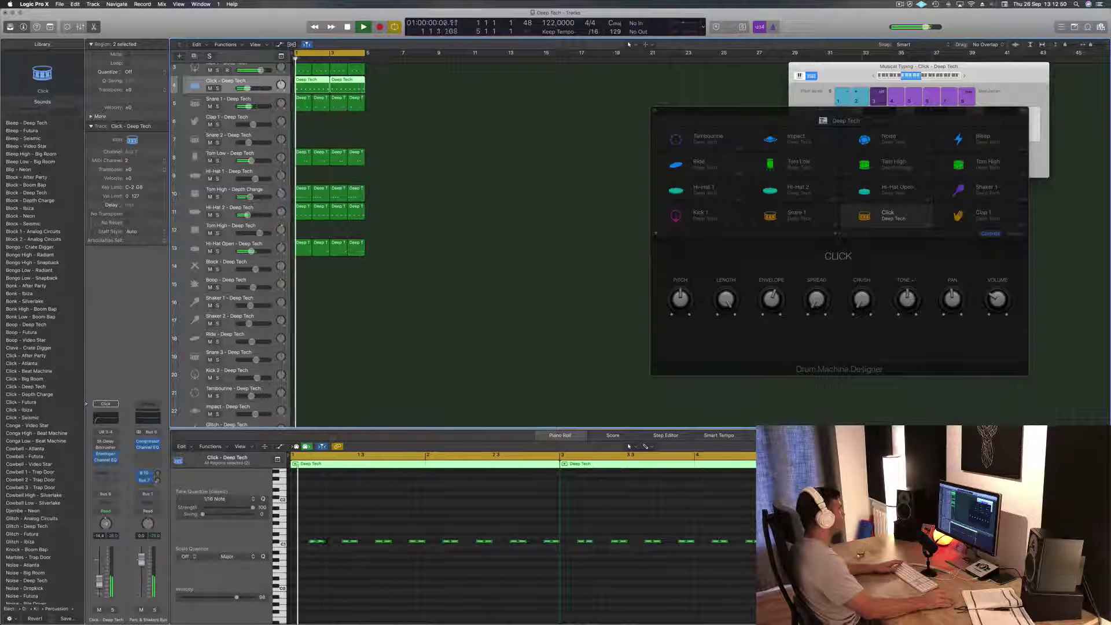
{"action": "left_click", "coordinate": [393, 305]}
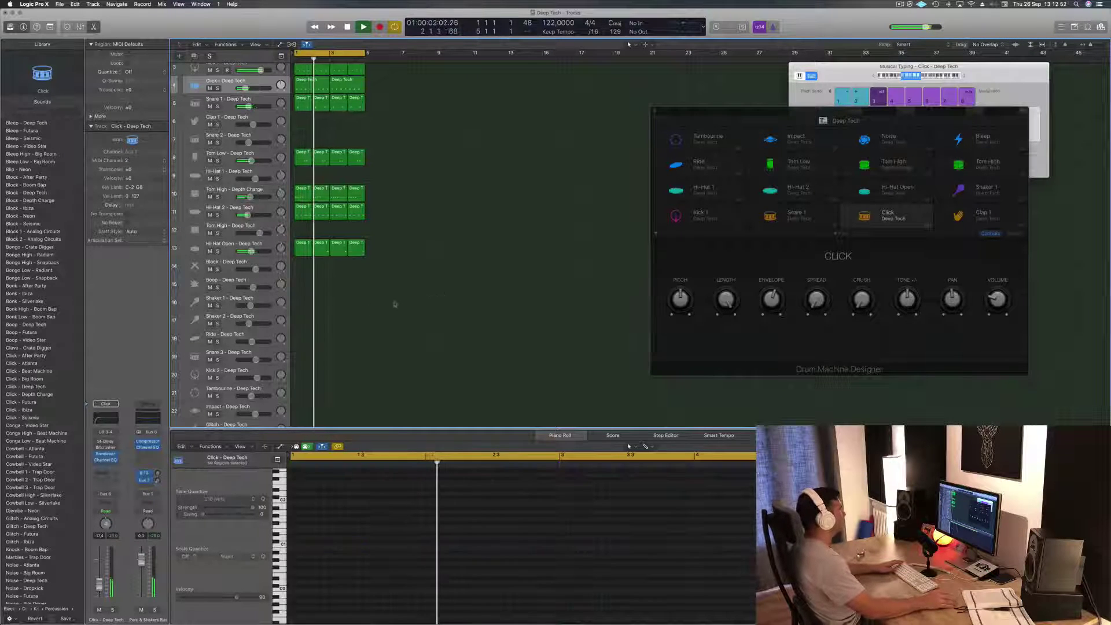
- Copy the first Hi-Hat 2 region onto the Shaker 1 track and raise all four notes to the Shaker 1 pitch
{"action": "scroll", "coordinate": [368, 292], "scroll_direction": "down", "scroll_amount": 2}
{"action": "scroll", "coordinate": [364, 261], "scroll_direction": "down", "scroll_amount": 1}
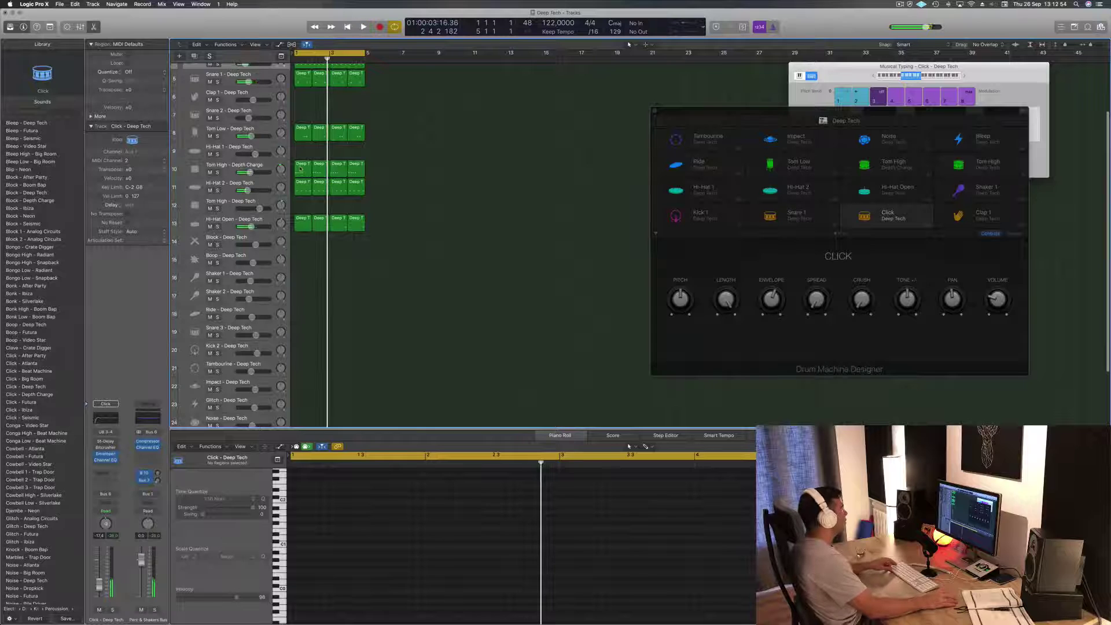
{"action": "left_click_drag", "start_coordinate": [300, 186], "coordinate": [300, 282]}
{"action": "left_click_drag", "start_coordinate": [305, 509], "coordinate": [415, 544]}
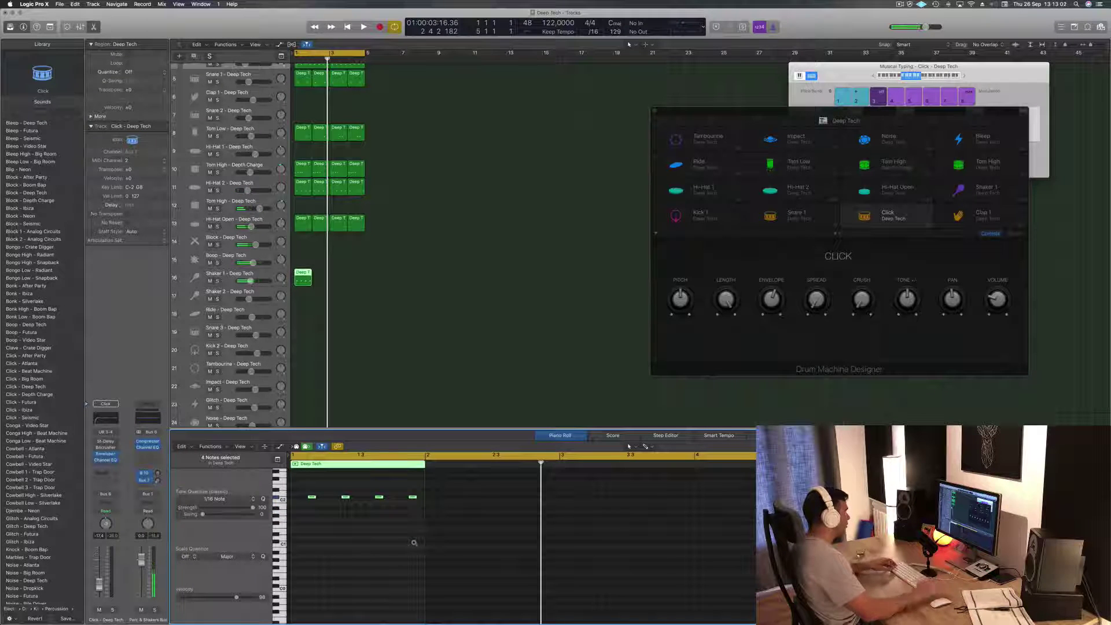
{"action": "key", "text": "space"}
- Duplicate the four Shaker 1 notes half a beat earlier to make a steady eighth-note pattern, and play it
{"action": "key", "text": "space"}
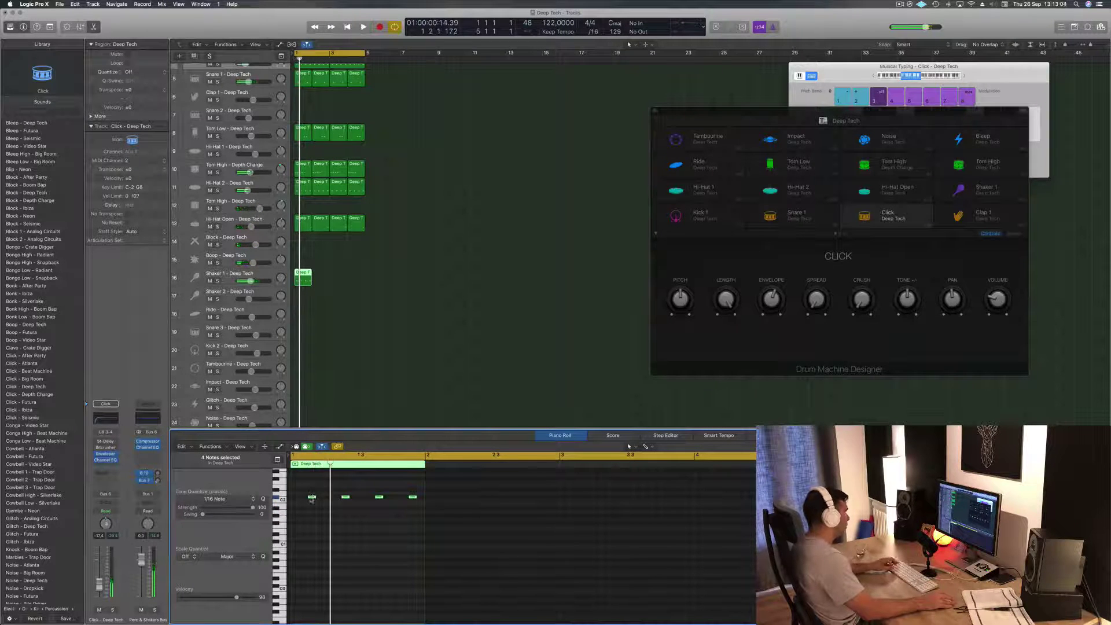
{"action": "left_click_drag", "start_coordinate": [311, 499], "coordinate": [295, 500]}
{"action": "key", "text": "space"}
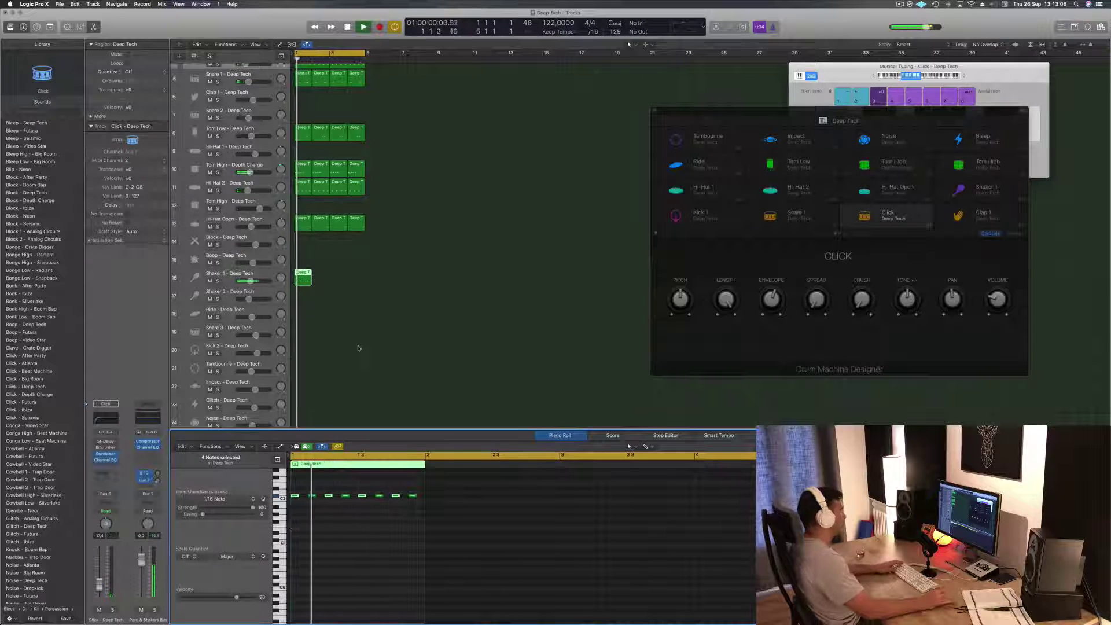
- Move the Shaker 1 region to the Shaker 2 track, transpose all eight notes up one semitone, and play the result
{"action": "key", "text": "space"}
{"action": "key", "text": "space"}
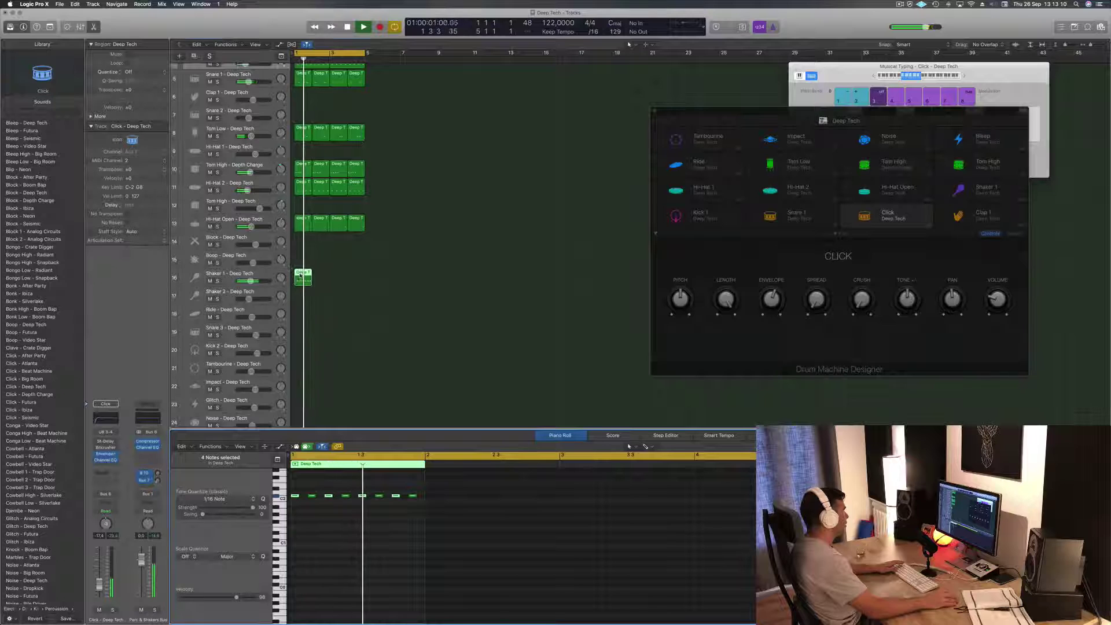
{"action": "left_click_drag", "start_coordinate": [302, 277], "coordinate": [303, 296]}
{"action": "left_click", "coordinate": [376, 524]}
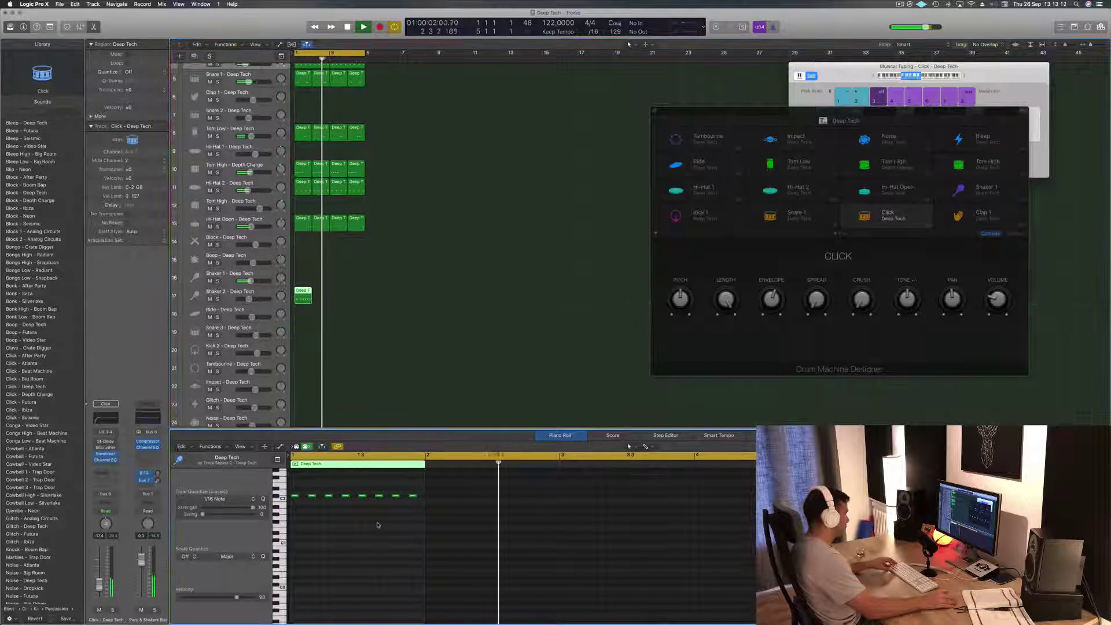
{"action": "key", "text": "super+a"}
{"action": "key", "text": "alt+Up"}
{"action": "key", "text": "space"}
{"action": "key", "text": "space"}
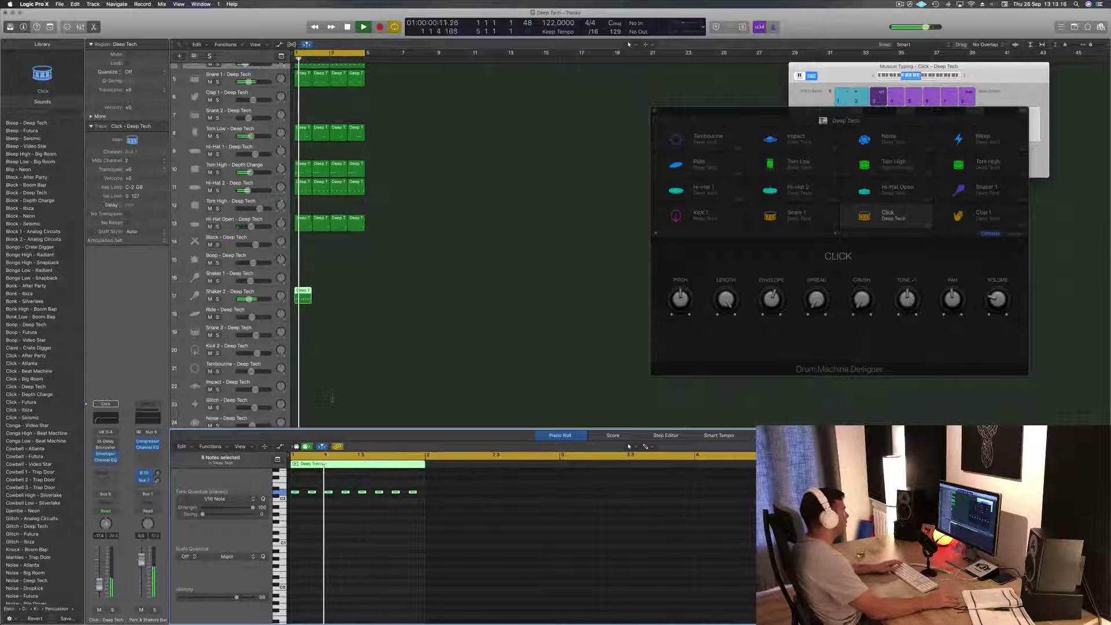
- Copy the Shaker 2 region across all four bars of the loop and lower the track's volume to about -25 dB
{"action": "left_click", "coordinate": [303, 293]}
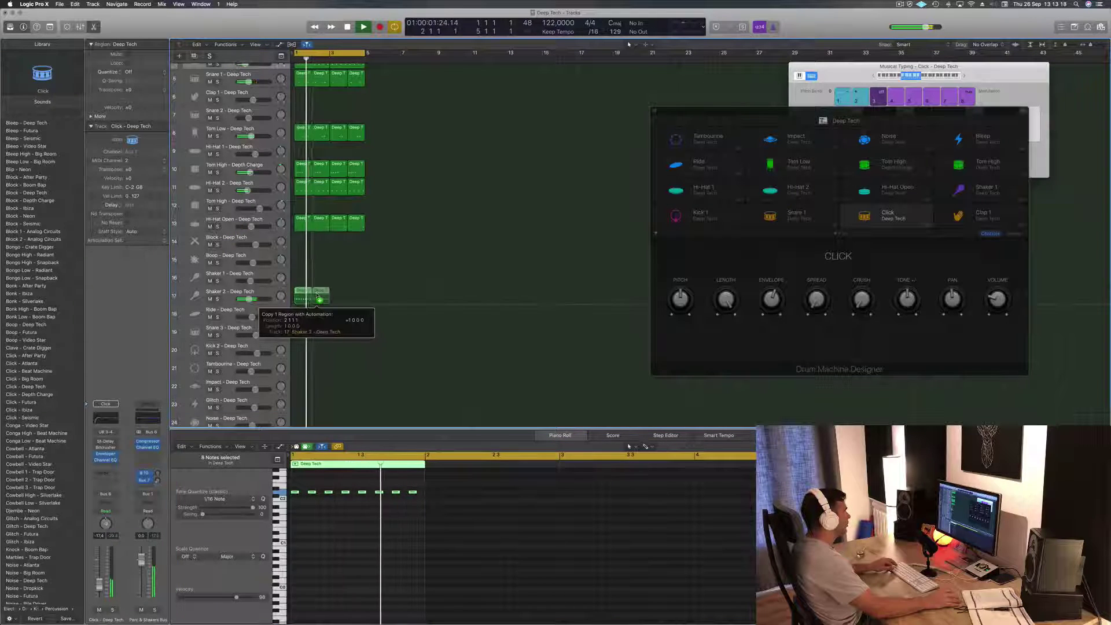
{"action": "mouse_move", "coordinate": [317, 295]}
{"action": "left_mouse_down"}
{"action": "mouse_move", "coordinate": [302, 296]}
{"action": "mouse_move", "coordinate": [338, 295]}
{"action": "left_mouse_up"}
{"action": "key", "text": "space"}
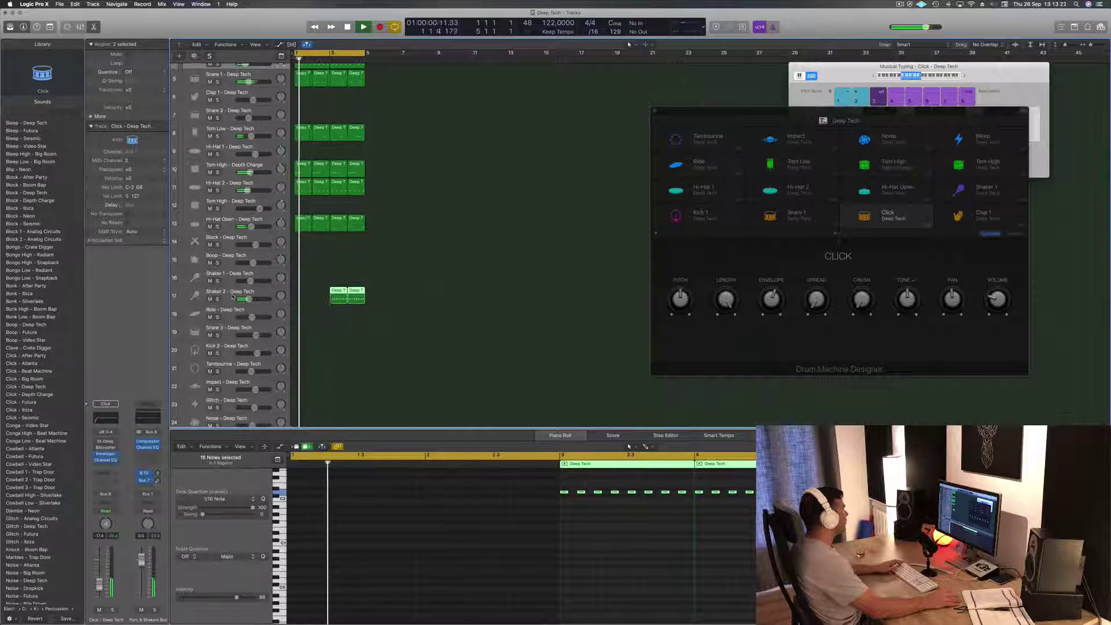
{"action": "left_click", "coordinate": [233, 296]}
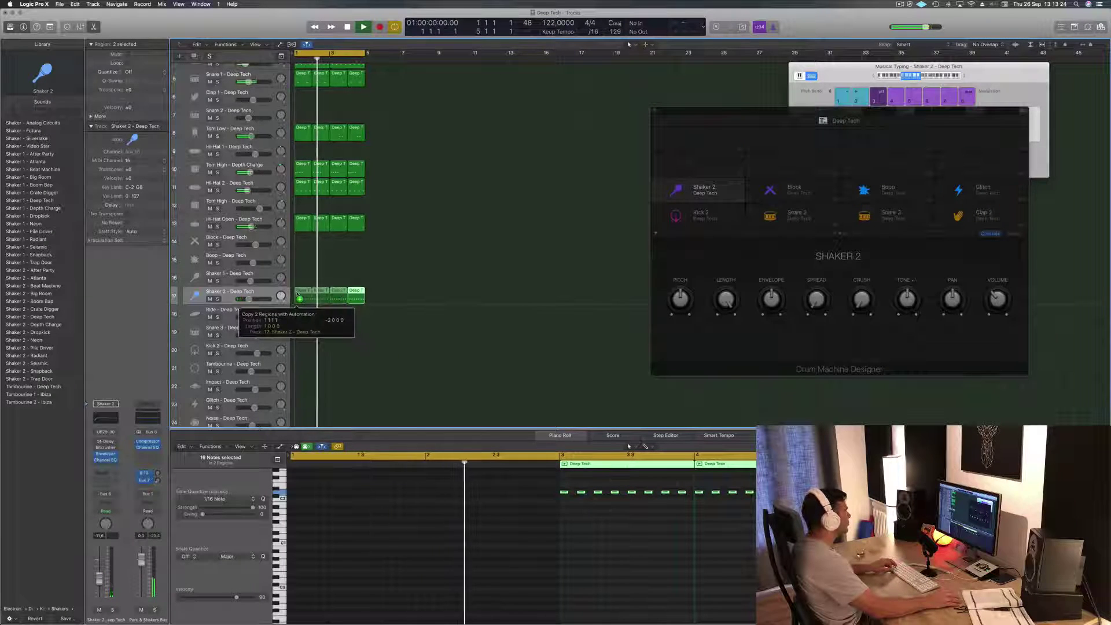
{"action": "left_click_drag", "start_coordinate": [299, 296], "coordinate": [298, 296]}
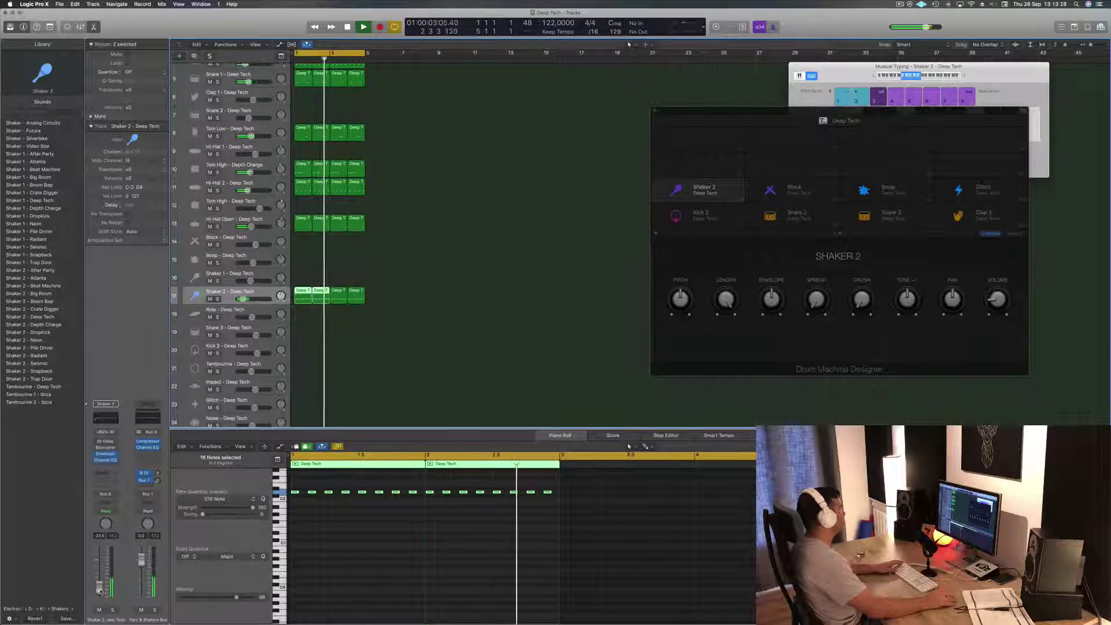
{"action": "left_click", "coordinate": [414, 347]}
- Audition replacement sounds for the Tom High - Depth Charge track and settle on Tom Low - Dropkick
{"action": "scroll", "coordinate": [414, 347], "scroll_direction": "up", "scroll_amount": 4}
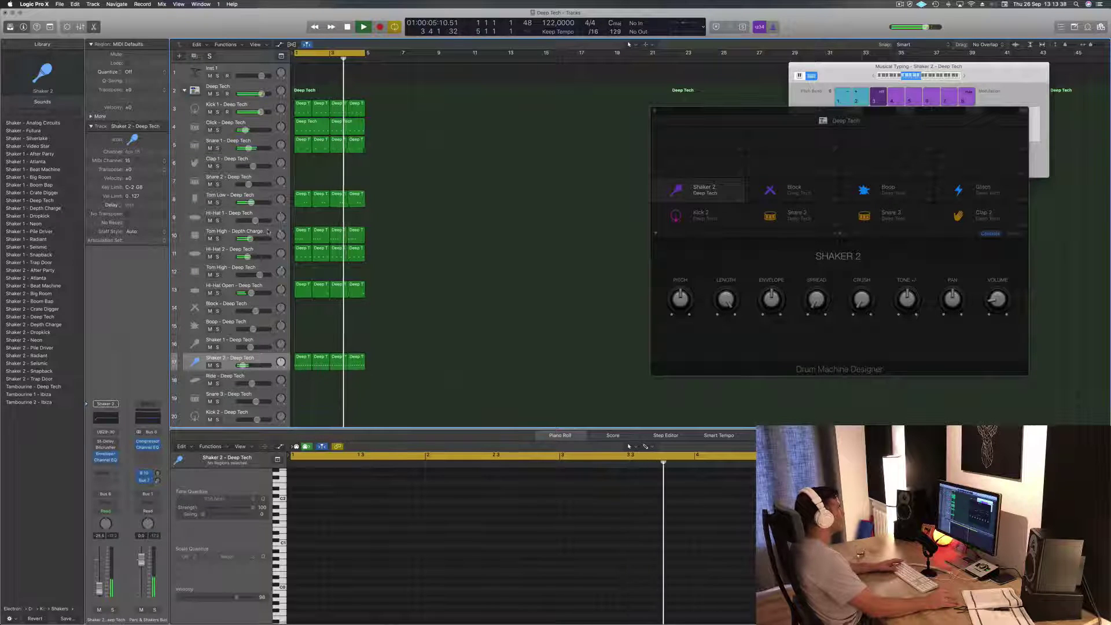
{"action": "left_click", "coordinate": [237, 232]}
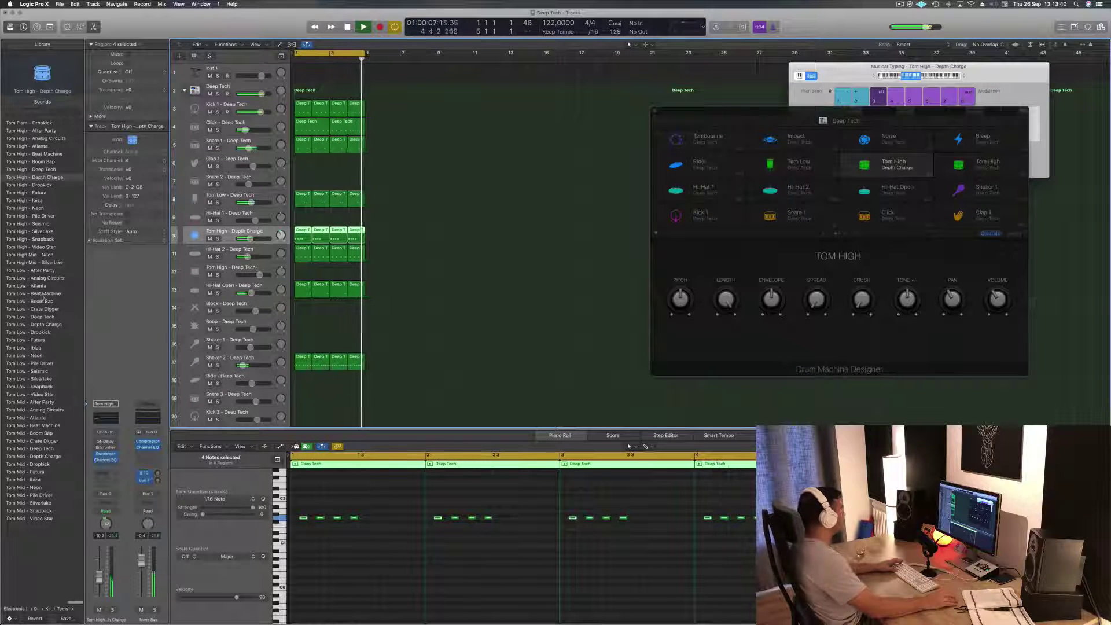
{"action": "left_click", "coordinate": [43, 294]}
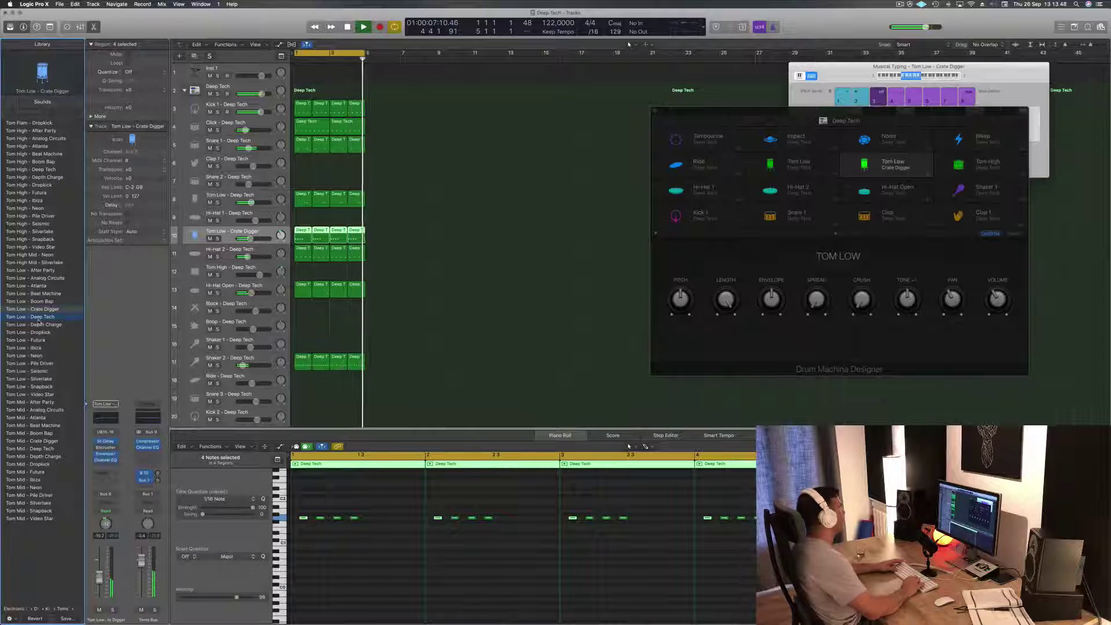
{"action": "left_click", "coordinate": [37, 325]}
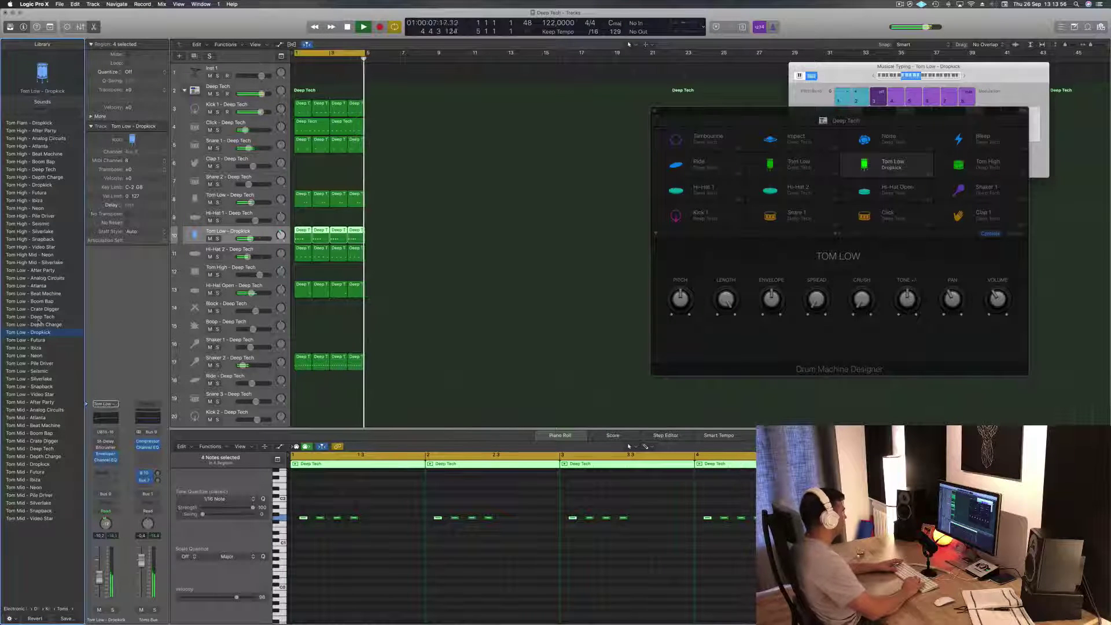
- Duplicate the last two Tom Low - Dropkick notes of bar 1 to the end of that bar and listen to them
{"action": "left_click", "coordinate": [367, 509]}
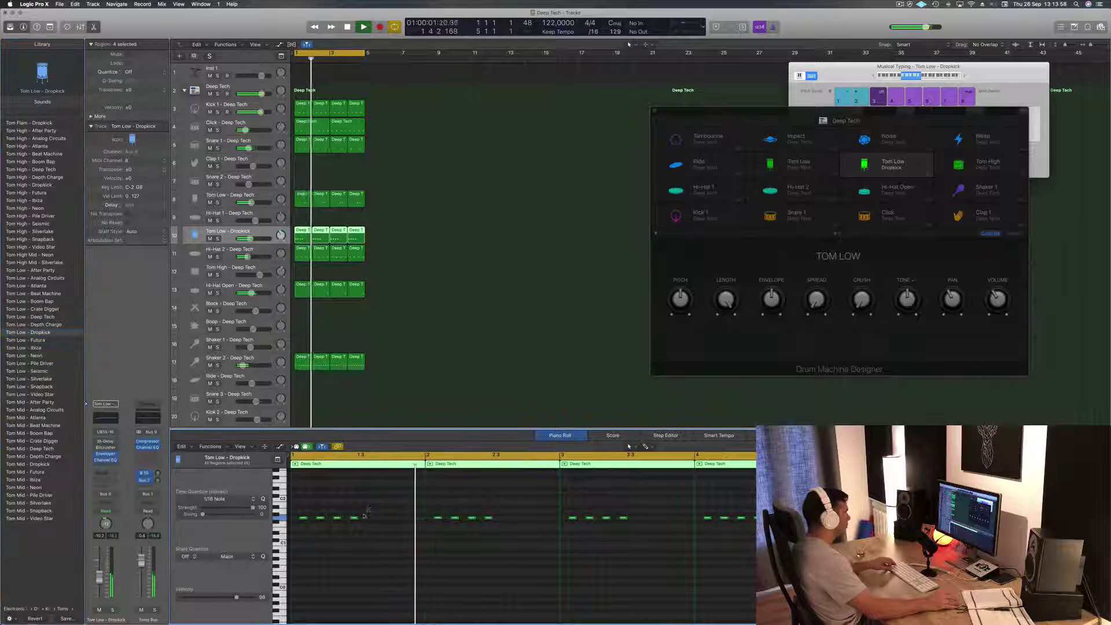
{"action": "left_click_drag", "start_coordinate": [366, 509], "coordinate": [395, 519]}
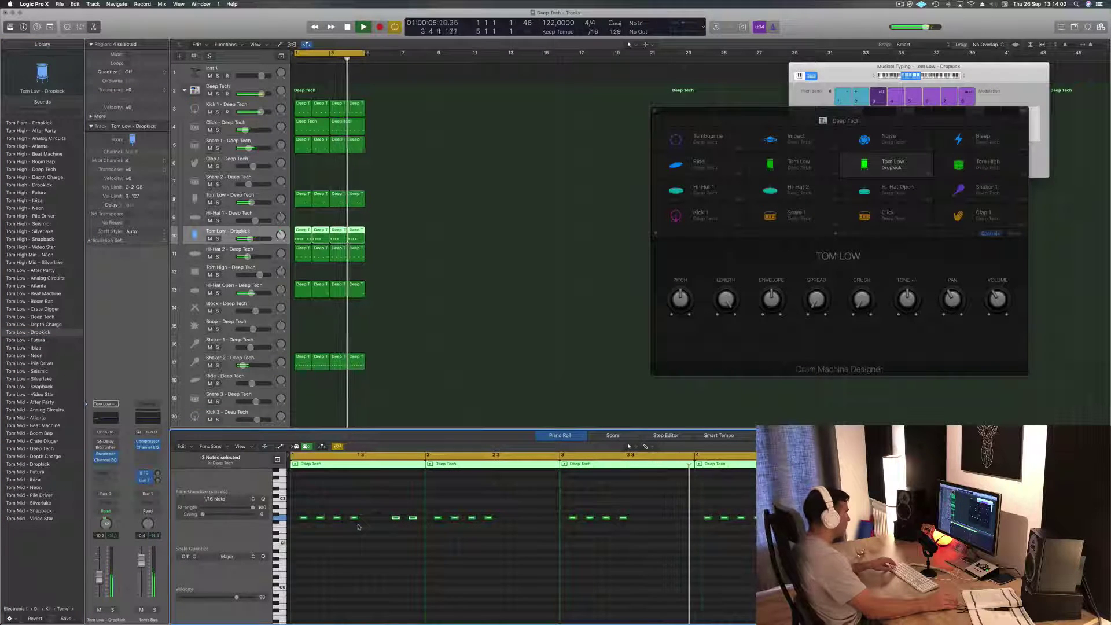
{"action": "key", "text": "space"}
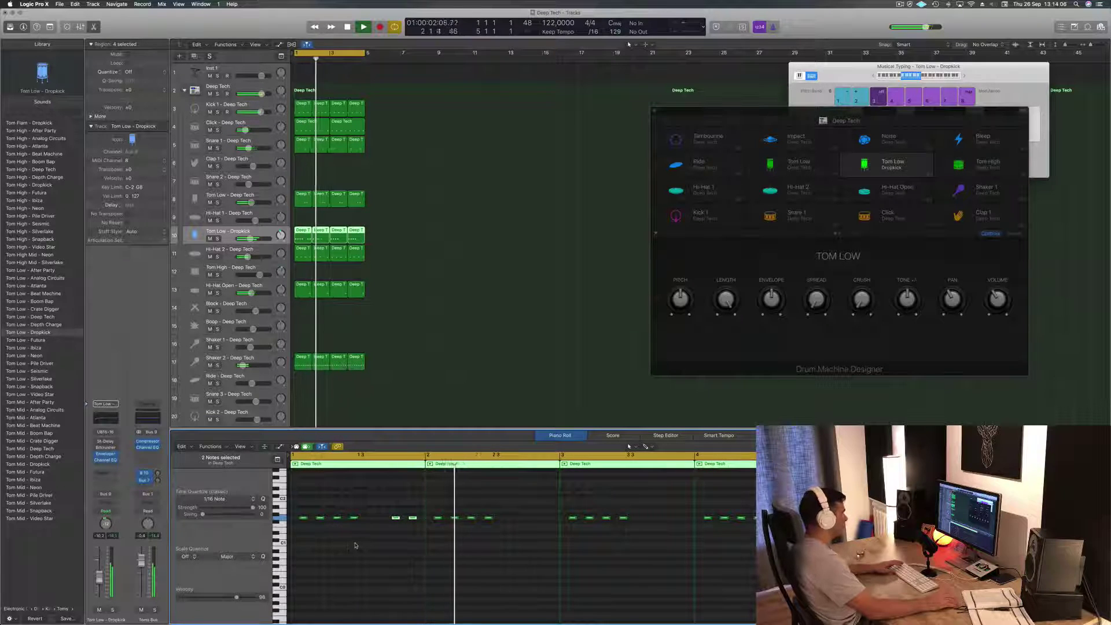
{"action": "left_click", "coordinate": [371, 548]}
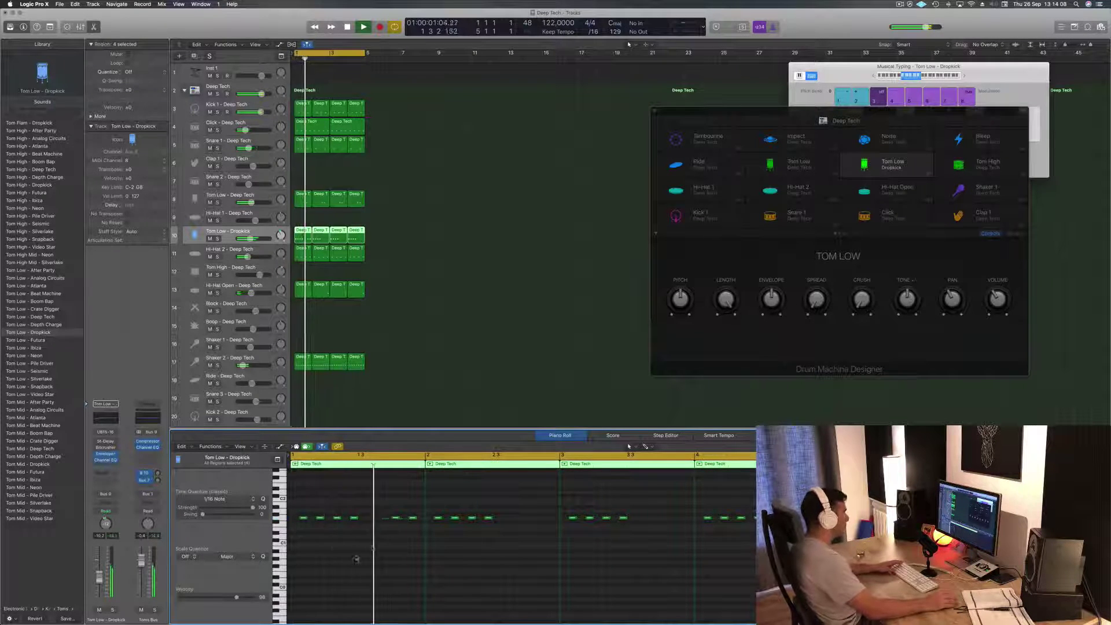
- Replace the Tom Low - Dropkick regions in bars 2 to 4 with copies of the first region, and play the loop
{"action": "left_click", "coordinate": [414, 347]}
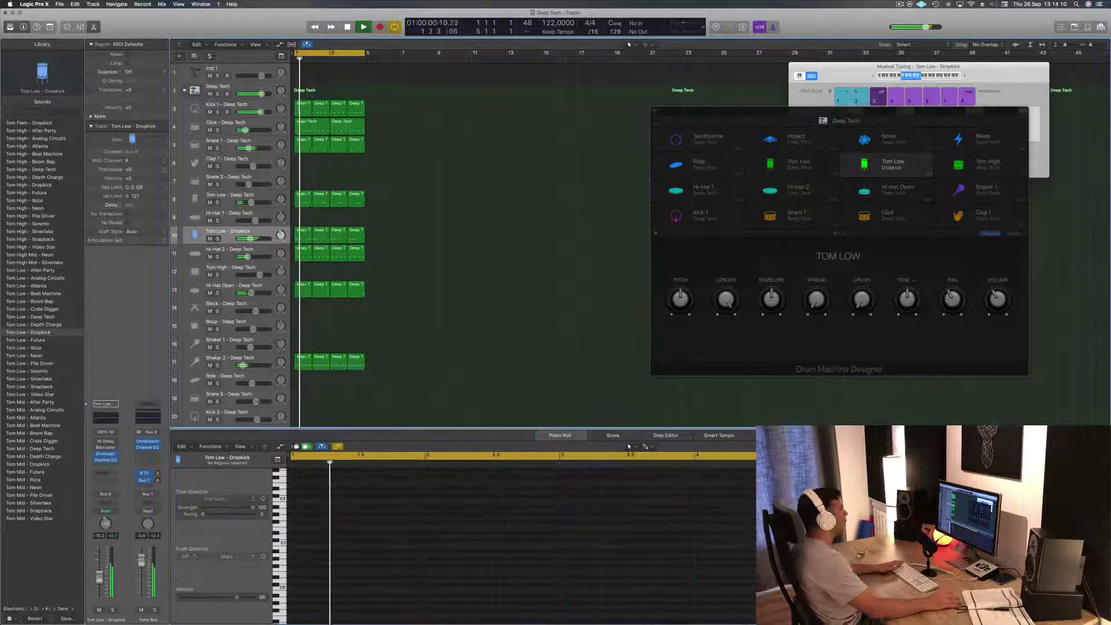
{"action": "left_click_drag", "start_coordinate": [392, 228], "coordinate": [326, 237]}
{"action": "key", "text": "Delete"}
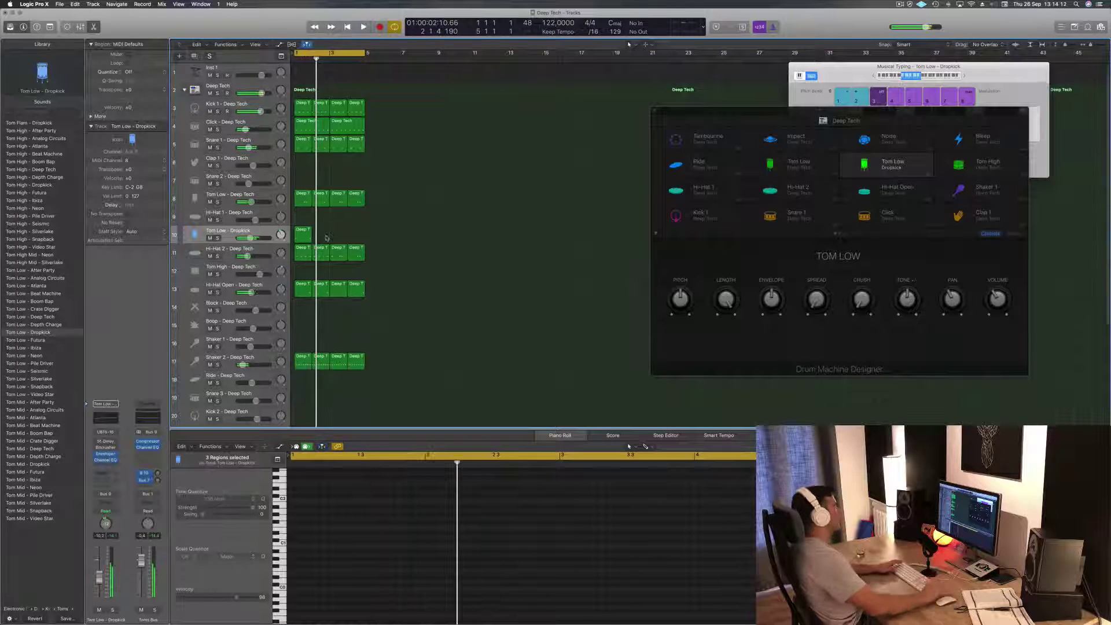
{"action": "left_click", "coordinate": [300, 235]}
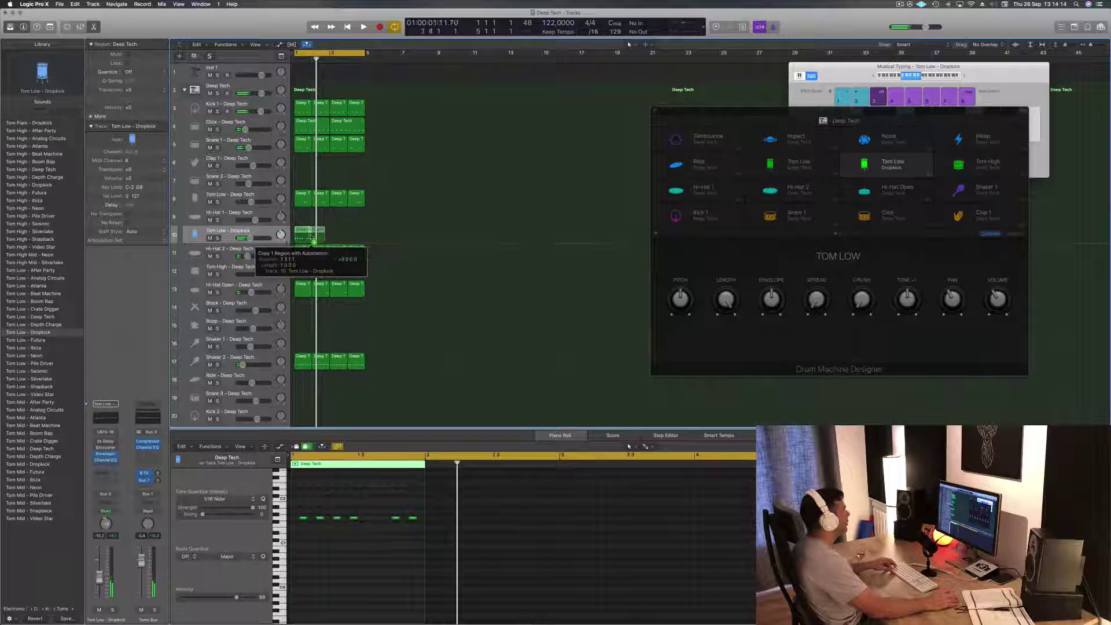
{"action": "left_click_drag", "start_coordinate": [317, 239], "coordinate": [343, 234]}
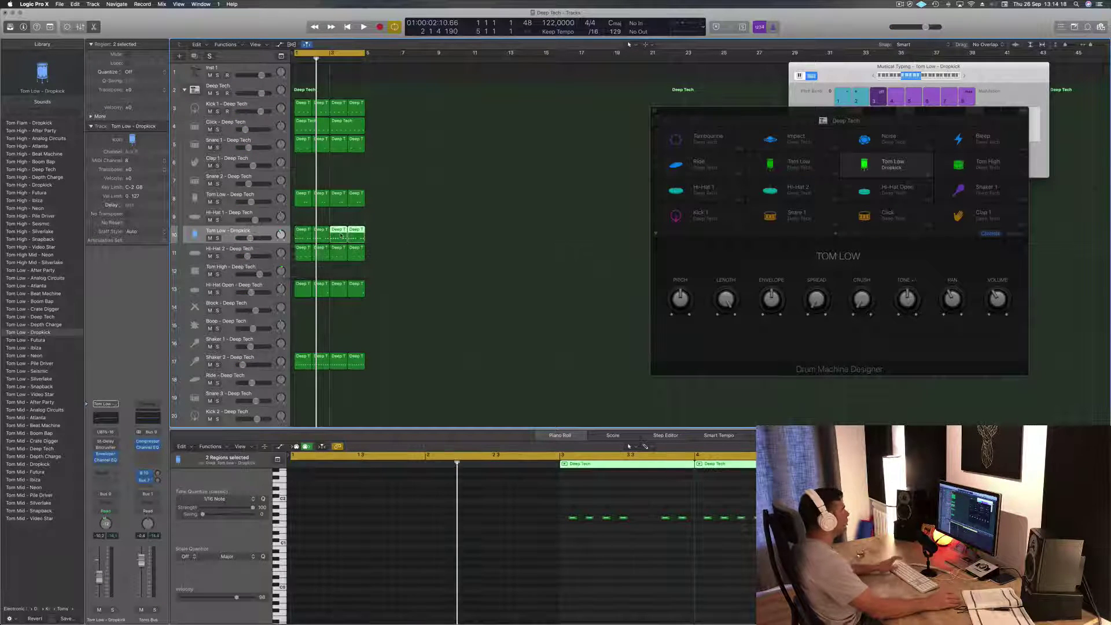
{"action": "key", "text": "space"}
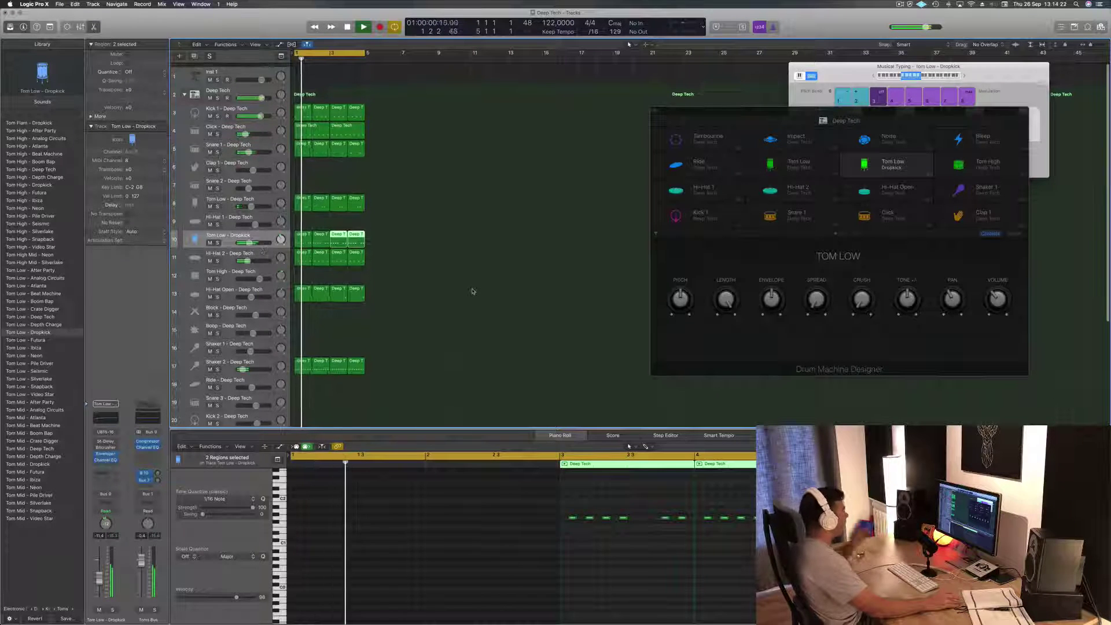
{"action": "left_click", "coordinate": [423, 299]}
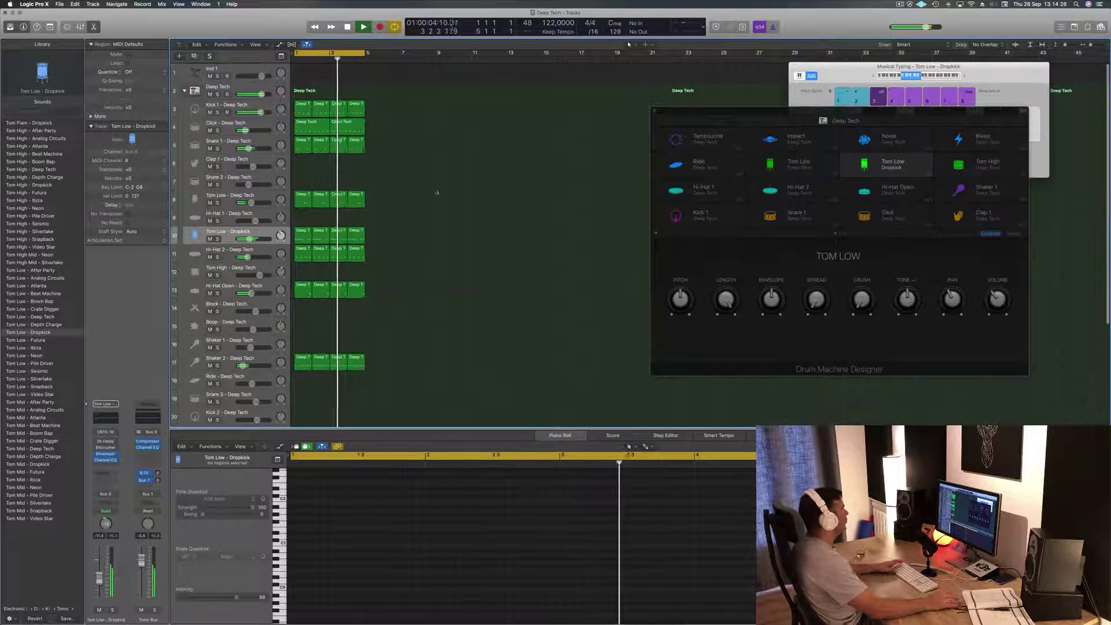
{"action": "key", "text": "space"}
{"action": "scroll", "coordinate": [248, 70], "scroll_direction": "down", "scroll_amount": 5}
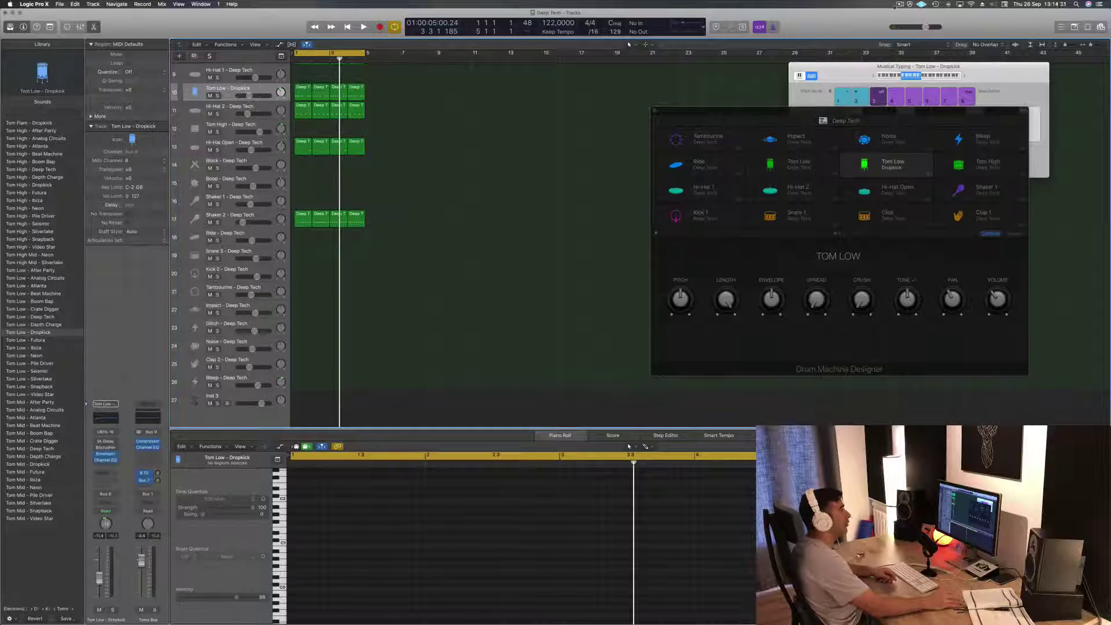
{"action": "left_click", "coordinate": [900, 4]}
{"action": "left_click", "coordinate": [846, 33]}
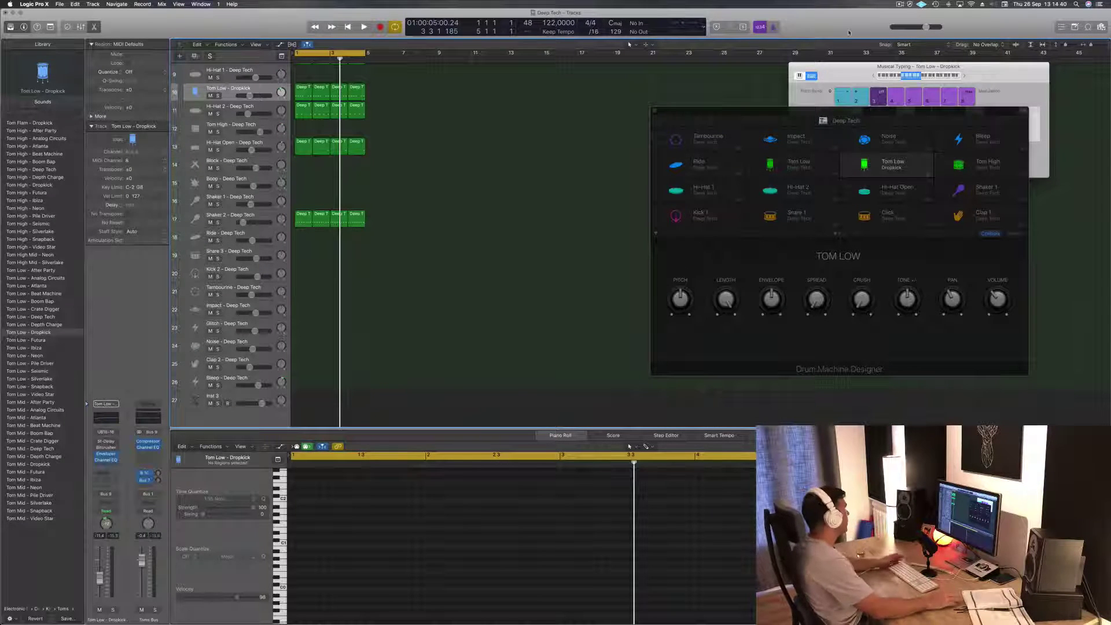
- Play the loop and select the Inst 1 software instrument track above the Deep Tech kit
{"action": "key", "text": "space"}
{"action": "scroll", "coordinate": [507, 312], "scroll_direction": "up", "scroll_amount": 5}
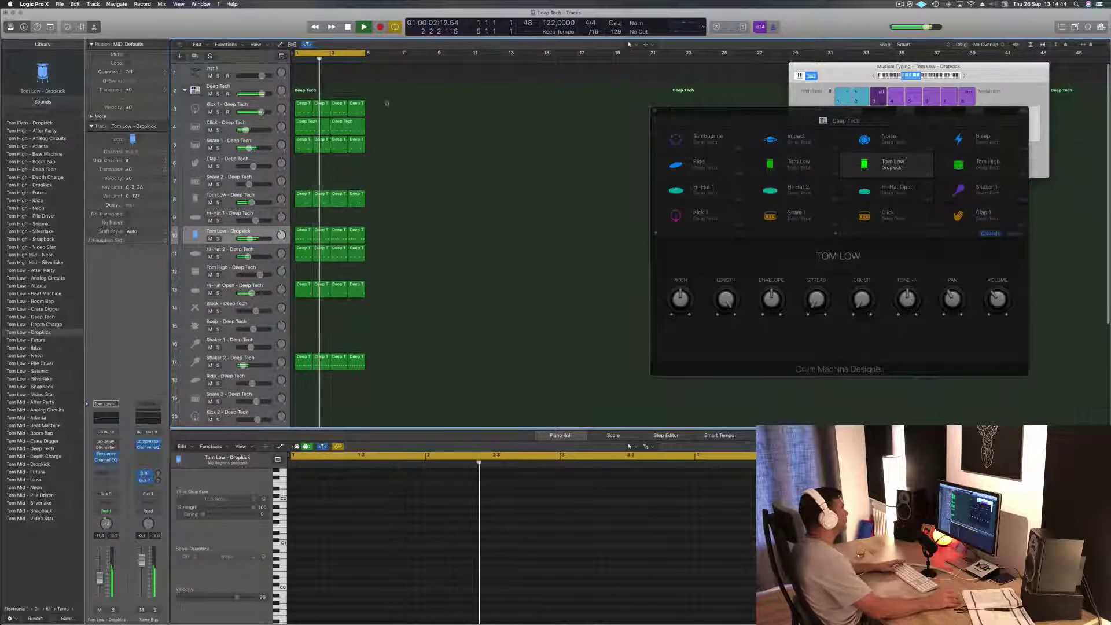
{"action": "scroll", "coordinate": [317, 142], "scroll_direction": "down", "scroll_amount": 5}
{"action": "scroll", "coordinate": [317, 143], "scroll_direction": "down", "scroll_amount": 1}
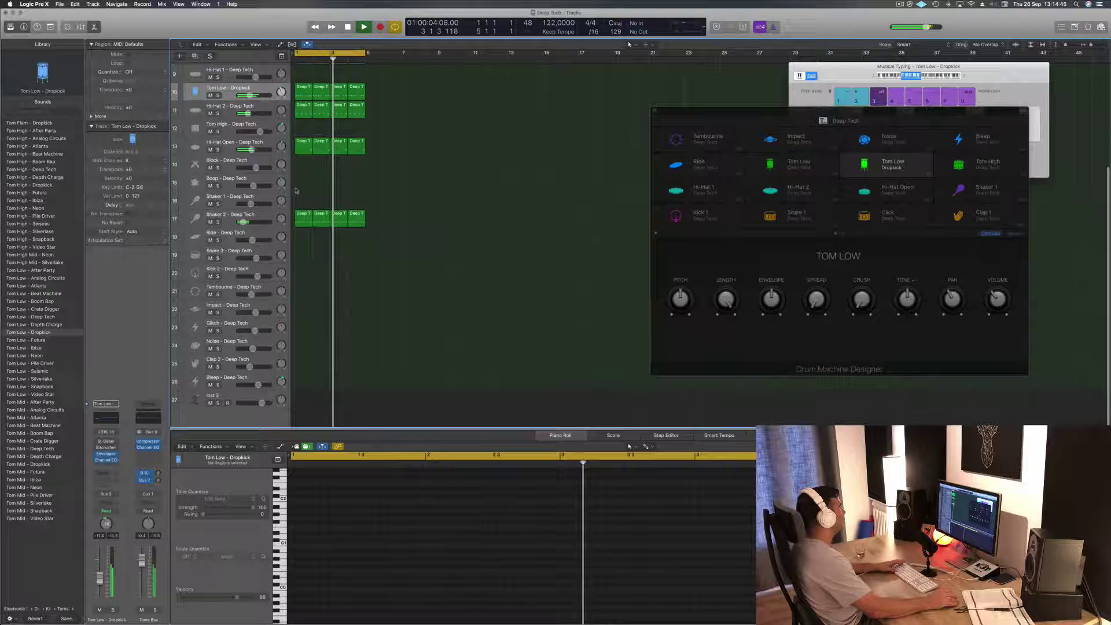
{"action": "left_click", "coordinate": [246, 399]}
{"action": "scroll", "coordinate": [246, 399], "scroll_direction": "up", "scroll_amount": 6}
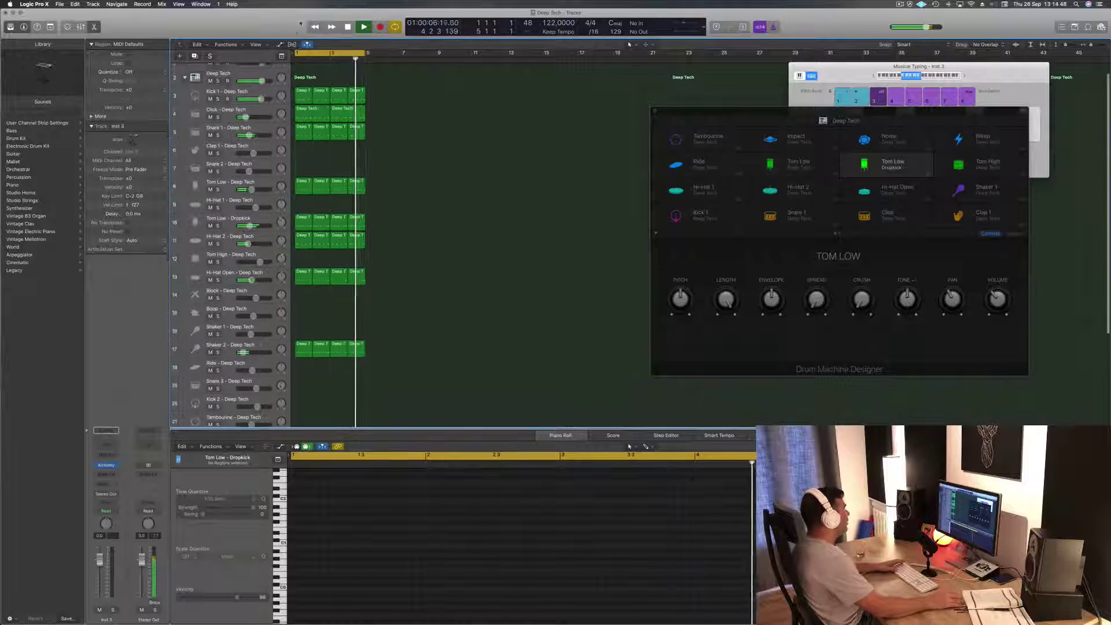
{"action": "left_click", "coordinate": [232, 69]}
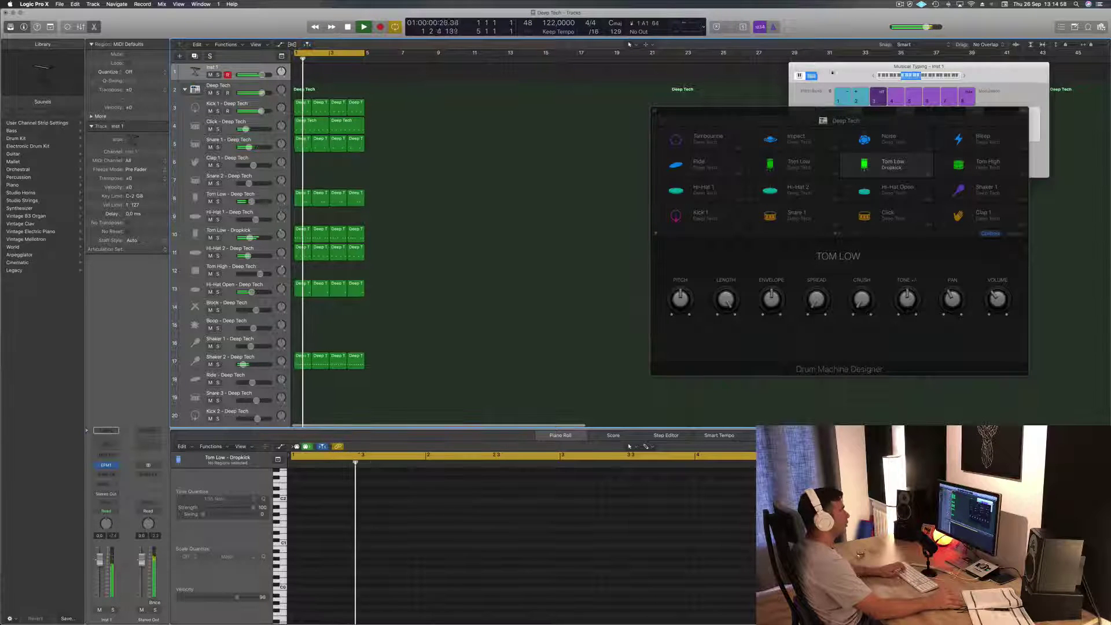
- Reposition the Musical Typing keyboard and try out a few notes on Inst 1 over the beat
{"action": "left_click", "coordinate": [811, 75]}
{"action": "left_click_drag", "start_coordinate": [820, 75], "coordinate": [648, 73]}
{"action": "key", "text": "k"}
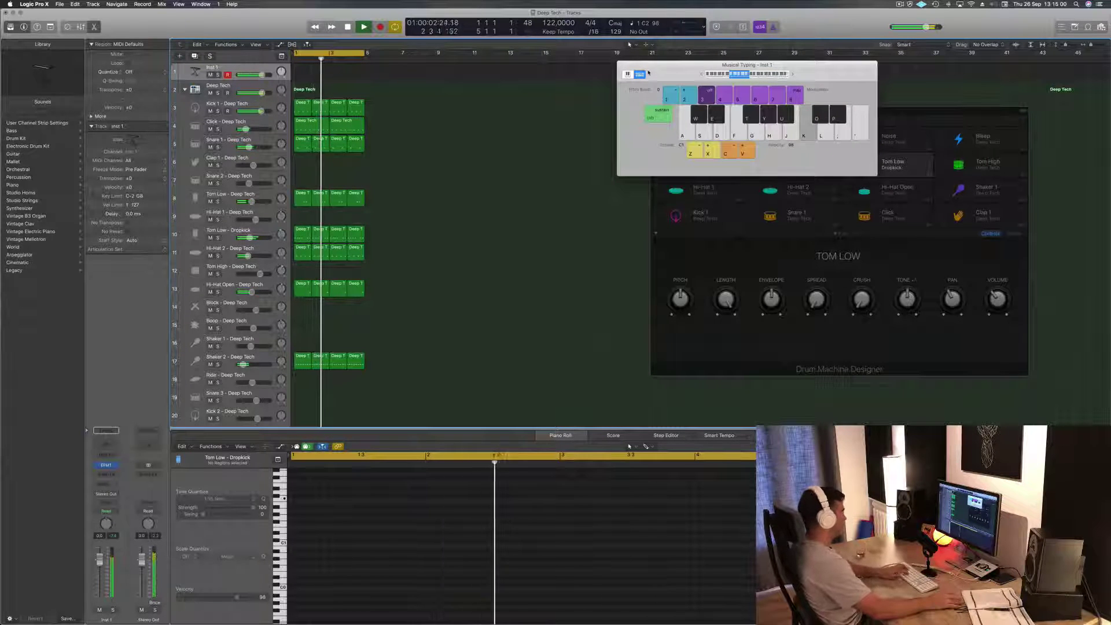
{"action": "key", "text": "a"}
{"action": "key", "text": "a"}
{"action": "key", "text": "s"}
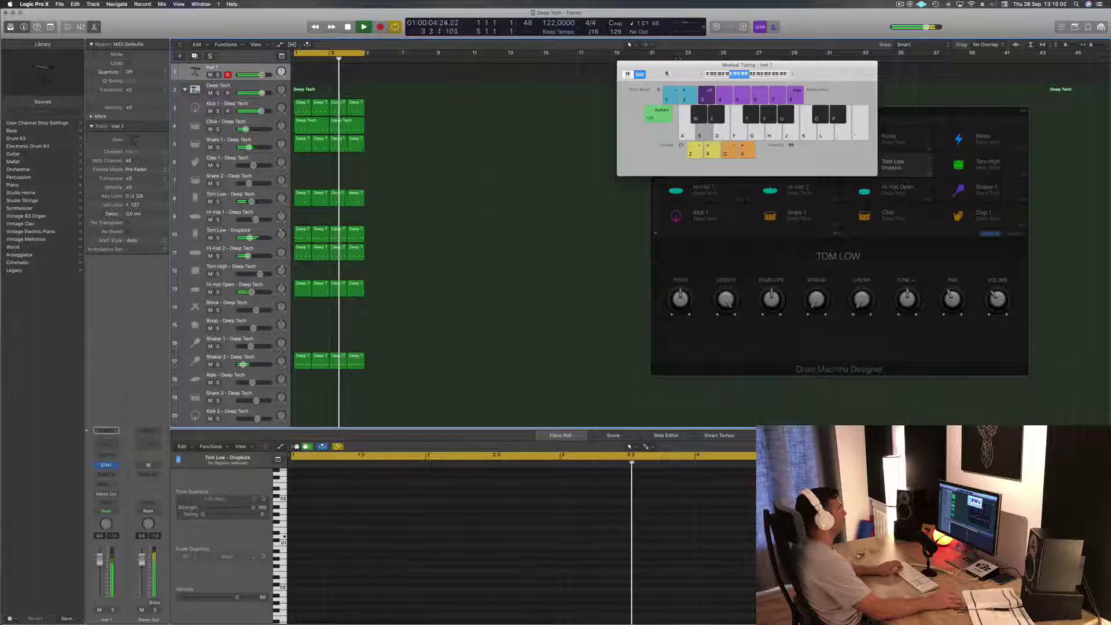
{"action": "left_click_drag", "start_coordinate": [723, 60], "coordinate": [664, 74]}
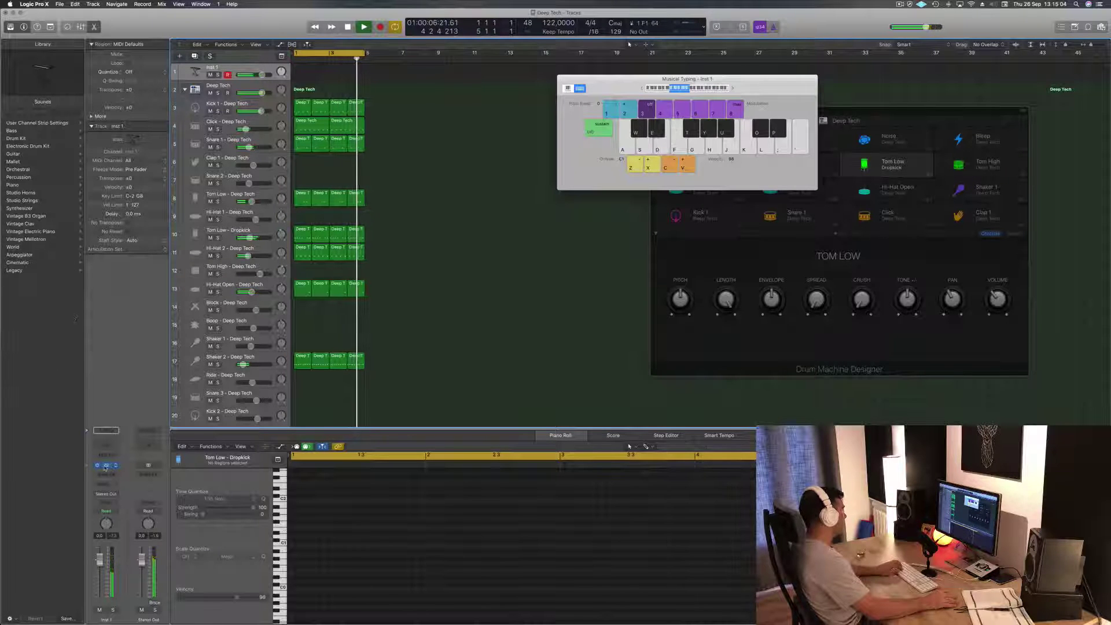
- Open the EFM1 synth on Inst 1 and browse its presets, choosing a sound from the 03 FM Bass category
{"action": "left_click", "coordinate": [106, 465]}
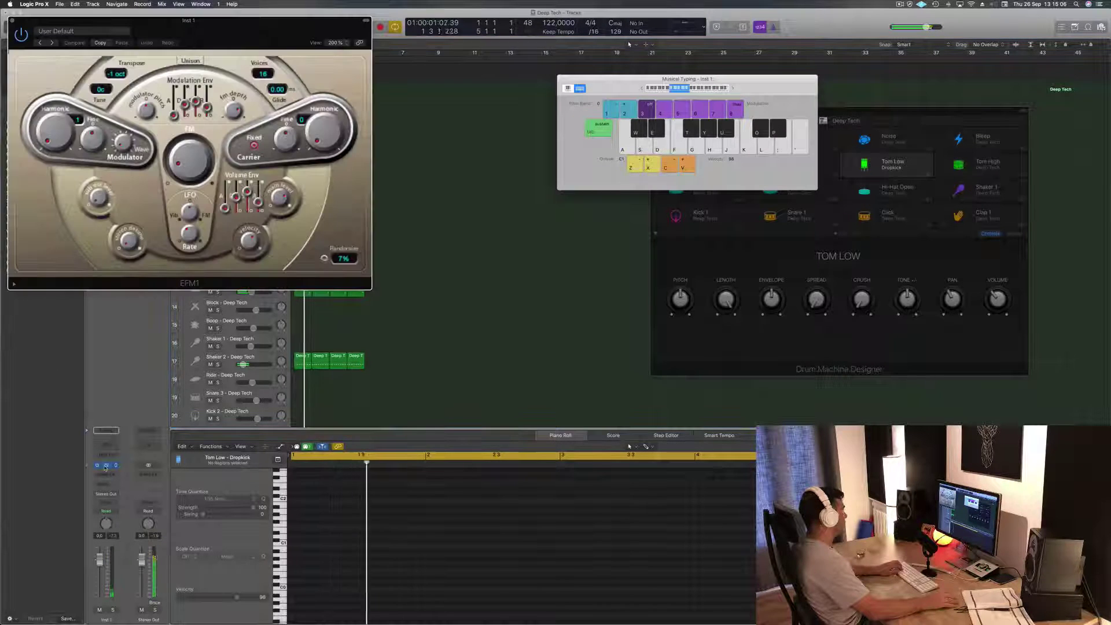
{"action": "left_click_drag", "start_coordinate": [124, 27], "coordinate": [441, 74]}
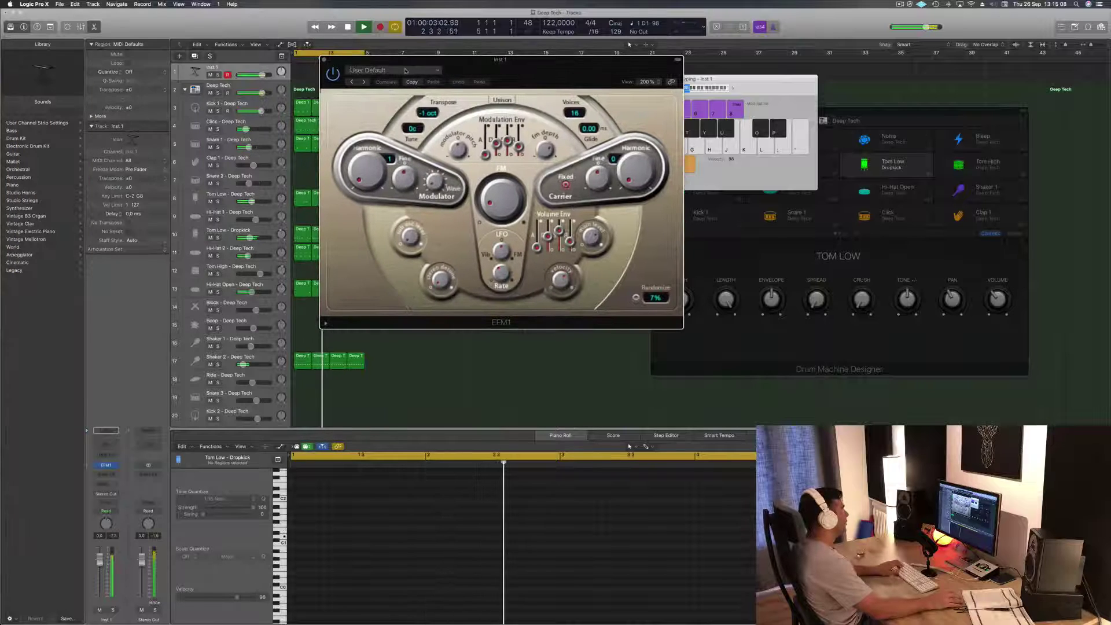
{"action": "left_click", "coordinate": [363, 82]}
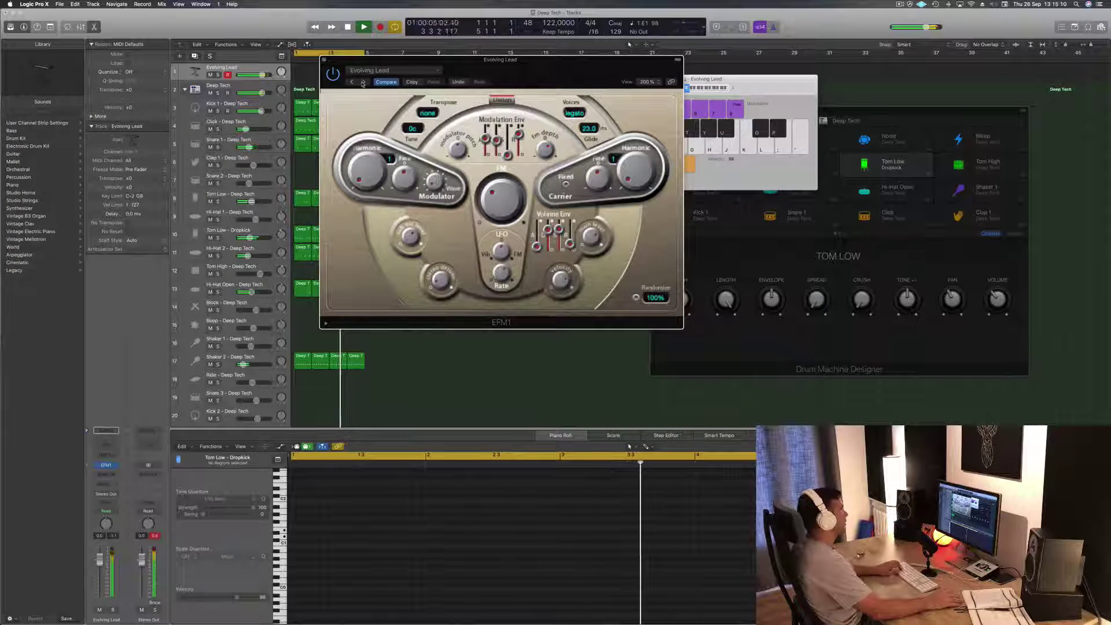
{"action": "left_click", "coordinate": [362, 82]}
{"action": "left_click", "coordinate": [377, 72]}
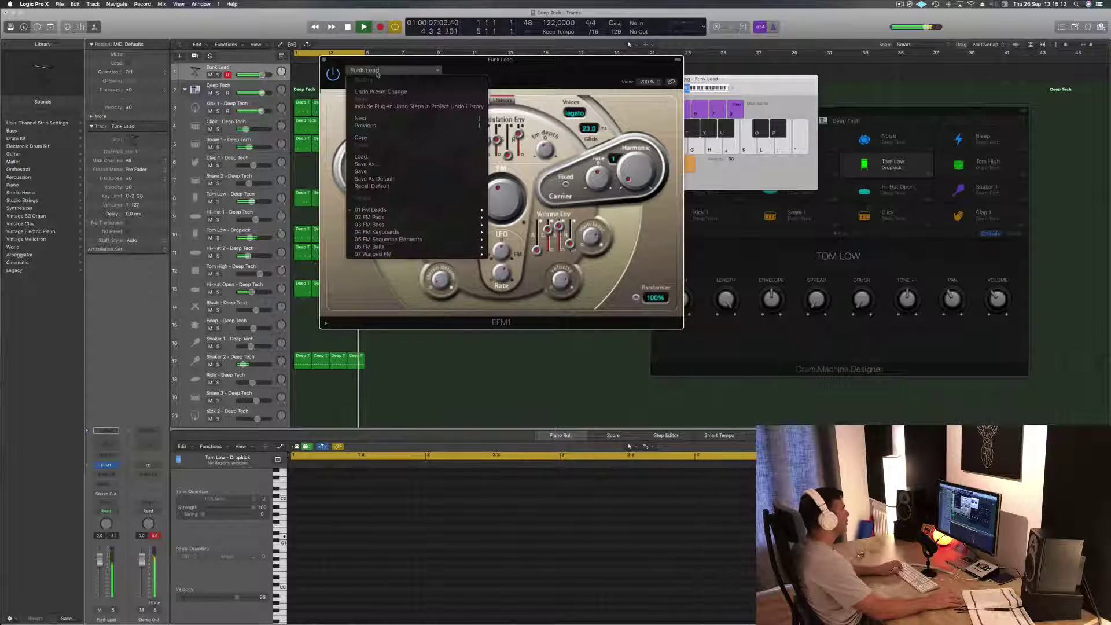
{"action": "mouse_move", "coordinate": [405, 224]}
{"action": "left_click", "coordinate": [507, 225]}
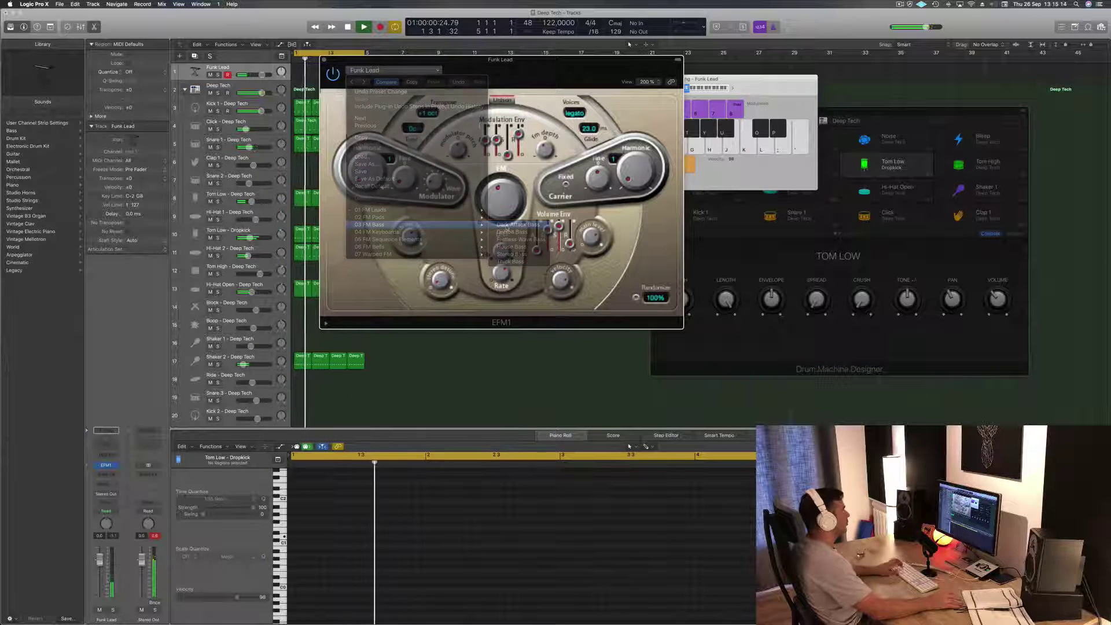
- Move the EFM1 window aside and record a four-bar bass line of one repeated long note on the Dark Attack Bass track
{"action": "left_click_drag", "start_coordinate": [497, 59], "coordinate": [751, 125]}
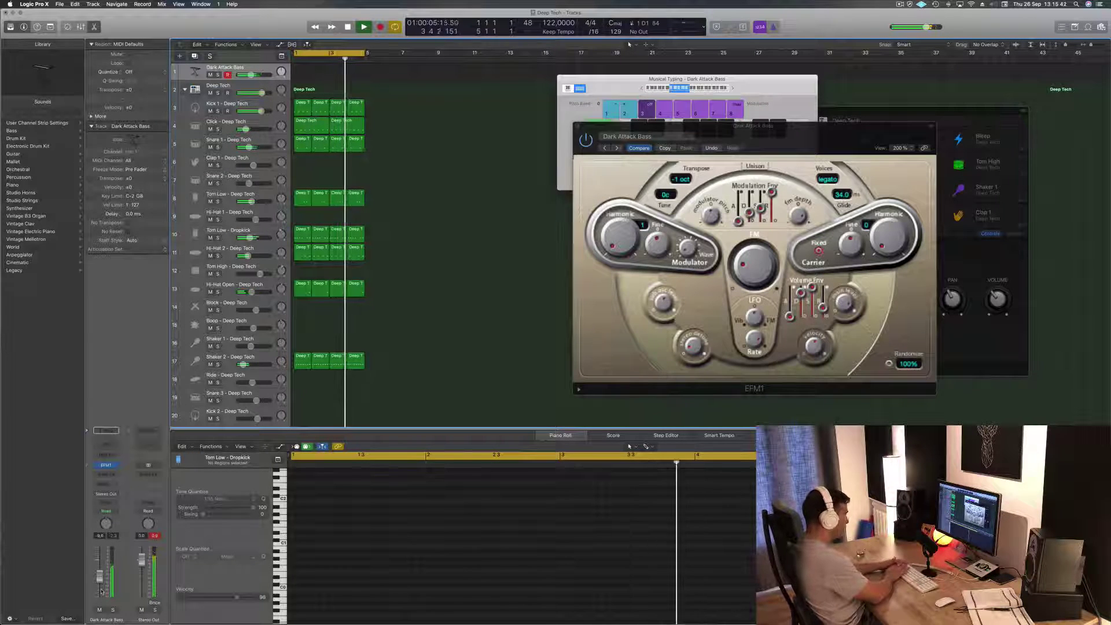
{"action": "key", "text": "r"}
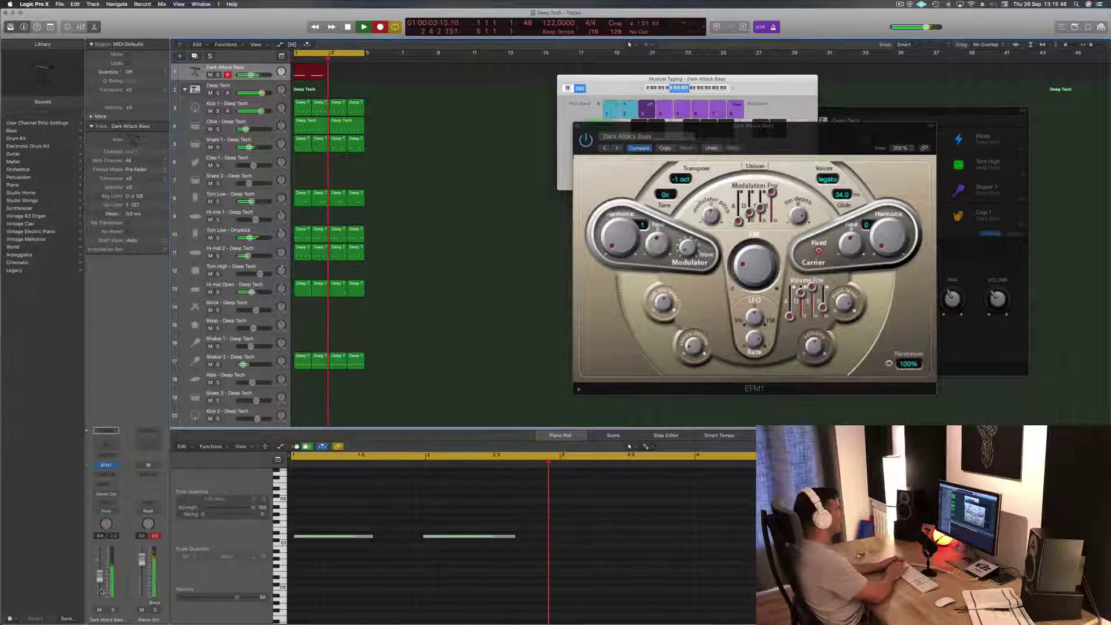
{"action": "key", "text": "s"}
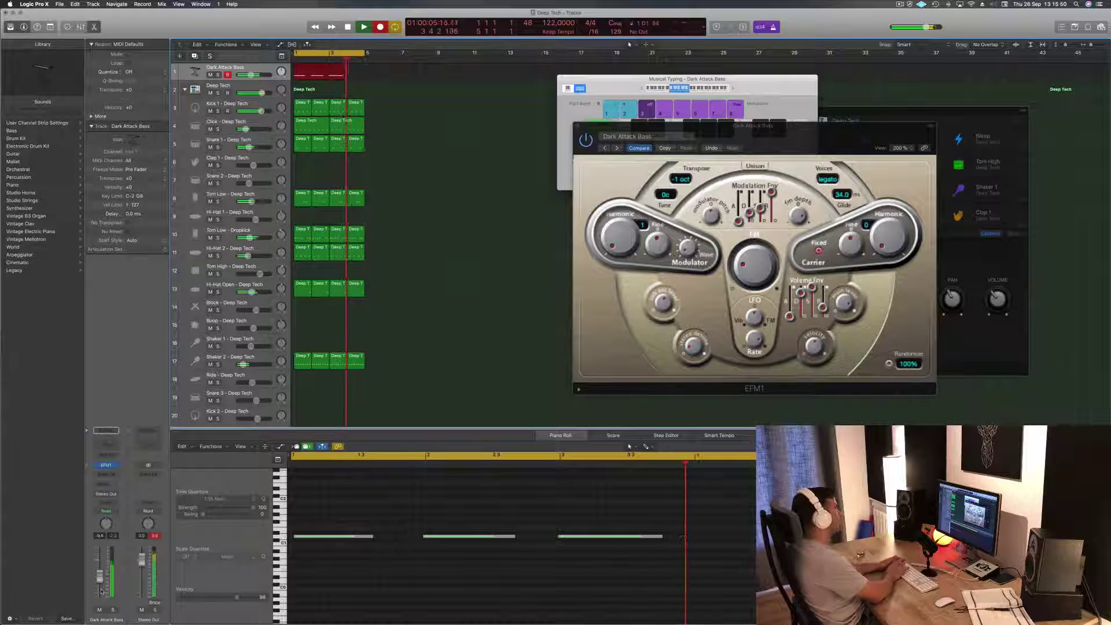
{"action": "key", "text": "s"}
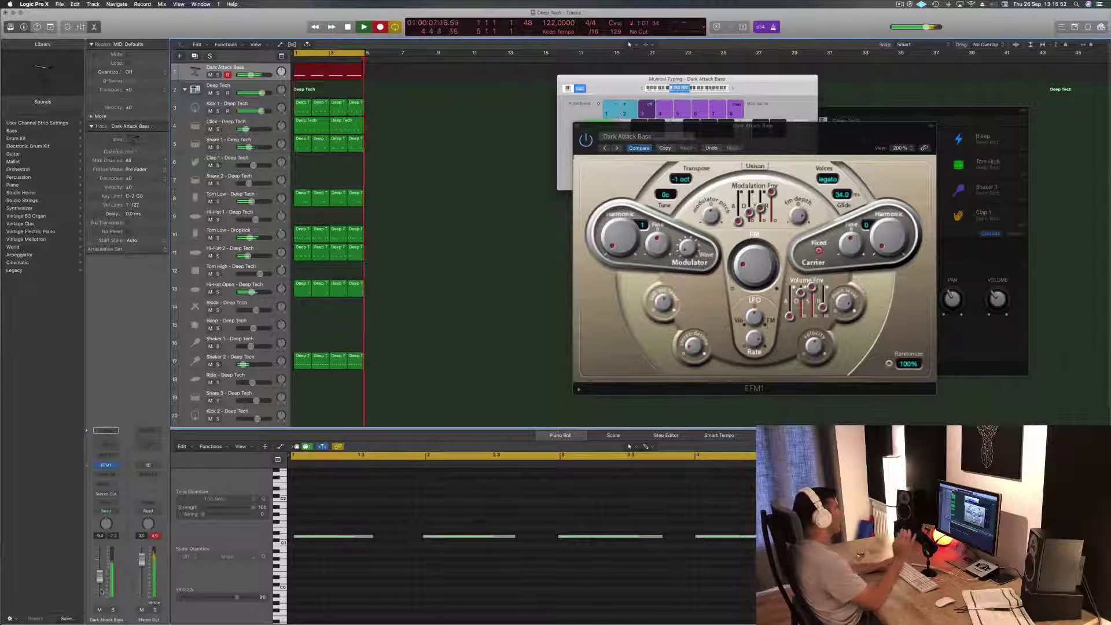
{"action": "key", "text": "space"}
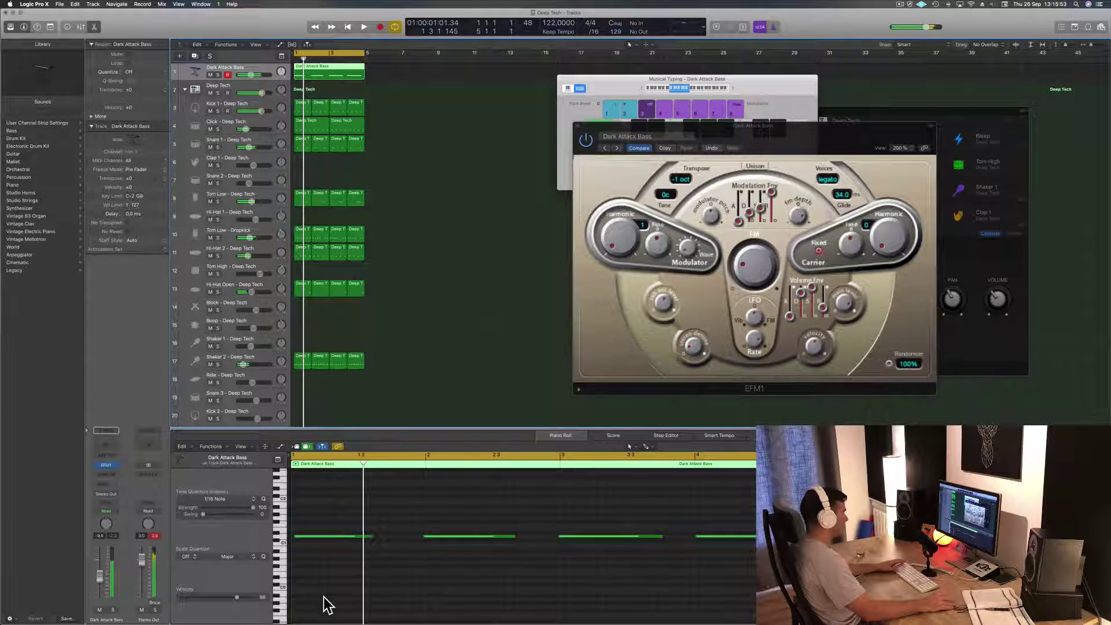
- Quantize the recorded bass notes to 1/16, then slightly lengthen the note in bar 1 and shorten the one in bar 3
{"action": "left_click", "coordinate": [374, 582]}
{"action": "key", "text": "space"}
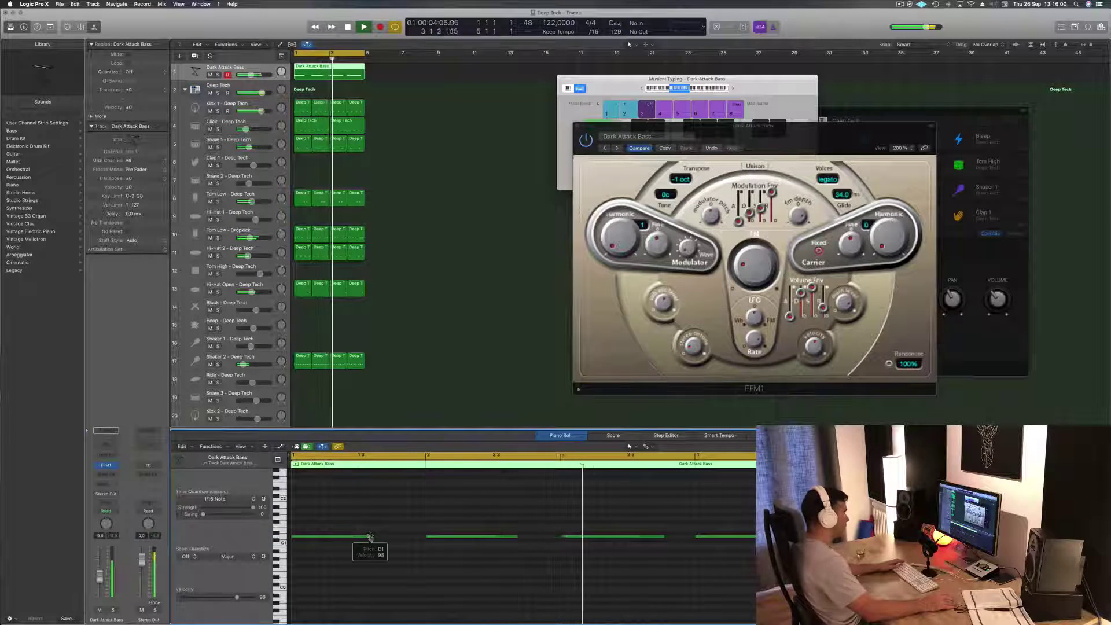
{"action": "left_click_drag", "start_coordinate": [370, 535], "coordinate": [382, 536]}
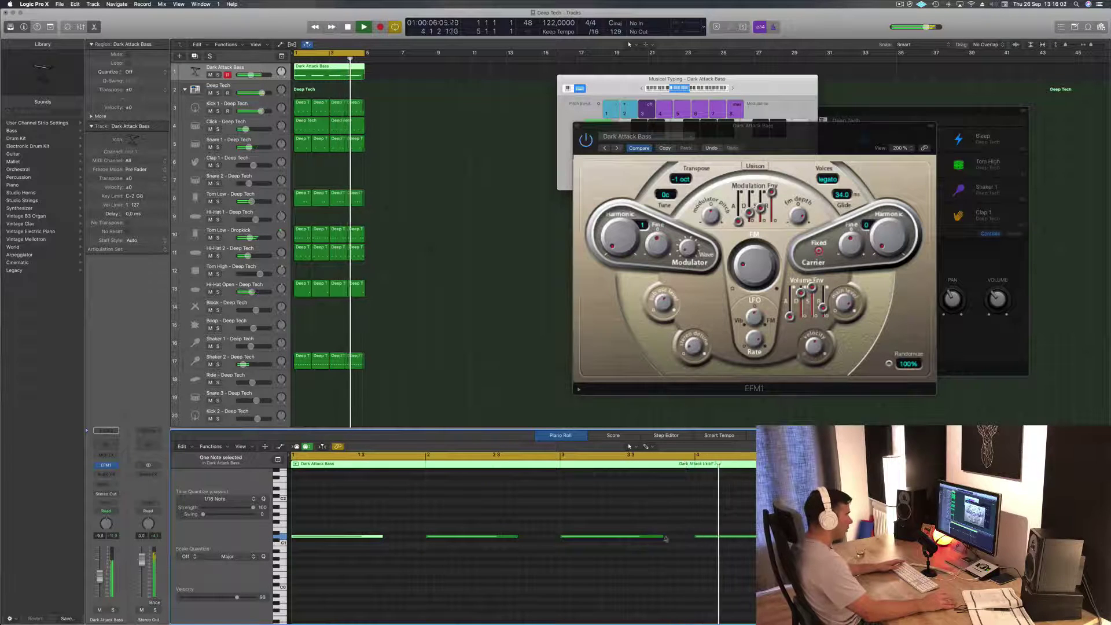
{"action": "left_click_drag", "start_coordinate": [663, 536], "coordinate": [652, 536]}
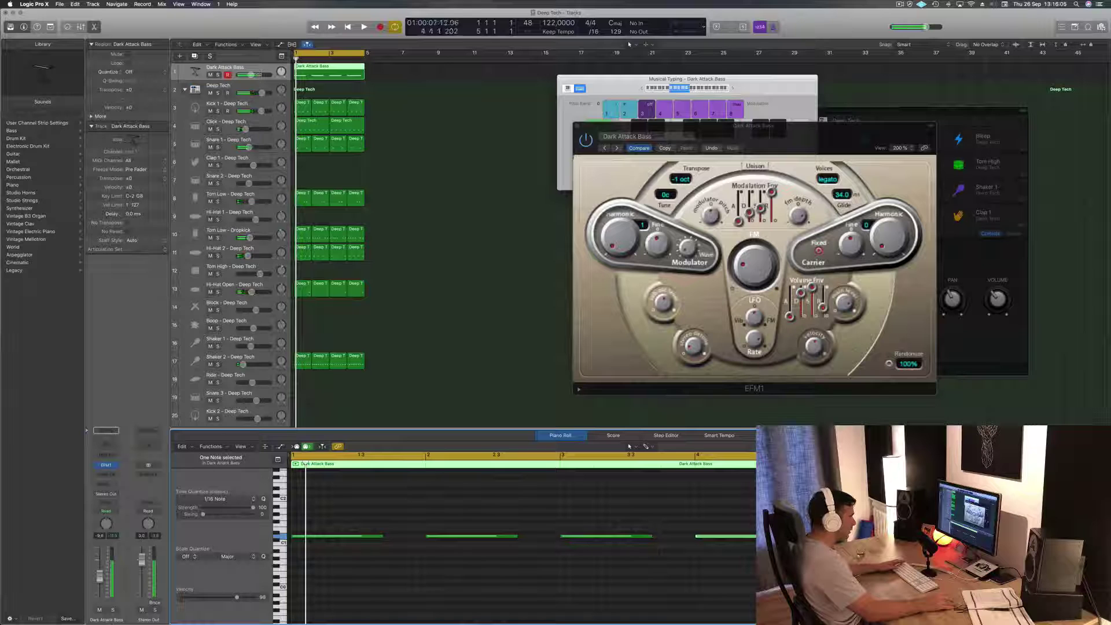
- Play the loop and slightly lower the Dark Attack Bass track's volume against the drums
{"action": "key", "text": "space"}
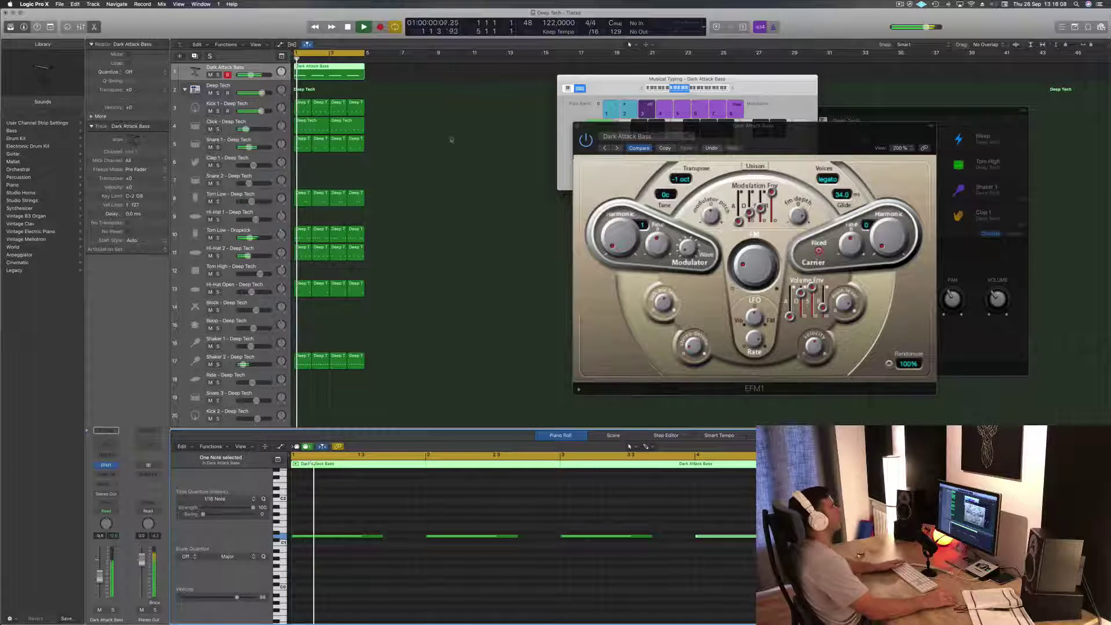
{"action": "left_click", "coordinate": [457, 185]}
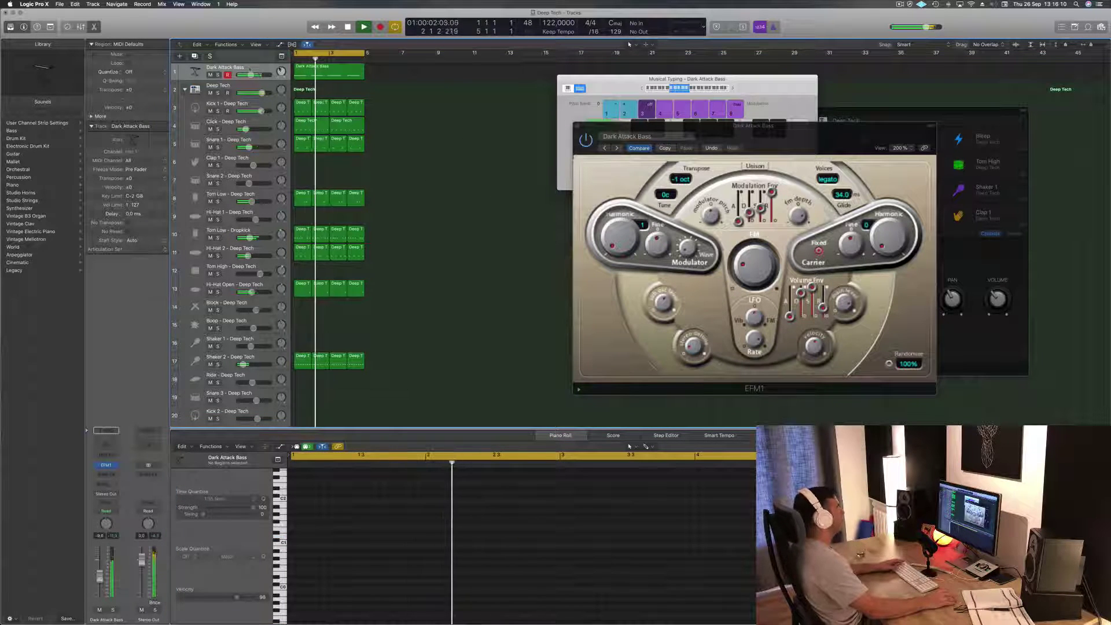
{"action": "left_click", "coordinate": [332, 66]}
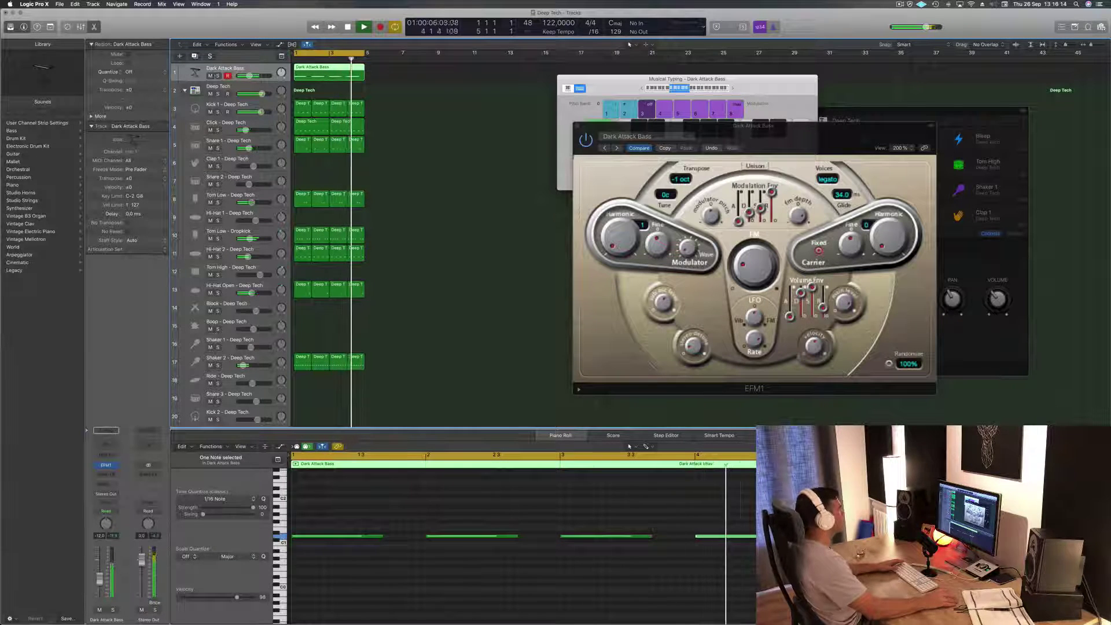
{"action": "key", "text": "space"}
- Add a Bus 11 send to Kick 1 and take the bus's aux channel off the Stereo Out
{"action": "left_click", "coordinate": [231, 106]}
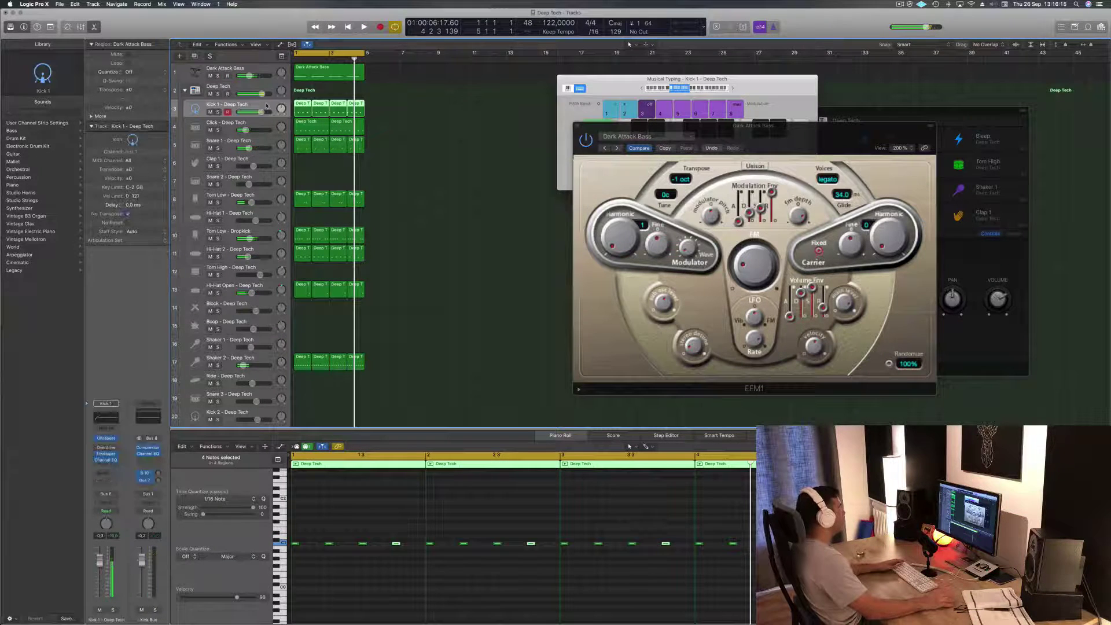
{"action": "left_click", "coordinate": [108, 474]}
{"action": "mouse_move", "coordinate": [125, 487]}
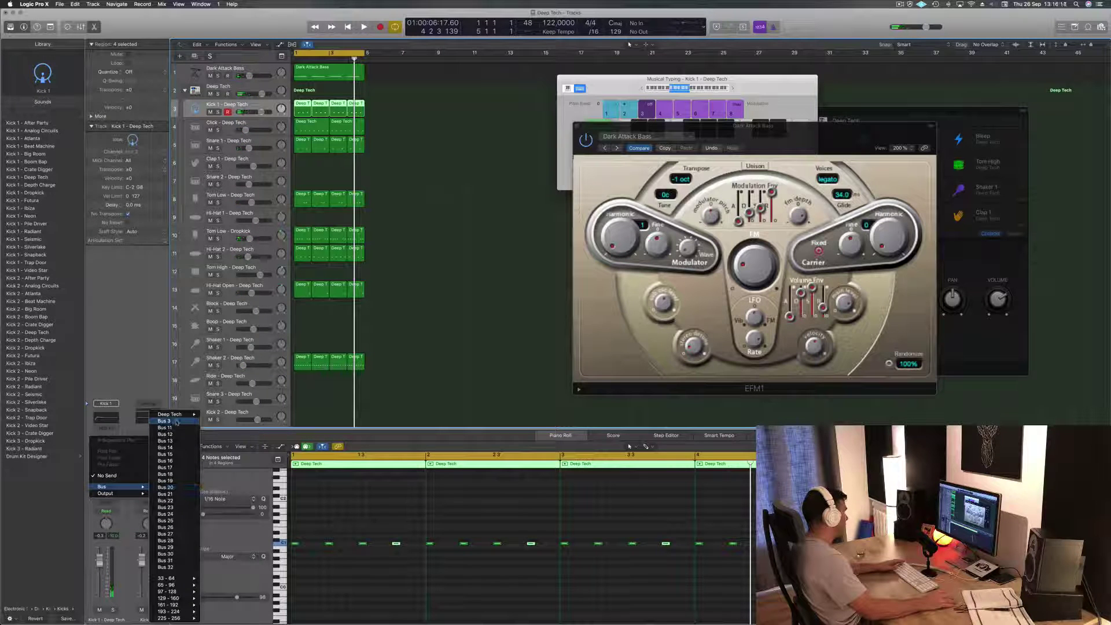
{"action": "left_click", "coordinate": [180, 428]}
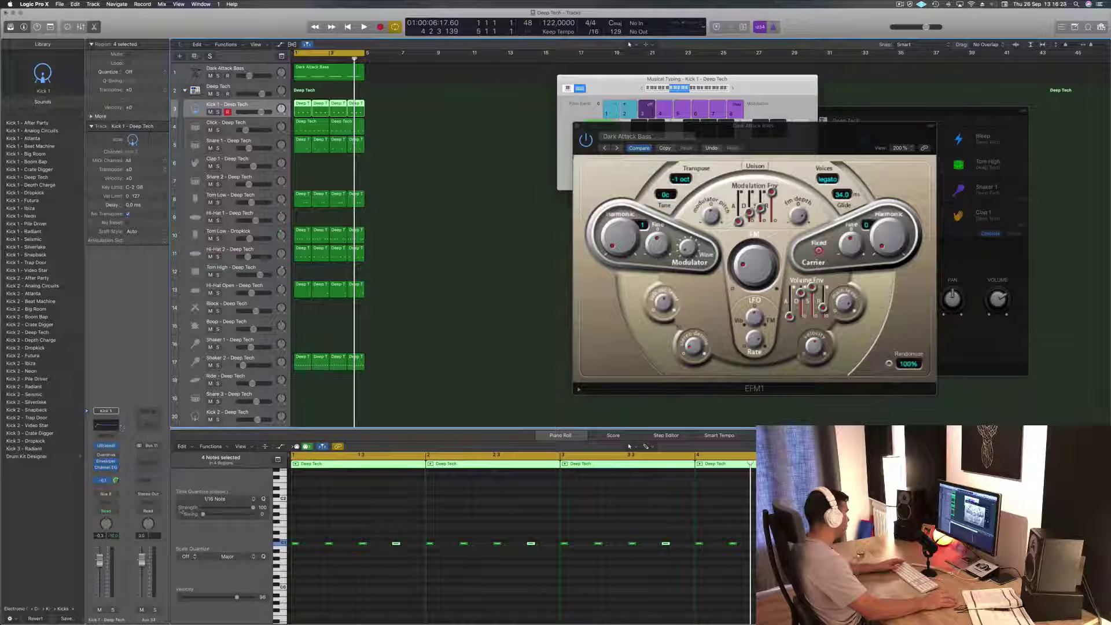
{"action": "left_click", "coordinate": [153, 495]}
{"action": "left_click", "coordinate": [154, 513]}
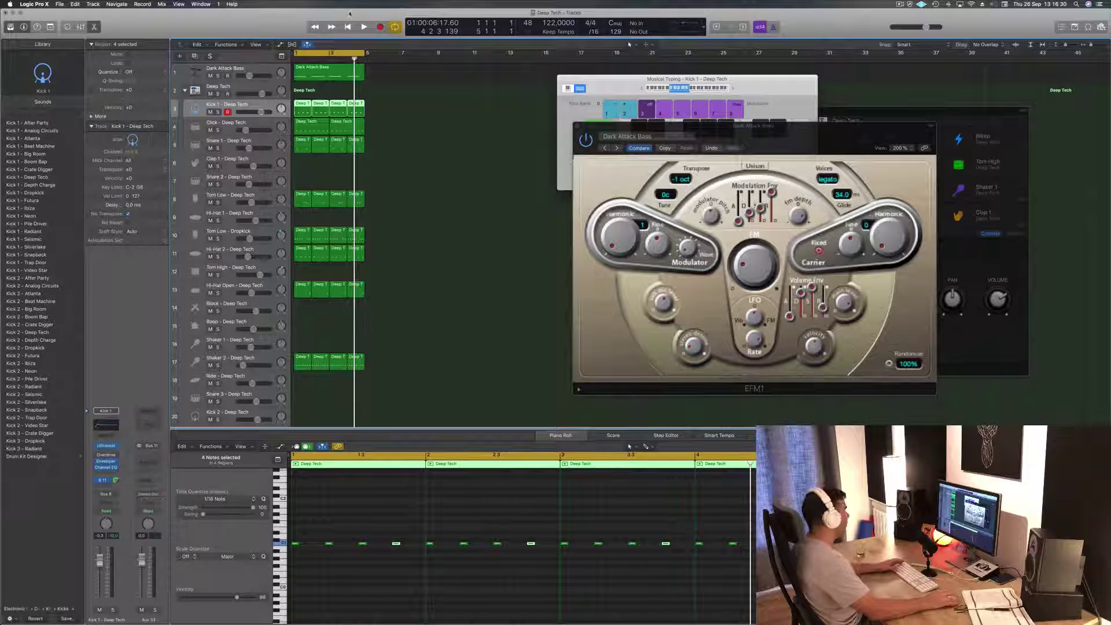
- Insert a stereo Compressor after the EFM1 on the Dark Attack Bass track
{"action": "left_click", "coordinate": [263, 71]}
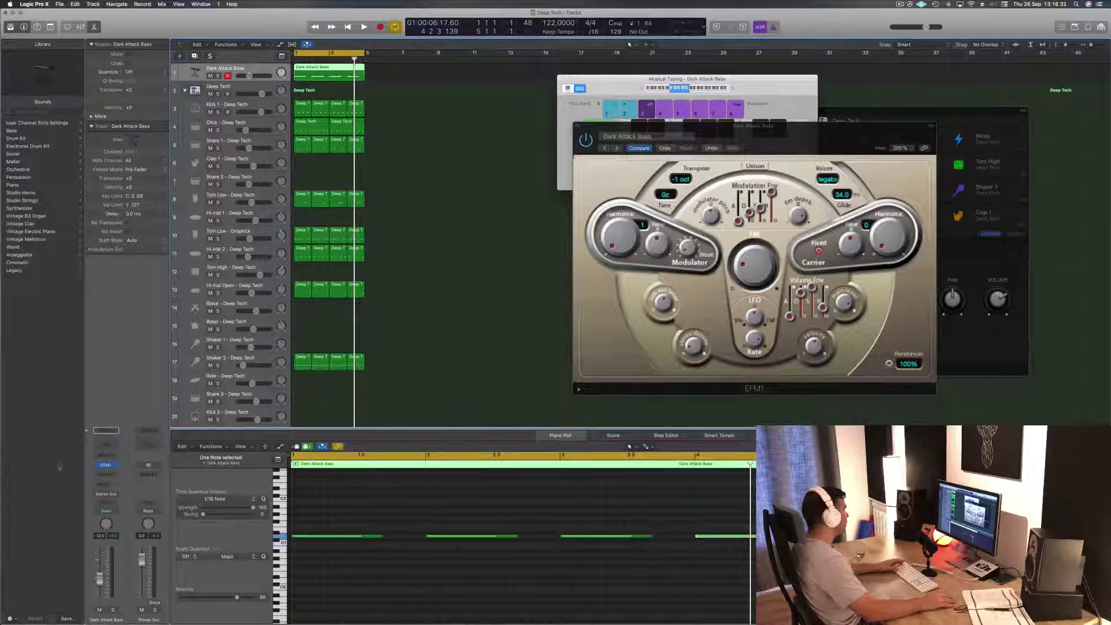
{"action": "left_click", "coordinate": [111, 475]}
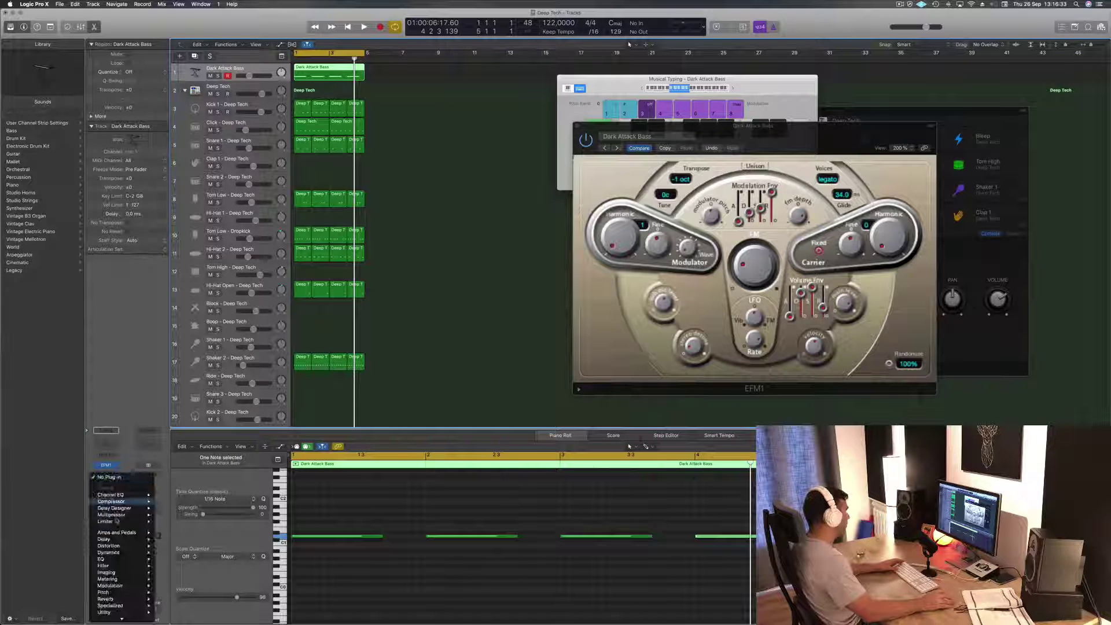
{"action": "mouse_move", "coordinate": [131, 503]}
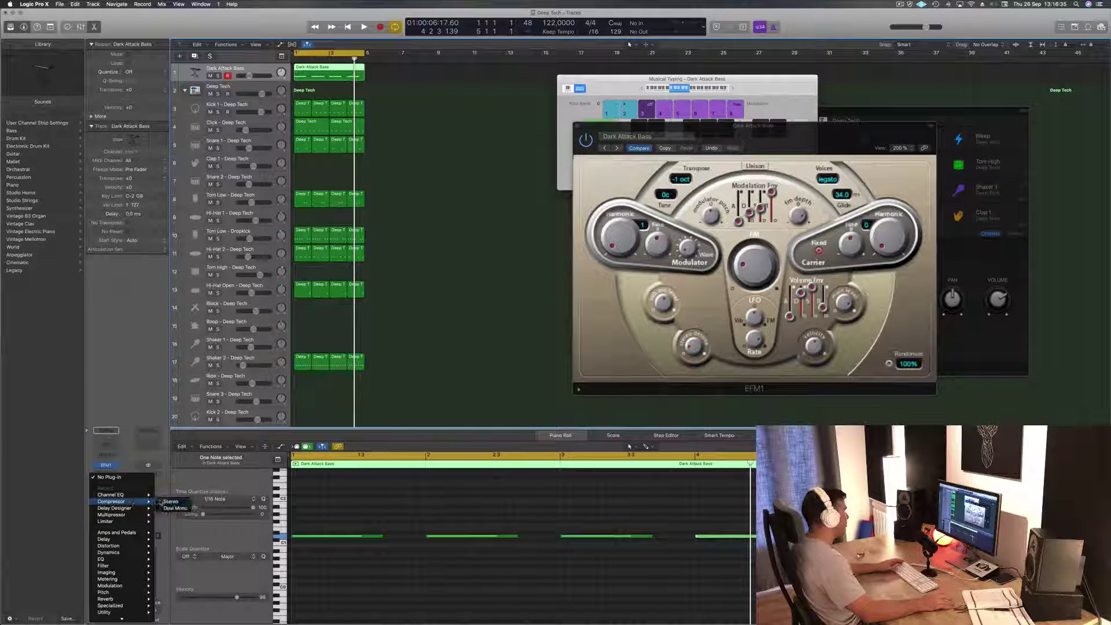
{"action": "left_click", "coordinate": [171, 501]}
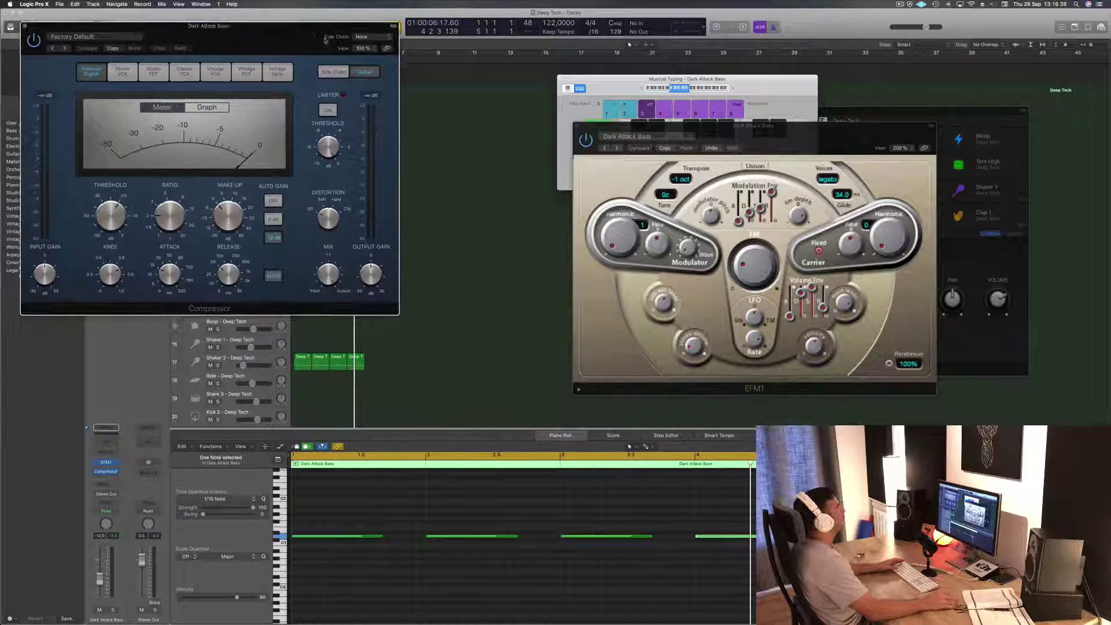
- Set the Compressor's side chain source to Bus 11, the Kick 1 send, and reposition its window
{"action": "left_click_drag", "start_coordinate": [366, 39], "coordinate": [724, 93]}
{"action": "mouse_move", "coordinate": [720, 108]}
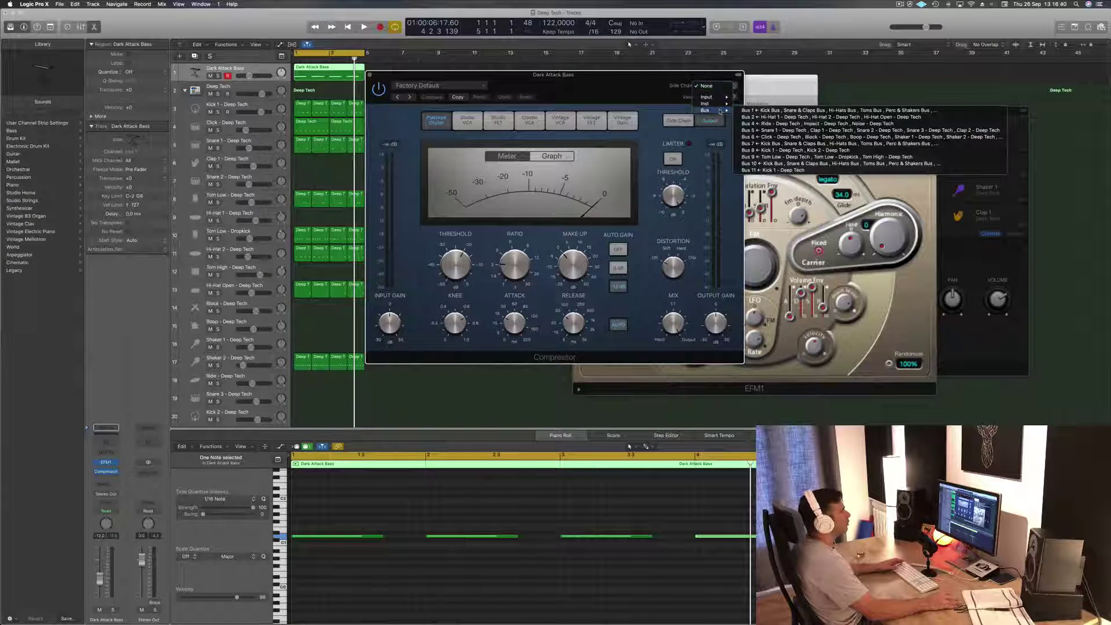
{"action": "left_click", "coordinate": [790, 171]}
{"action": "left_click_drag", "start_coordinate": [633, 79], "coordinate": [726, 92]}
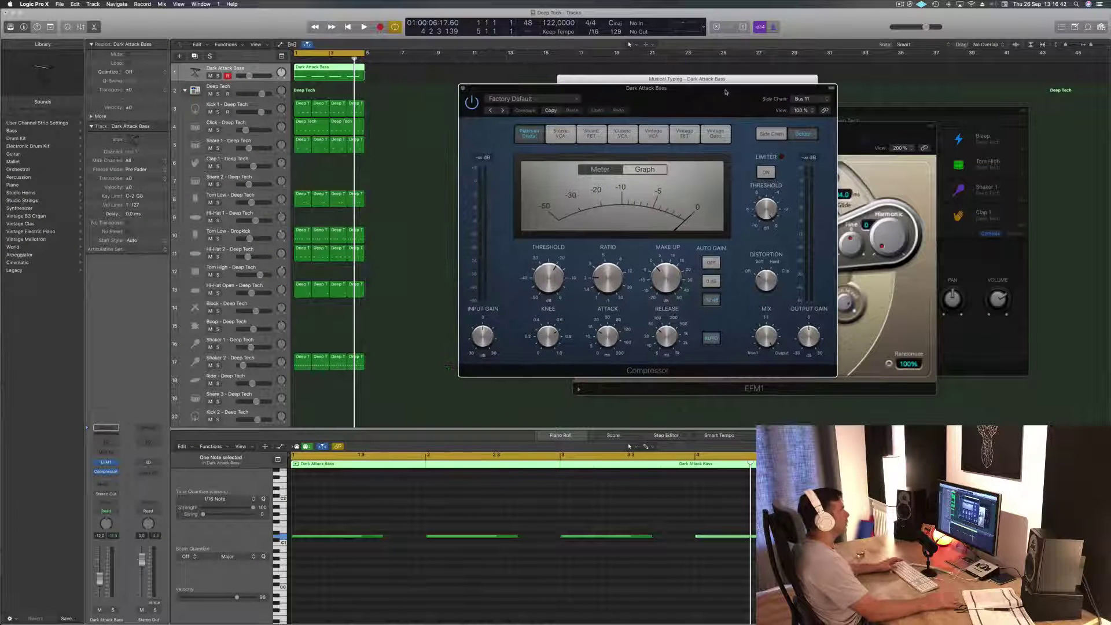
- During playback, shorten the Compressor's release, set its threshold to about -22 dB, turn on the limiter and fine-tune the bass volume
{"action": "key", "text": "space"}
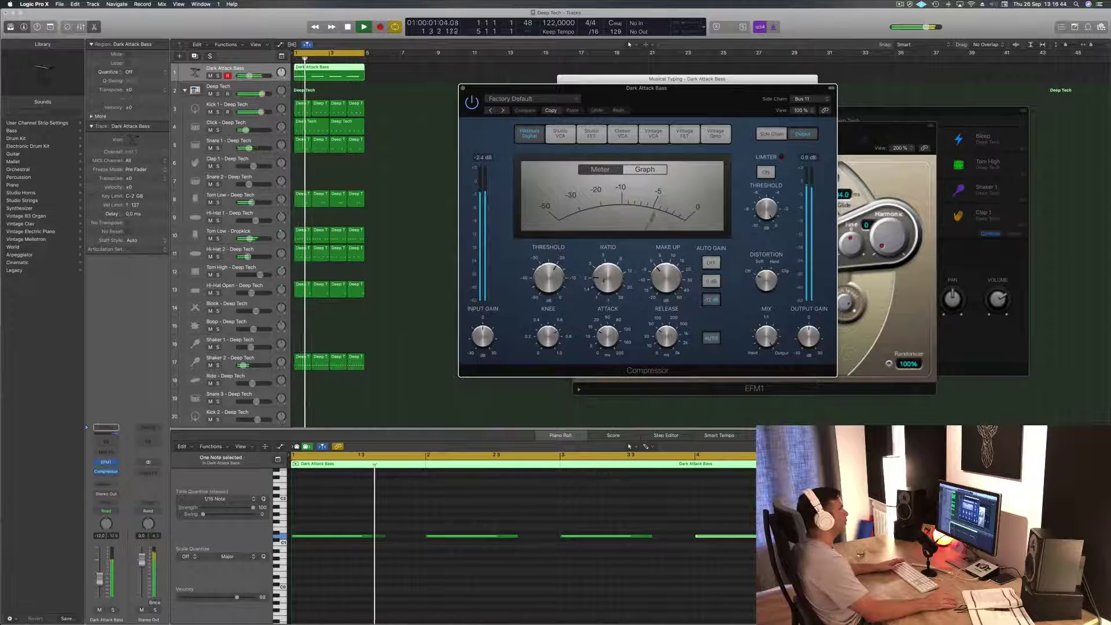
{"action": "mouse_move", "coordinate": [666, 337]}
{"action": "left_mouse_down"}
{"action": "mouse_move", "coordinate": [623, 341]}
{"action": "mouse_move", "coordinate": [649, 350]}
{"action": "left_mouse_up"}
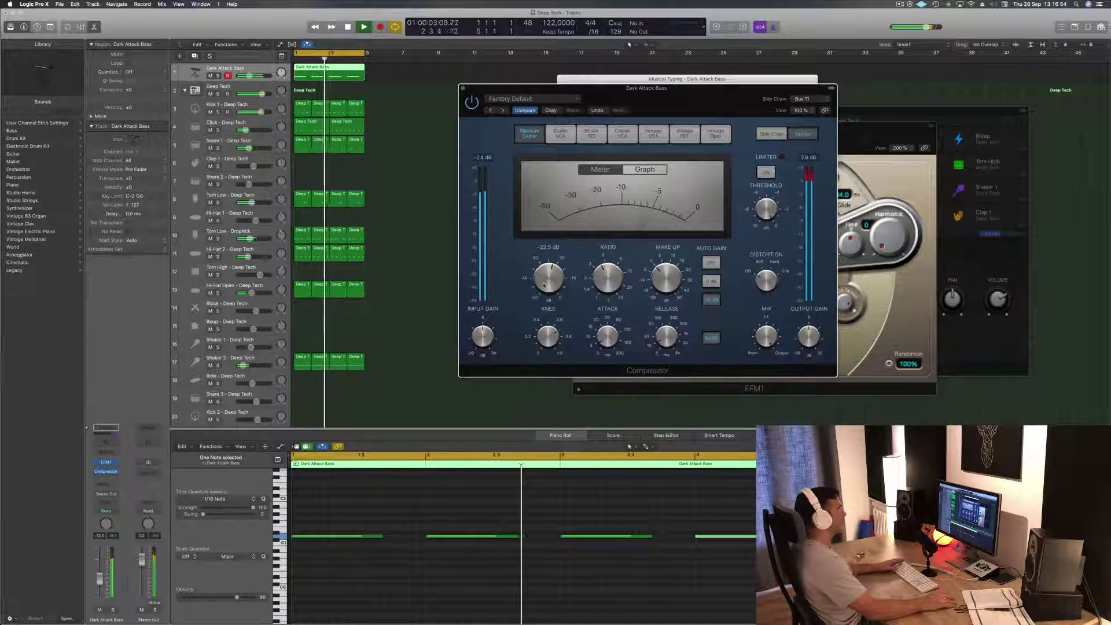
{"action": "left_click", "coordinate": [769, 171]}
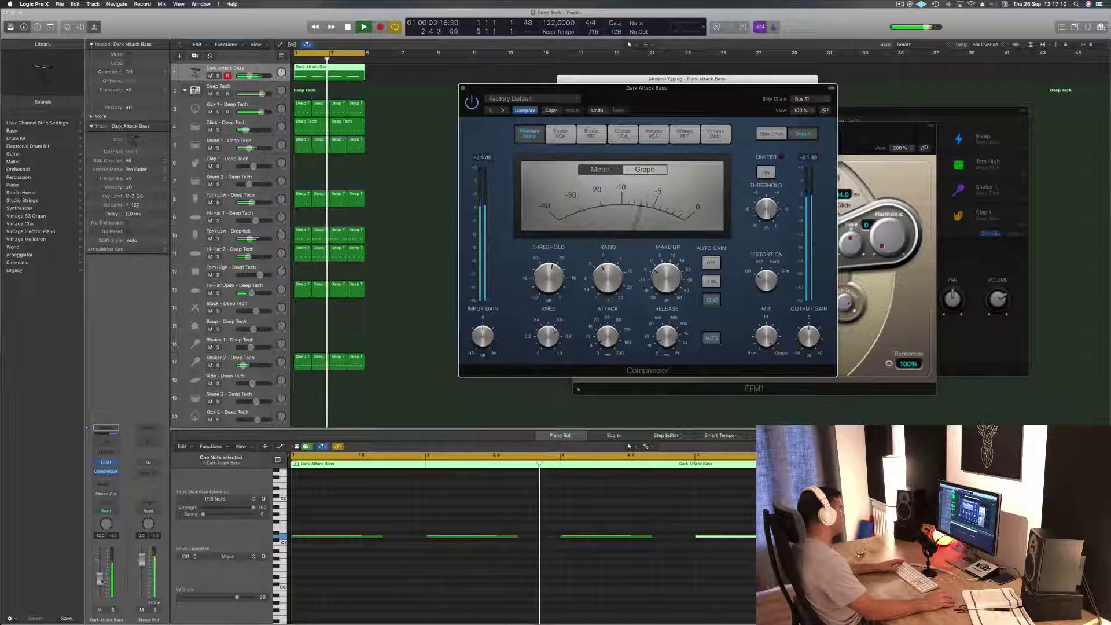
{"action": "mouse_move", "coordinate": [101, 581]}
{"action": "left_mouse_down"}
{"action": "mouse_move", "coordinate": [100, 595]}
{"action": "mouse_move", "coordinate": [101, 583]}
{"action": "left_mouse_up"}
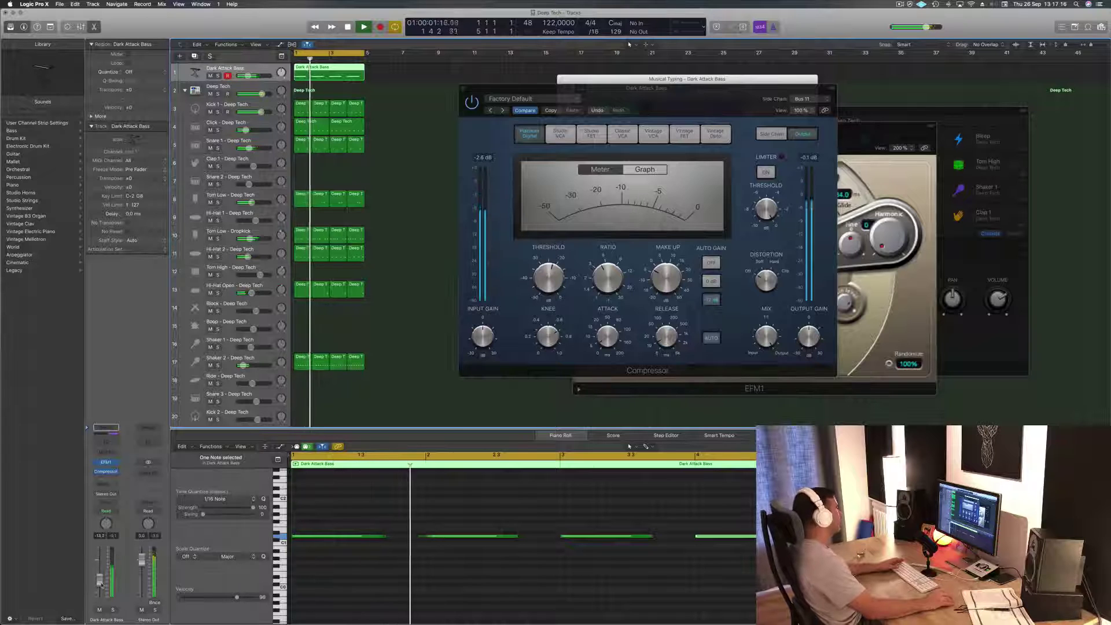
- Stop playback, close the Compressor and EFM1 windows, and move the Musical Typing keyboard away from the regions
{"action": "left_click_drag", "start_coordinate": [468, 88], "coordinate": [525, 74]}
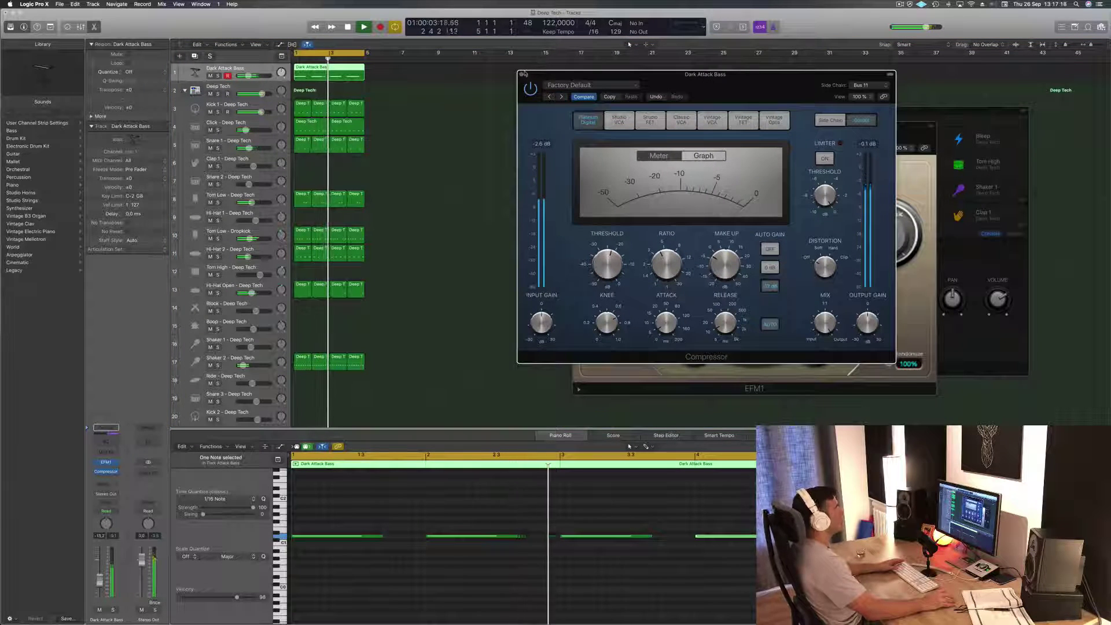
{"action": "left_click", "coordinate": [521, 74]}
{"action": "key", "text": "space"}
{"action": "left_click_drag", "start_coordinate": [635, 129], "coordinate": [654, 127]}
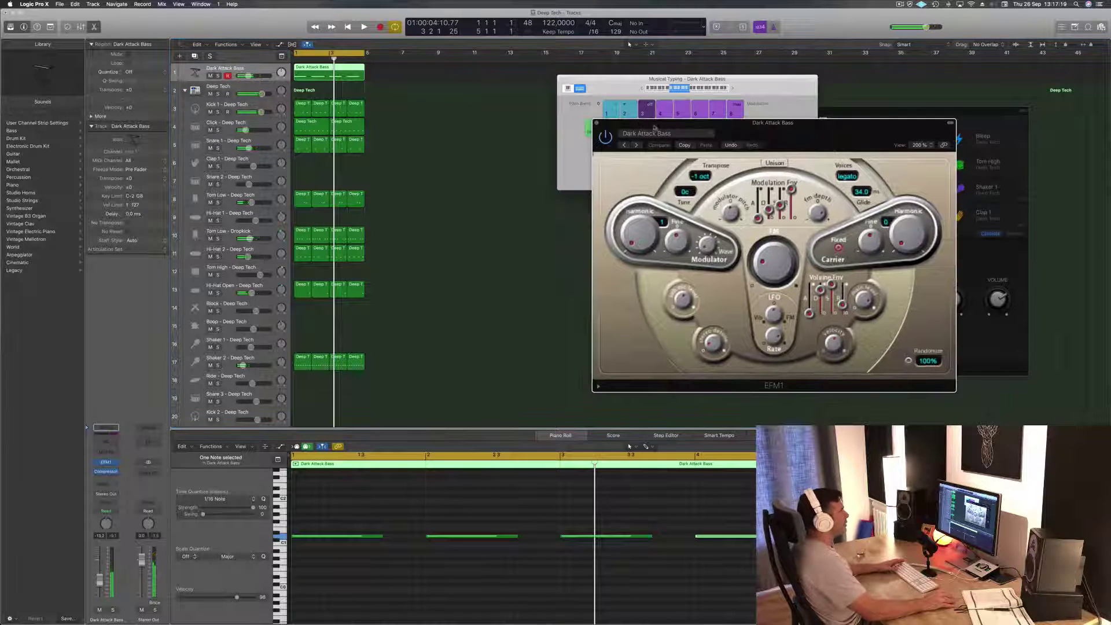
{"action": "left_click", "coordinate": [596, 124]}
{"action": "left_click_drag", "start_coordinate": [688, 79], "coordinate": [1015, 123]}
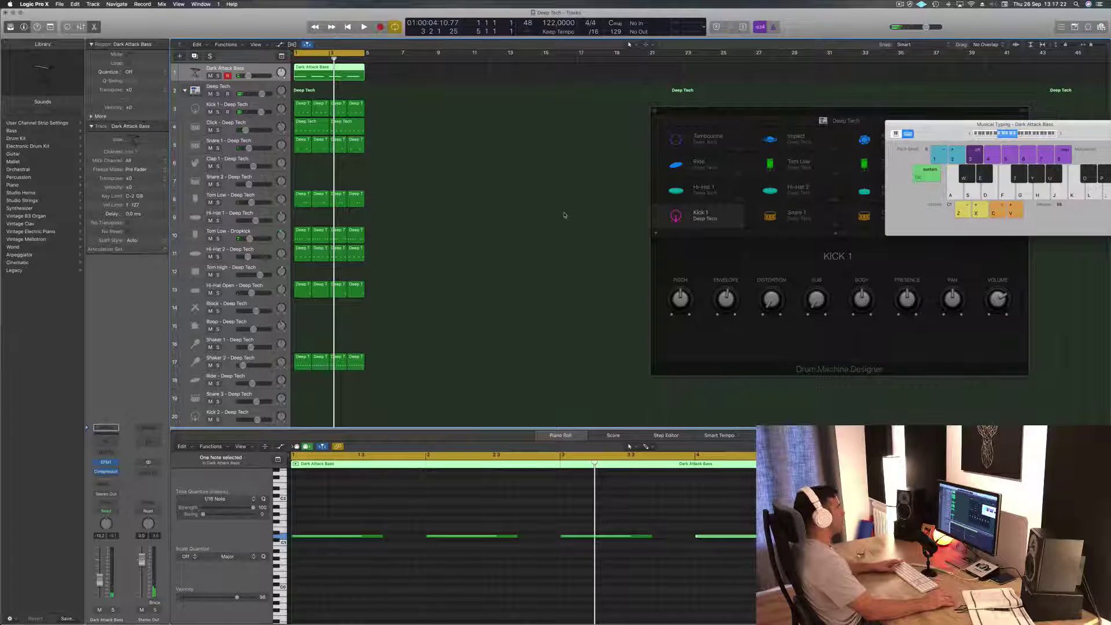
- Extend the cycle range to bar 9, repeat all drum and bass regions up to bar 33, and play the result
{"action": "left_click", "coordinate": [392, 94]}
{"action": "left_click_drag", "start_coordinate": [389, 63], "coordinate": [292, 425]}
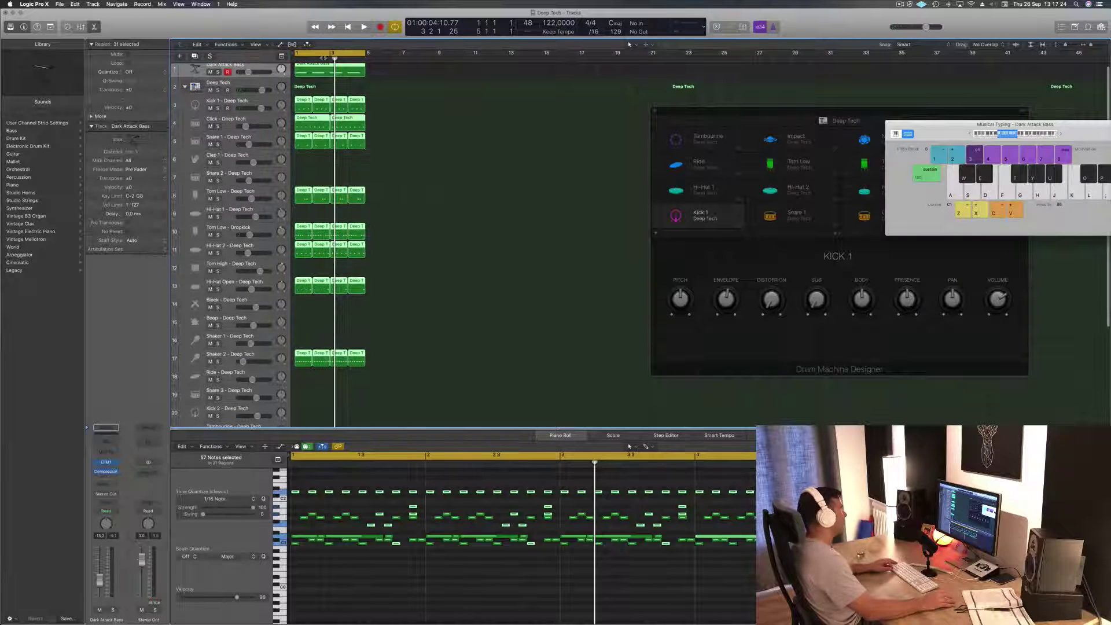
{"action": "scroll", "coordinate": [322, 69], "scroll_direction": "up", "scroll_amount": 1}
{"action": "left_click_drag", "start_coordinate": [357, 70], "coordinate": [435, 57]}
{"action": "key", "text": "super+a"}
{"action": "key", "text": "super+r"}
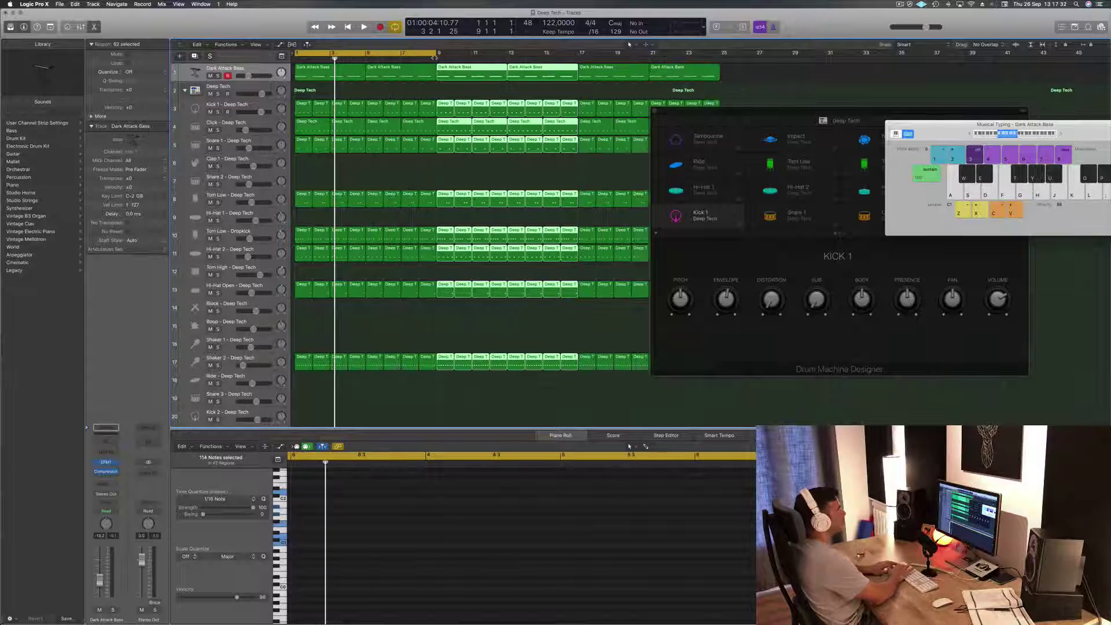
{"action": "key", "text": "space"}
{"action": "key", "text": "shift+super+a"}
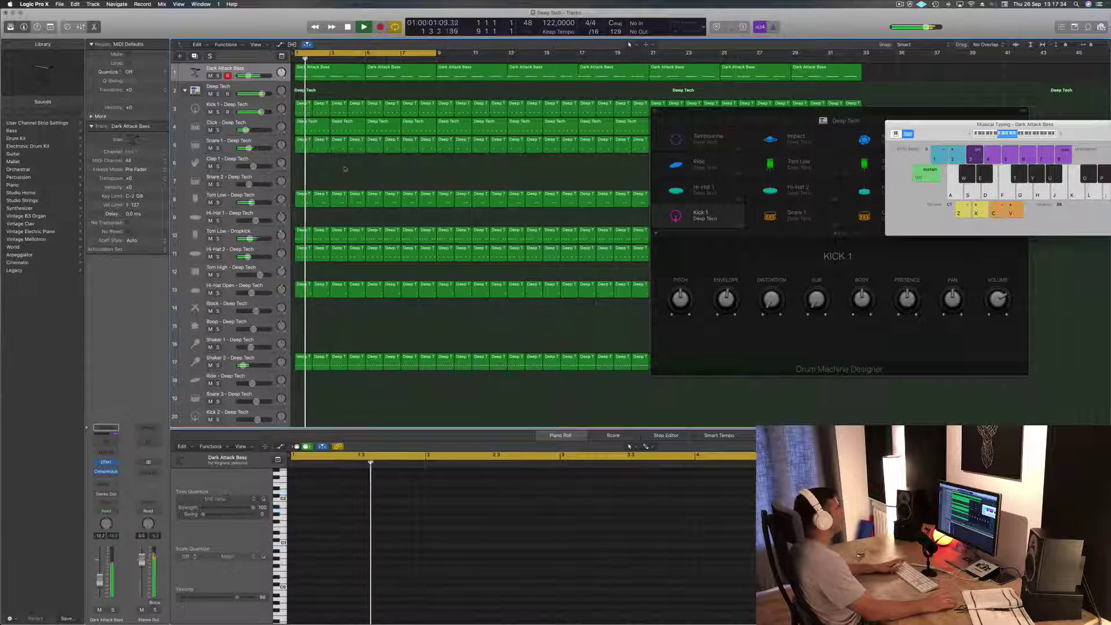
- Add a software instrument track directly below Dark Attack Bass, select it, and select the first Dark Attack Bass region
{"action": "scroll", "coordinate": [257, 405], "scroll_direction": "down", "scroll_amount": 6}
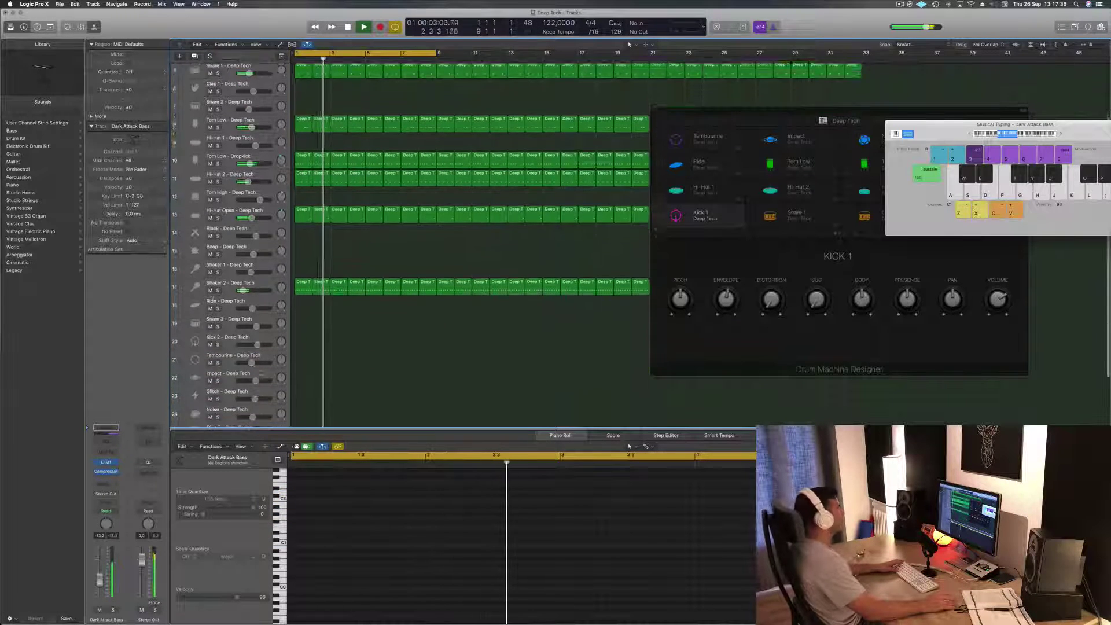
{"action": "left_click_drag", "start_coordinate": [256, 407], "coordinate": [226, 95]}
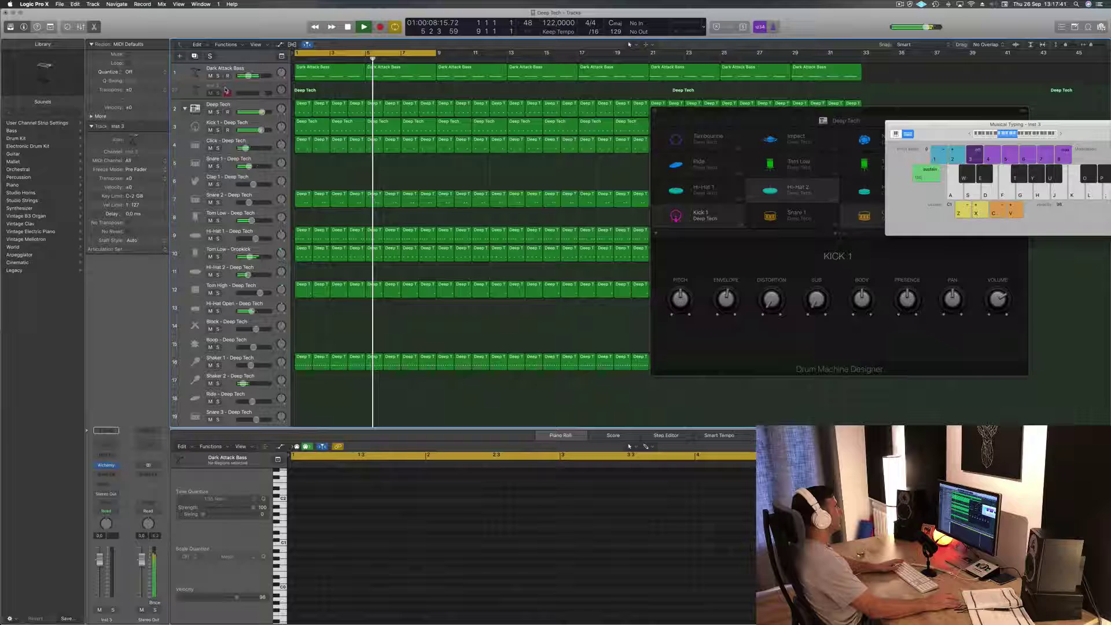
{"action": "left_click", "coordinate": [253, 71]}
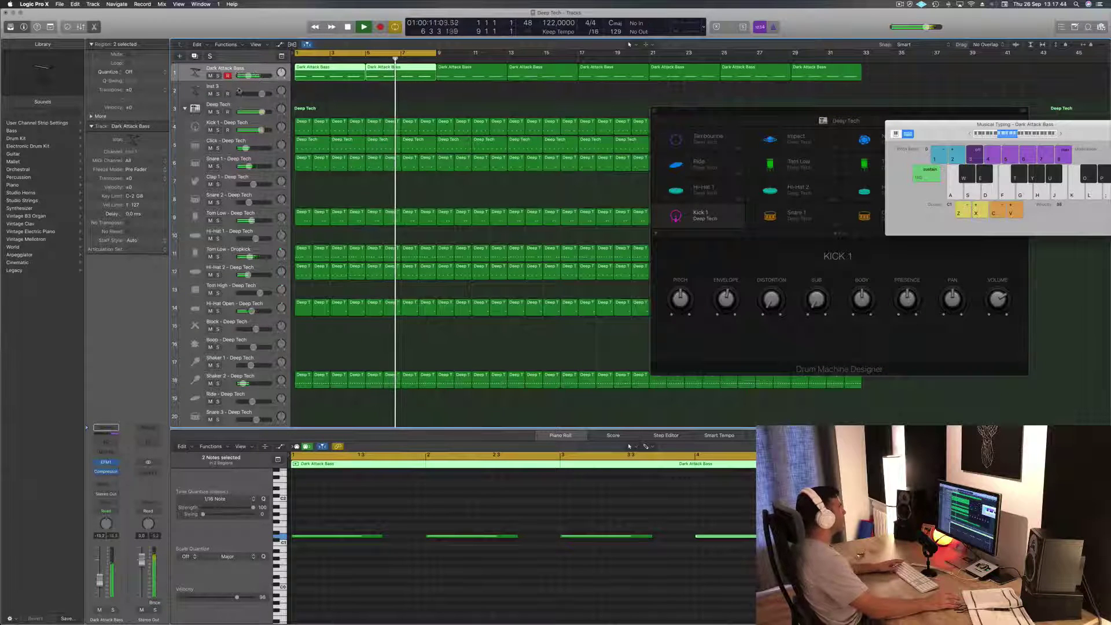
{"action": "left_click", "coordinate": [238, 90]}
{"action": "key", "text": "space"}
{"action": "left_click", "coordinate": [333, 74]}
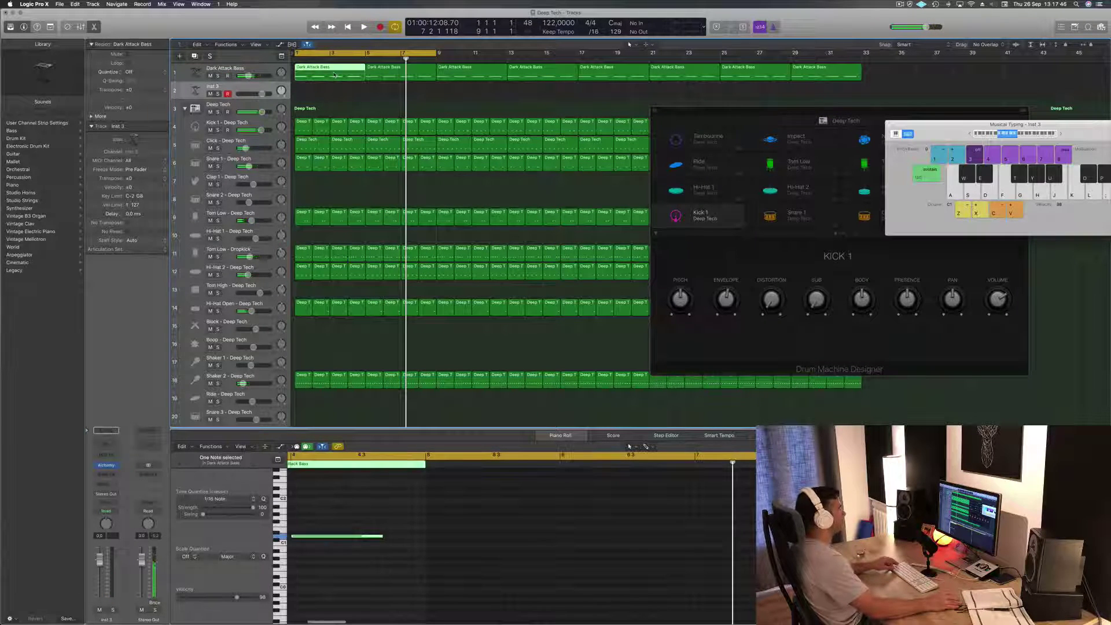
- Copy the first Dark Attack Bass region onto the Inst 3 track and trim its bar 4 note so it starts on beat 4
{"action": "mouse_move", "coordinate": [334, 75]}
{"action": "left_mouse_down"}
{"action": "mouse_move", "coordinate": [335, 103]}
{"action": "mouse_move", "coordinate": [334, 93]}
{"action": "left_mouse_up"}
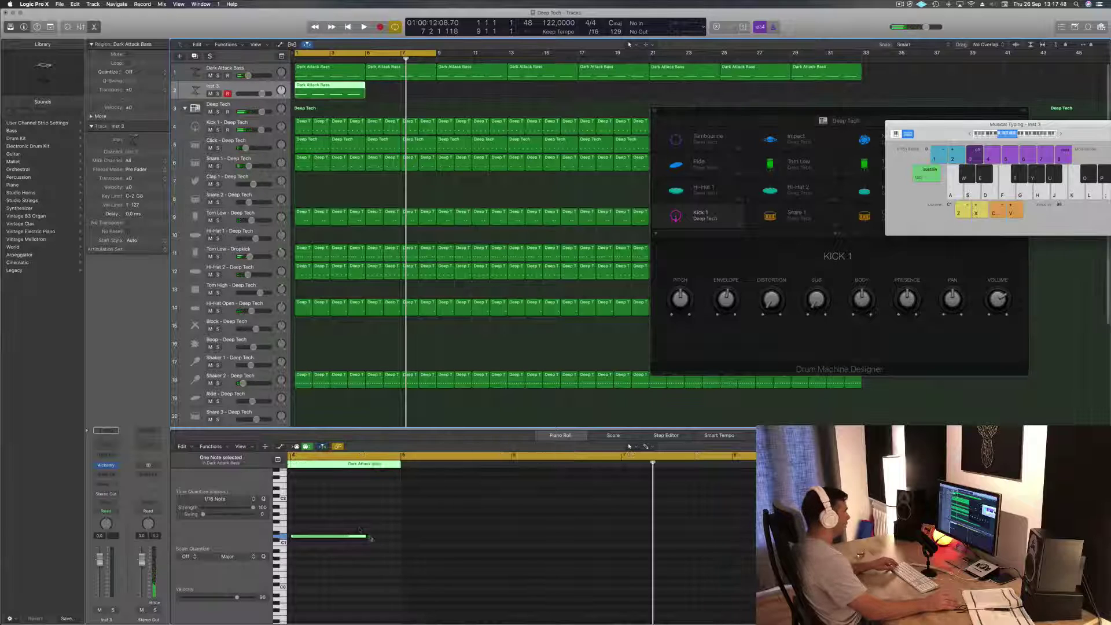
{"action": "left_click", "coordinate": [366, 529]}
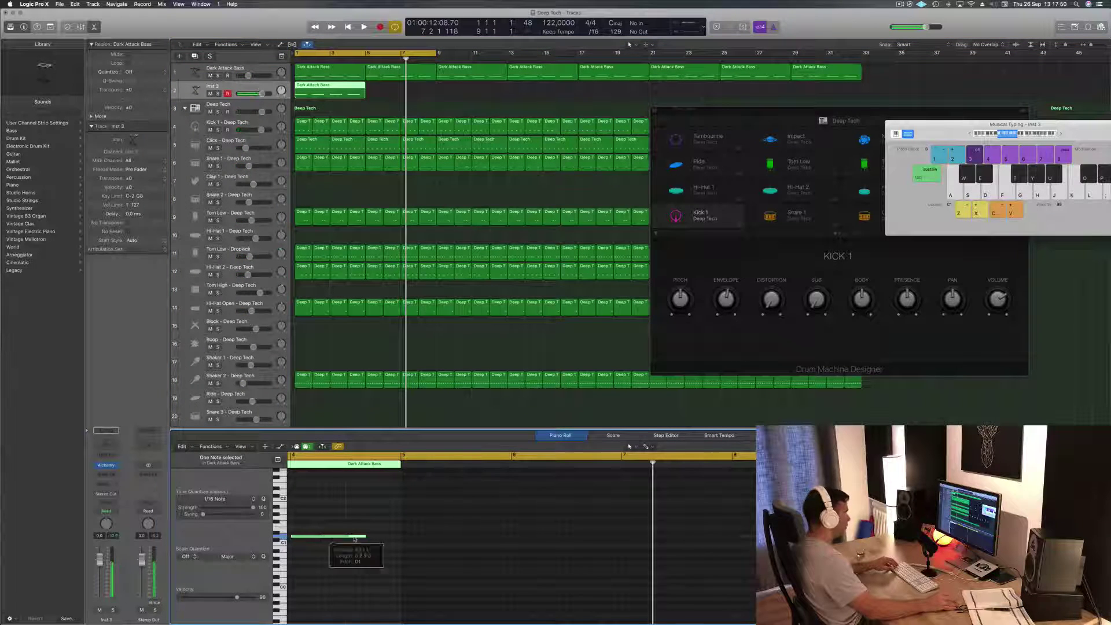
{"action": "left_click_drag", "start_coordinate": [354, 539], "coordinate": [407, 535]}
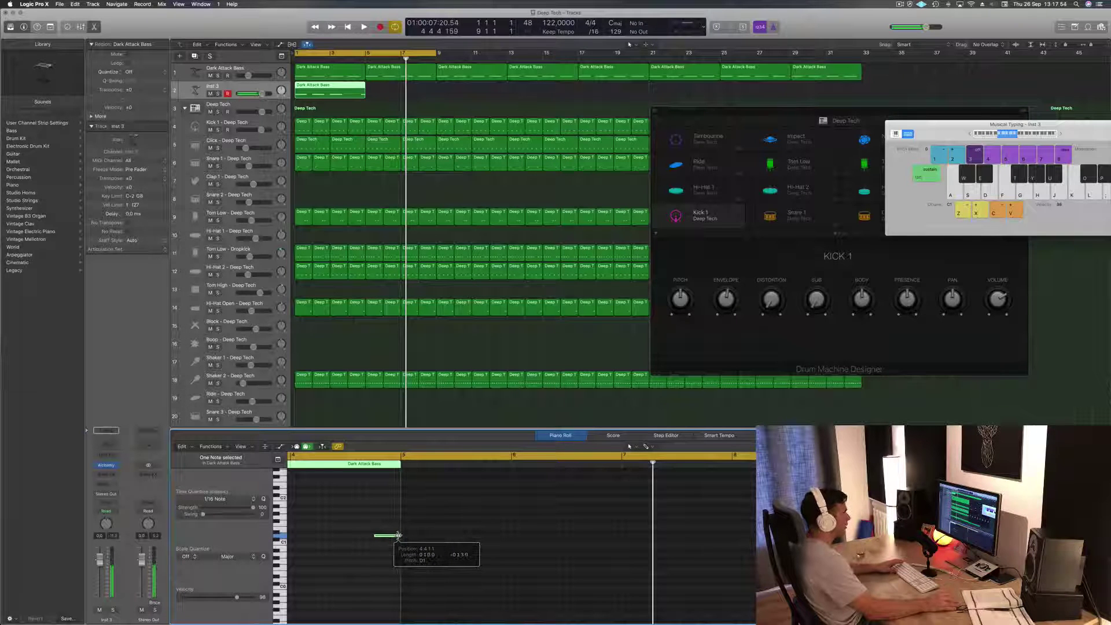
{"action": "left_click", "coordinate": [330, 92]}
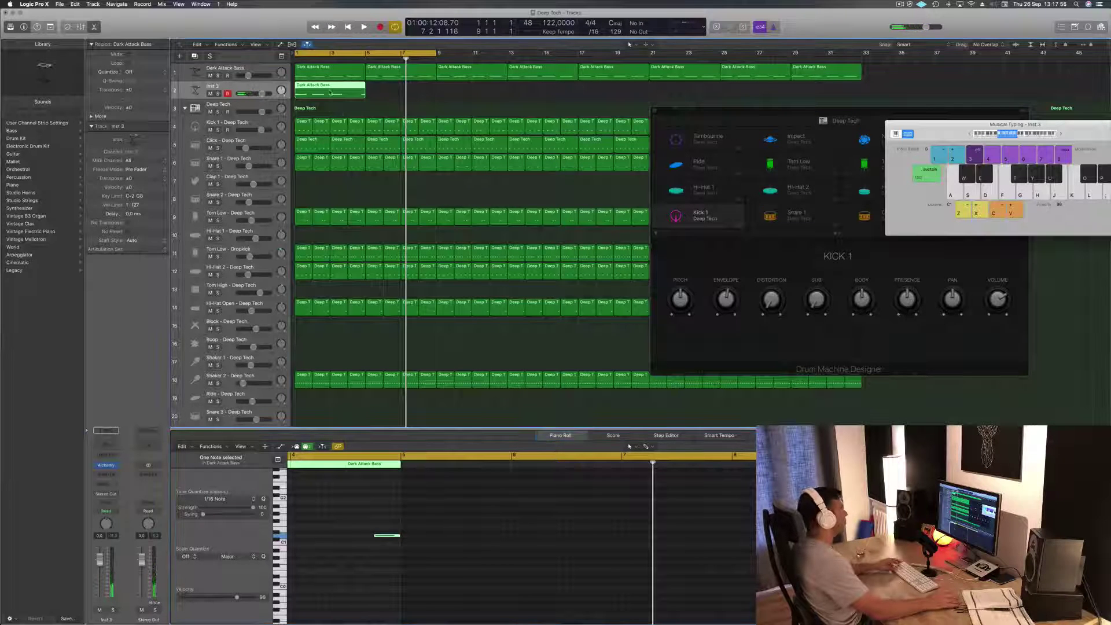
- Shorten all notes in the copied region, shift the first three to beat 4 of their bars, and play the result
{"action": "scroll", "coordinate": [336, 499], "scroll_direction": "left", "scroll_amount": 10}
{"action": "left_click_drag", "start_coordinate": [354, 516], "coordinate": [617, 571]}
{"action": "left_click_drag", "start_coordinate": [586, 535], "coordinate": [529, 535]}
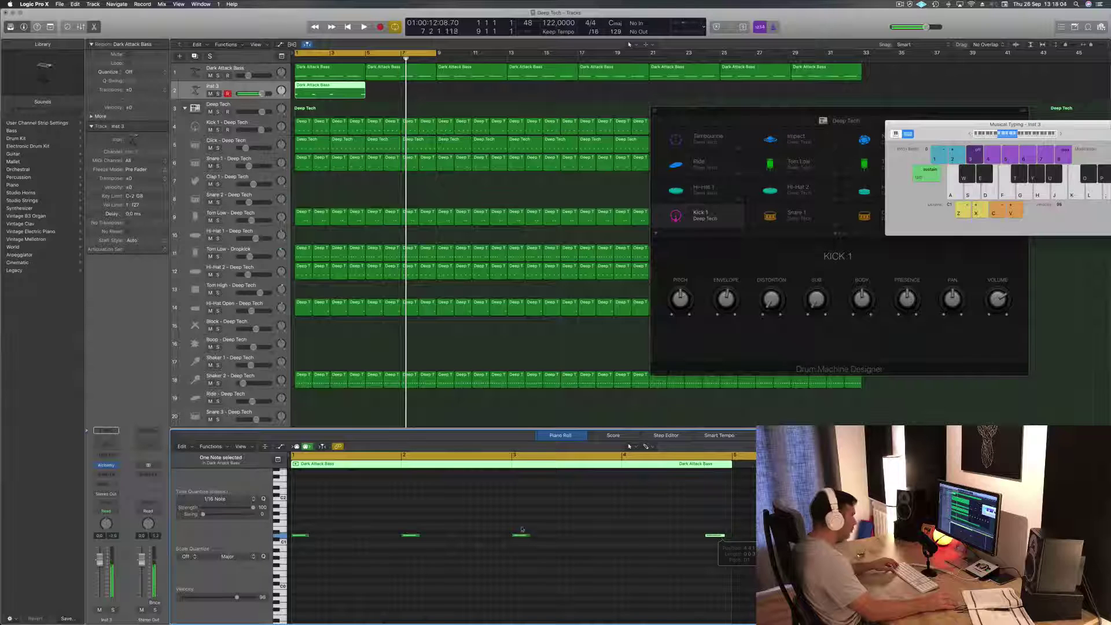
{"action": "left_click_drag", "start_coordinate": [303, 527], "coordinate": [554, 552]}
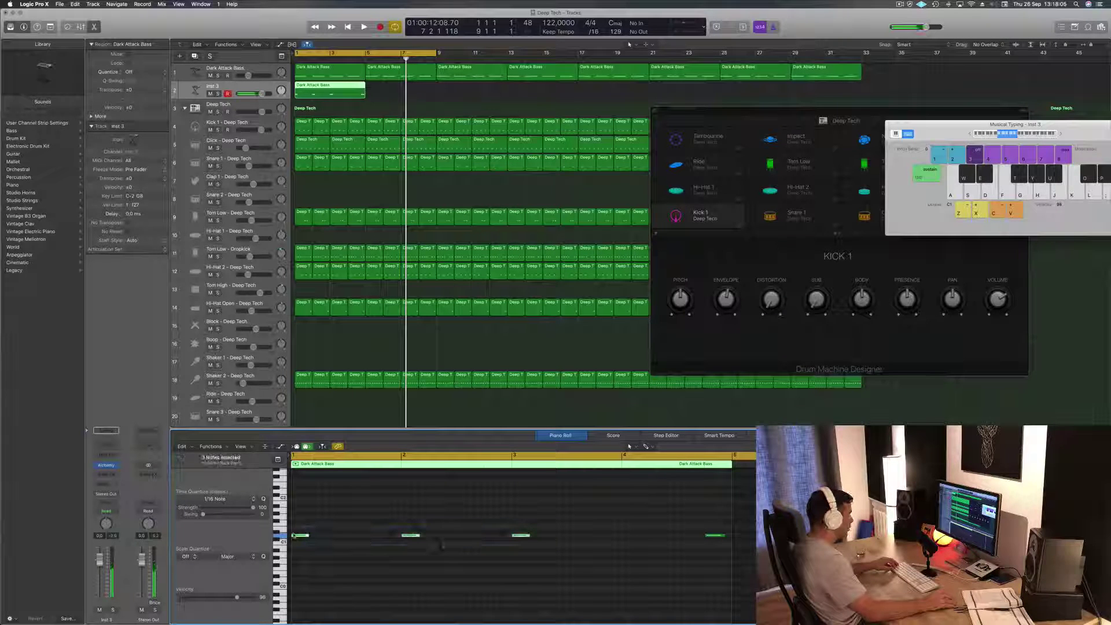
{"action": "left_click_drag", "start_coordinate": [296, 538], "coordinate": [379, 540]}
{"action": "key", "text": "space"}
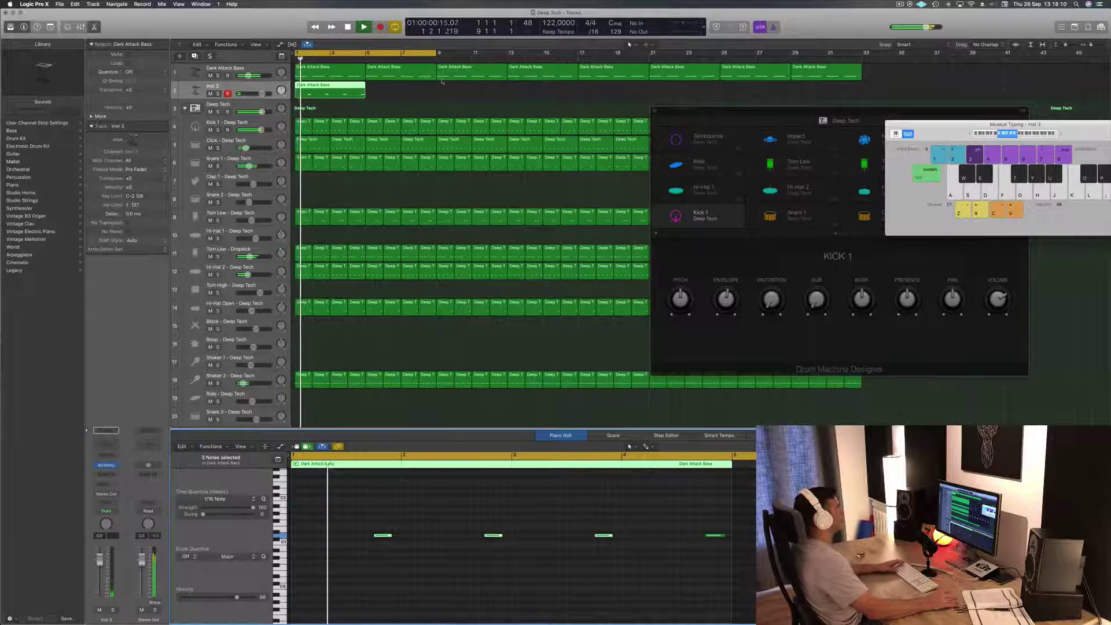
- Duplicate the edited Inst 3 region to bar 5 and shift the Drum Machine Designer window away from the tracks
{"action": "left_click", "coordinate": [342, 90]}
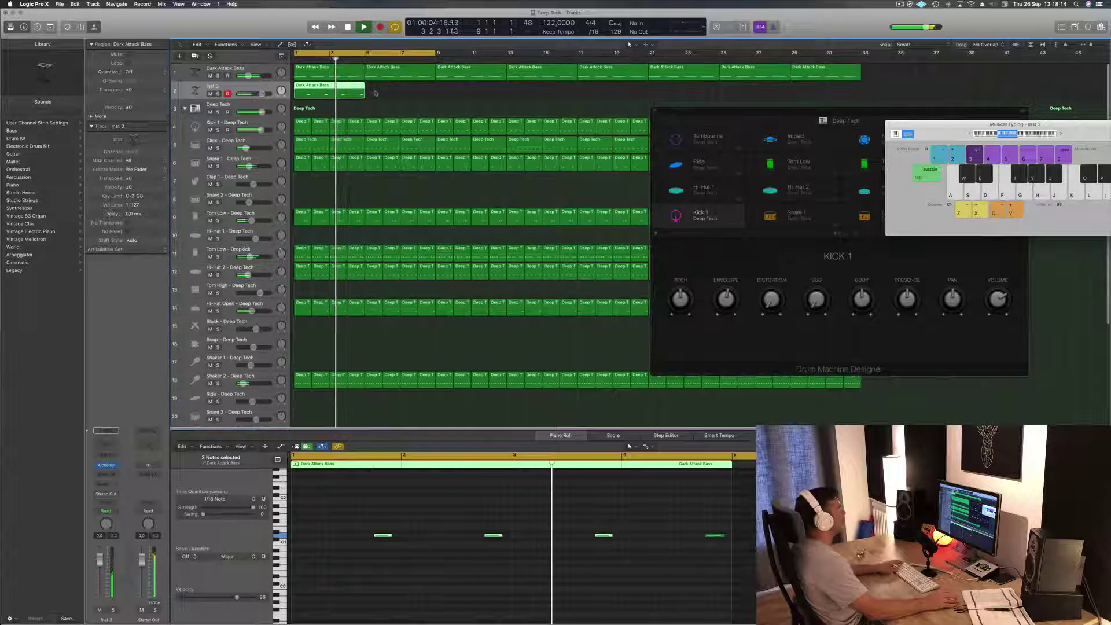
{"action": "left_click_drag", "start_coordinate": [322, 88], "coordinate": [393, 88]}
{"action": "left_click_drag", "start_coordinate": [782, 110], "coordinate": [797, 140]}
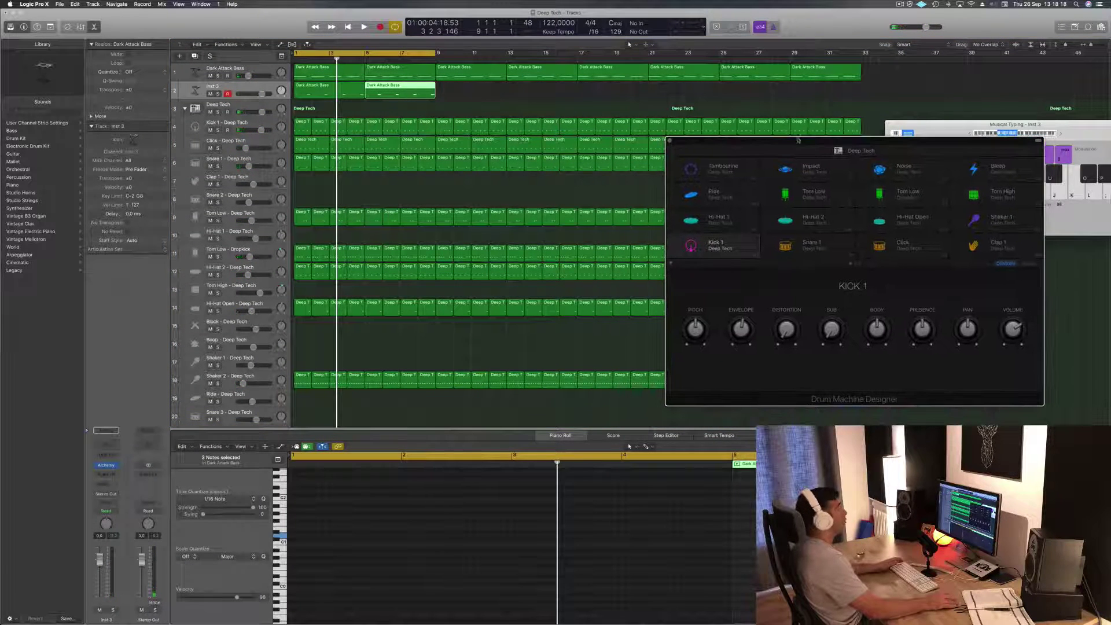
- Select both Inst 3 regions and lower the track's volume while playing from the start
{"action": "left_click", "coordinate": [263, 85]}
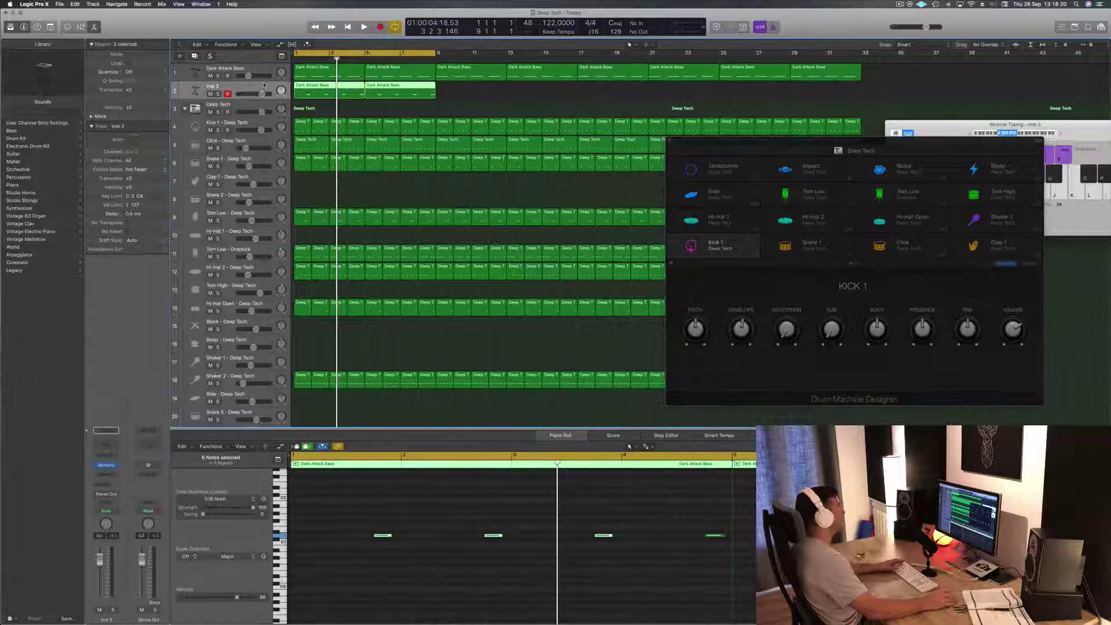
{"action": "key", "text": "Return"}
{"action": "key", "text": "space"}
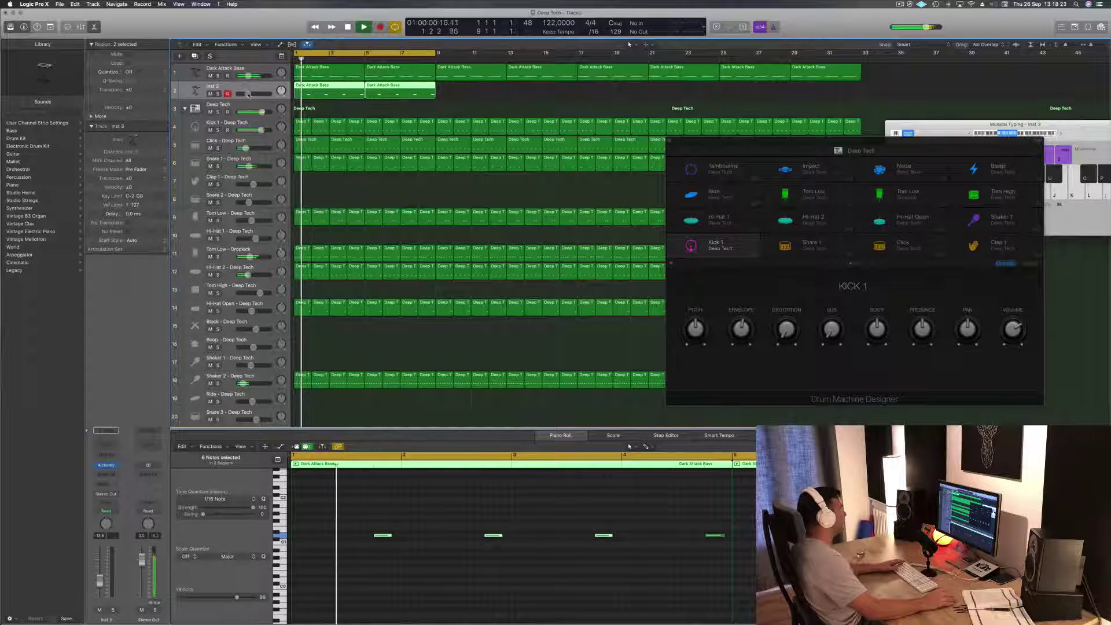
{"action": "key", "text": "space"}
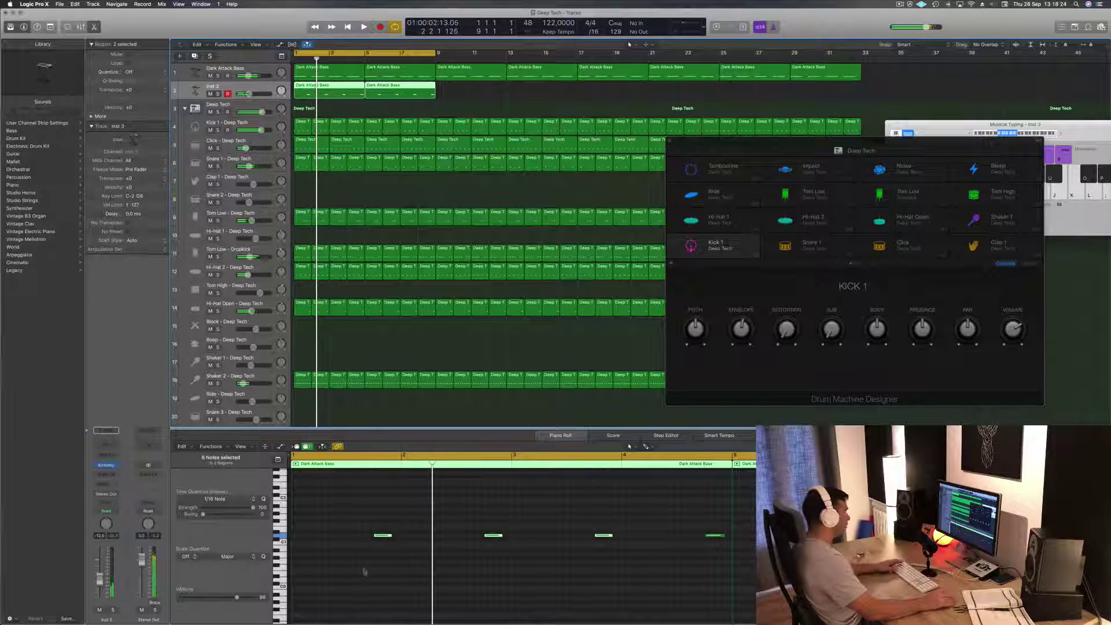
{"action": "key", "text": "super+Left"}
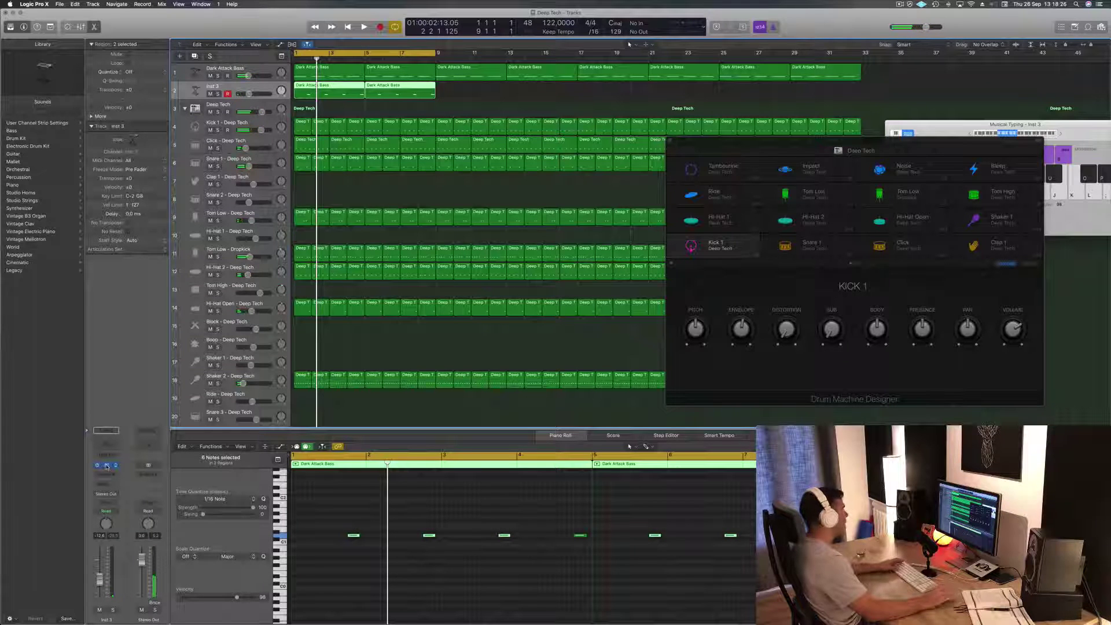
- Open Alchemy on Inst 3, filter its presets to the Brass category, and play the pattern with Bright Punchy Synth
{"action": "left_click", "coordinate": [106, 465]}
{"action": "left_click_drag", "start_coordinate": [256, 22], "coordinate": [704, 121]}
{"action": "key", "text": "Return"}
{"action": "key", "text": "space"}
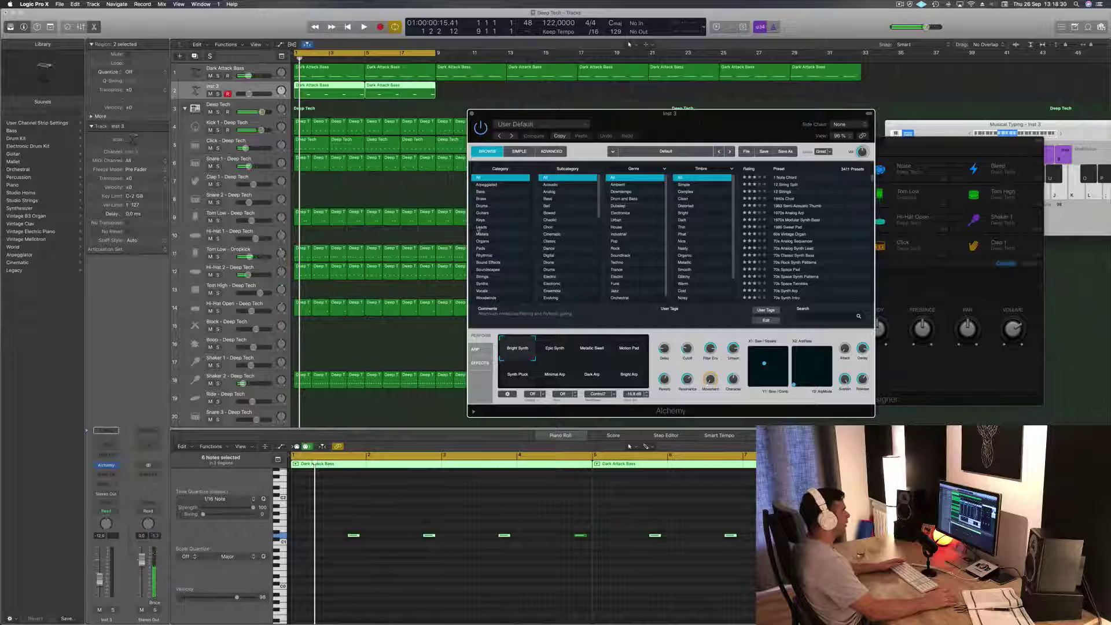
{"action": "left_click", "coordinate": [481, 200]}
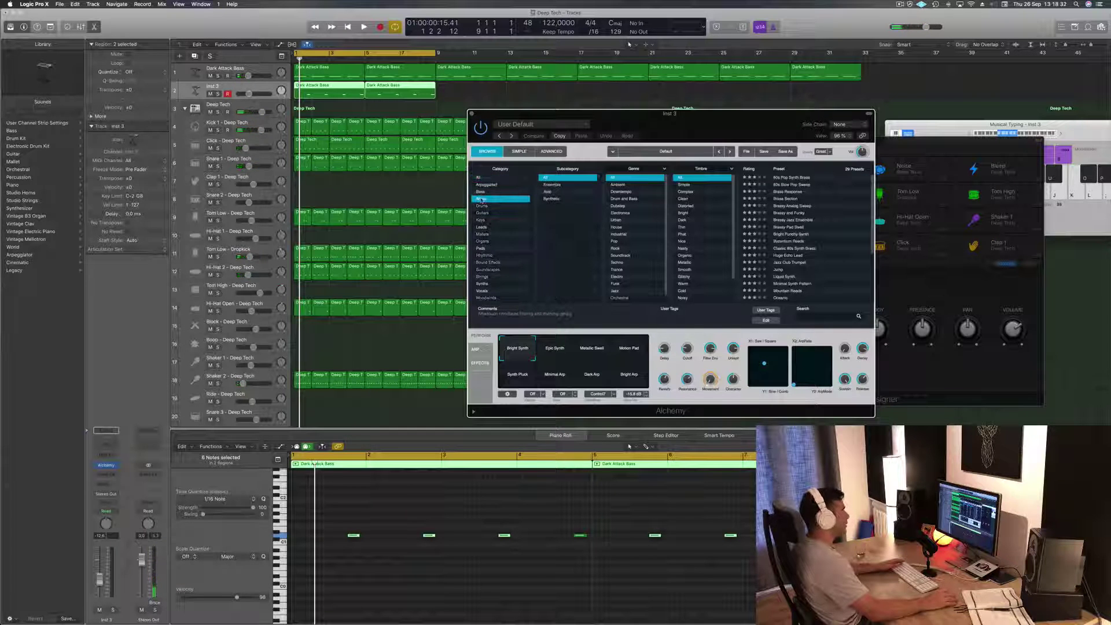
{"action": "left_click", "coordinate": [803, 235]}
{"action": "key", "text": "space"}
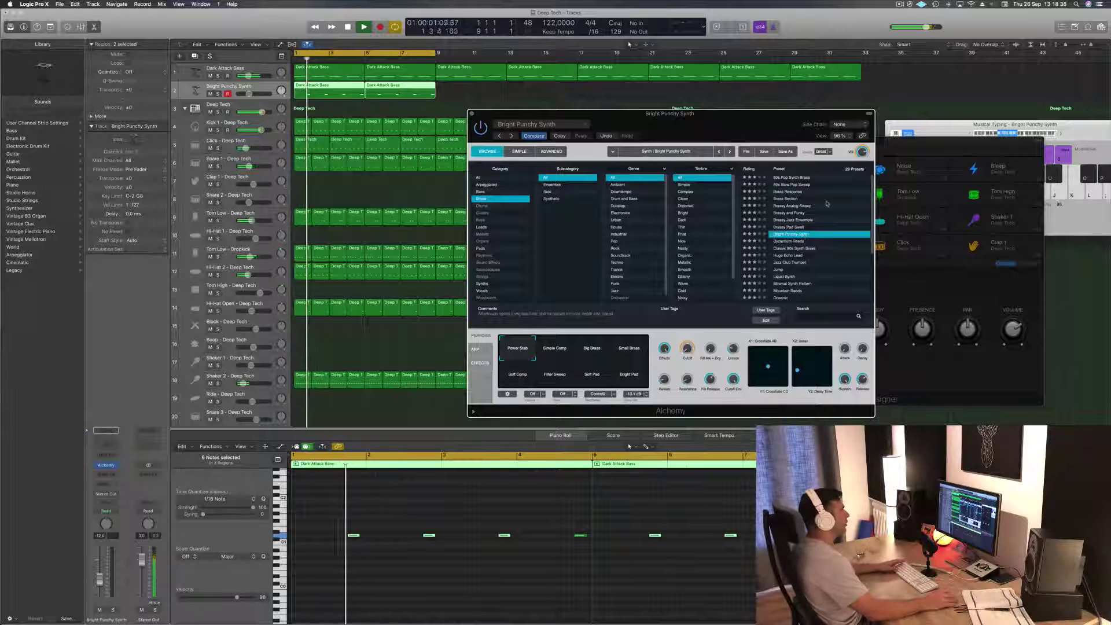
- Audition Classic 80s Synth Brass, Jazz Club Trumpet and Jump during playback, and load the Smooth Analog Lead preset
{"action": "left_click", "coordinate": [781, 249]}
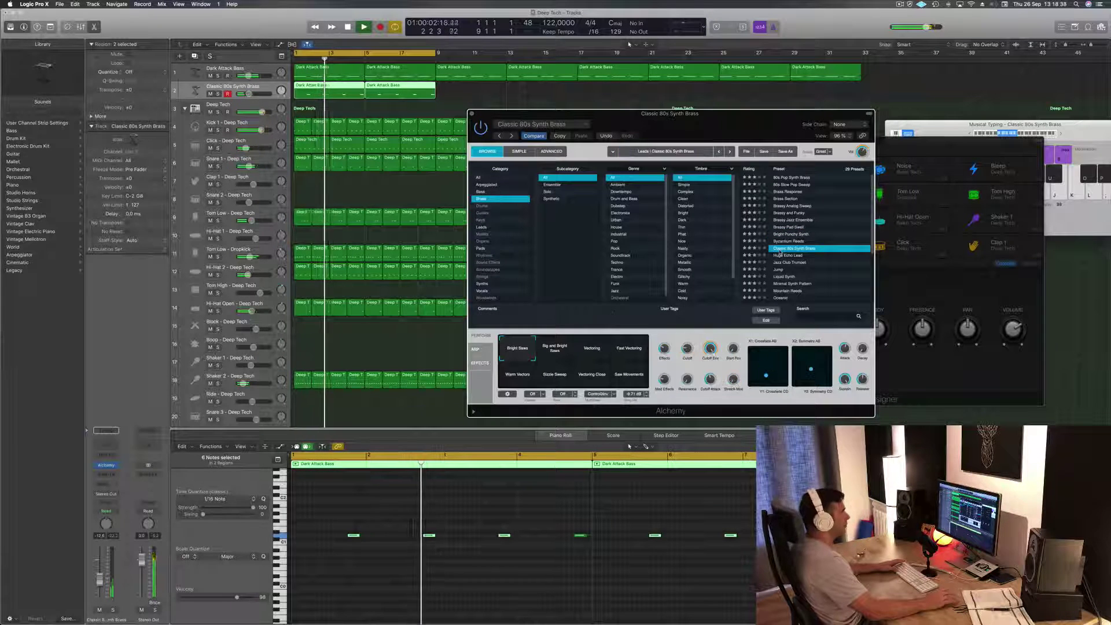
{"action": "left_click", "coordinate": [789, 262]}
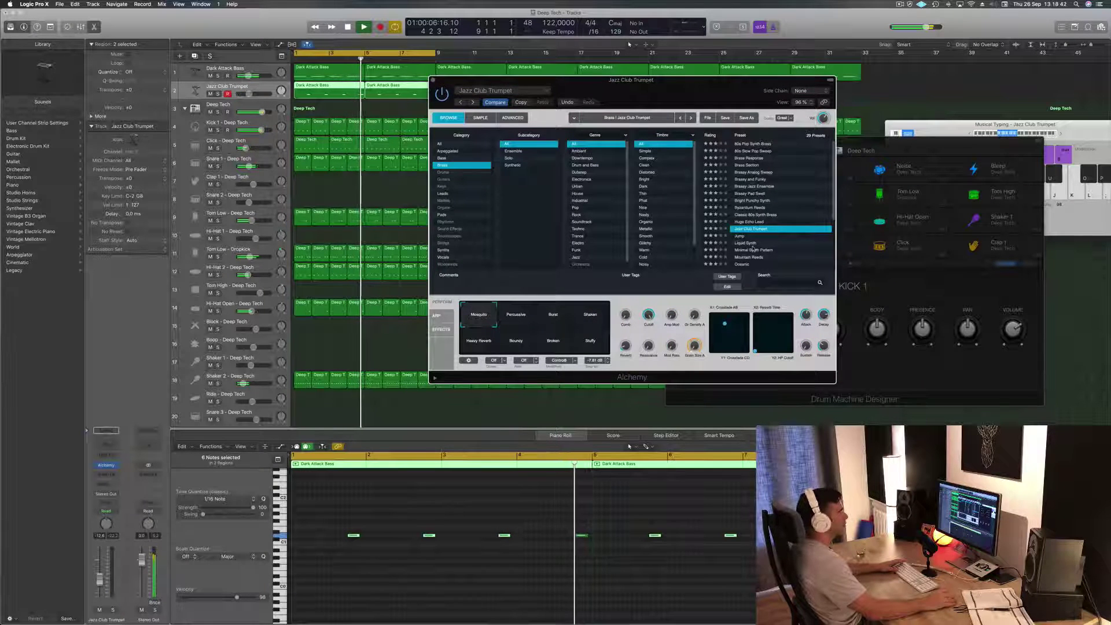
{"action": "key", "text": "Down"}
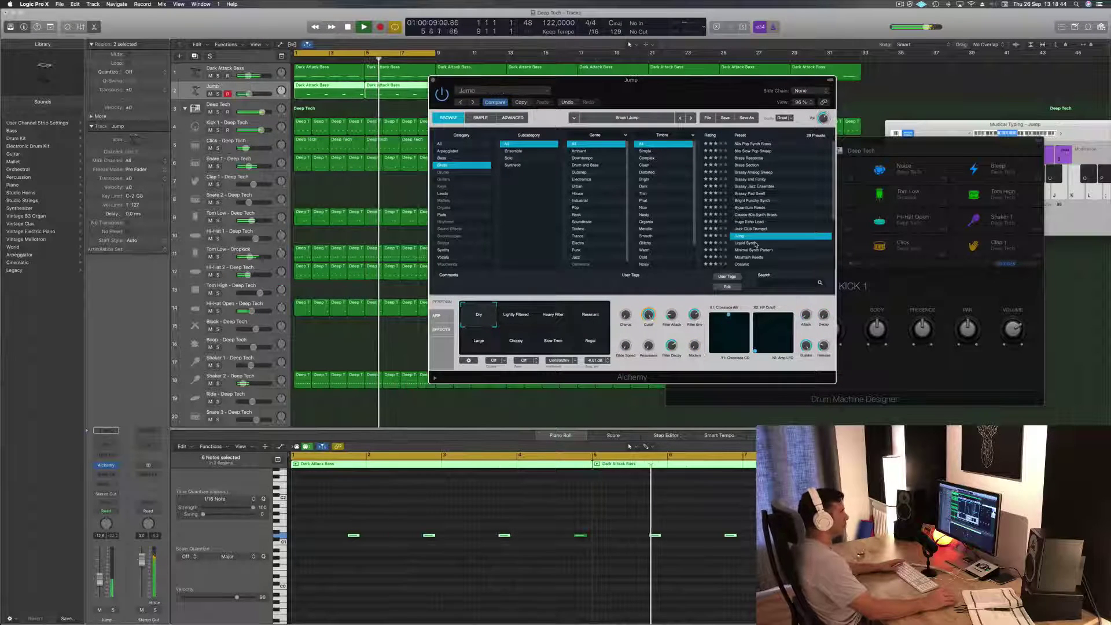
{"action": "scroll", "coordinate": [764, 232], "scroll_direction": "down", "scroll_amount": 3}
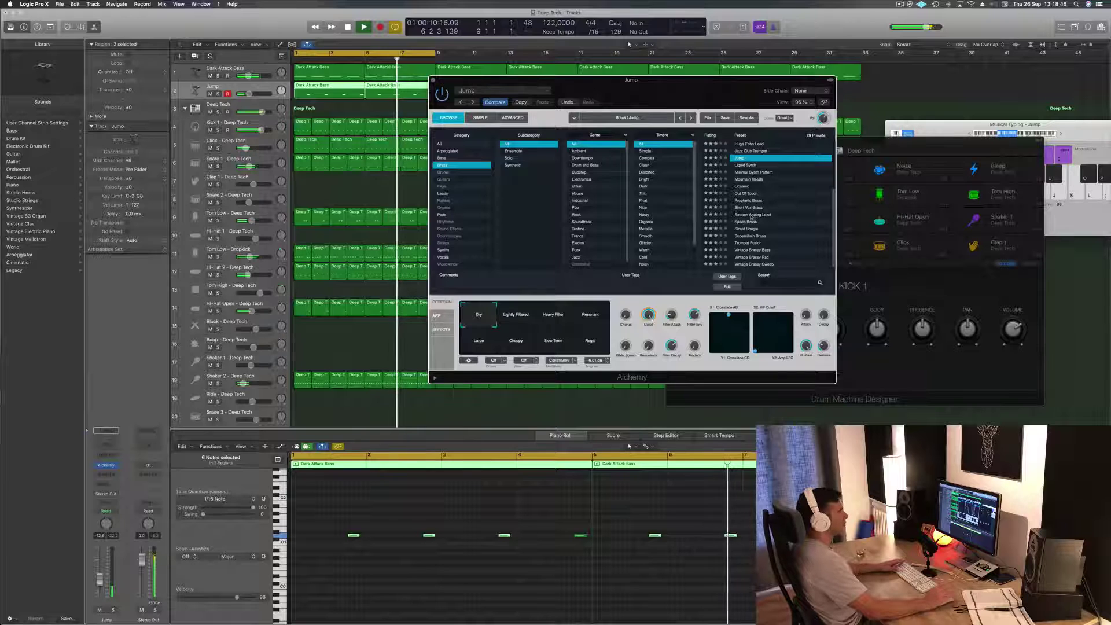
{"action": "left_click", "coordinate": [750, 216]}
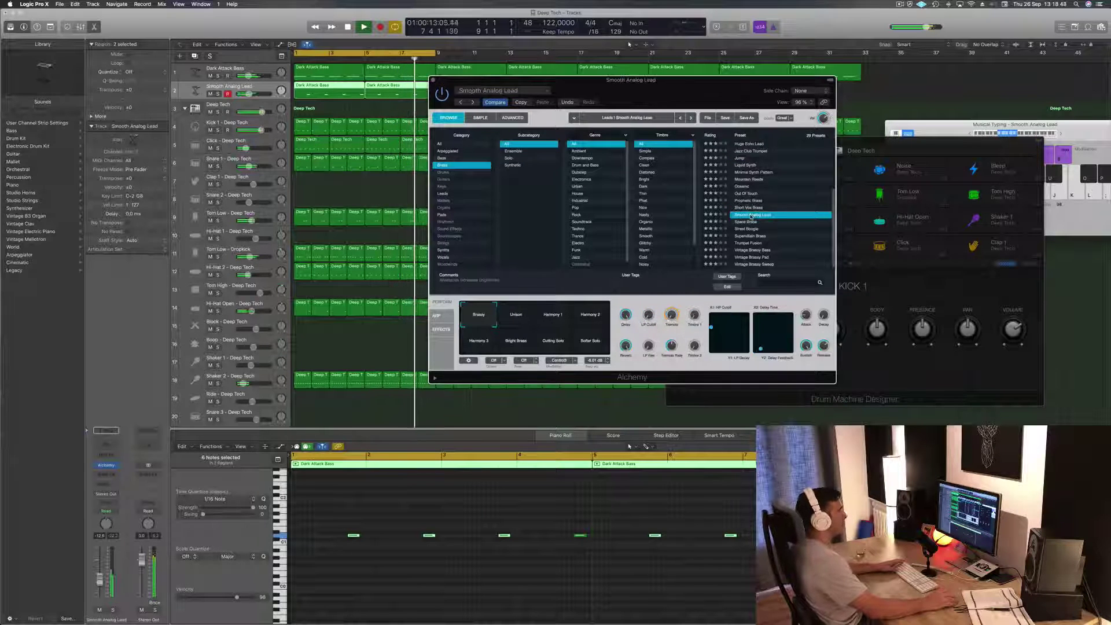
{"action": "left_click_drag", "start_coordinate": [730, 91], "coordinate": [716, 80]}
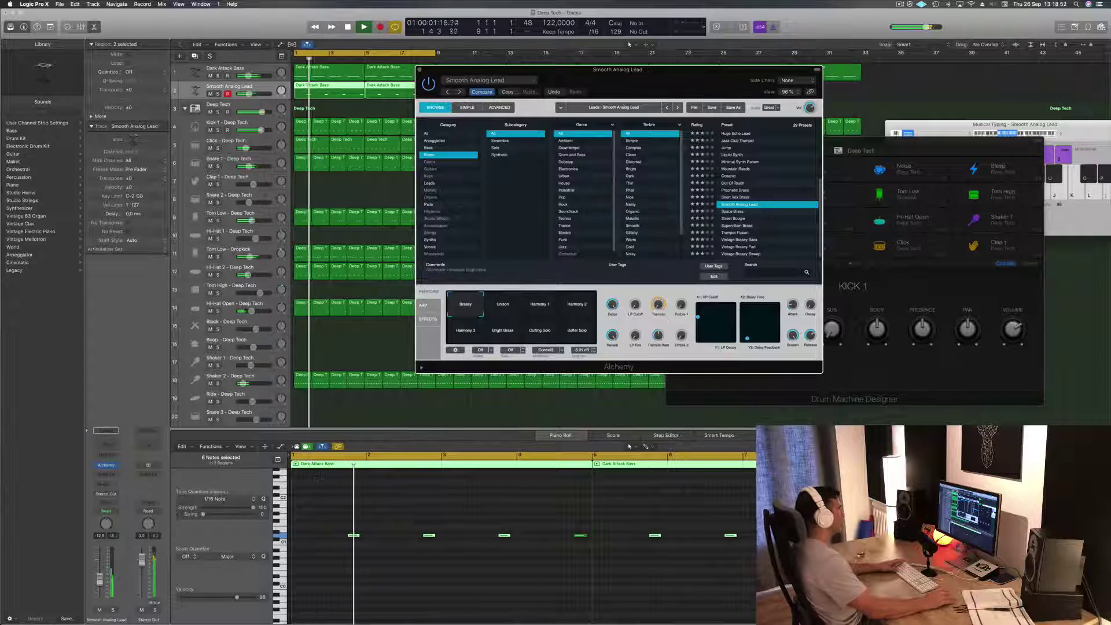
- Raise the lead track's volume slightly, audition the Unison and Harmony 1 to 3 snapshots, and choose Bright Brass
{"action": "left_click_drag", "start_coordinate": [99, 580], "coordinate": [99, 577]}
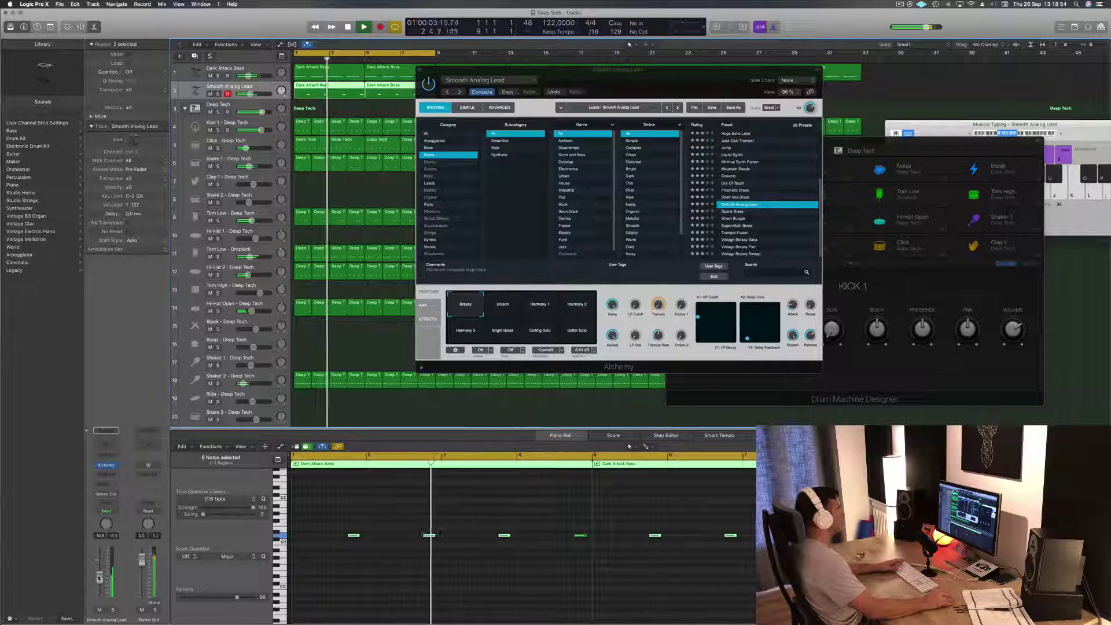
{"action": "left_click", "coordinate": [501, 302]}
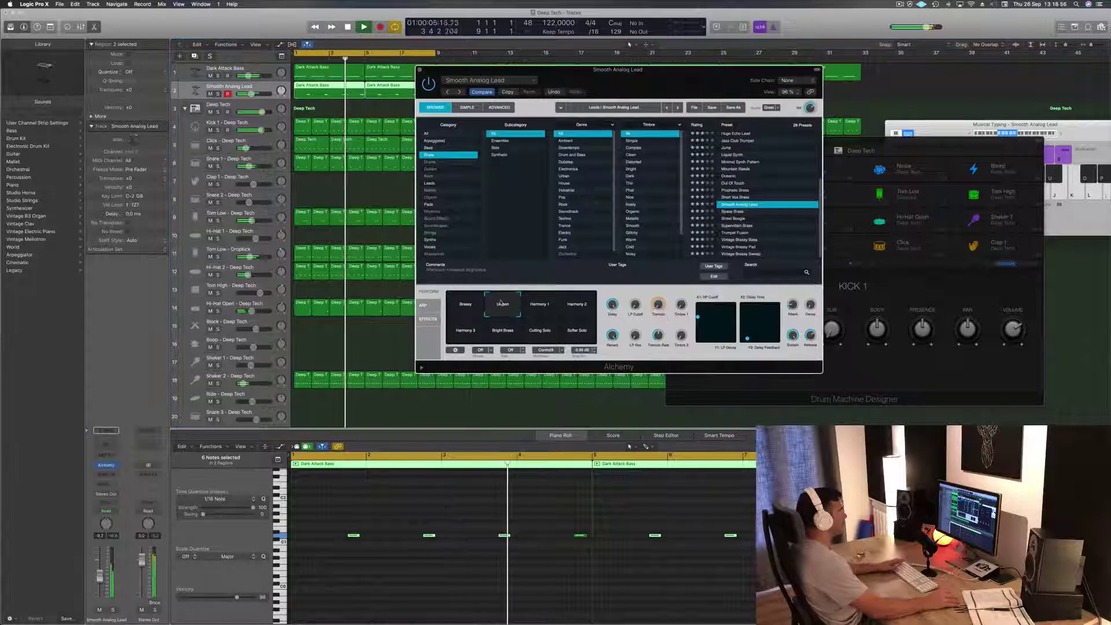
{"action": "left_click", "coordinate": [538, 307]}
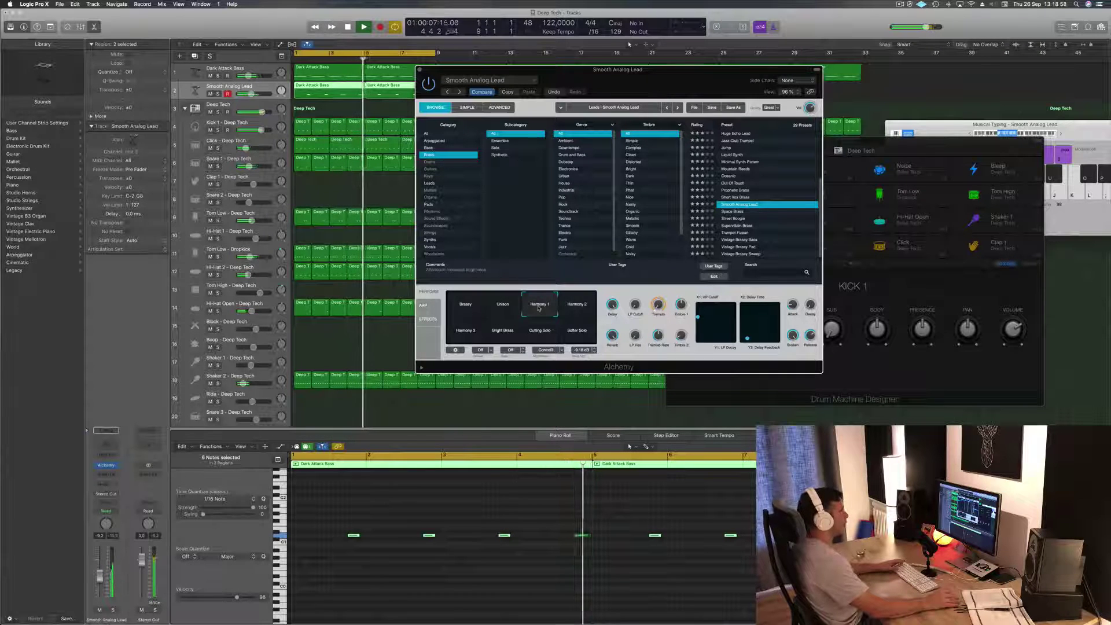
{"action": "left_click", "coordinate": [576, 305]}
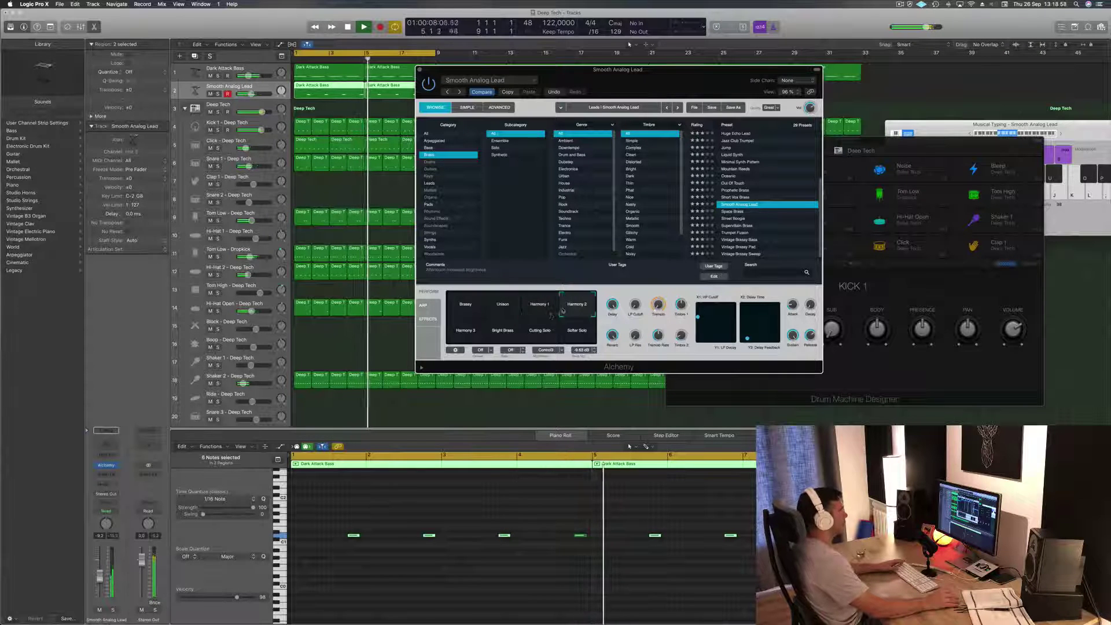
{"action": "left_click", "coordinate": [462, 333]}
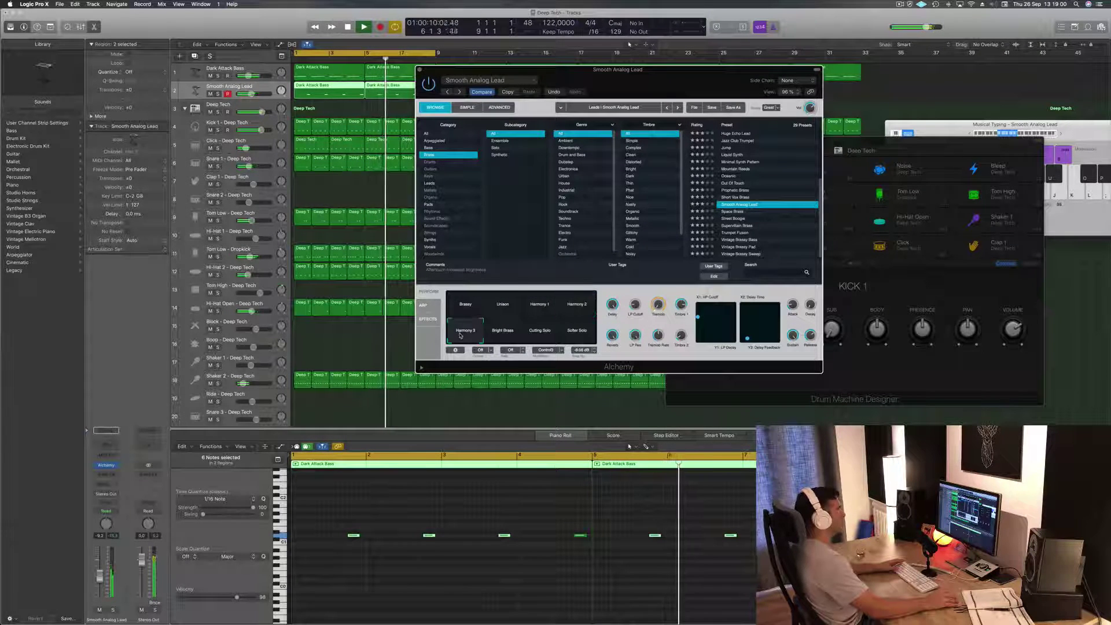
{"action": "left_click", "coordinate": [508, 336]}
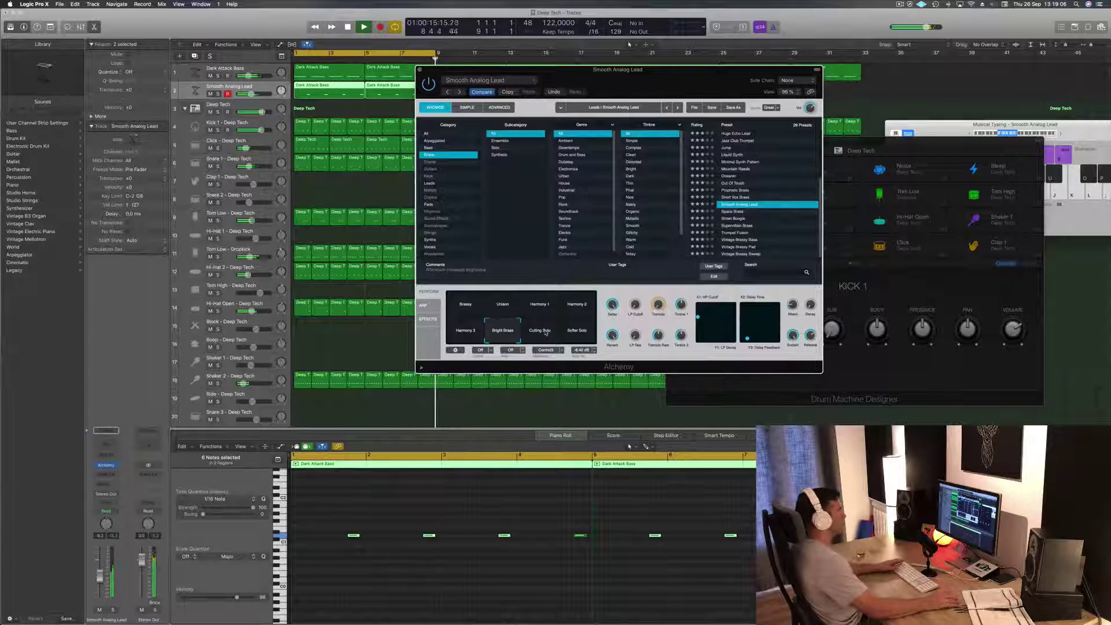
- Move the Alchemy window off the upper tracks and close it while playback continues
{"action": "left_click_drag", "start_coordinate": [654, 70], "coordinate": [562, 112]}
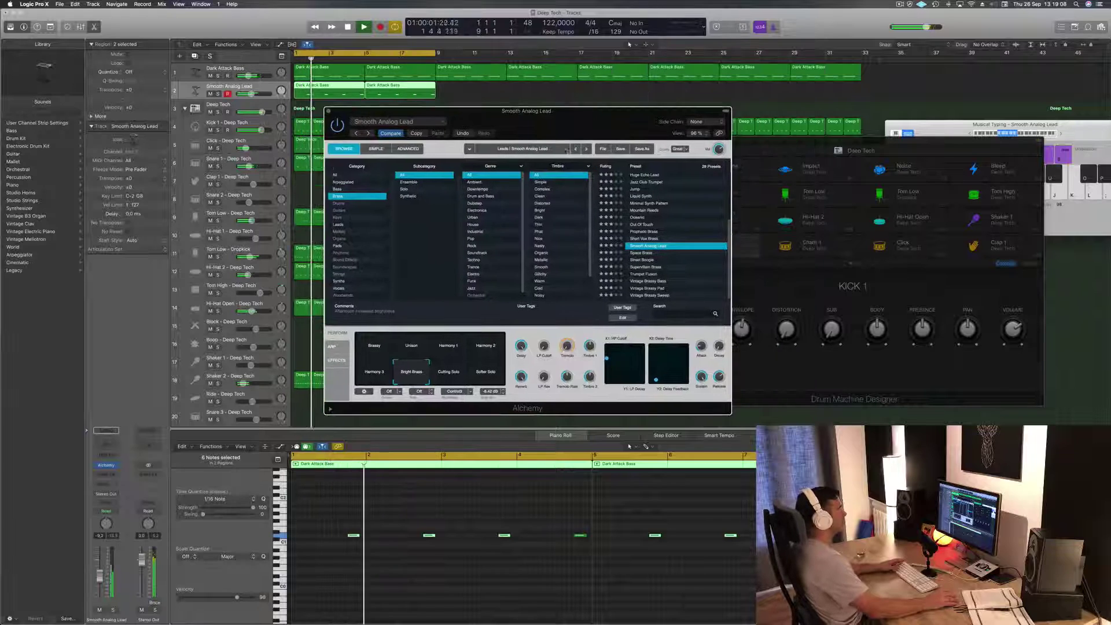
{"action": "left_click_drag", "start_coordinate": [566, 150], "coordinate": [606, 162]}
{"action": "left_click", "coordinate": [372, 162]}
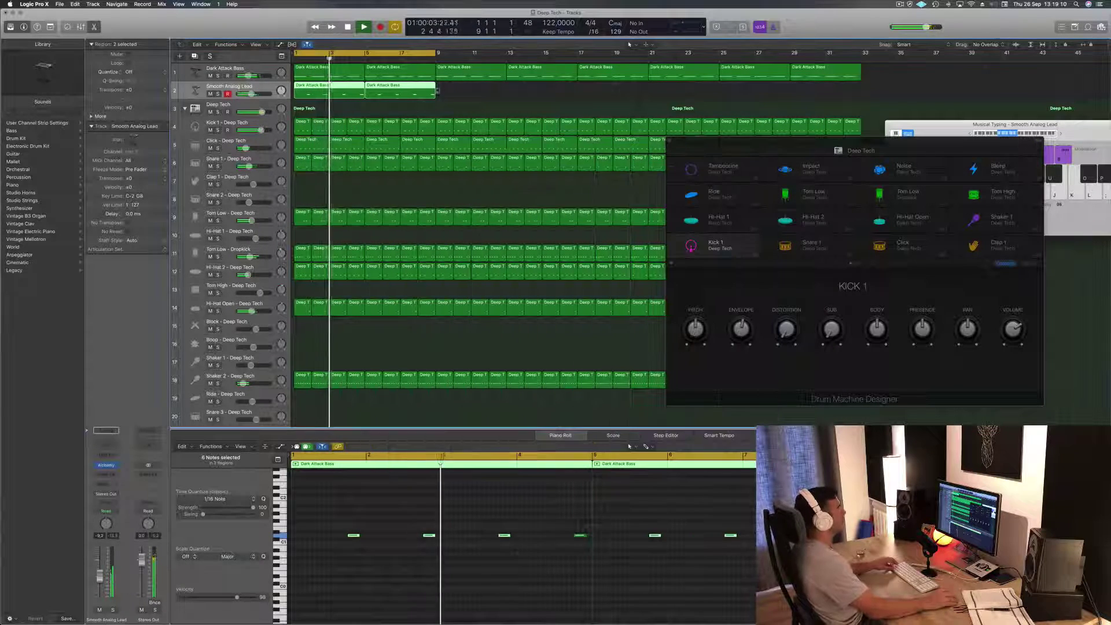
- Copy the Smooth Analog Lead regions to bars 9 and 17 so they reach bar 33, and extend the cycle range to bar 33
{"action": "scroll", "coordinate": [451, 91], "scroll_direction": "left", "scroll_amount": 1}
{"action": "left_click_drag", "start_coordinate": [346, 93], "coordinate": [473, 99]}
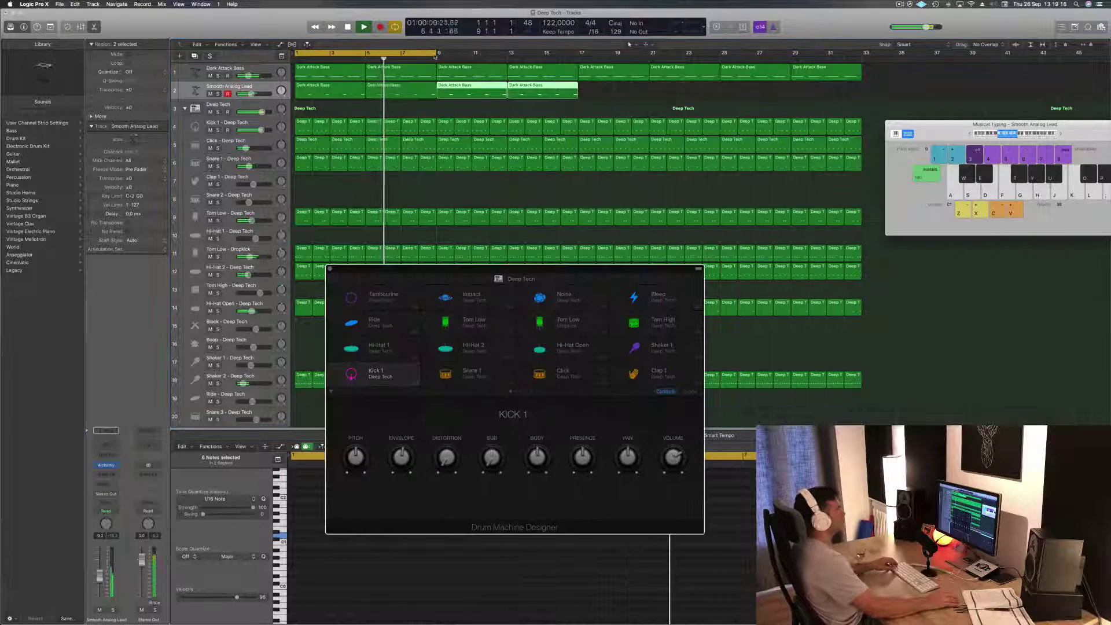
{"action": "left_click_drag", "start_coordinate": [435, 57], "coordinate": [861, 61]}
{"action": "left_click", "coordinate": [288, 90]}
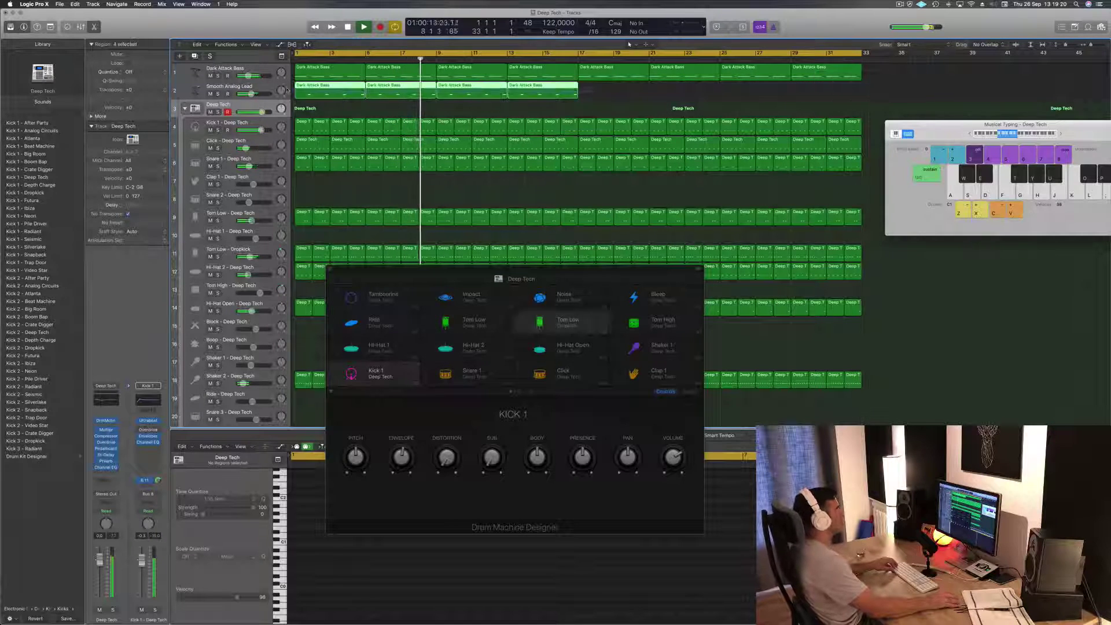
{"action": "left_click_drag", "start_coordinate": [324, 91], "coordinate": [605, 96]}
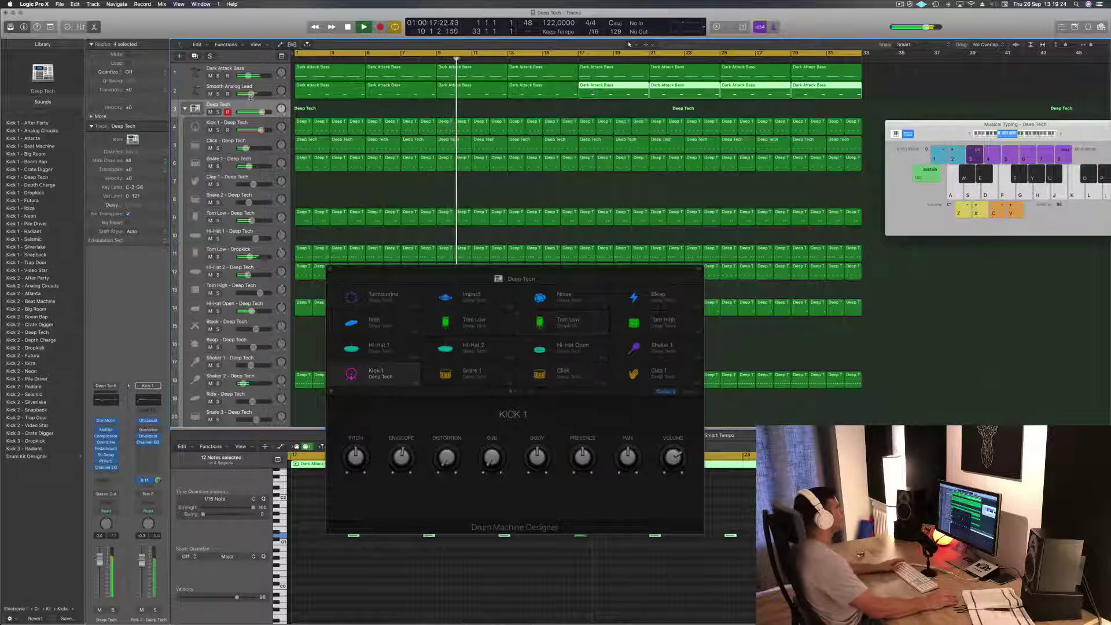
- Set the Smooth Analog Lead volume to -10.4 dB, select the track with all its regions, and stop playback
{"action": "left_click_drag", "start_coordinate": [252, 94], "coordinate": [251, 94]}
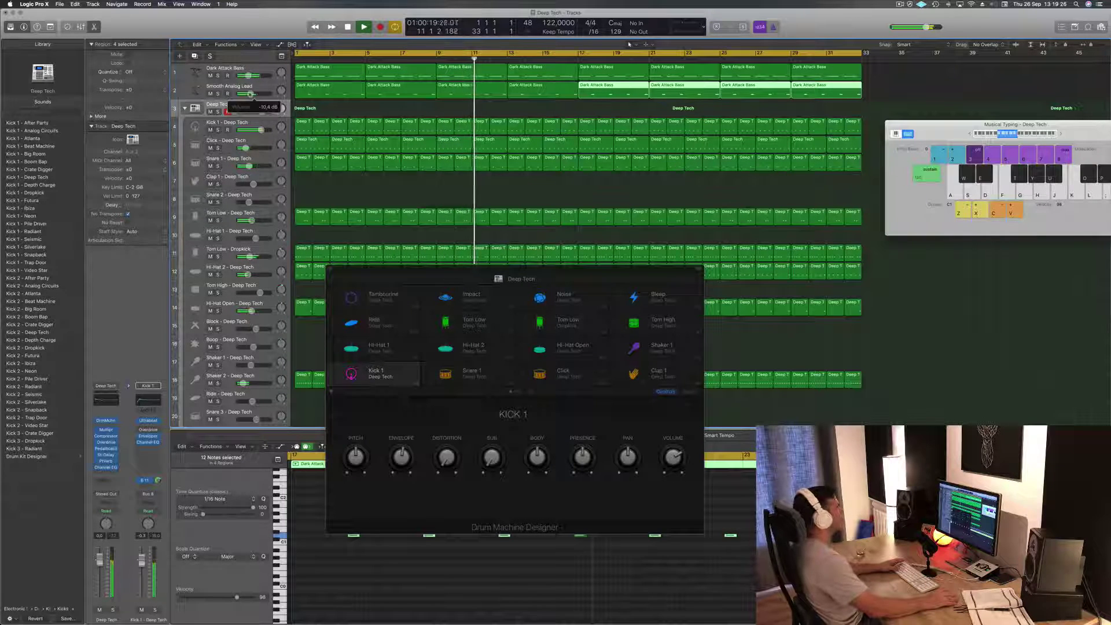
{"action": "left_click", "coordinate": [270, 90]}
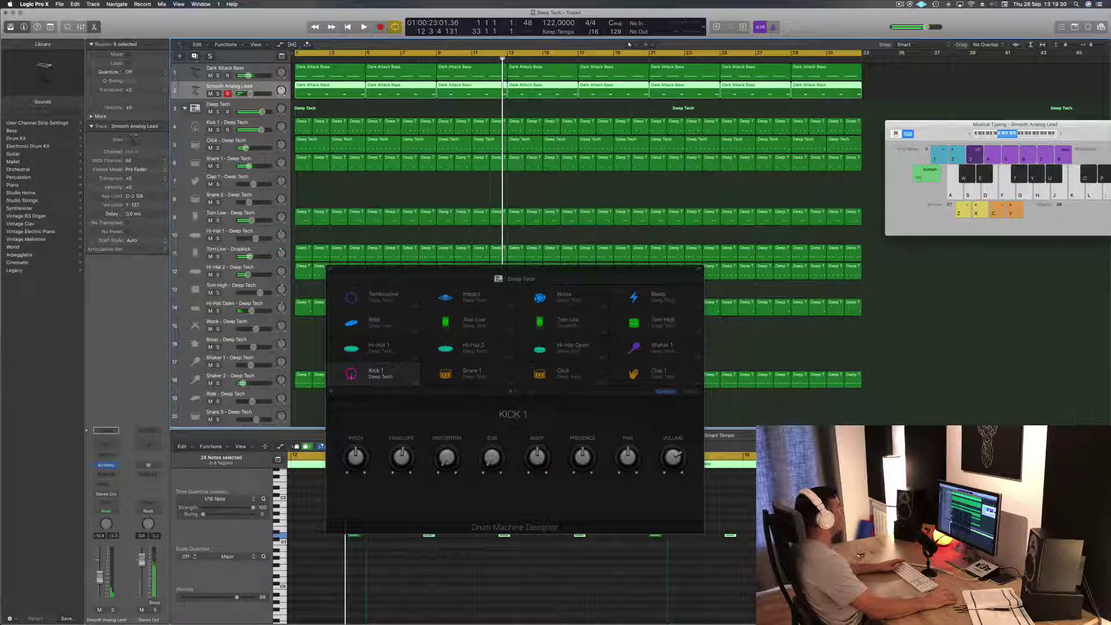
- Duplicate the Smooth Analog Lead track and copy the first four-bar Dark Attack Bass region onto the new track at bar 1
{"action": "key", "text": "super+d"}
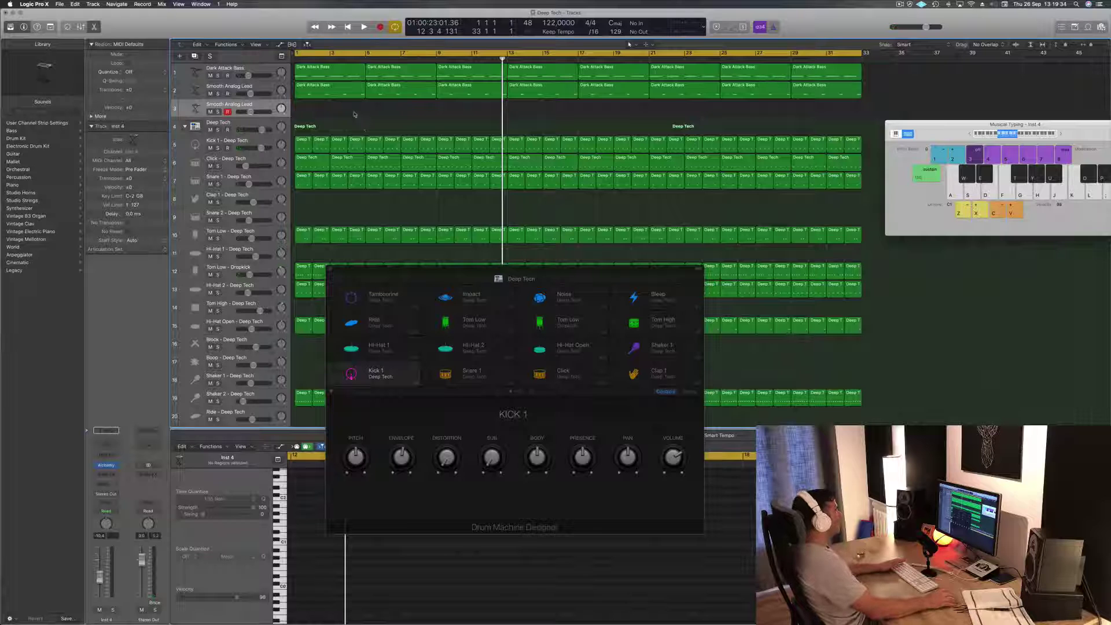
{"action": "left_click", "coordinate": [356, 74]}
{"action": "left_click_drag", "start_coordinate": [355, 87], "coordinate": [349, 115]}
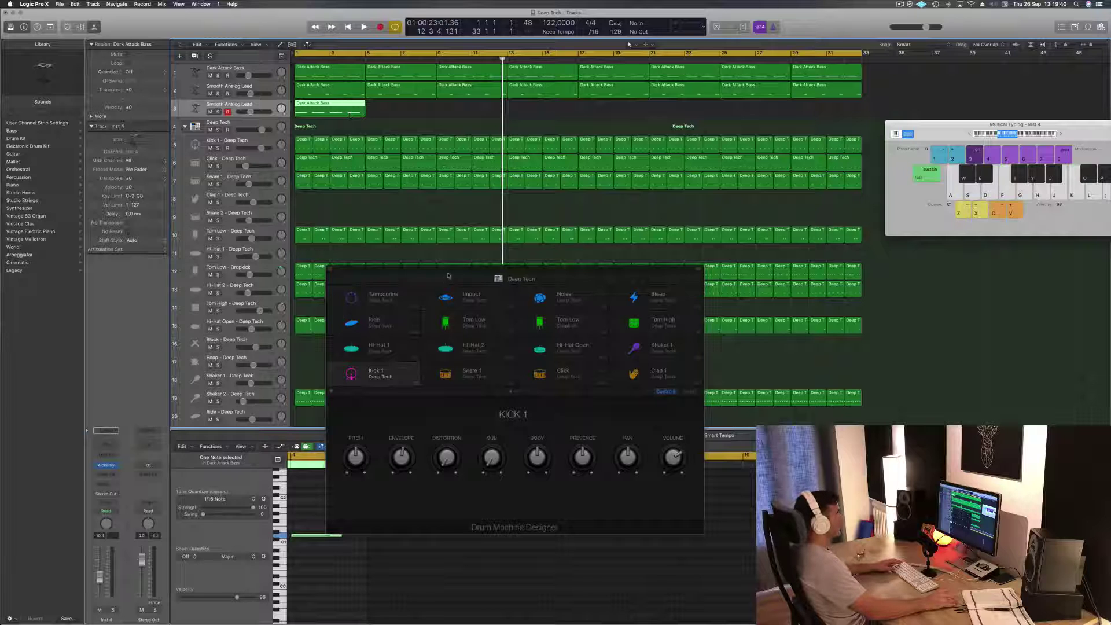
- Move the Drum Machine Designer window off the piano roll and copy the new region's four notes an octave higher
{"action": "left_click_drag", "start_coordinate": [448, 276], "coordinate": [768, 196]}
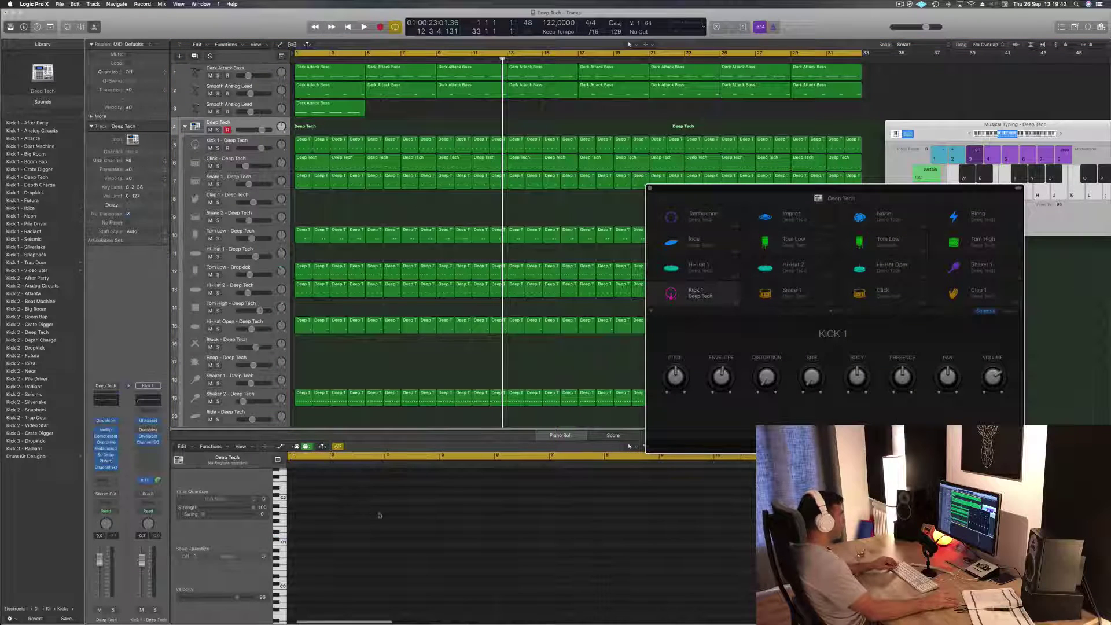
{"action": "left_click", "coordinate": [347, 109]}
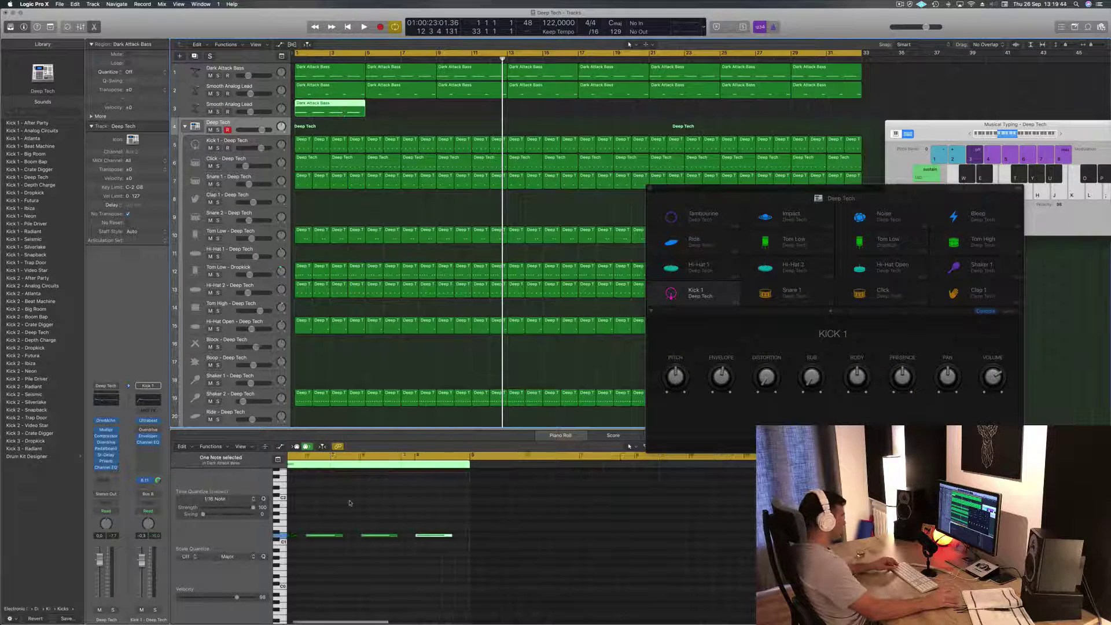
{"action": "left_click_drag", "start_coordinate": [318, 511], "coordinate": [471, 565]}
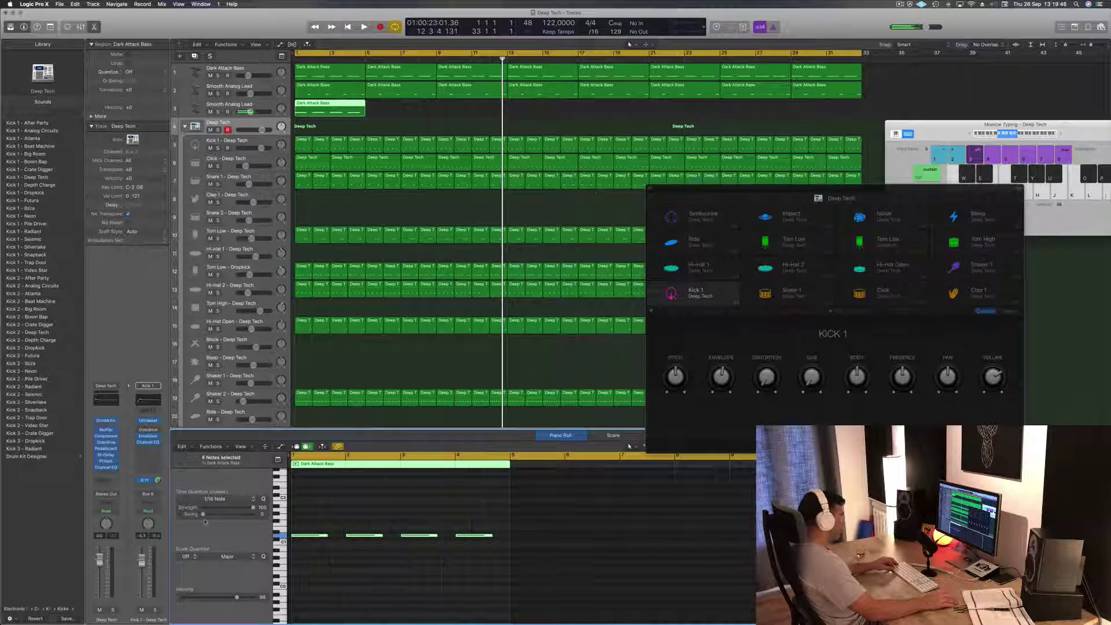
{"action": "left_click_drag", "start_coordinate": [315, 538], "coordinate": [314, 490]}
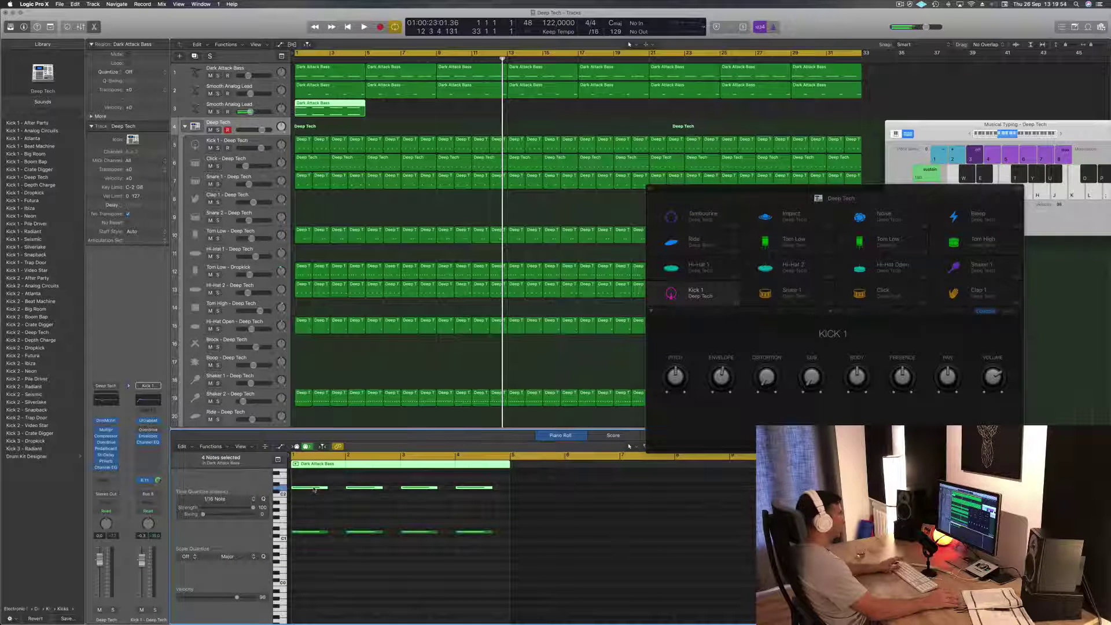
- Lengthen all eight notes in the new region to one full bar each while the project plays
{"action": "key", "text": "Return"}
{"action": "key", "text": "space"}
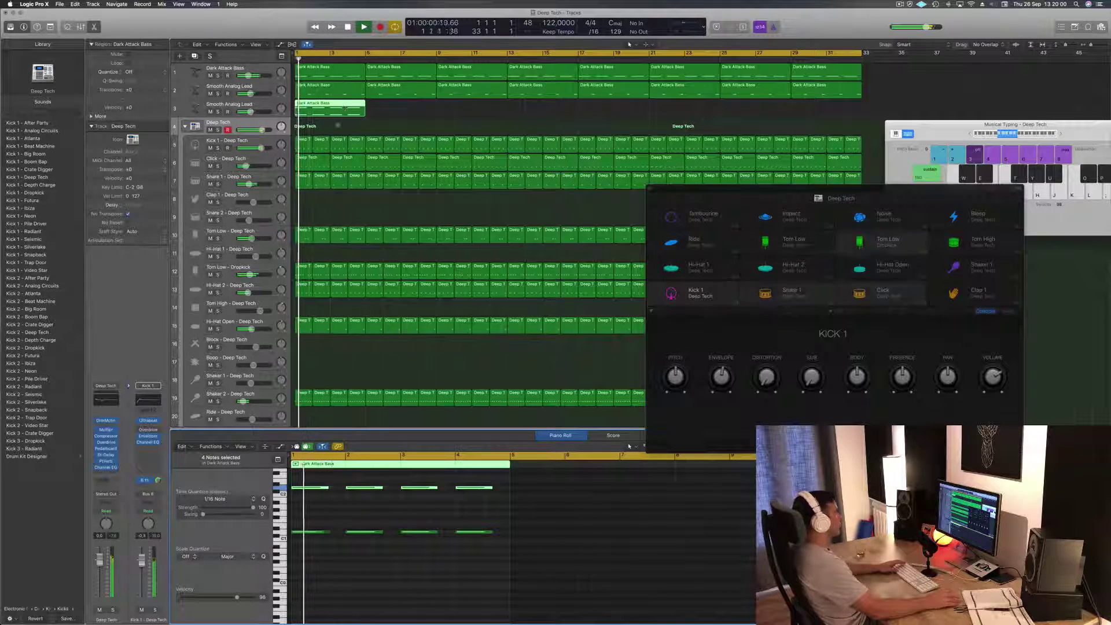
{"action": "left_click_drag", "start_coordinate": [306, 480], "coordinate": [509, 532]}
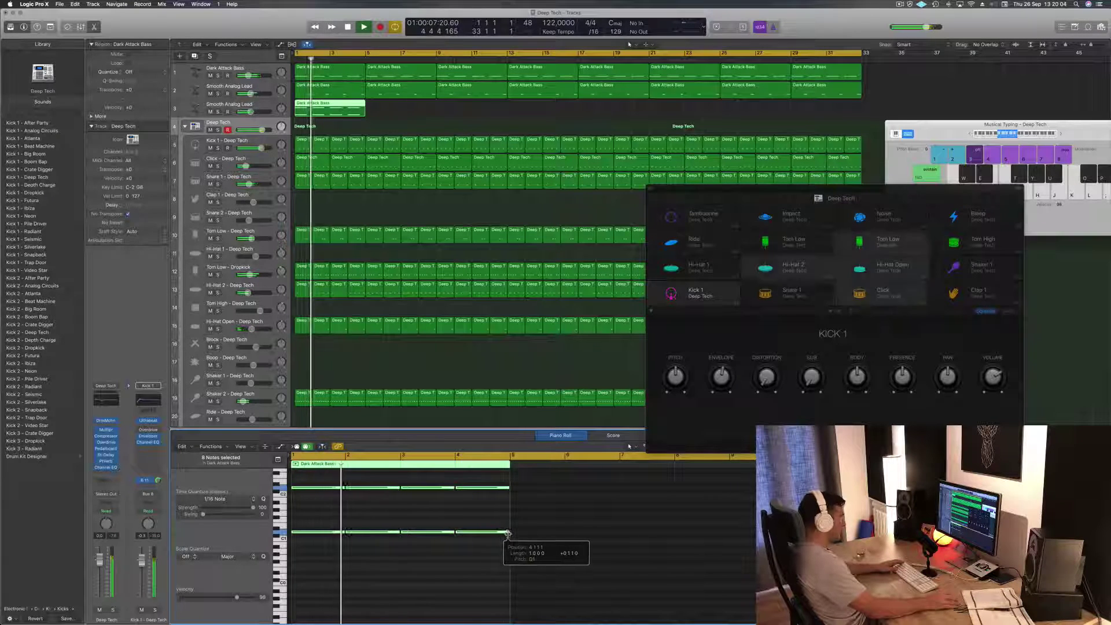
{"action": "key", "text": "Return"}
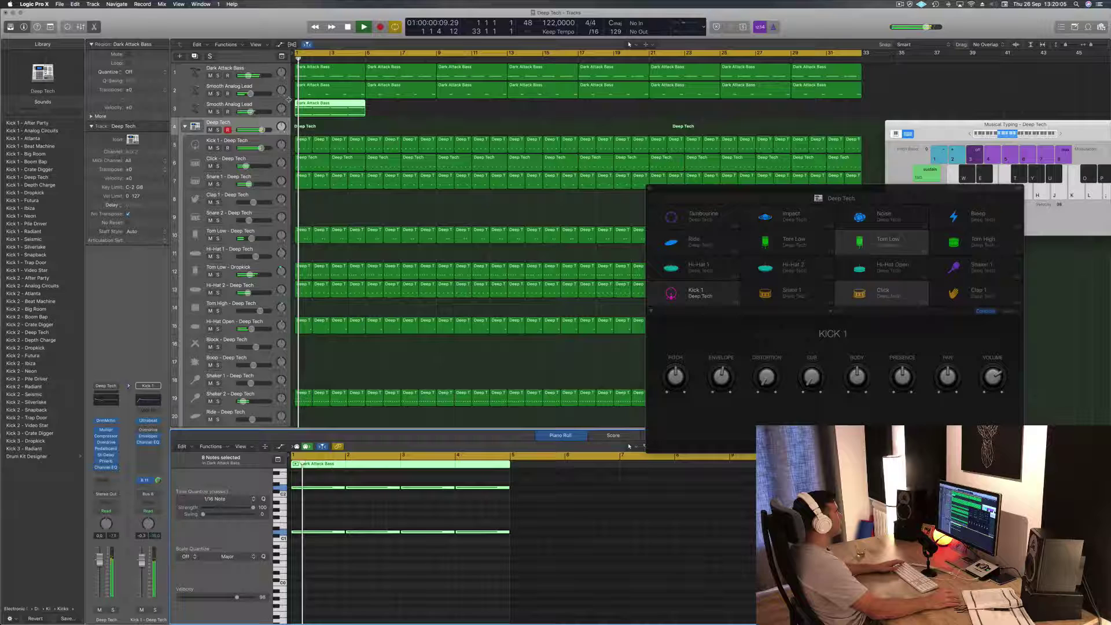
- Replace Alchemy on the duplicated lead track with a stereo Retro Synth and move its window off the track headers
{"action": "left_click", "coordinate": [255, 105]}
{"action": "key", "text": "space"}
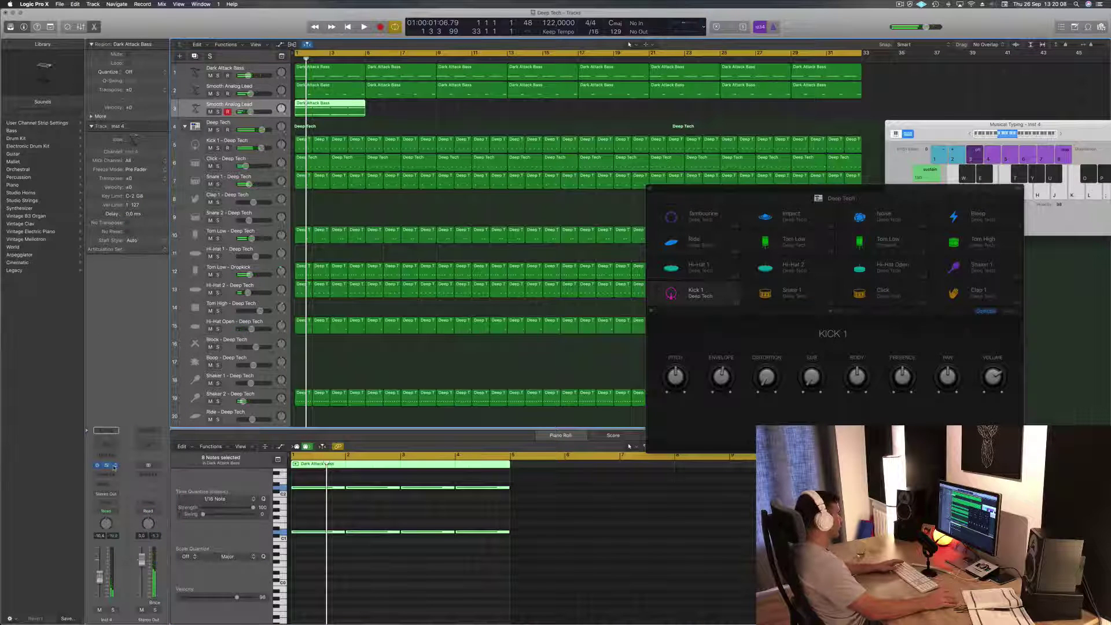
{"action": "left_click", "coordinate": [114, 466]}
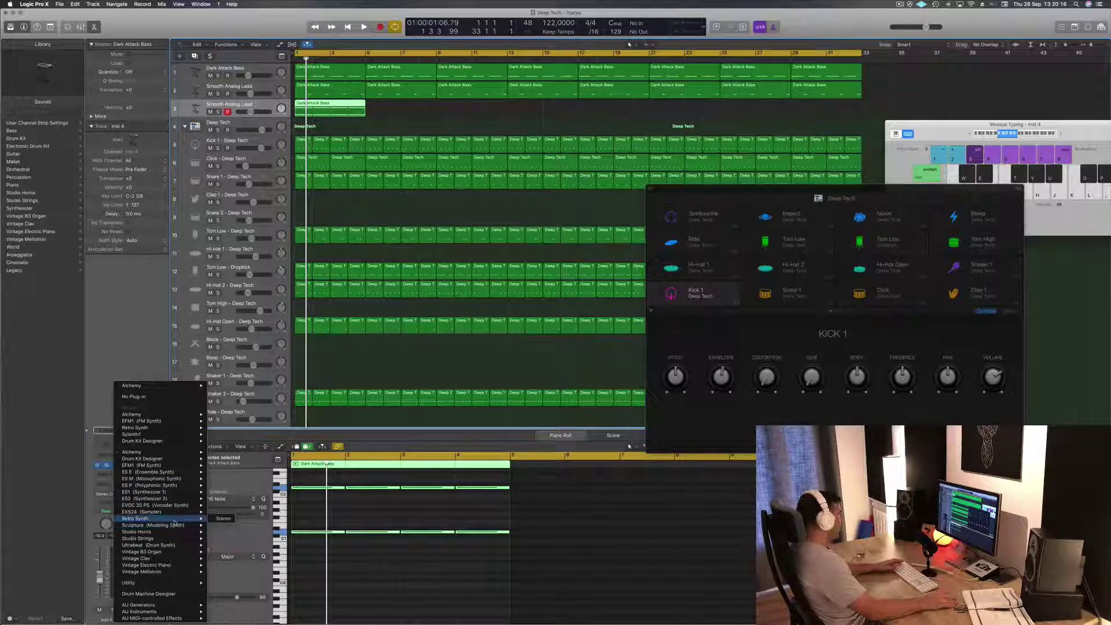
{"action": "left_click", "coordinate": [220, 518]}
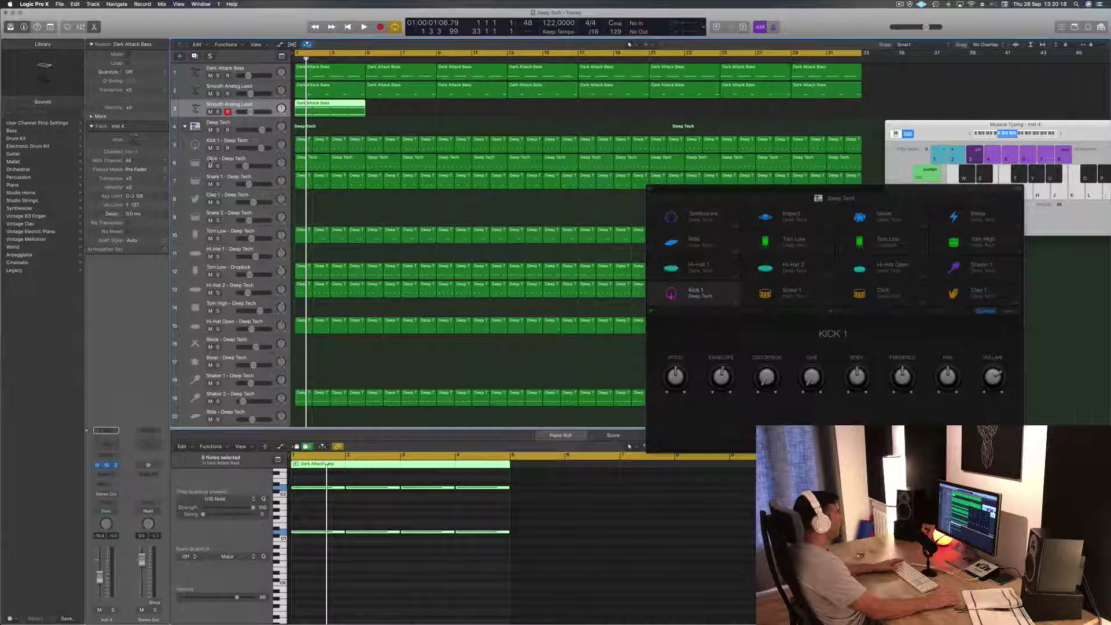
{"action": "left_click_drag", "start_coordinate": [208, 25], "coordinate": [651, 147]}
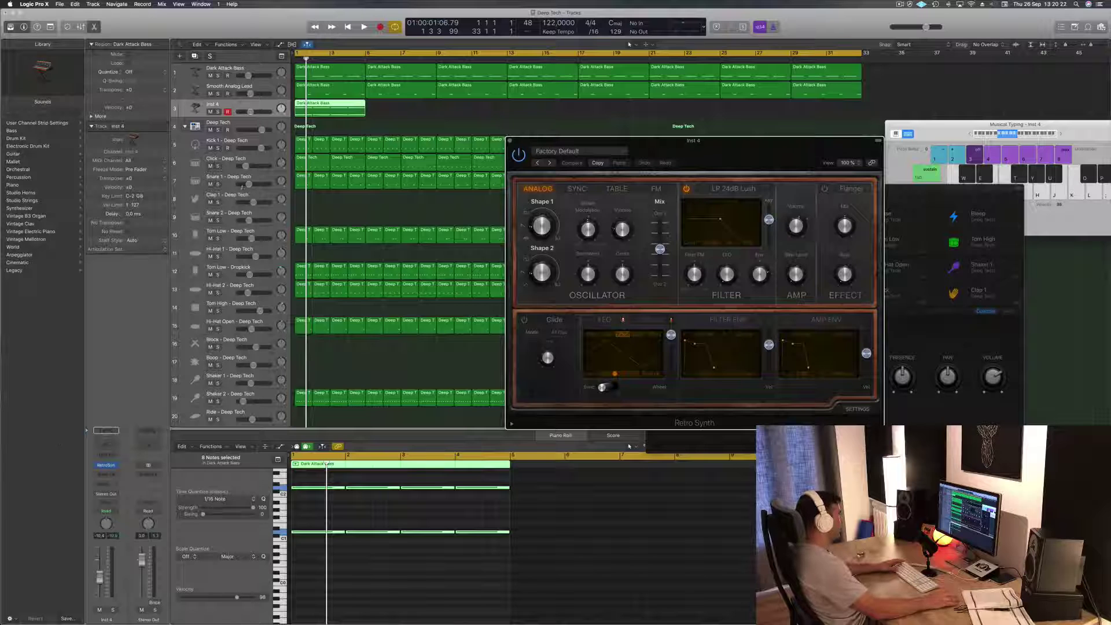
- Add an Arpeggiator MIDI effect to the Retro Synth track and move its window away from the track list
{"action": "left_click", "coordinate": [110, 455]}
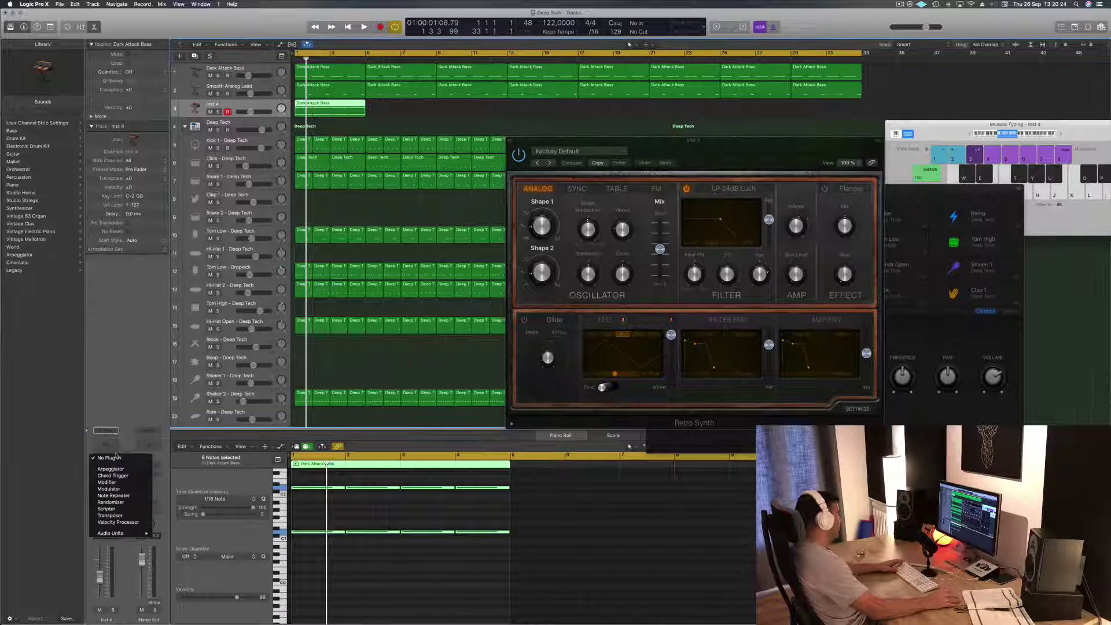
{"action": "left_click", "coordinate": [110, 469]}
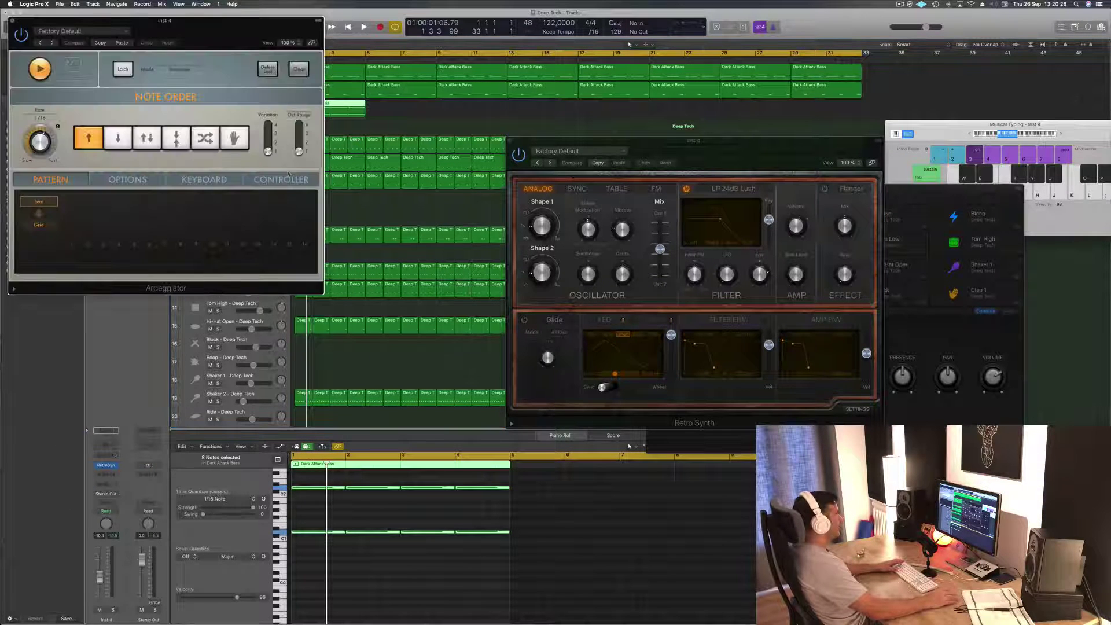
{"action": "left_click_drag", "start_coordinate": [178, 21], "coordinate": [916, 170]}
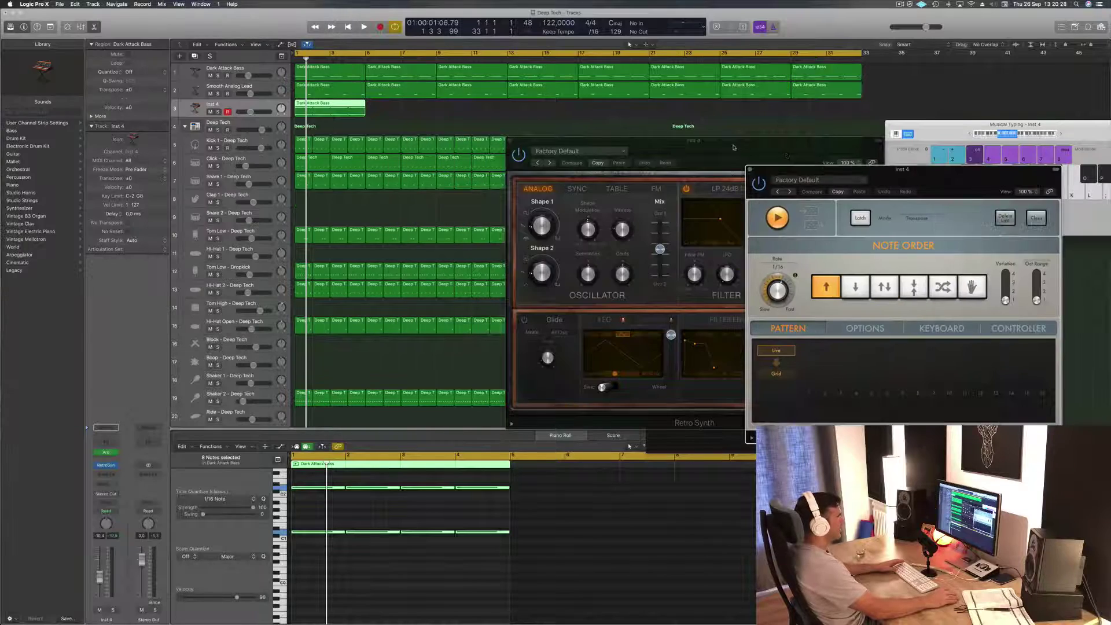
- Lower the Retro Synth filter cutoff during playback, audition the arpeggio, and move the synth window clear of the piano roll
{"action": "left_click_drag", "start_coordinate": [741, 148], "coordinate": [652, 189]}
{"action": "left_click_drag", "start_coordinate": [621, 256], "coordinate": [603, 257]}
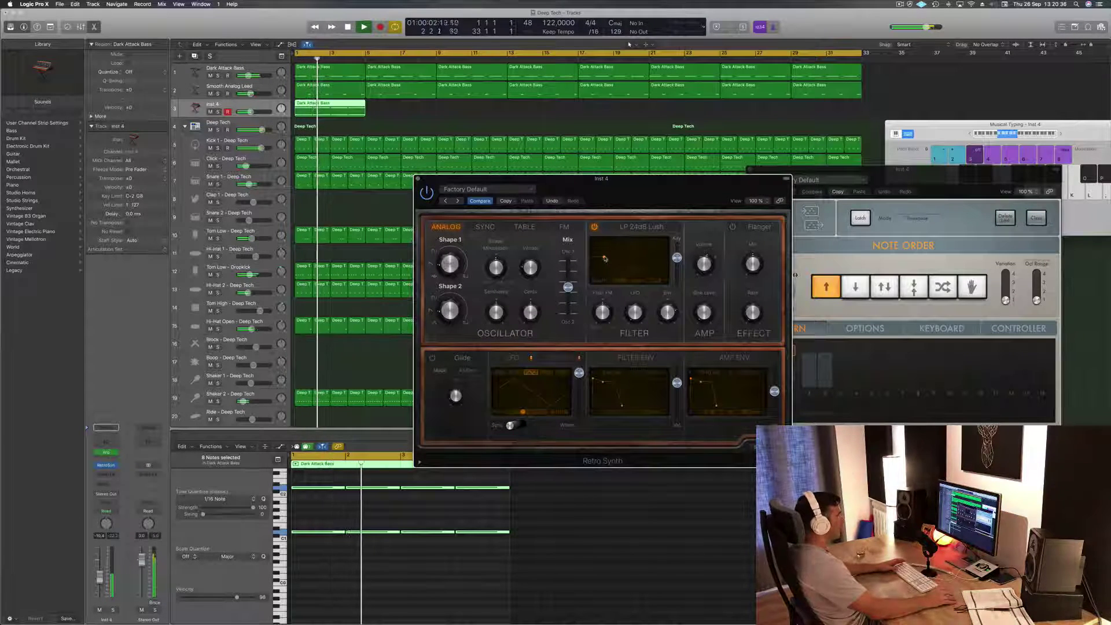
{"action": "left_click_drag", "start_coordinate": [659, 202], "coordinate": [620, 205]}
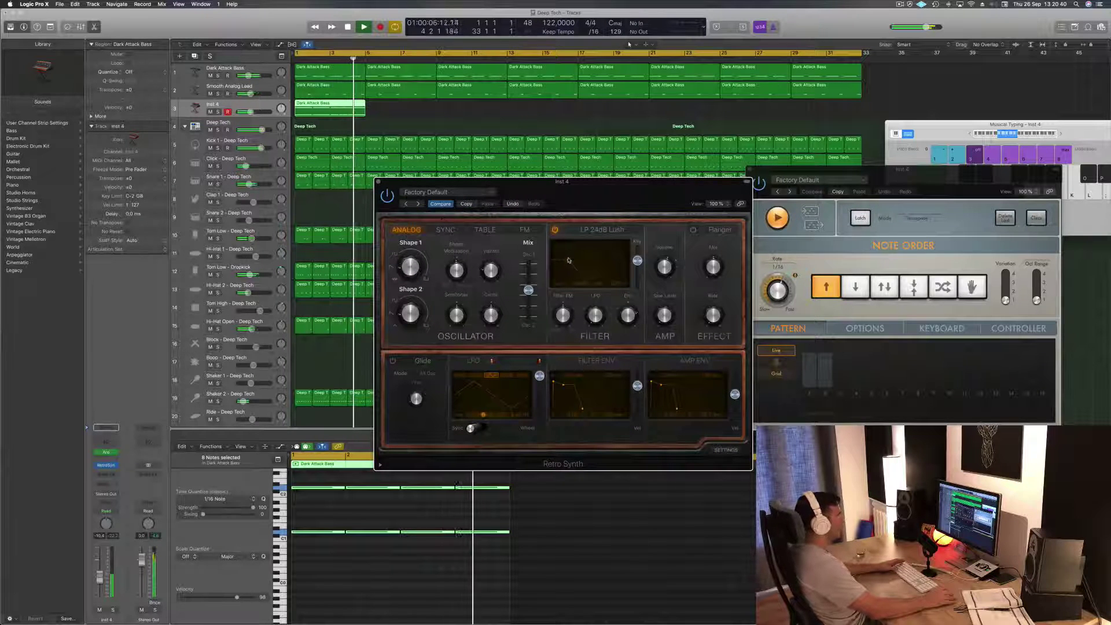
{"action": "key", "text": "space"}
{"action": "left_click", "coordinate": [398, 566]}
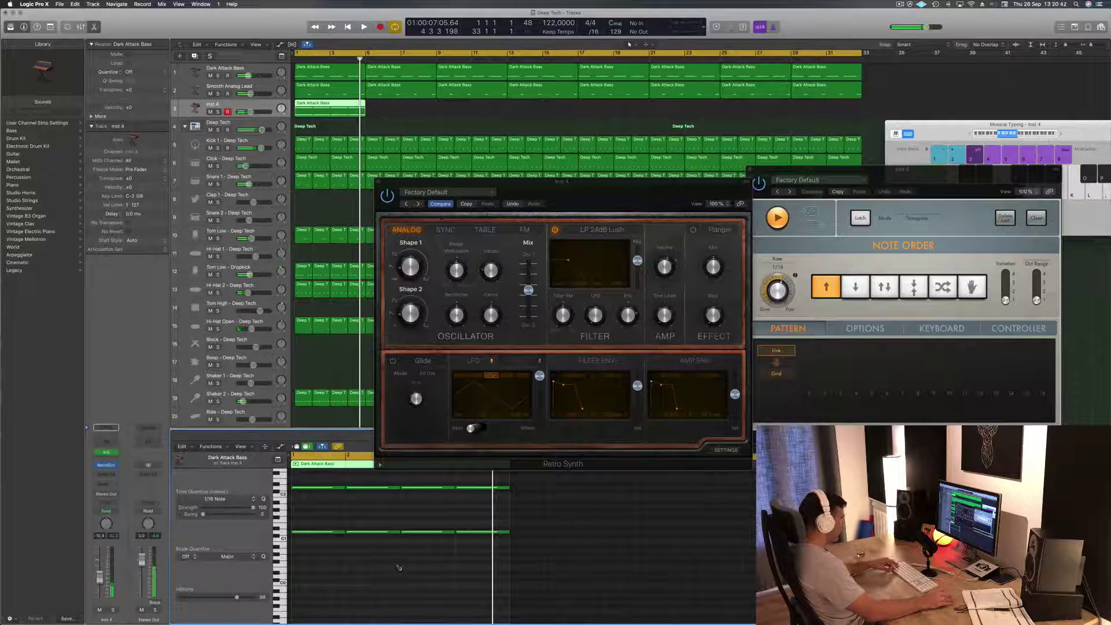
{"action": "key", "text": "space"}
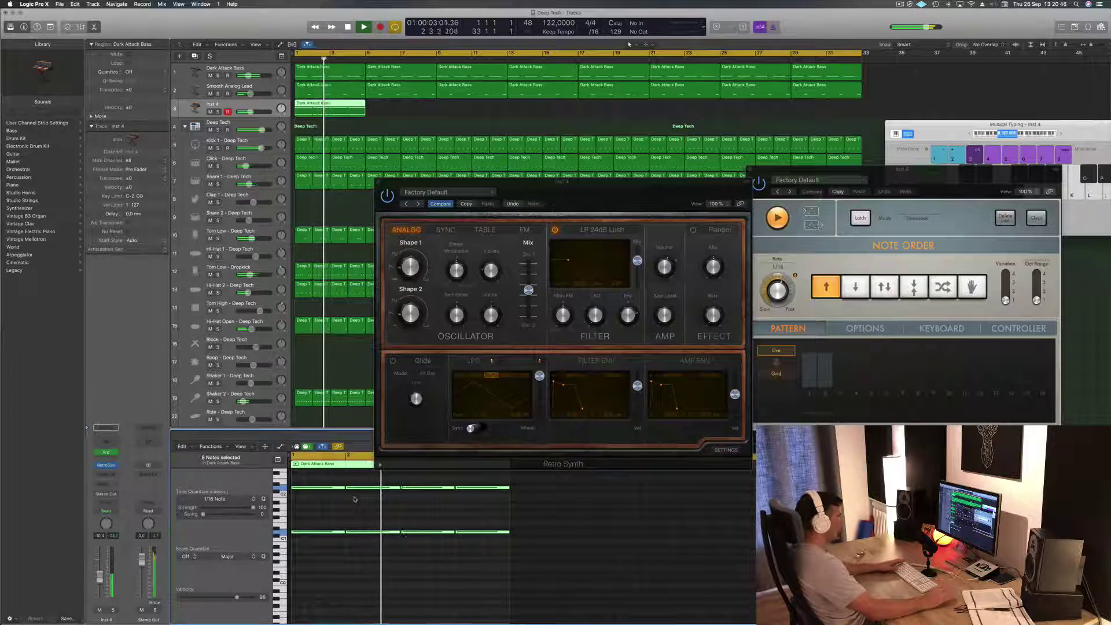
{"action": "left_click_drag", "start_coordinate": [619, 188], "coordinate": [931, 169]}
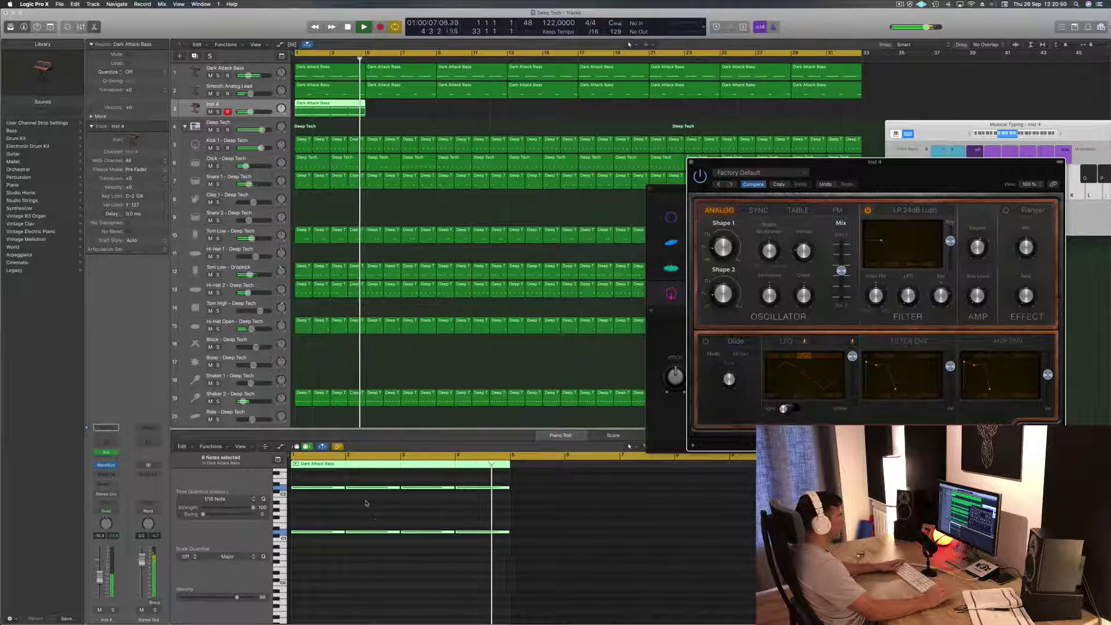
{"action": "key", "text": "space"}
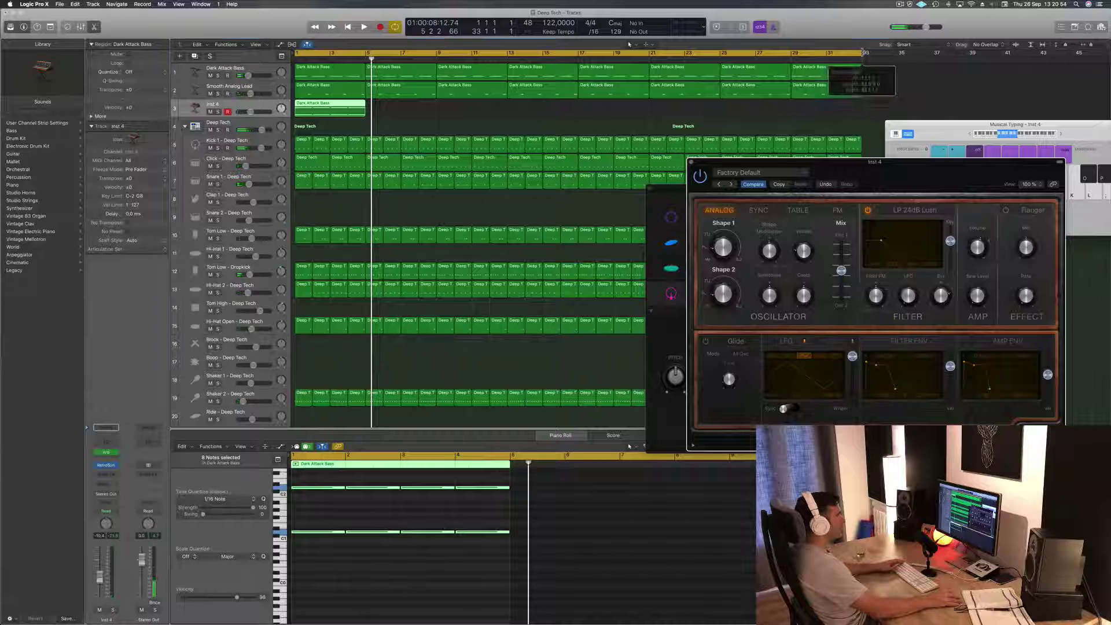
- Shorten the cycle range to end at bar 5 and delete the Inst 4 notes in bars 3 and 4
{"action": "left_click_drag", "start_coordinate": [862, 62], "coordinate": [363, 85]}
{"action": "key", "text": "space"}
{"action": "left_click", "coordinate": [338, 584]}
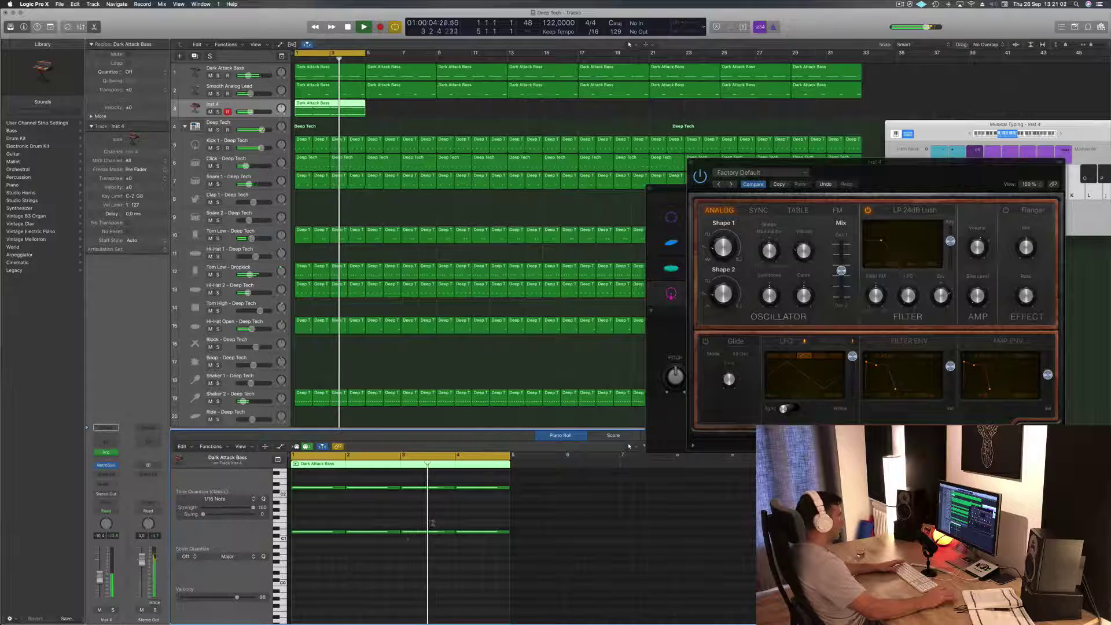
{"action": "left_click_drag", "start_coordinate": [418, 476], "coordinate": [496, 561]}
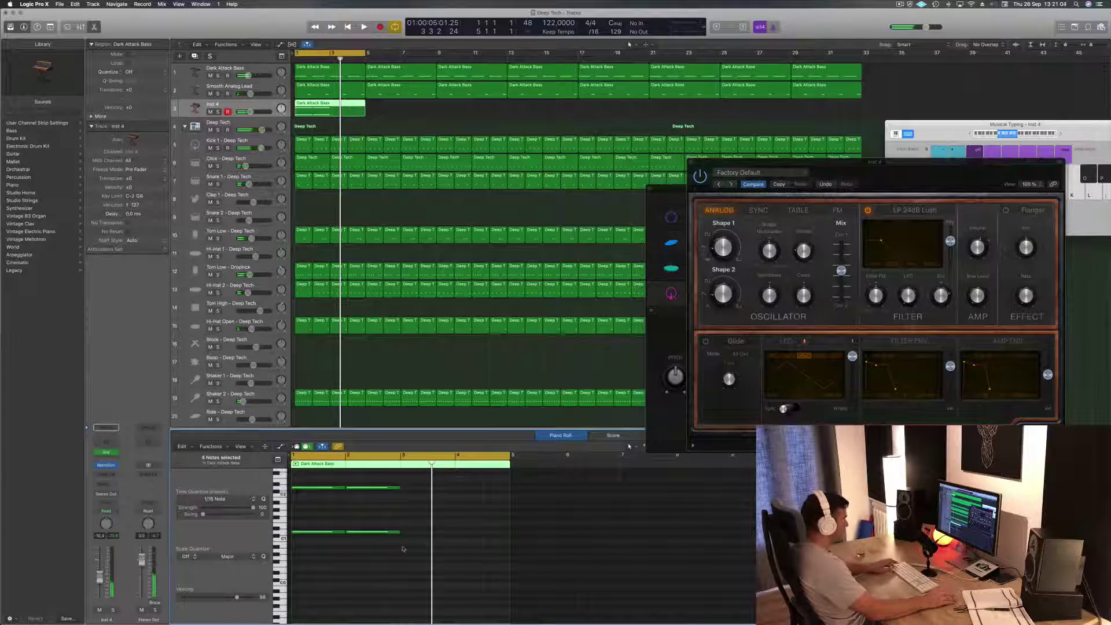
- Examine the remaining Inst 4 notes in bars 1 and 2 up close and audition them from the start
{"action": "key", "text": "super+Right"}
{"action": "key", "text": "super+Right"}
{"action": "key", "text": "super+Right"}
{"action": "scroll", "coordinate": [404, 550], "scroll_direction": "left", "scroll_amount": 3}
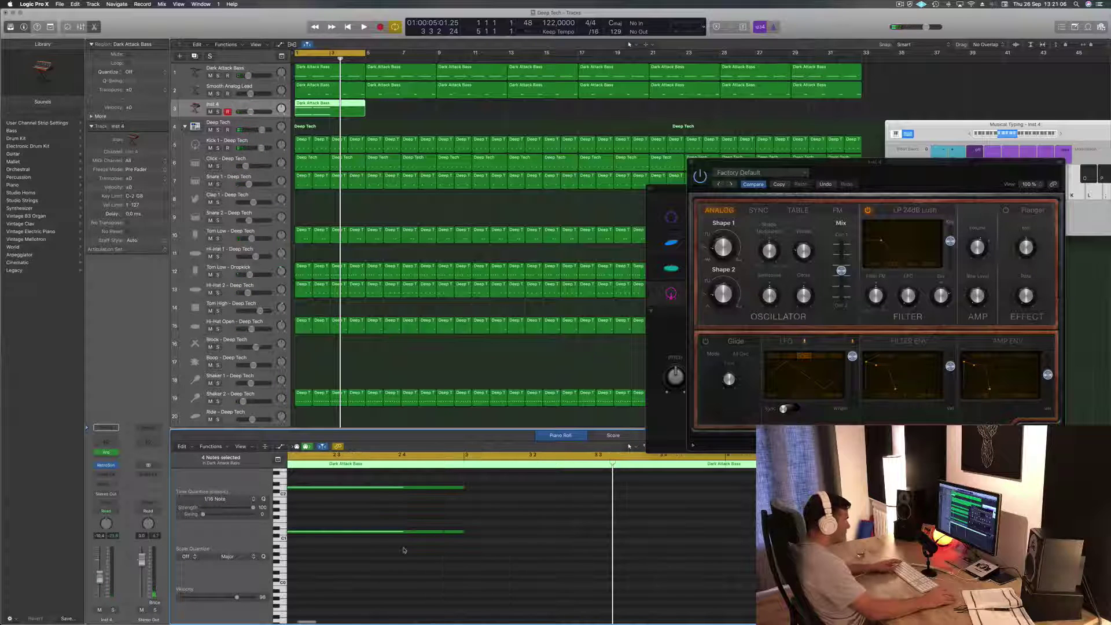
{"action": "scroll", "coordinate": [441, 519], "scroll_direction": "left", "scroll_amount": 3}
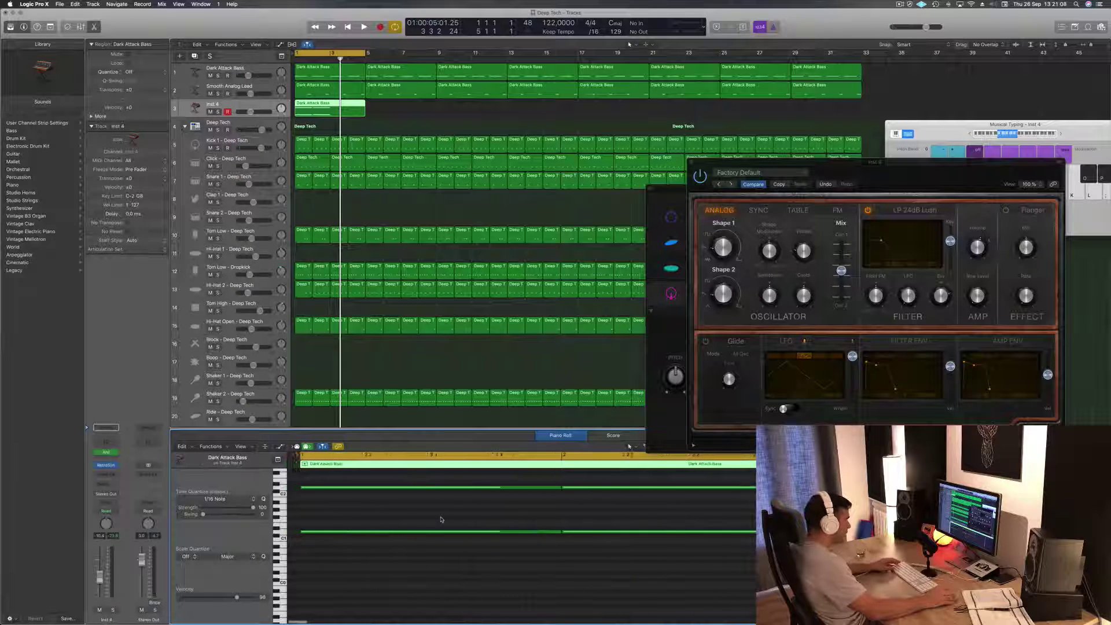
{"action": "key", "text": "super+a"}
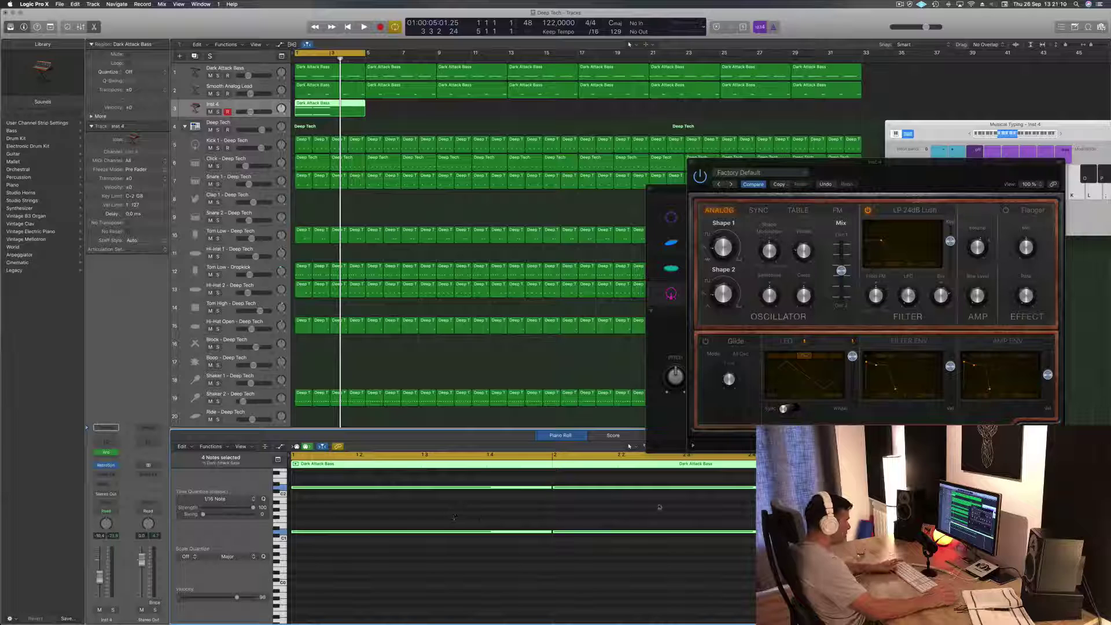
{"action": "left_click", "coordinate": [454, 517]}
{"action": "key", "text": "z"}
{"action": "key", "text": "space"}
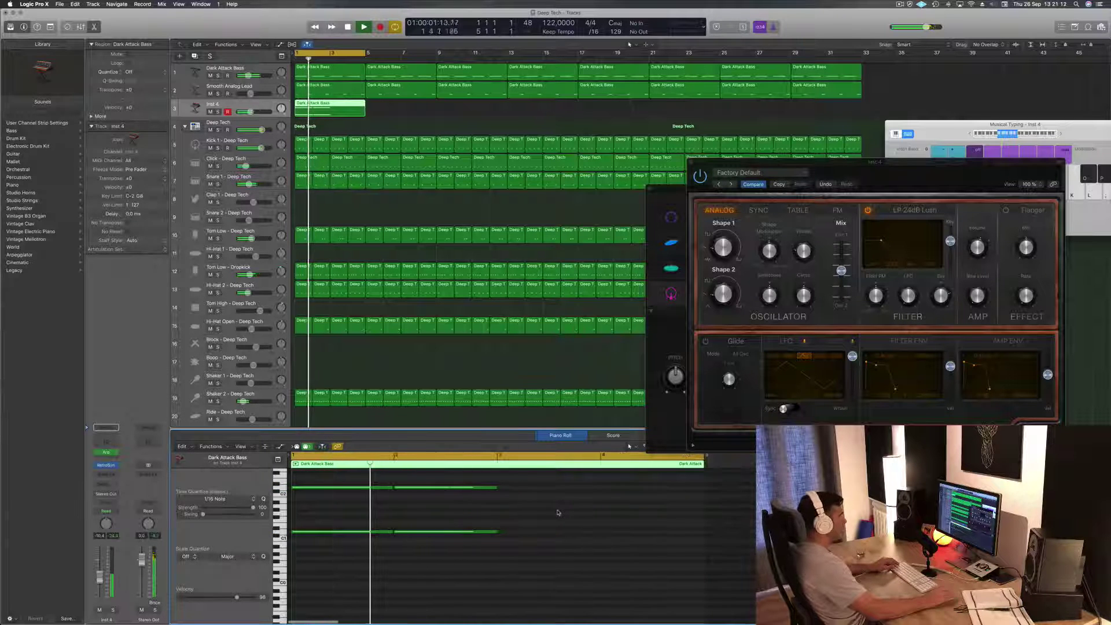
{"action": "key", "text": "super+Left"}
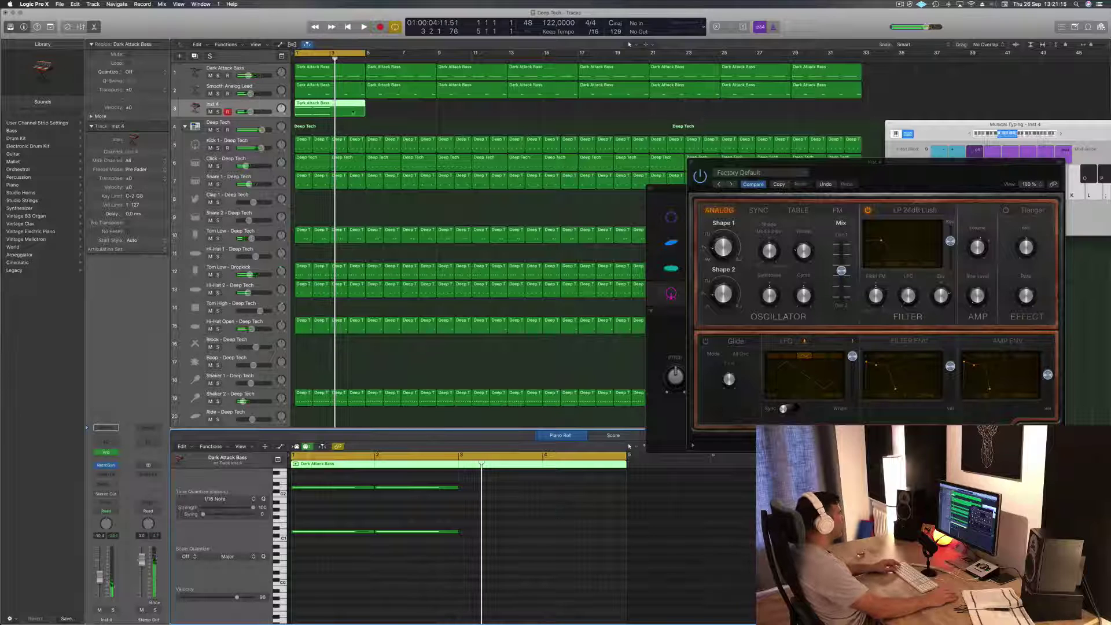
- Split the Inst 4 region at bar 3, replace its empty second half with a copy of the first half, and audition it
{"action": "key", "text": "super+t"}
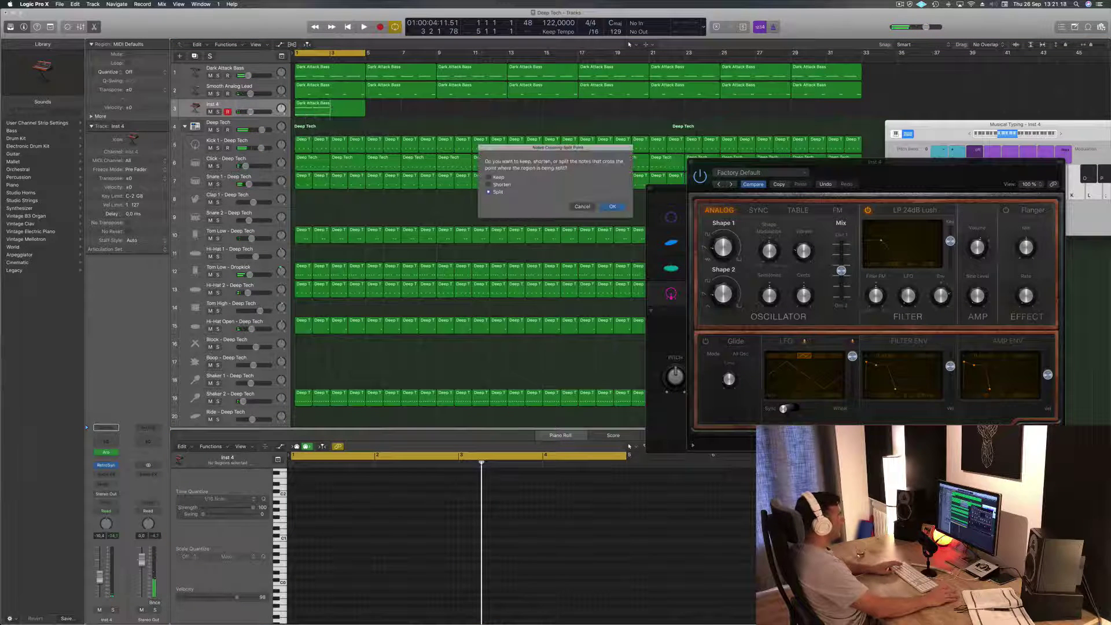
{"action": "left_click", "coordinate": [611, 206]}
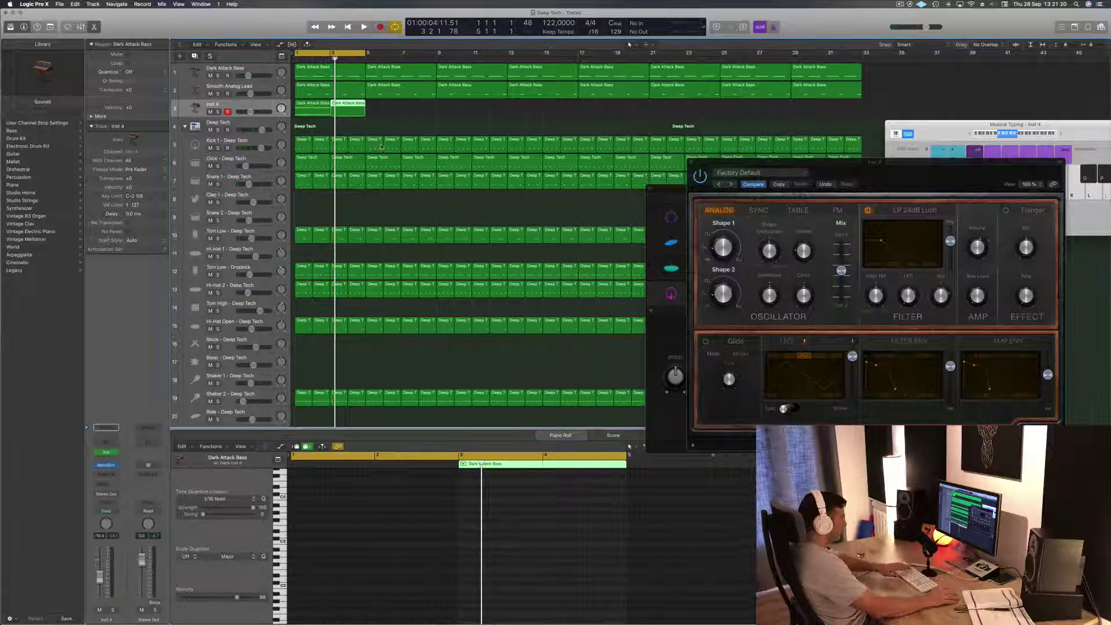
{"action": "key", "text": "Delete"}
{"action": "left_click_drag", "start_coordinate": [308, 110], "coordinate": [342, 110]}
{"action": "left_click", "coordinate": [233, 106]}
{"action": "key", "text": "space"}
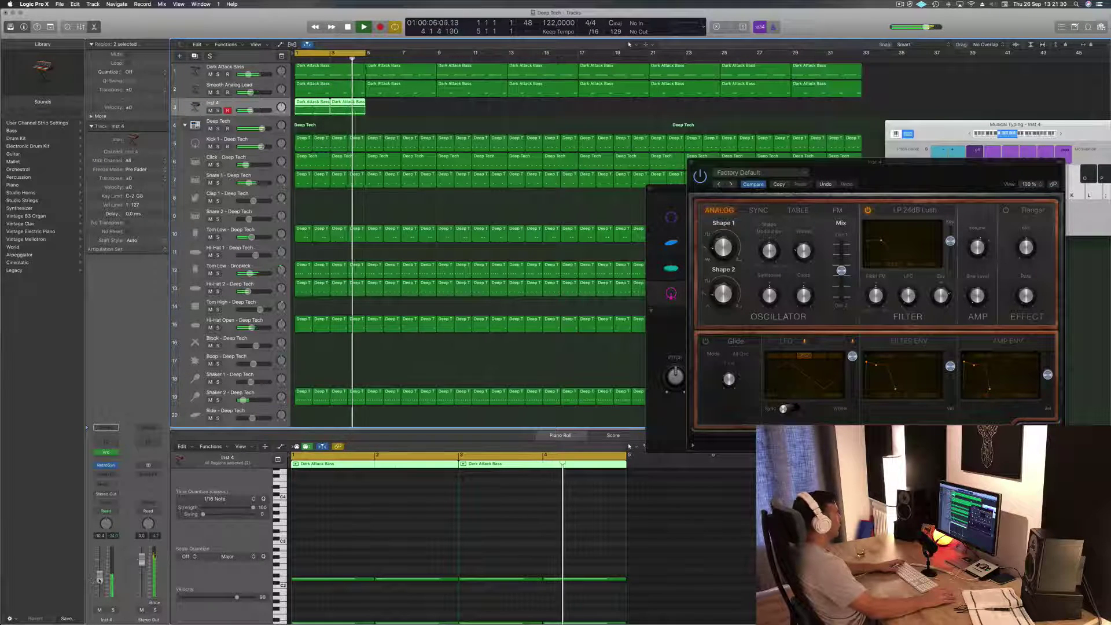
- Replay from the start, move the Retro Synth window clear of the Arpeggiator, and extend the cycle range to bar 9
{"action": "key", "text": "Return"}
{"action": "key", "text": "space"}
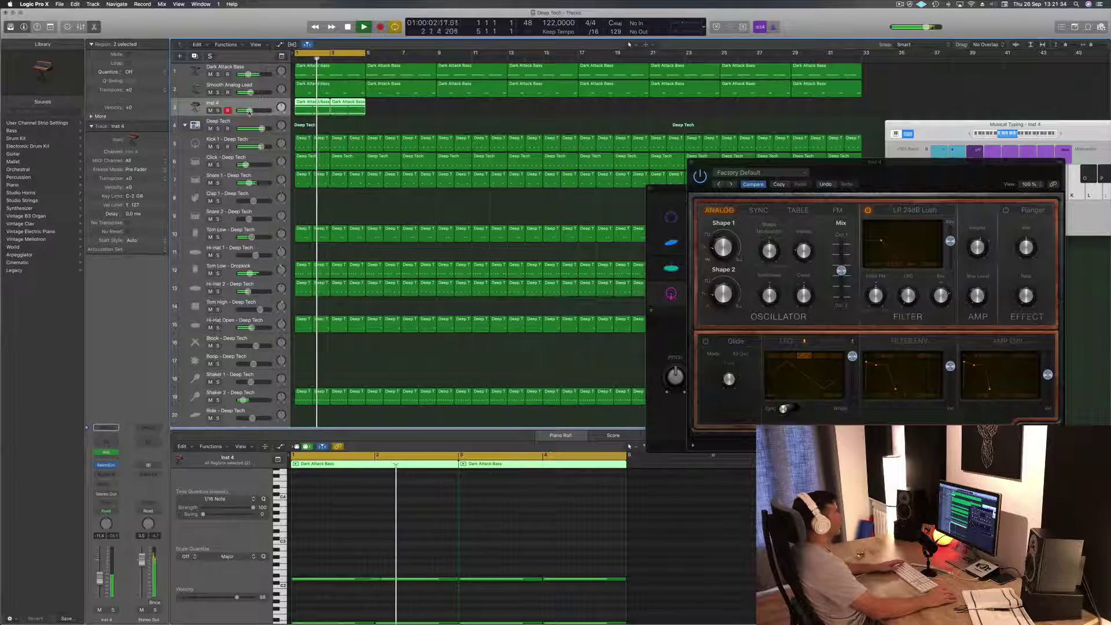
{"action": "left_click_drag", "start_coordinate": [742, 226], "coordinate": [496, 221]}
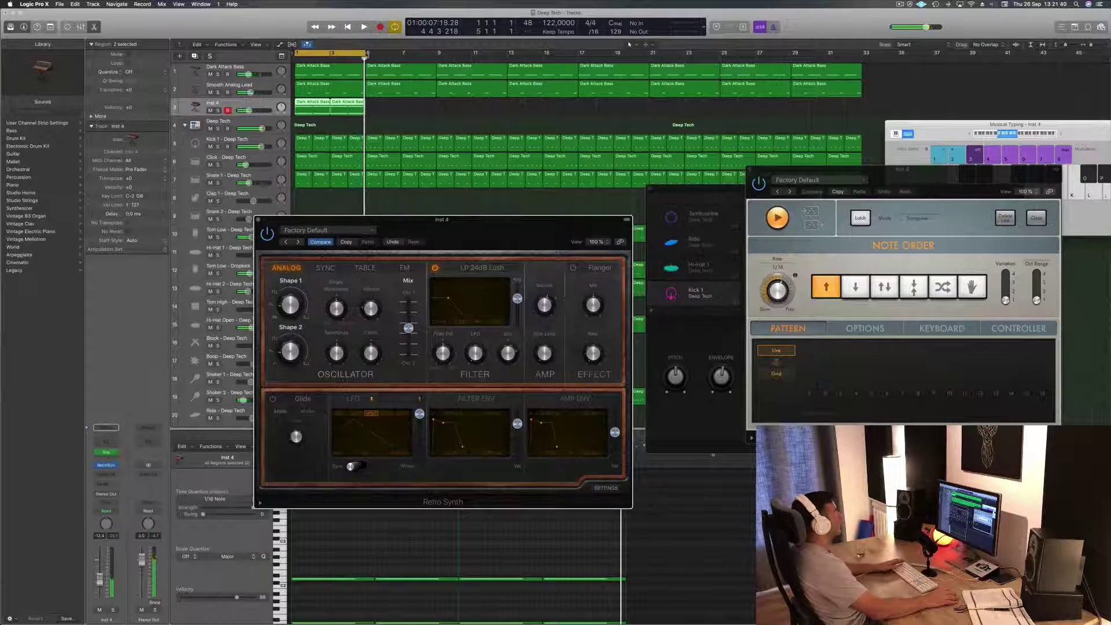
{"action": "left_click", "coordinate": [362, 74]}
{"action": "left_click_drag", "start_coordinate": [365, 53], "coordinate": [440, 58]}
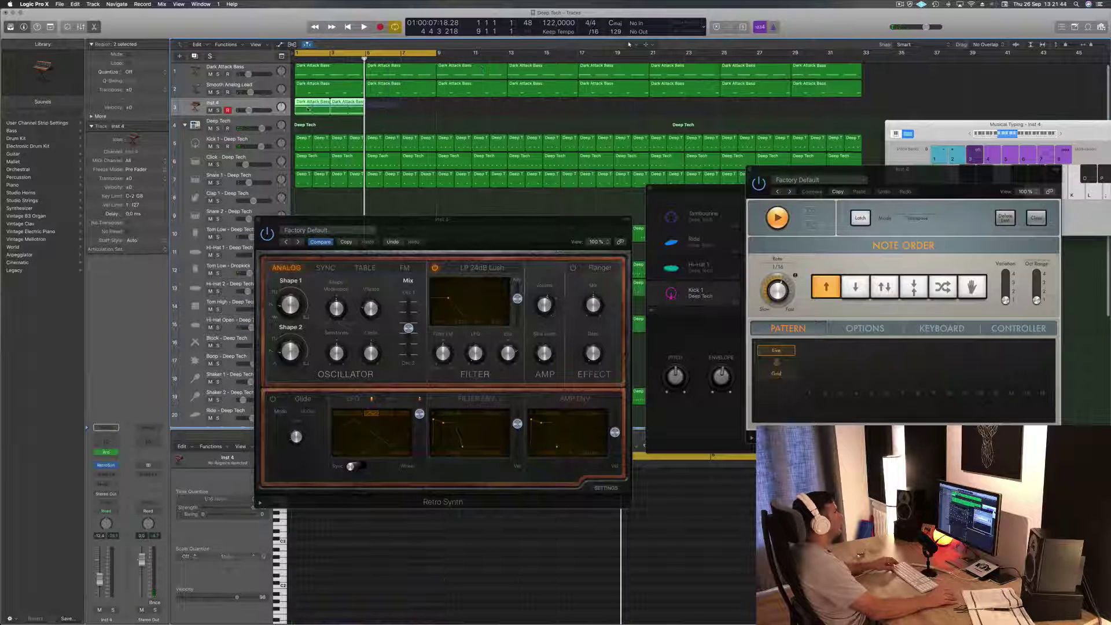
- Copy the two Inst 4 regions from bars 1 to 4 into bars 5 to 8 and play from the start
{"action": "left_click_drag", "start_coordinate": [314, 106], "coordinate": [380, 108]}
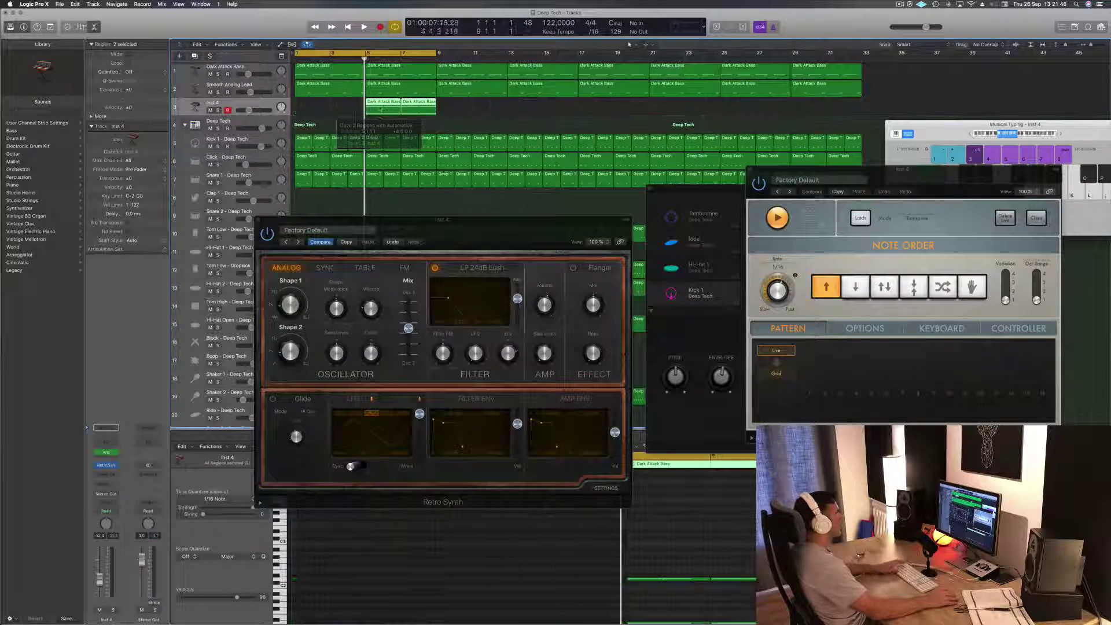
{"action": "key", "text": "space"}
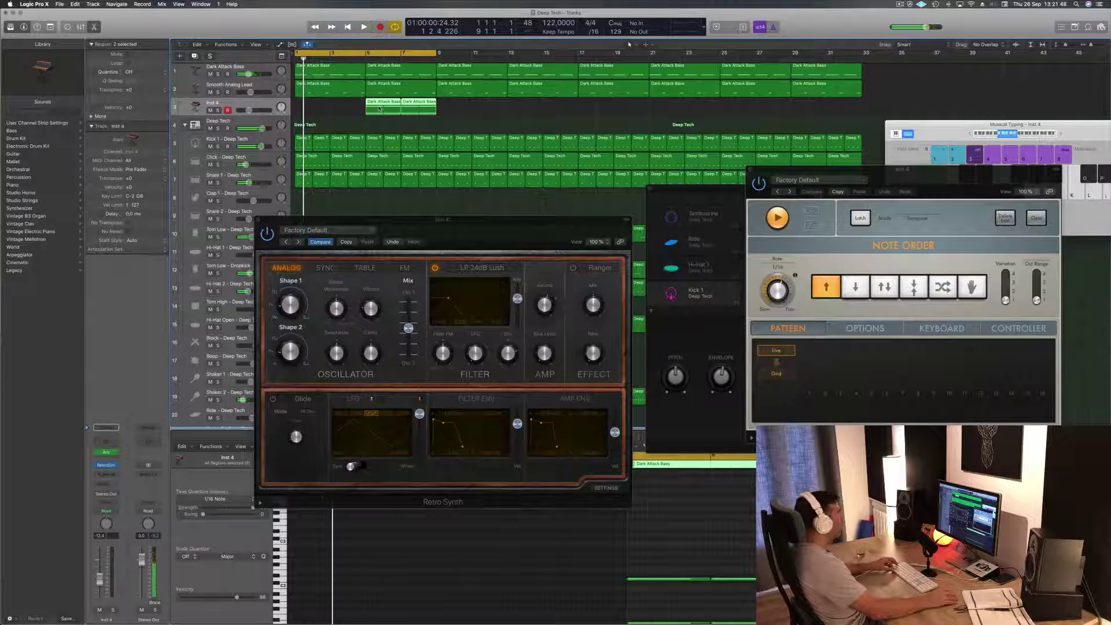
{"action": "key", "text": "space"}
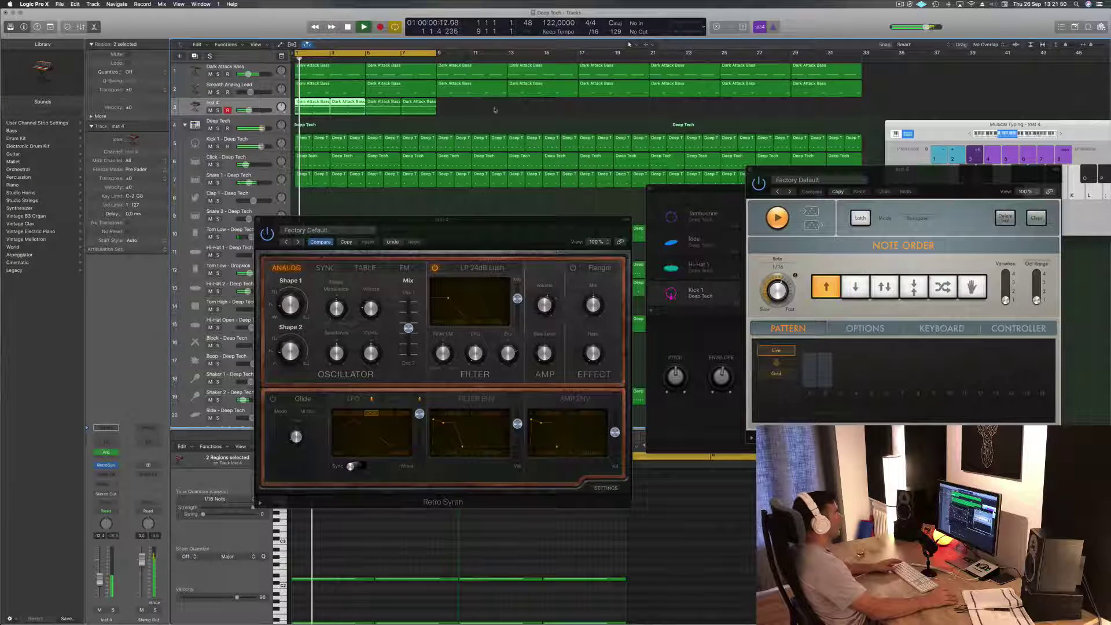
{"action": "left_click", "coordinate": [492, 111]}
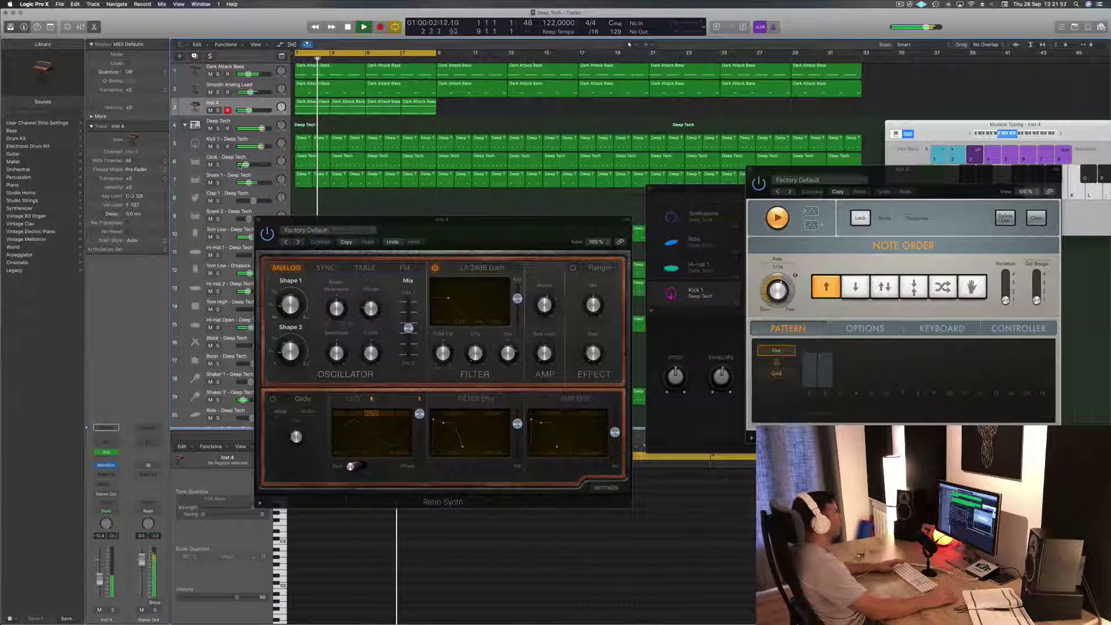
- Adjust the Retro Synth's filter cutoff and oscillator shape by ear, repositioning its window and replaying the loop
{"action": "left_click_drag", "start_coordinate": [507, 246], "coordinate": [616, 232]}
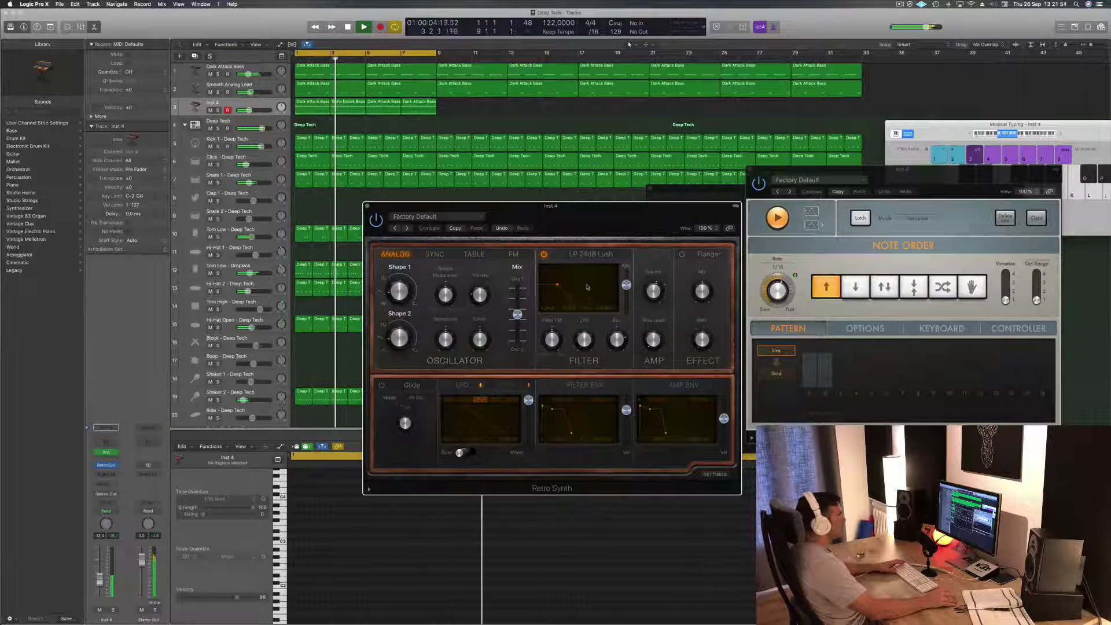
{"action": "mouse_move", "coordinate": [559, 286]}
{"action": "left_mouse_down"}
{"action": "mouse_move", "coordinate": [571, 285]}
{"action": "mouse_move", "coordinate": [562, 286]}
{"action": "left_mouse_up"}
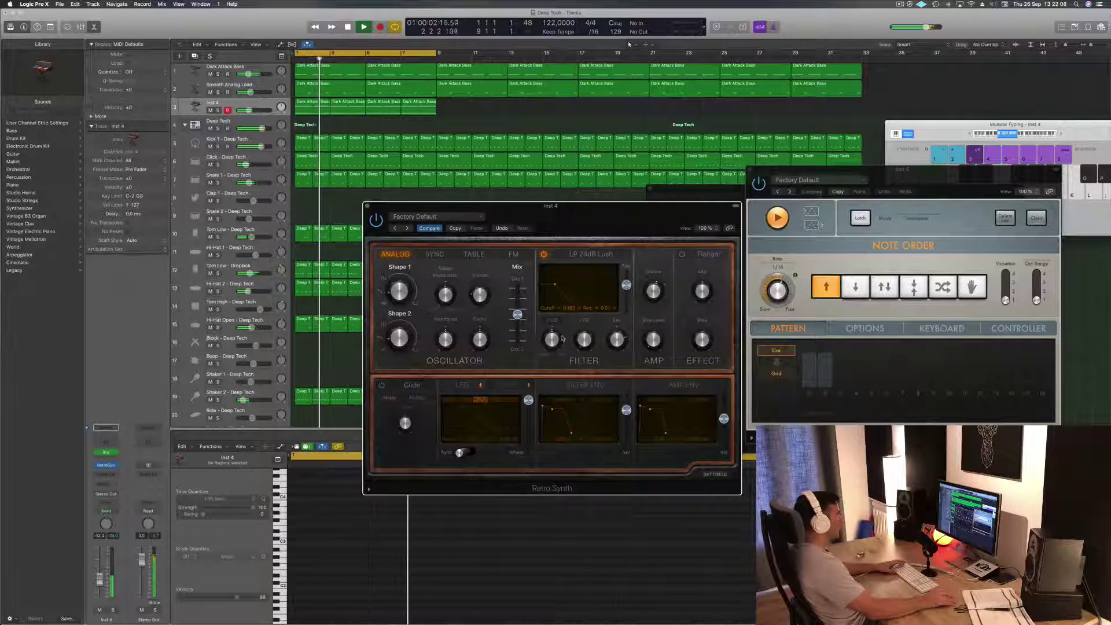
{"action": "mouse_move", "coordinate": [403, 269]}
{"action": "left_click_drag", "start_coordinate": [403, 270], "coordinate": [397, 308]}
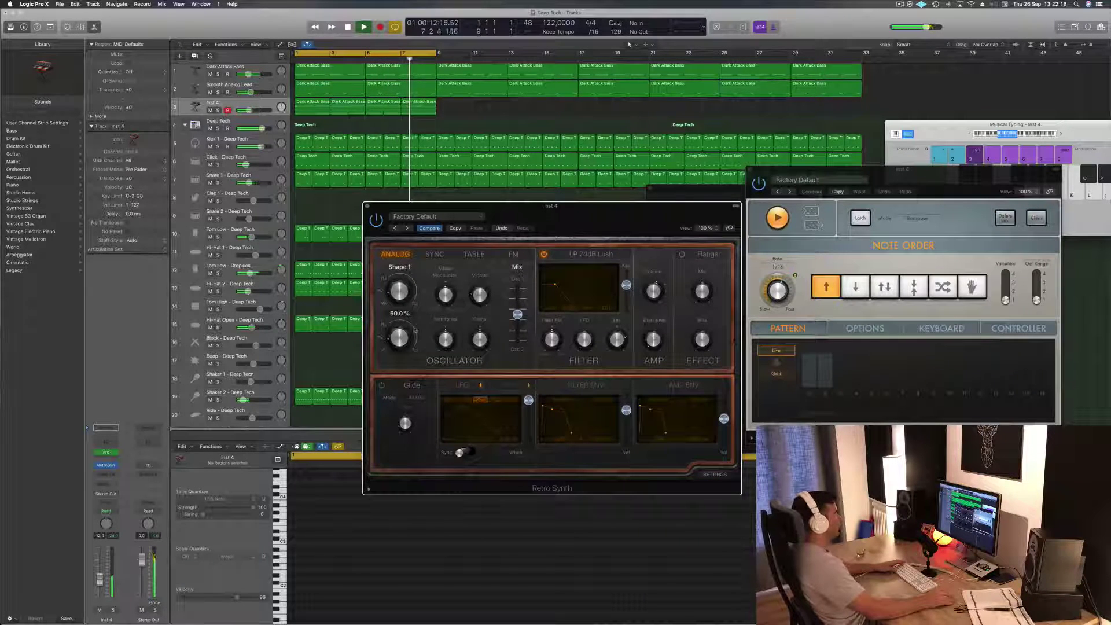
{"action": "key", "text": "space"}
{"action": "left_click_drag", "start_coordinate": [551, 206], "coordinate": [512, 167]}
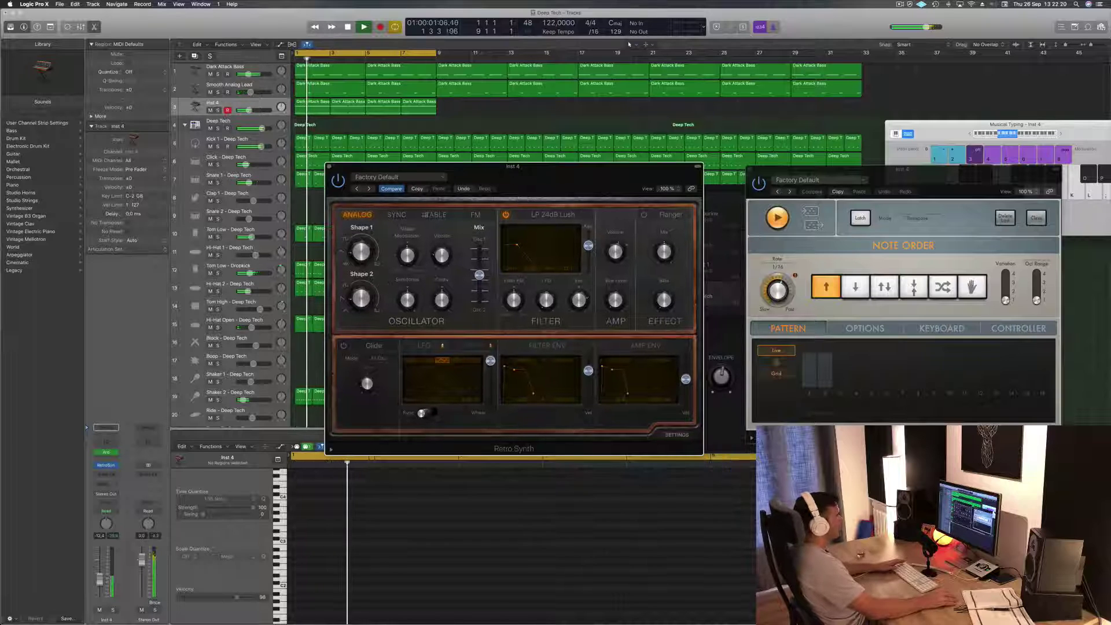
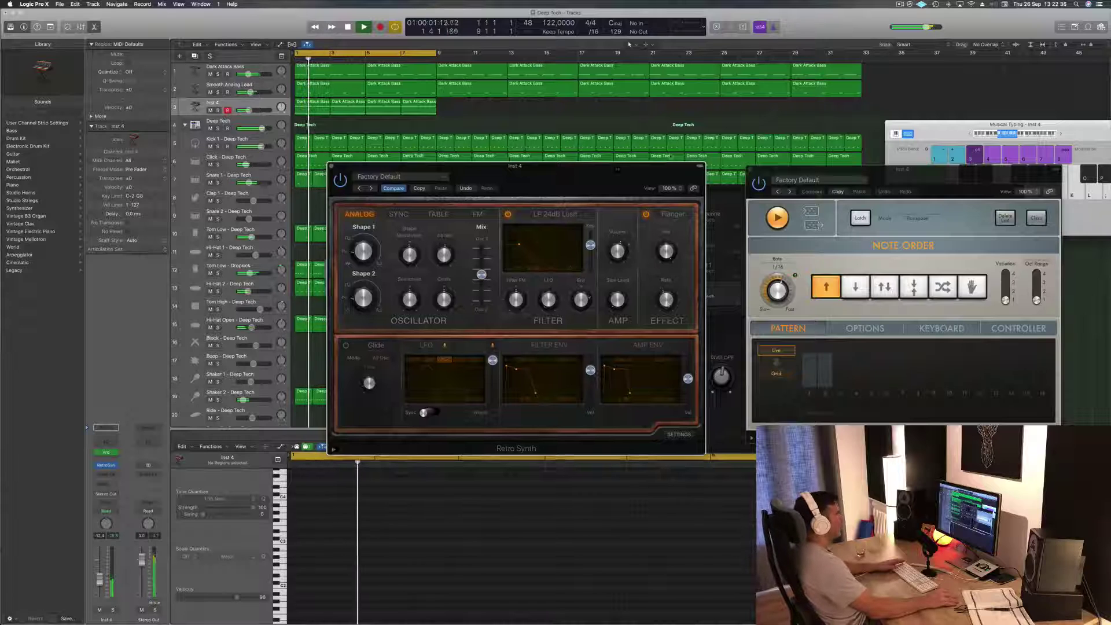
- Dial in the Retro Synth flanger's rate and mix and tweak its filter envelope while the loop plays
{"action": "left_click_drag", "start_coordinate": [399, 211], "coordinate": [549, 174]}
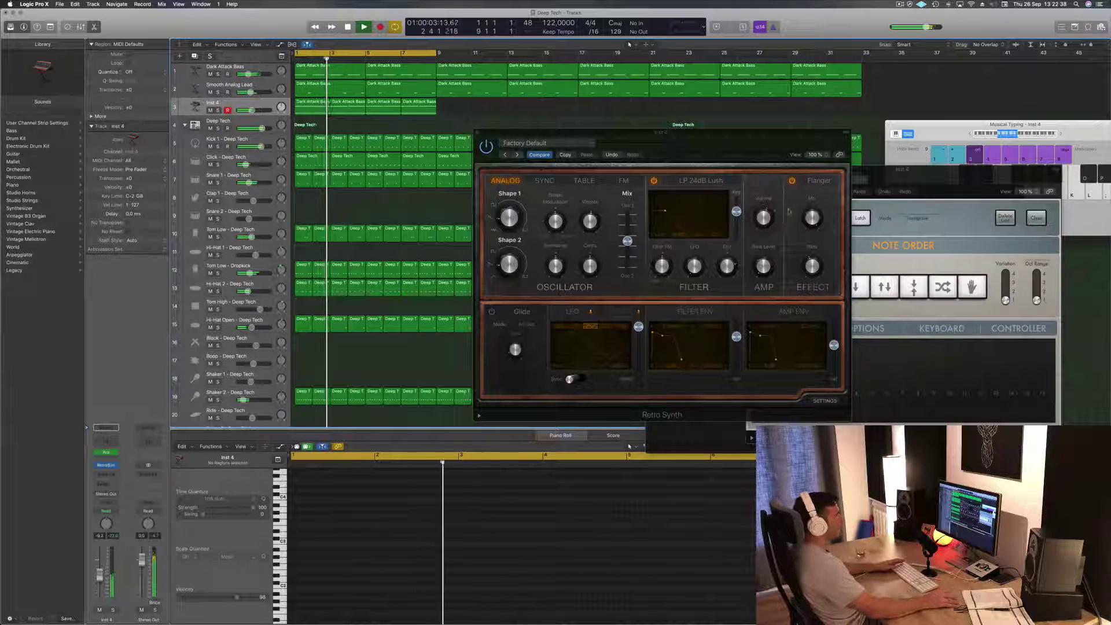
{"action": "left_click", "coordinate": [809, 272]}
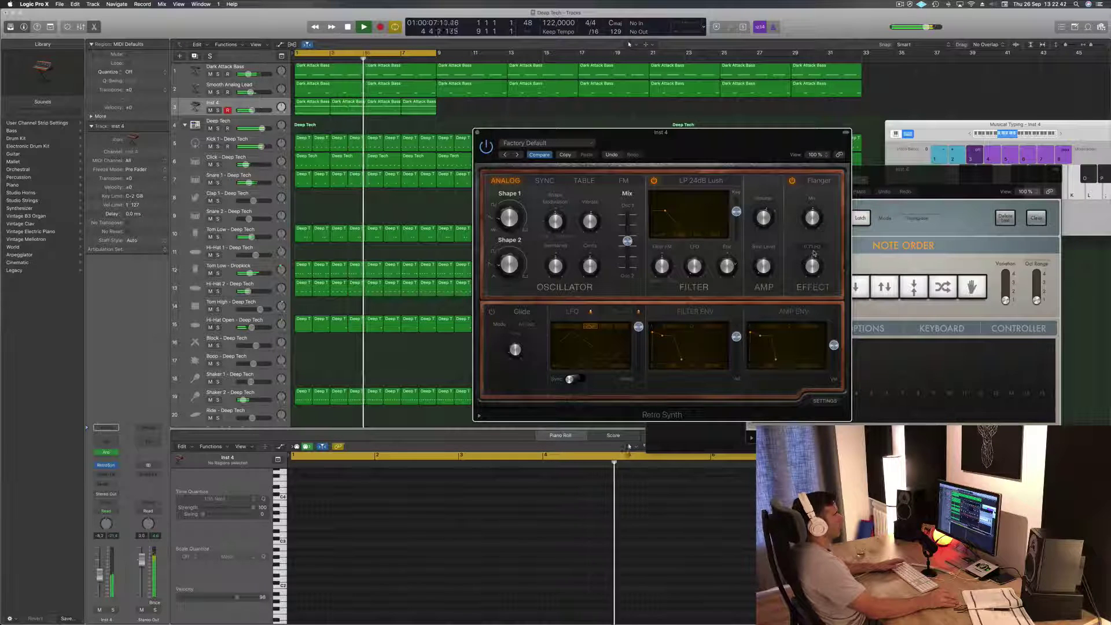
{"action": "left_click_drag", "start_coordinate": [813, 265], "coordinate": [814, 269]}
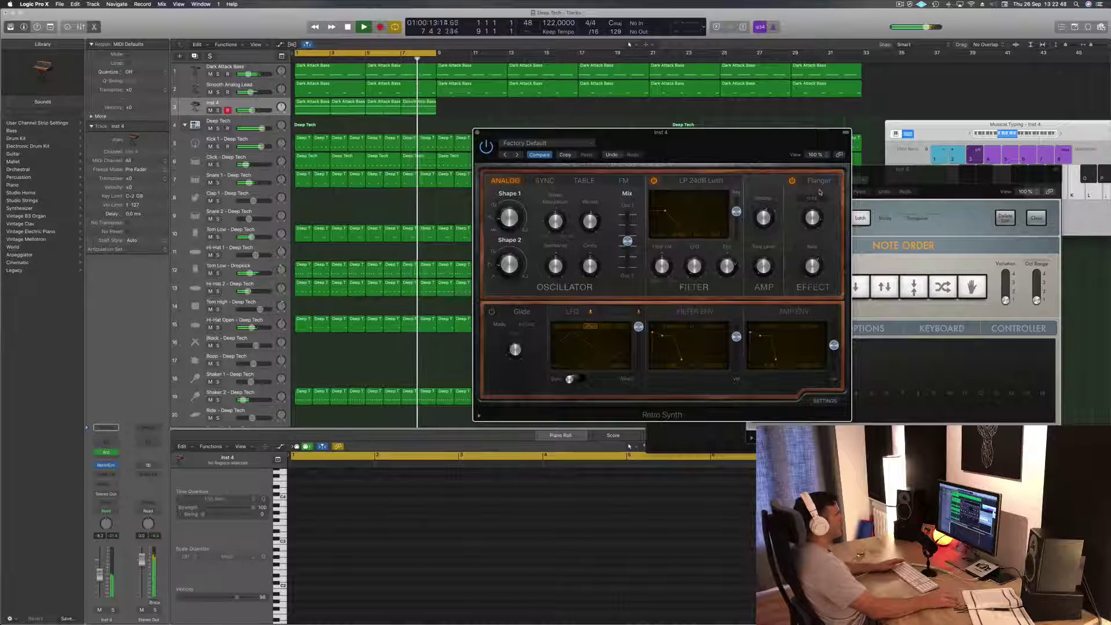
{"action": "left_click_drag", "start_coordinate": [820, 192], "coordinate": [812, 237]}
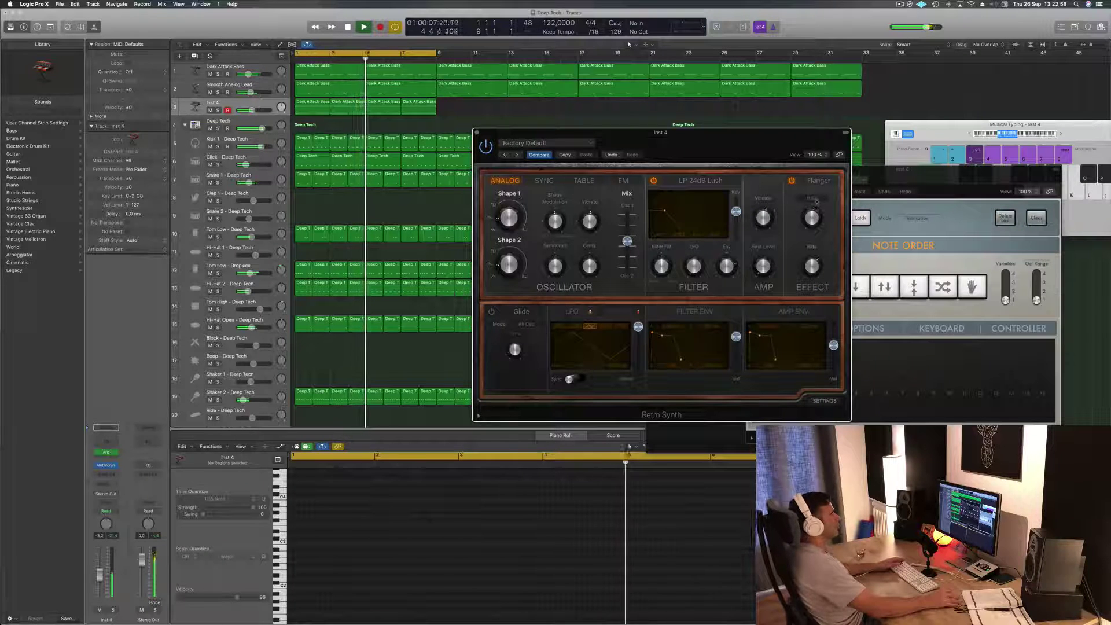
{"action": "left_click_drag", "start_coordinate": [816, 202], "coordinate": [814, 239]}
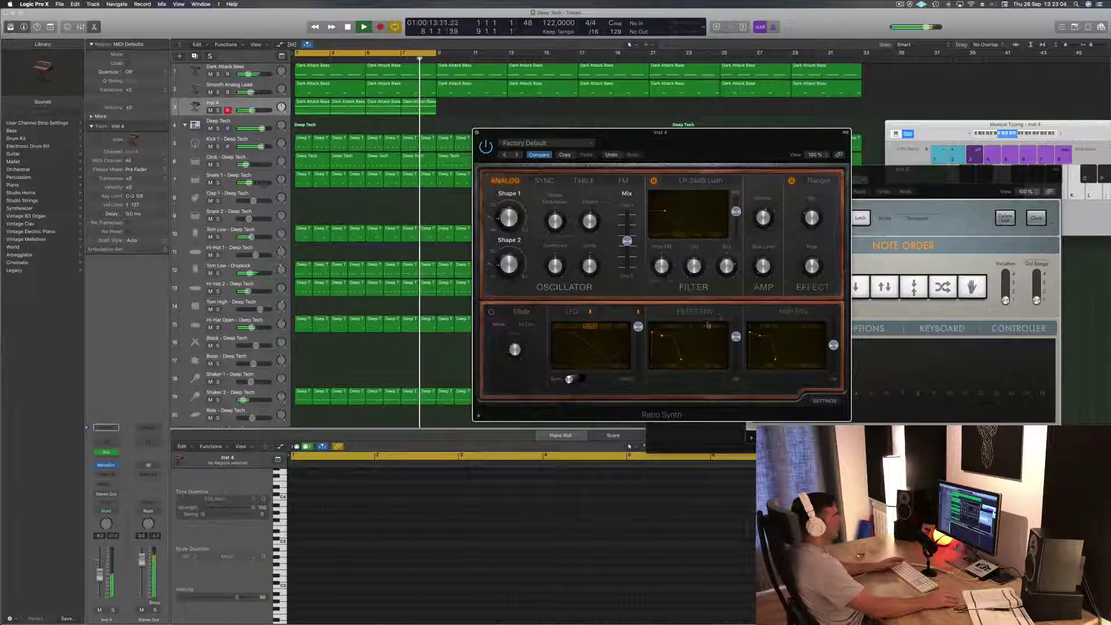
{"action": "left_click_drag", "start_coordinate": [663, 336], "coordinate": [663, 346]}
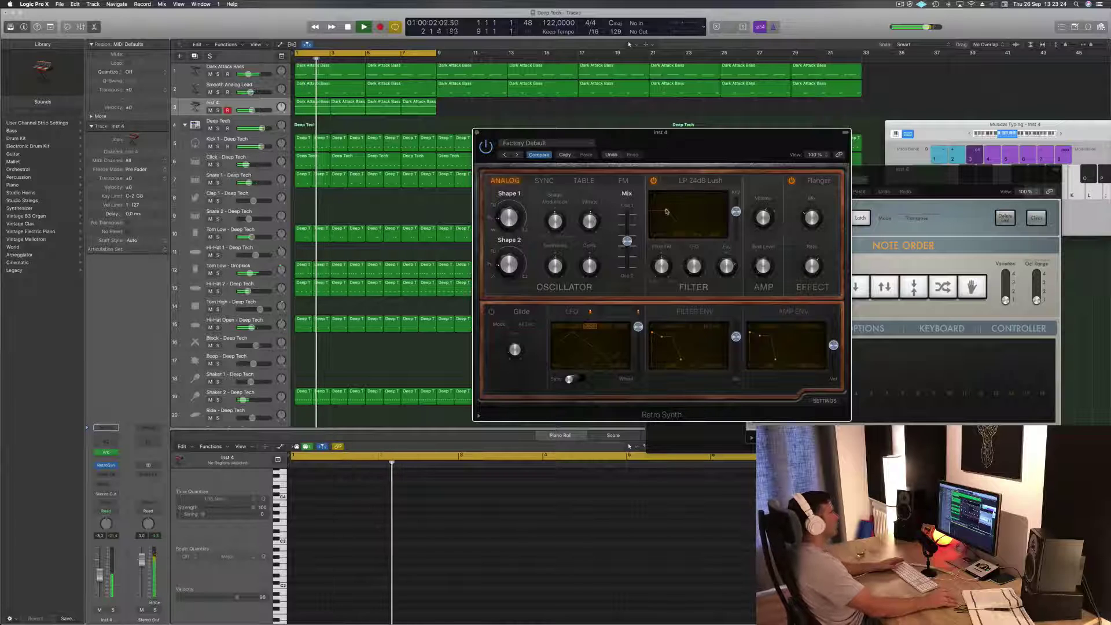
- Add a Channel EQ to Inst 4 with its low-cut filter at 78 Hz, 24 dB/Oct, and close the EQ
{"action": "left_click", "coordinate": [196, 107]}
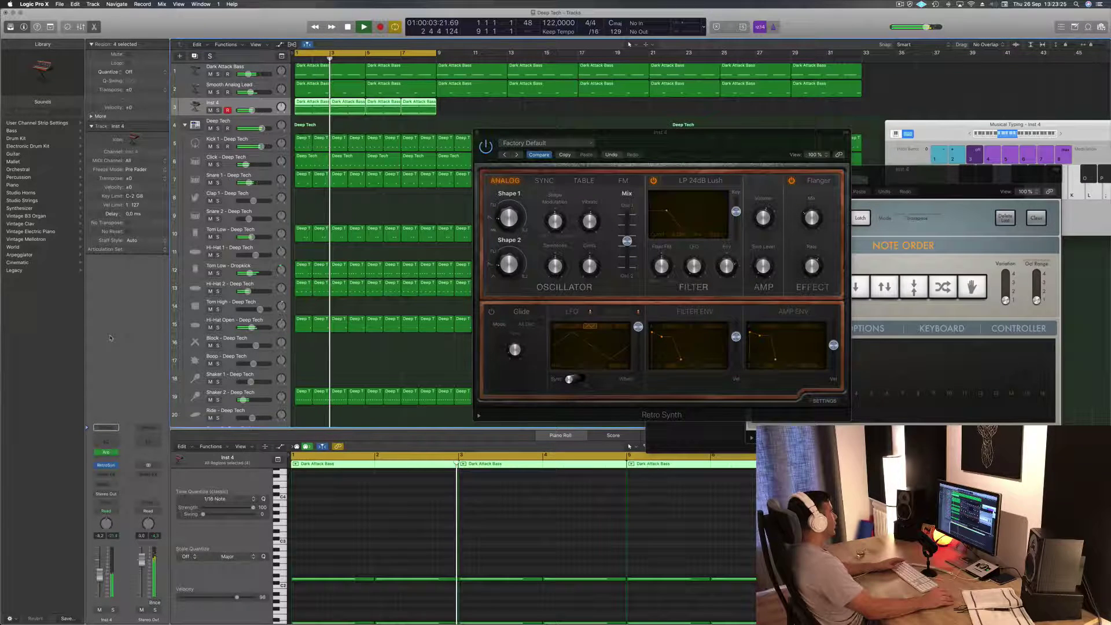
{"action": "left_click", "coordinate": [106, 428]}
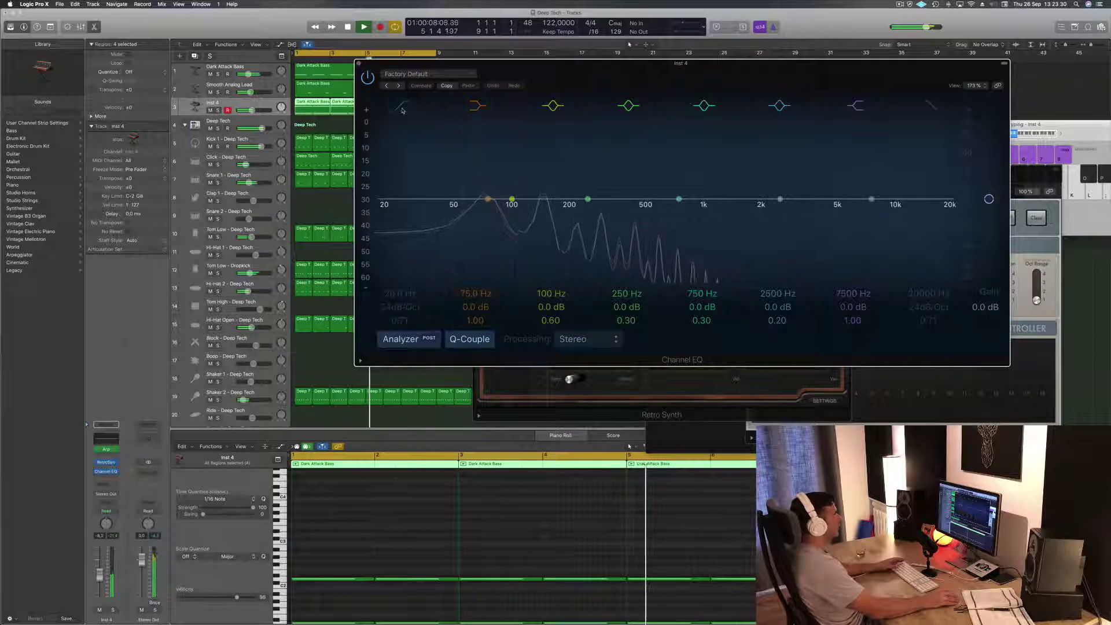
{"action": "left_click", "coordinate": [403, 110]}
{"action": "left_click_drag", "start_coordinate": [405, 209], "coordinate": [531, 208]}
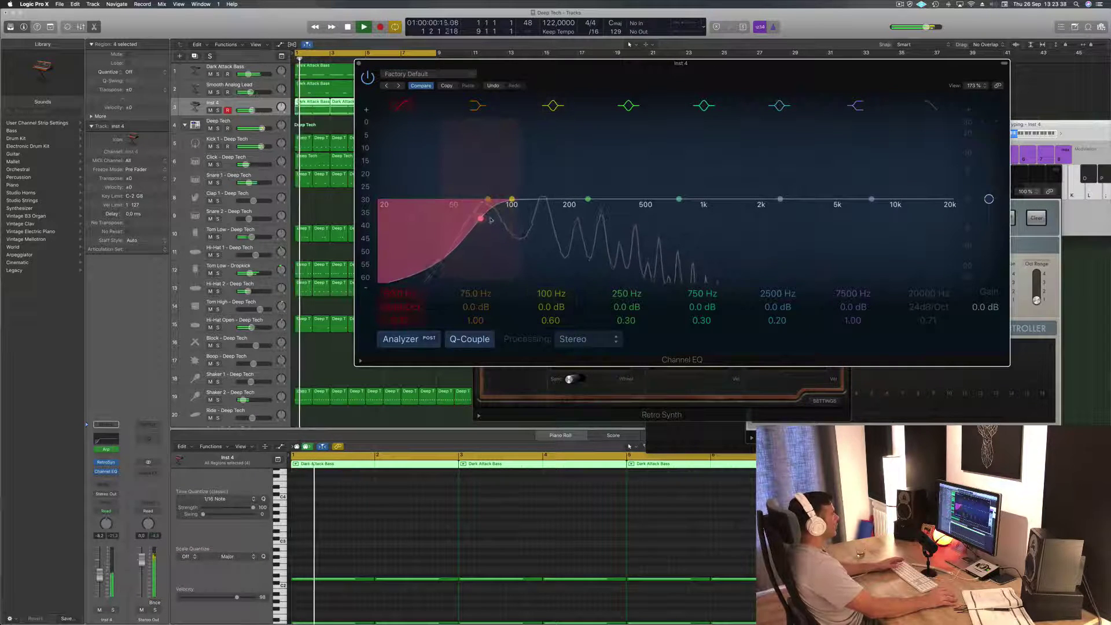
{"action": "left_click_drag", "start_coordinate": [482, 219], "coordinate": [494, 219]}
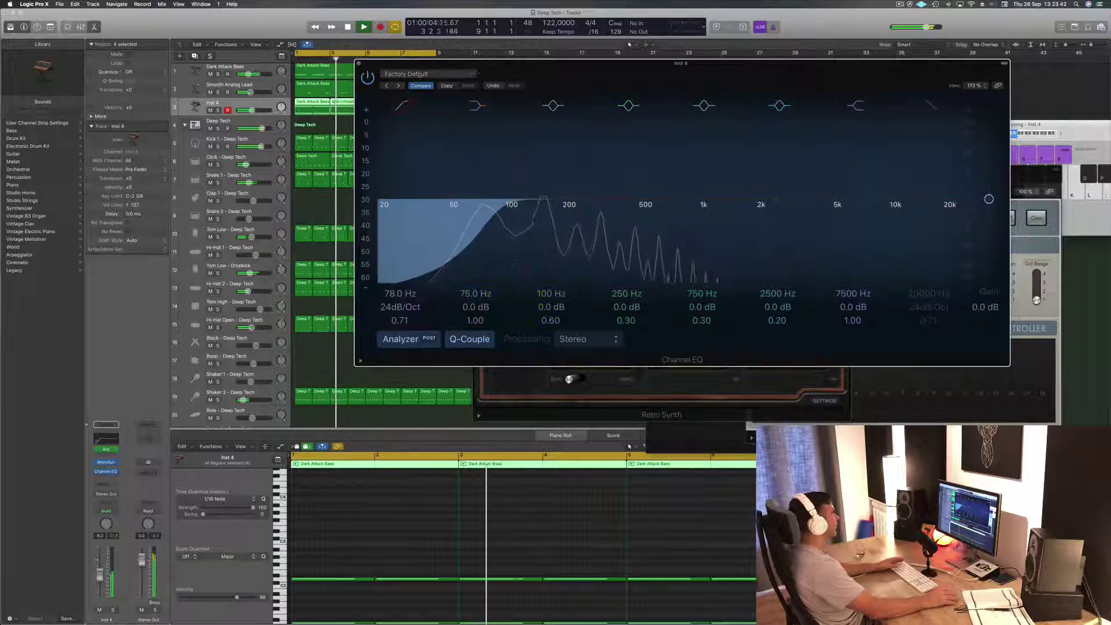
{"action": "left_click_drag", "start_coordinate": [765, 62], "coordinate": [699, 63]}
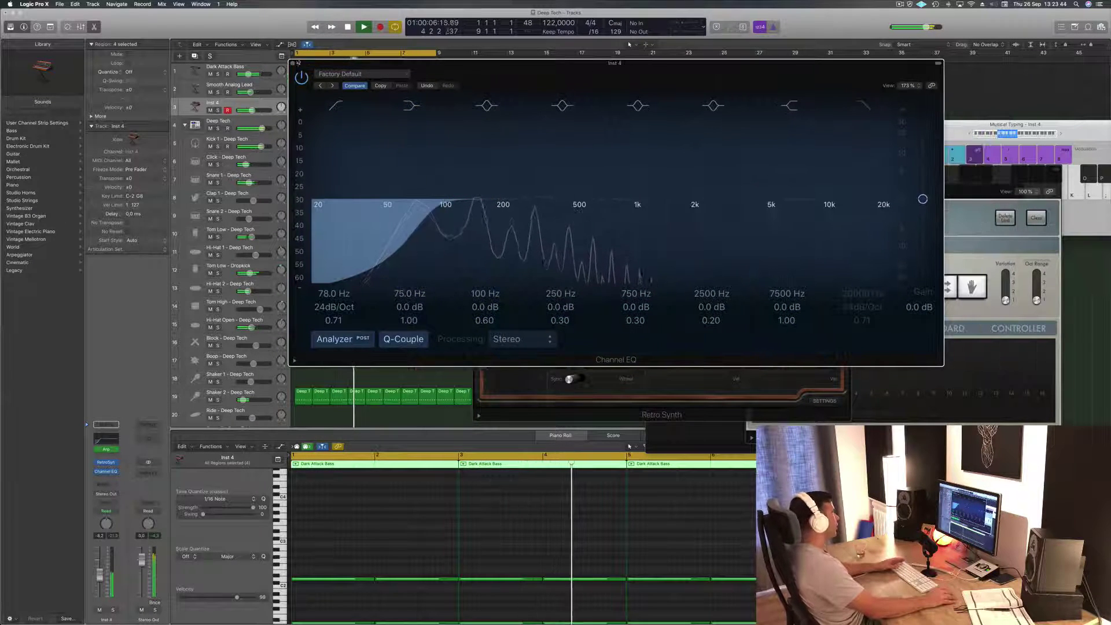
{"action": "left_click", "coordinate": [293, 63]}
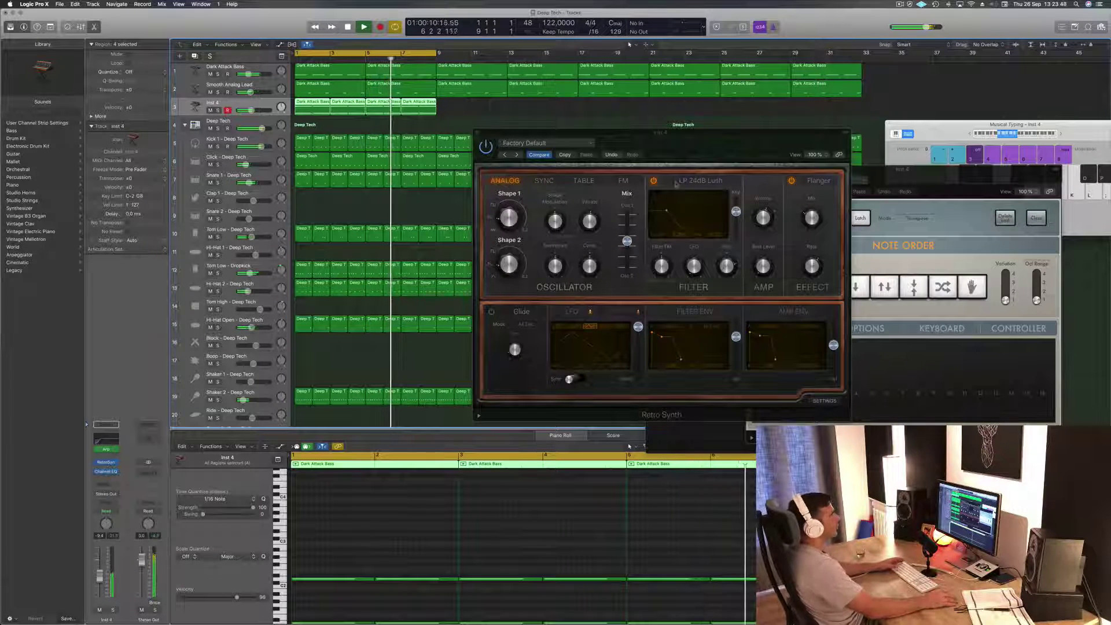
- Close the Retro Synth, Arpeggiator and Deep Tech drum kit windows to clear the arrangement view
{"action": "left_click", "coordinate": [699, 146]}
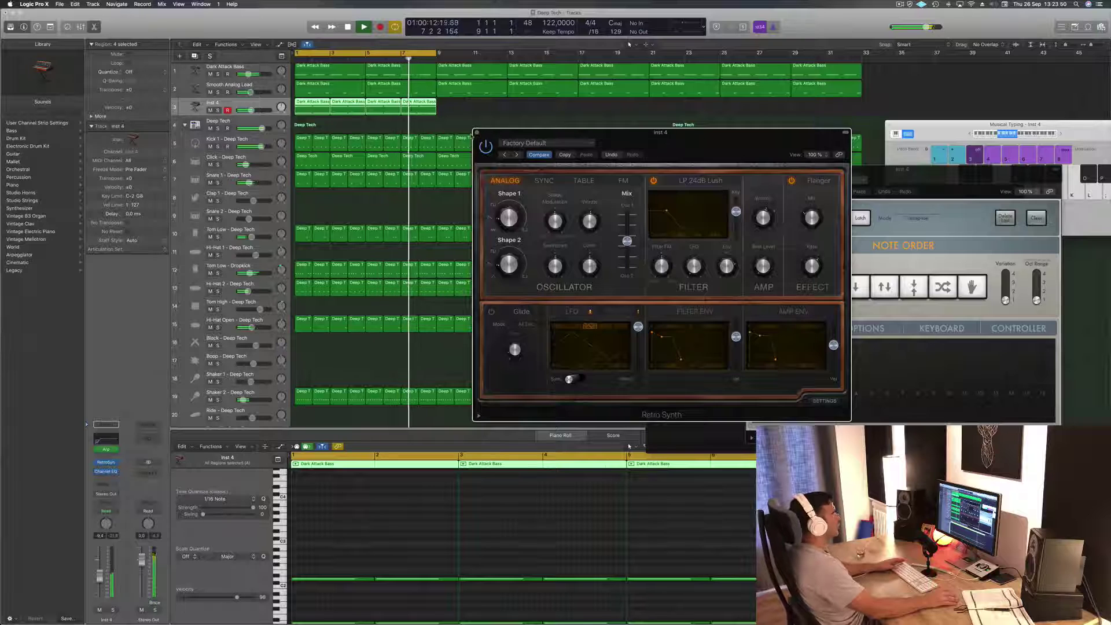
{"action": "left_click", "coordinate": [477, 133]}
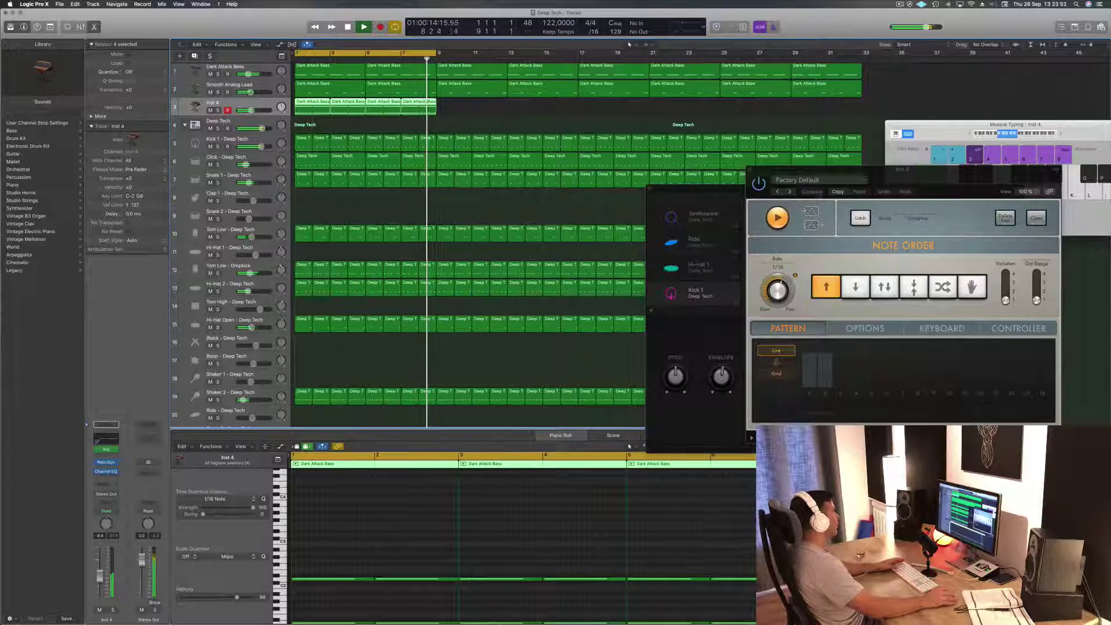
{"action": "left_click", "coordinate": [229, 182]}
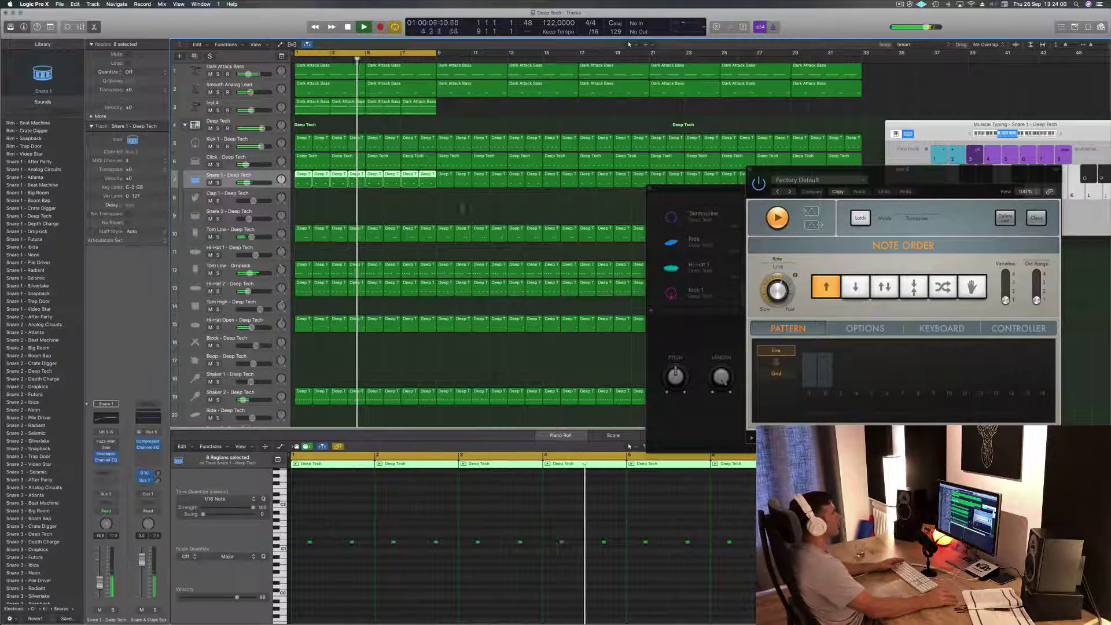
{"action": "key", "text": "super+shift+a"}
{"action": "left_click_drag", "start_coordinate": [923, 184], "coordinate": [806, 172]}
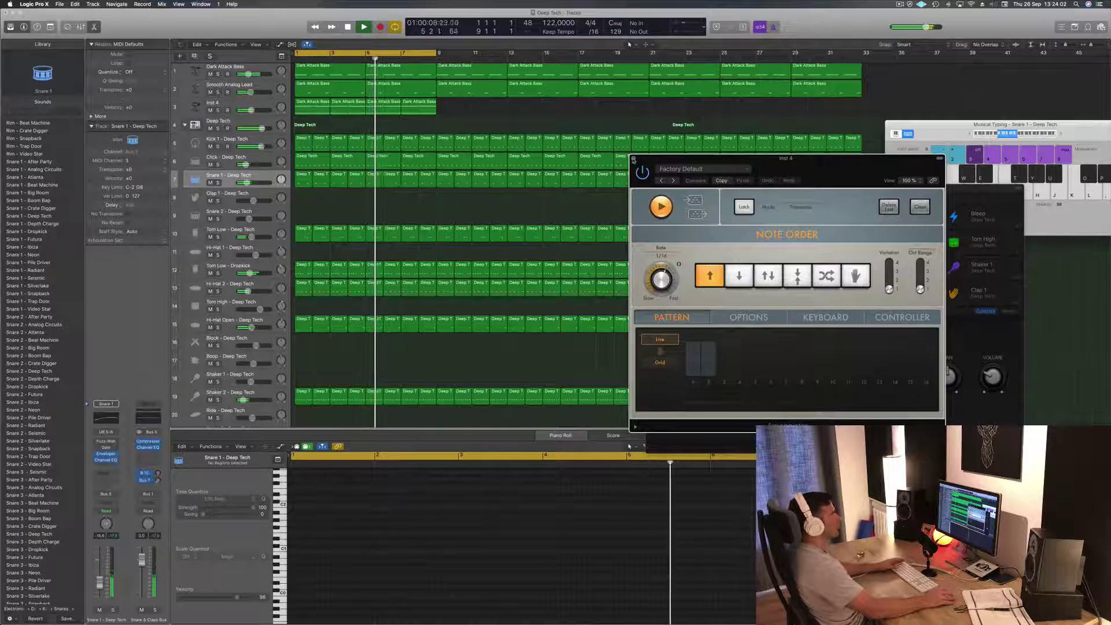
{"action": "left_click", "coordinate": [634, 158]}
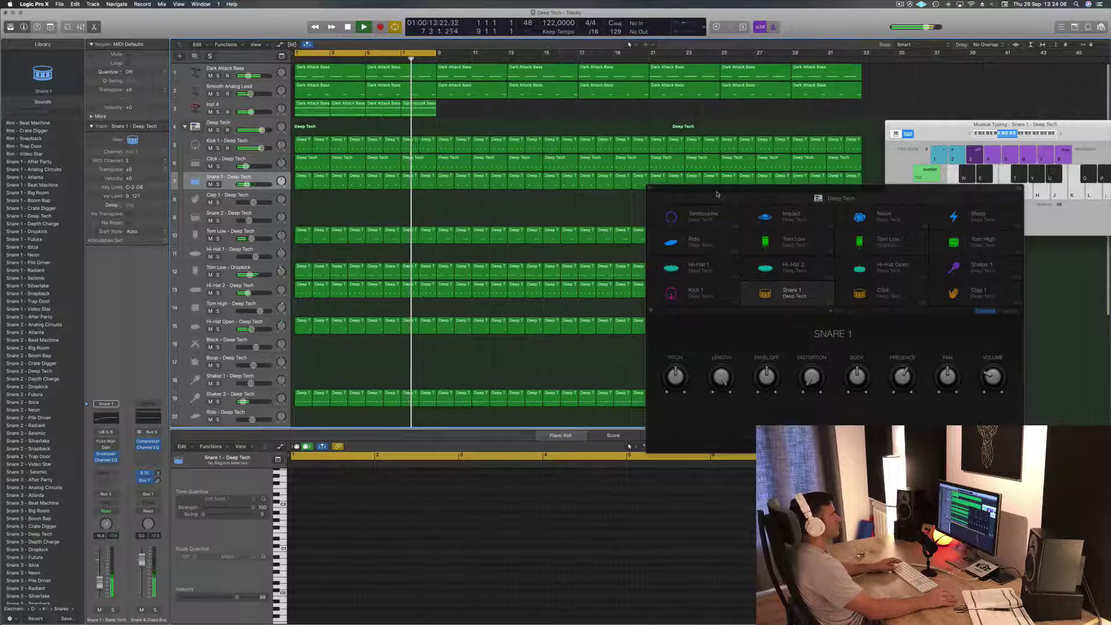
{"action": "left_click_drag", "start_coordinate": [652, 191], "coordinate": [591, 188]}
{"action": "left_click", "coordinate": [591, 188]}
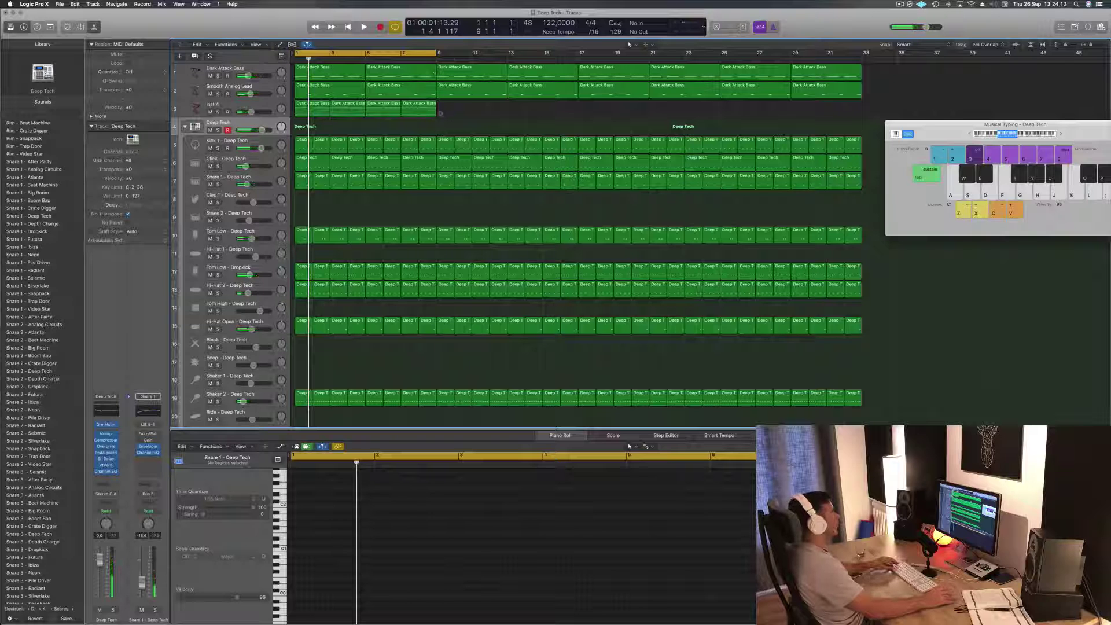
- Copy the four Inst 4 regions from bars 1 to 8 into bars 9 to 16
{"action": "mouse_move", "coordinate": [440, 113]}
{"action": "left_mouse_down"}
{"action": "mouse_move", "coordinate": [317, 110]}
{"action": "mouse_move", "coordinate": [459, 112]}
{"action": "left_mouse_up"}
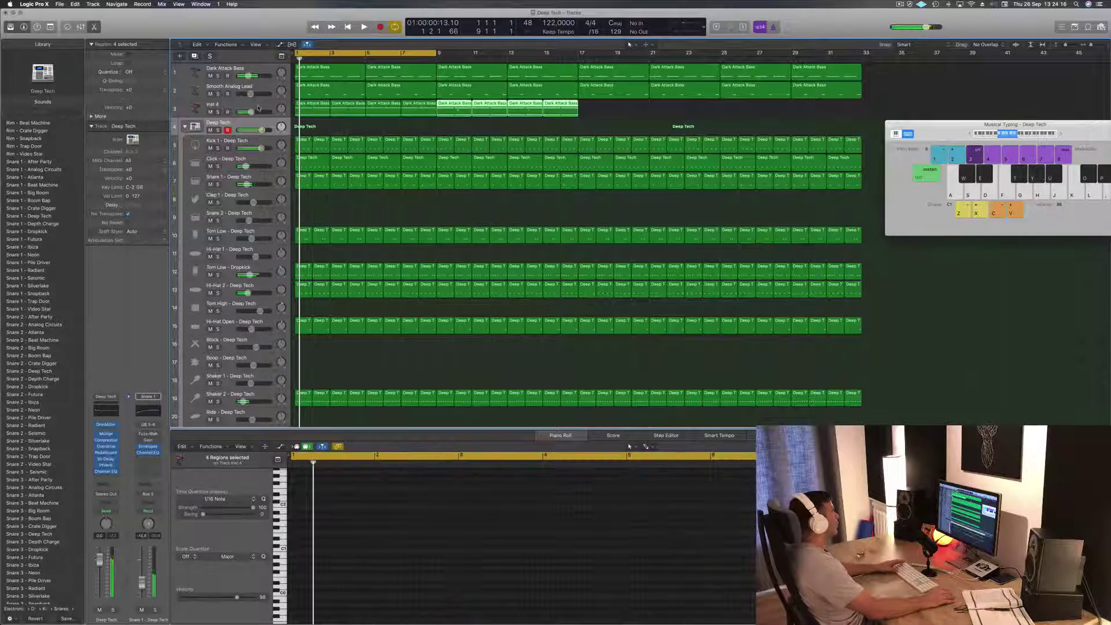
{"action": "left_click", "coordinate": [258, 108]}
- Duplicate the Smooth Analog Lead track with its Alchemy instrument and move the new track below Inst 4
{"action": "left_click", "coordinate": [275, 86]}
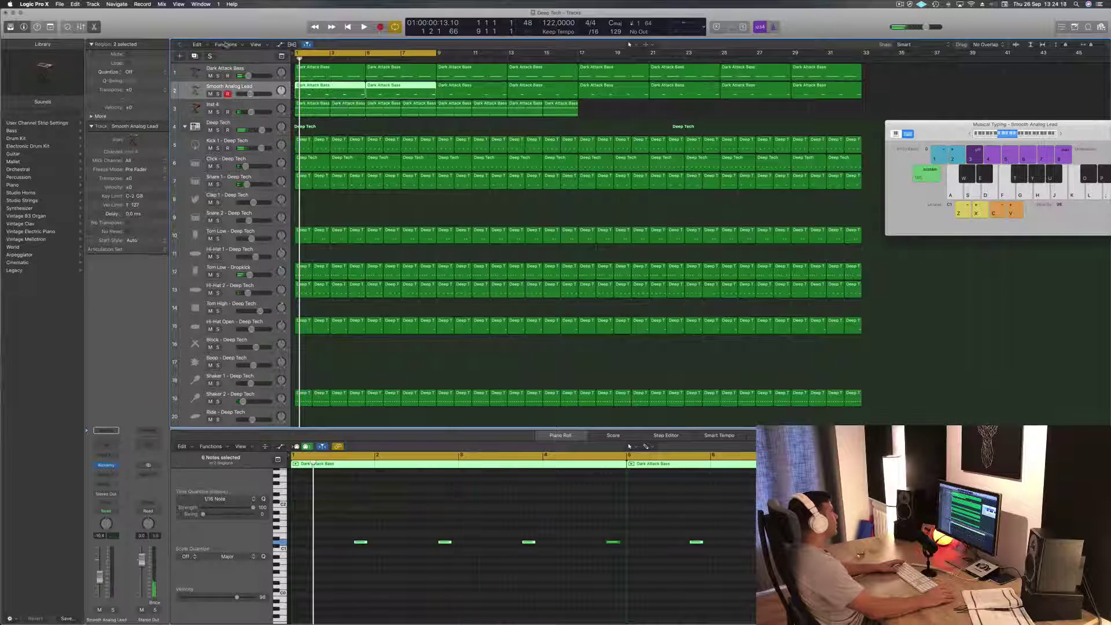
{"action": "left_click", "coordinate": [194, 56]}
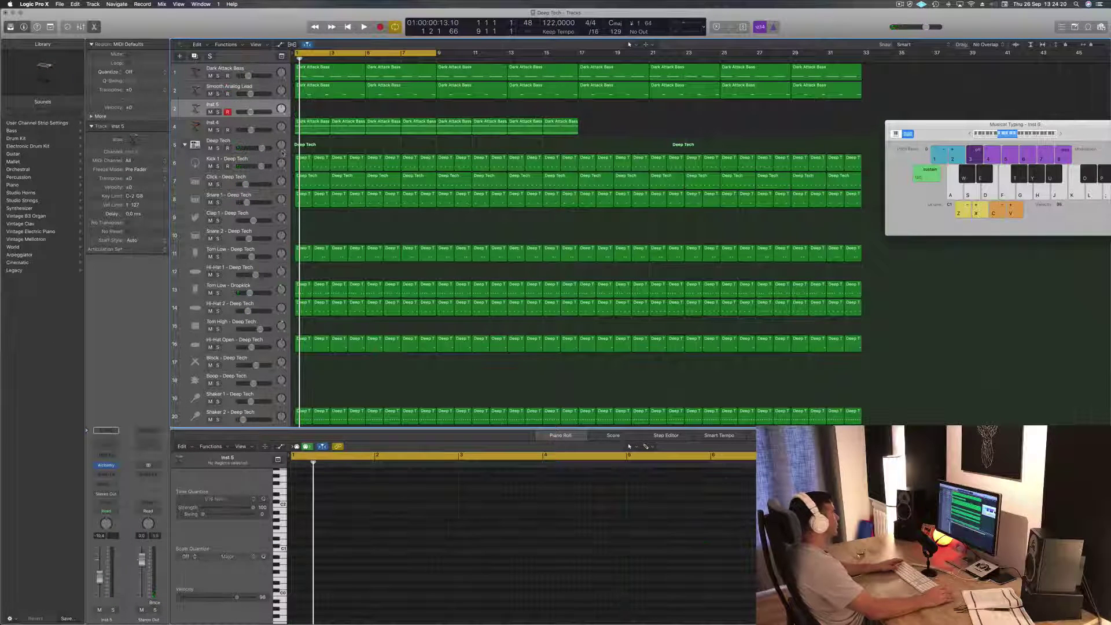
{"action": "left_click_drag", "start_coordinate": [263, 106], "coordinate": [262, 132]}
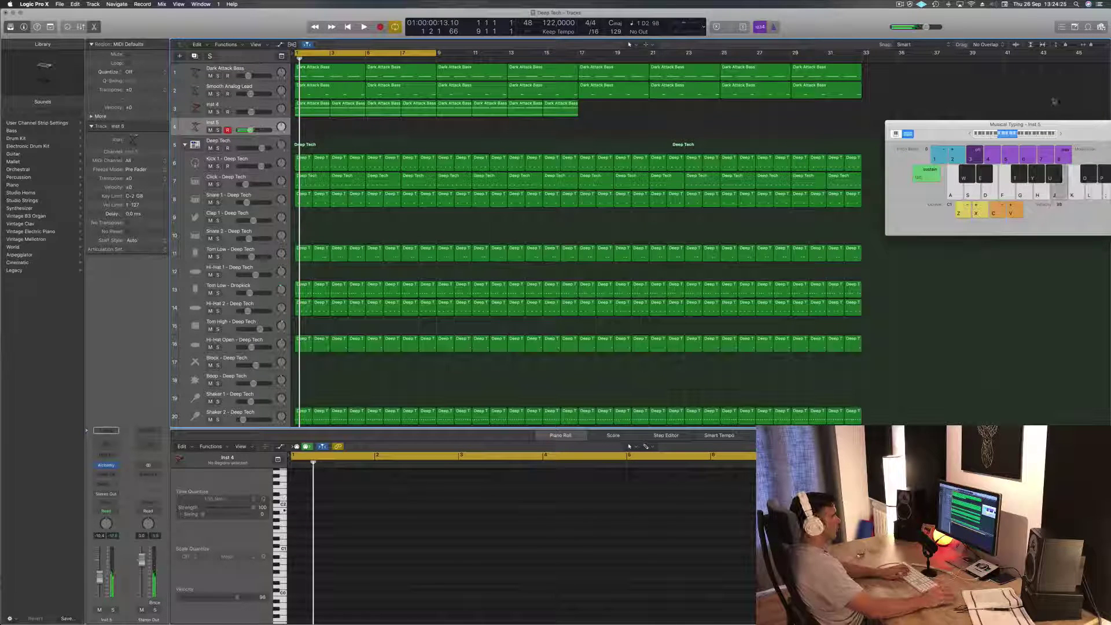
- Move the Musical Typing keyboard into full view, try notes on Inst 5, start playback, and open the track's Alchemy instrument
{"action": "left_click_drag", "start_coordinate": [1075, 122], "coordinate": [937, 94]}
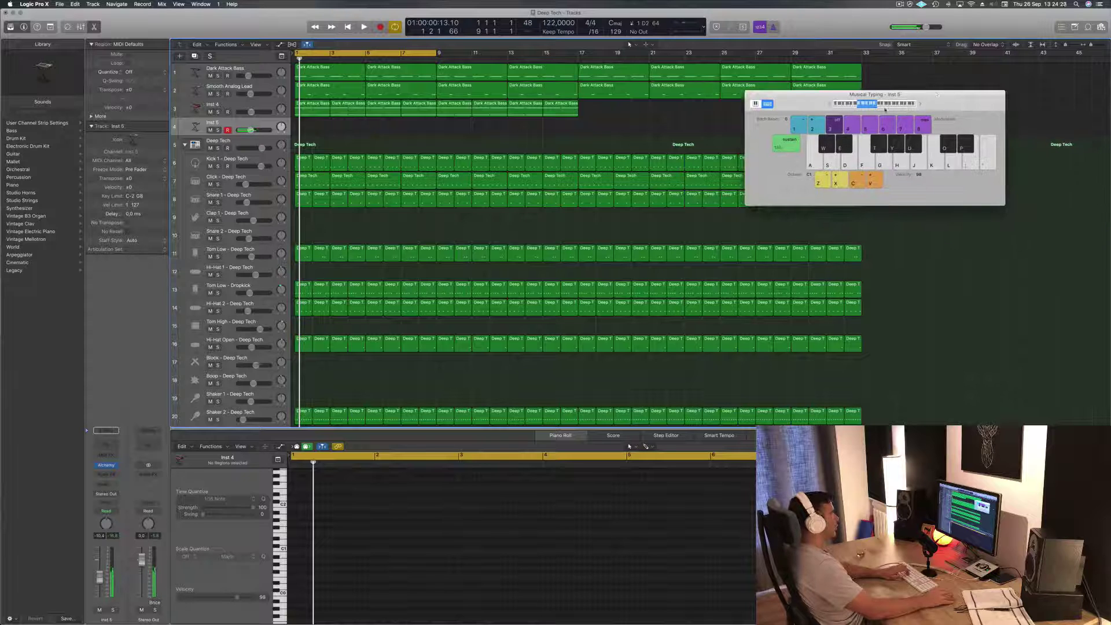
{"action": "key", "text": "g"}
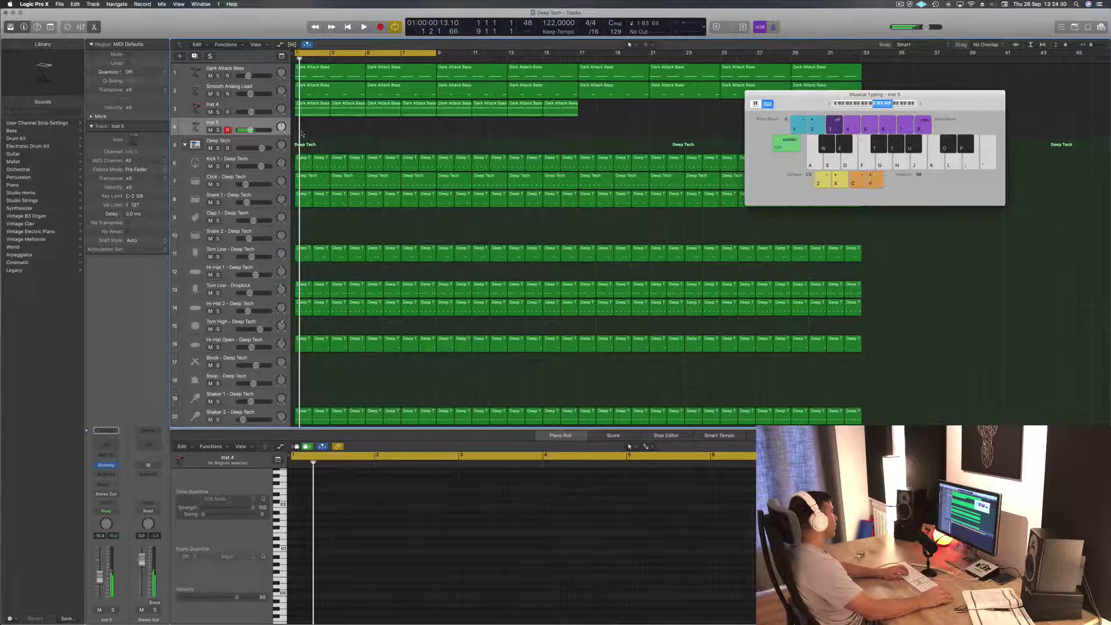
{"action": "key", "text": "space"}
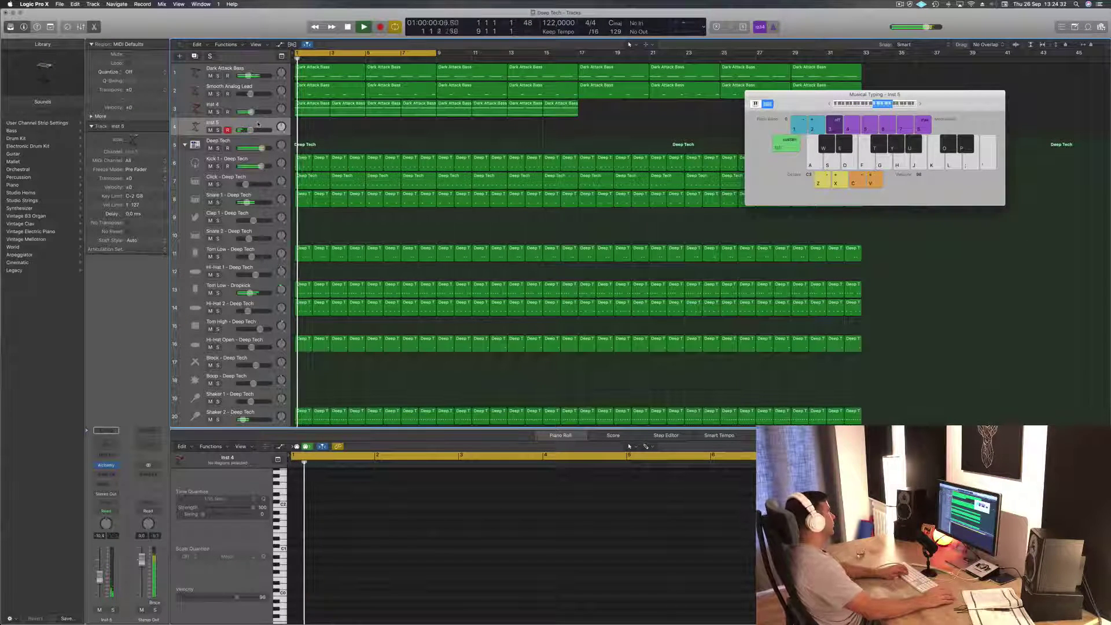
{"action": "left_click", "coordinate": [107, 464]}
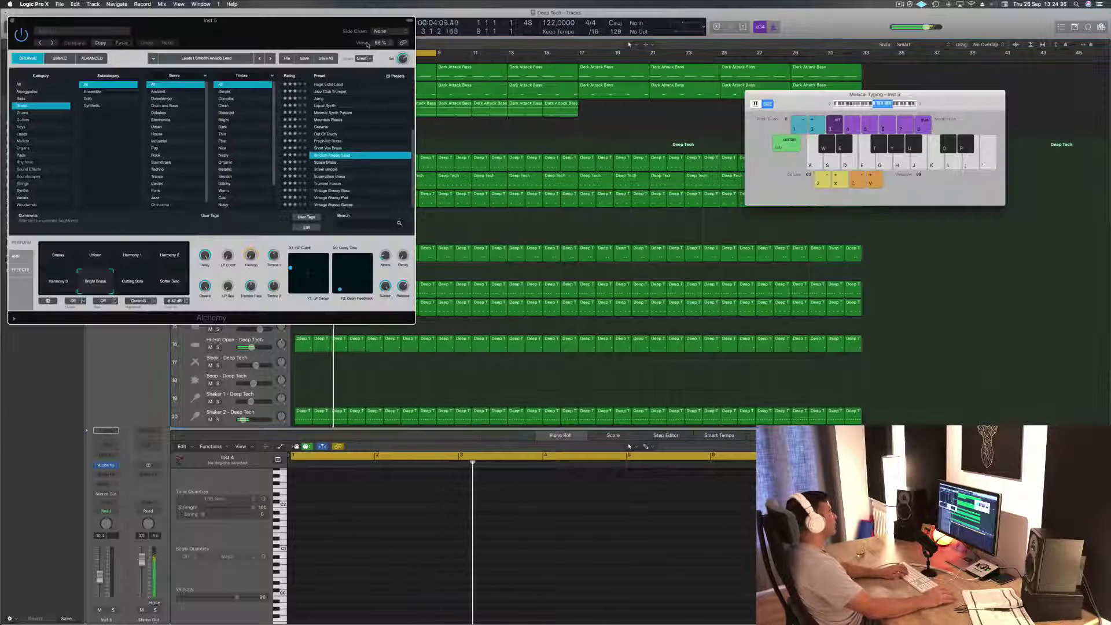
- Load the Angelic Analog preset from the Pads category in Alchemy and set Musical Typing to octave C3
{"action": "left_click_drag", "start_coordinate": [202, 31], "coordinate": [607, 82]}
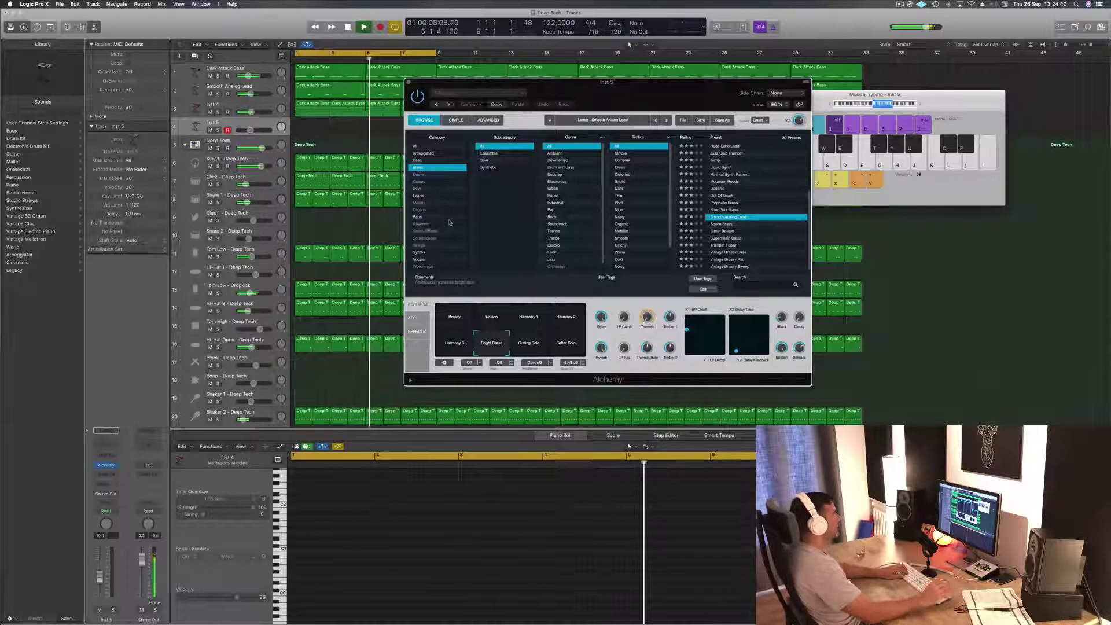
{"action": "left_click", "coordinate": [418, 218]}
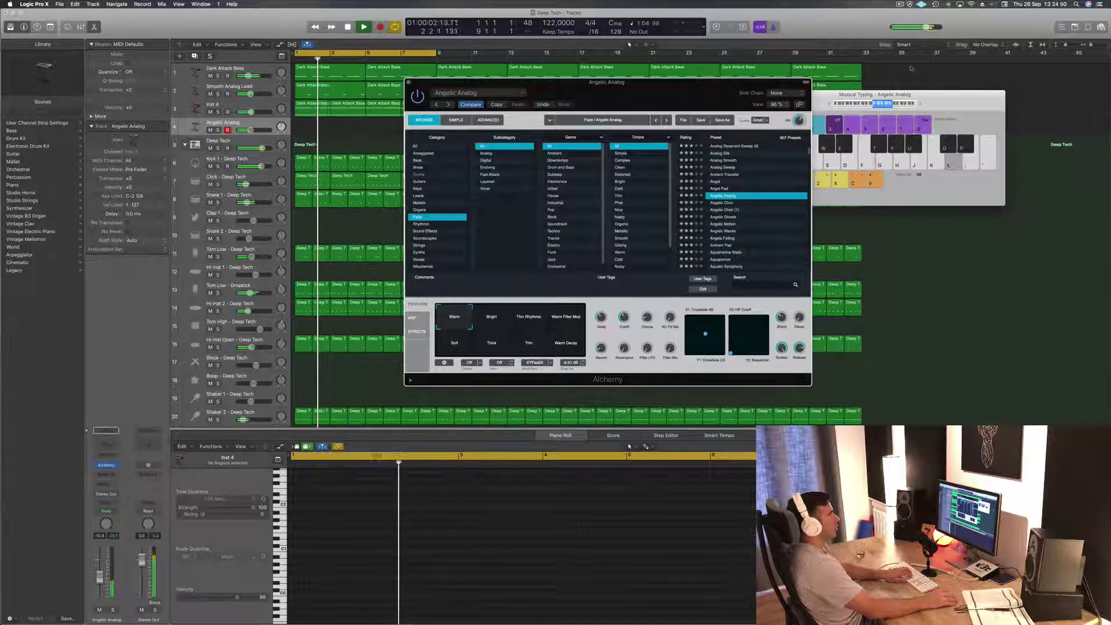
{"action": "left_click", "coordinate": [891, 105]}
{"action": "left_click", "coordinate": [885, 106]}
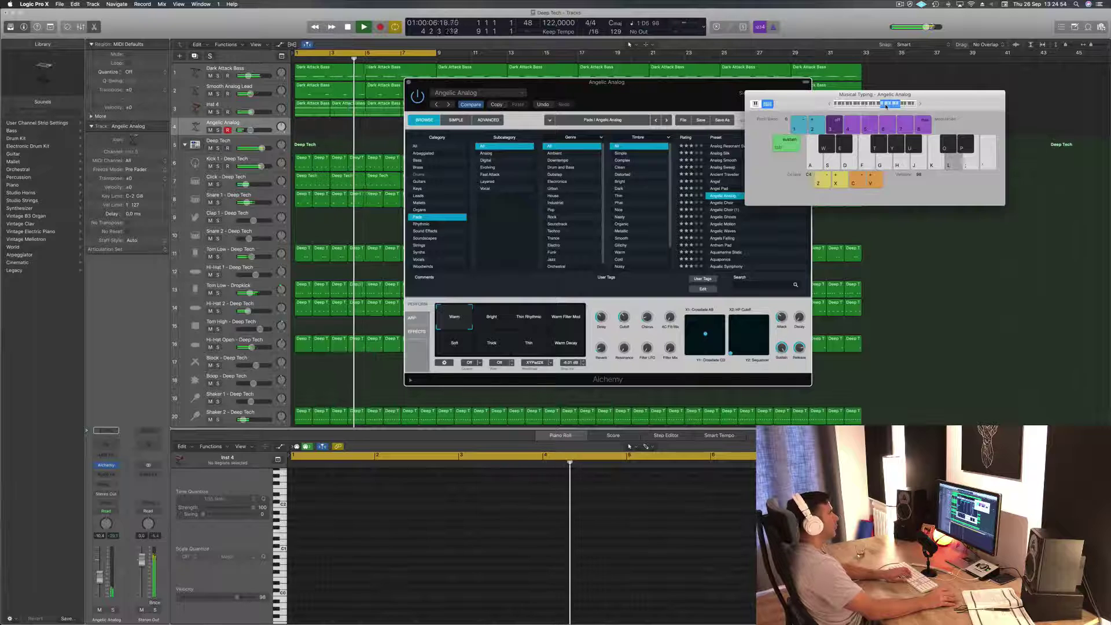
{"action": "left_click", "coordinate": [878, 107]}
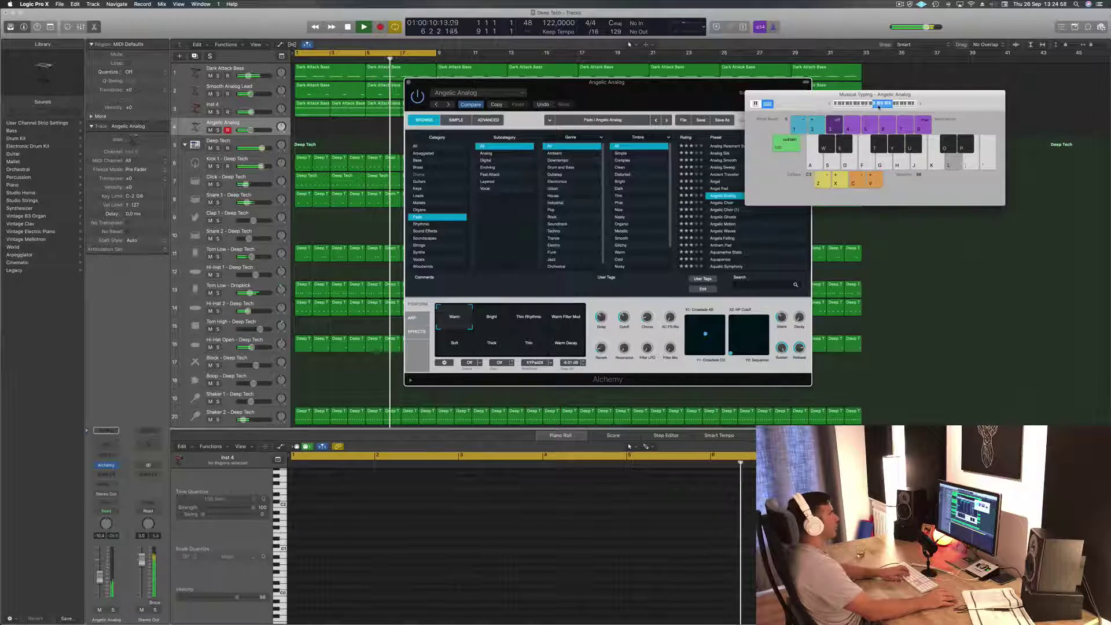
- Try out low and high pad notes with Musical Typing on the Angelic Analog track while the loop plays
{"action": "key", "text": "g"}
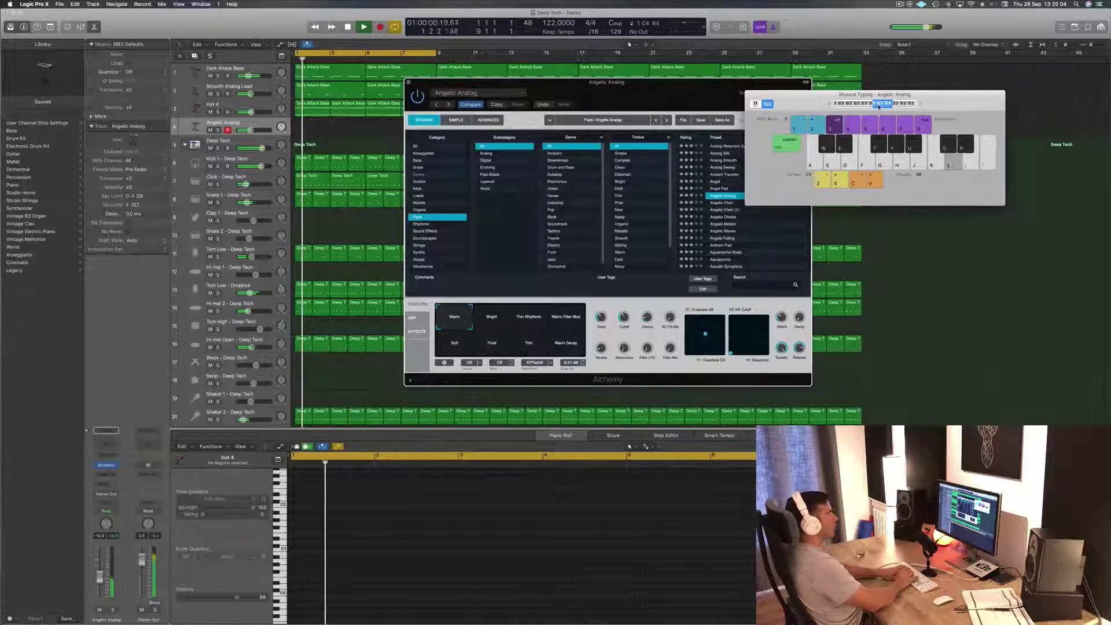
{"action": "key", "text": "apostrophe"}
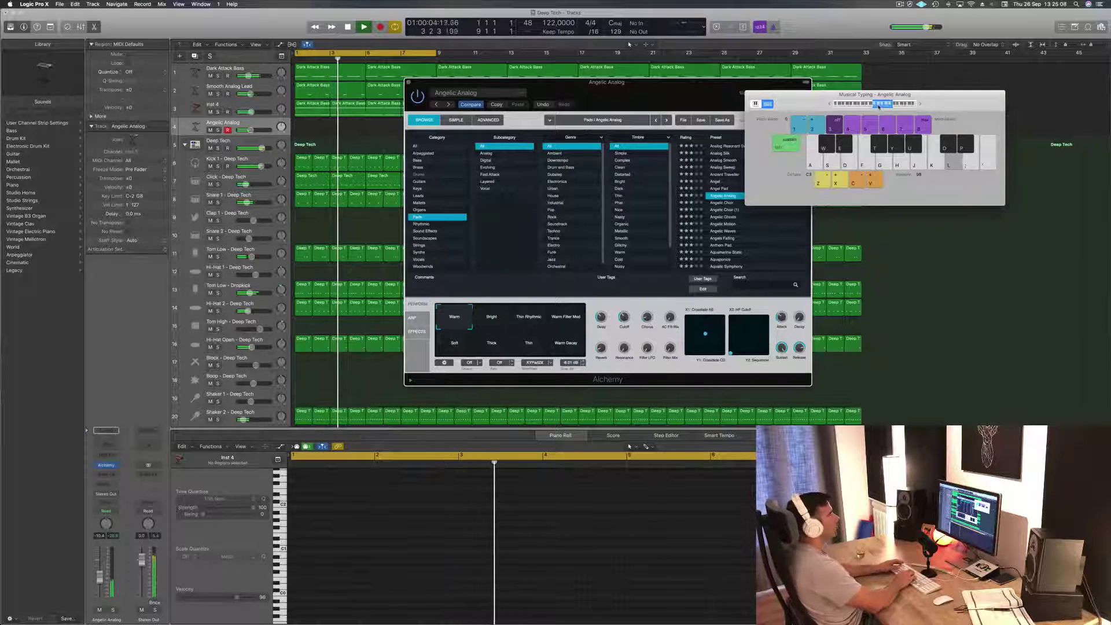
{"action": "key", "text": "l"}
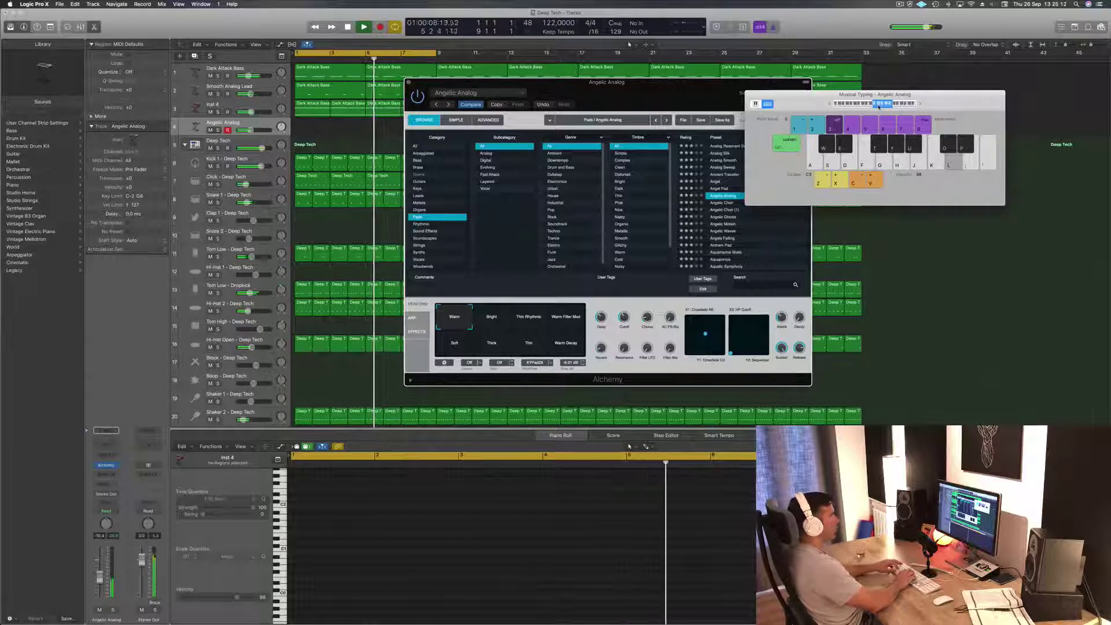
{"action": "key", "text": "a"}
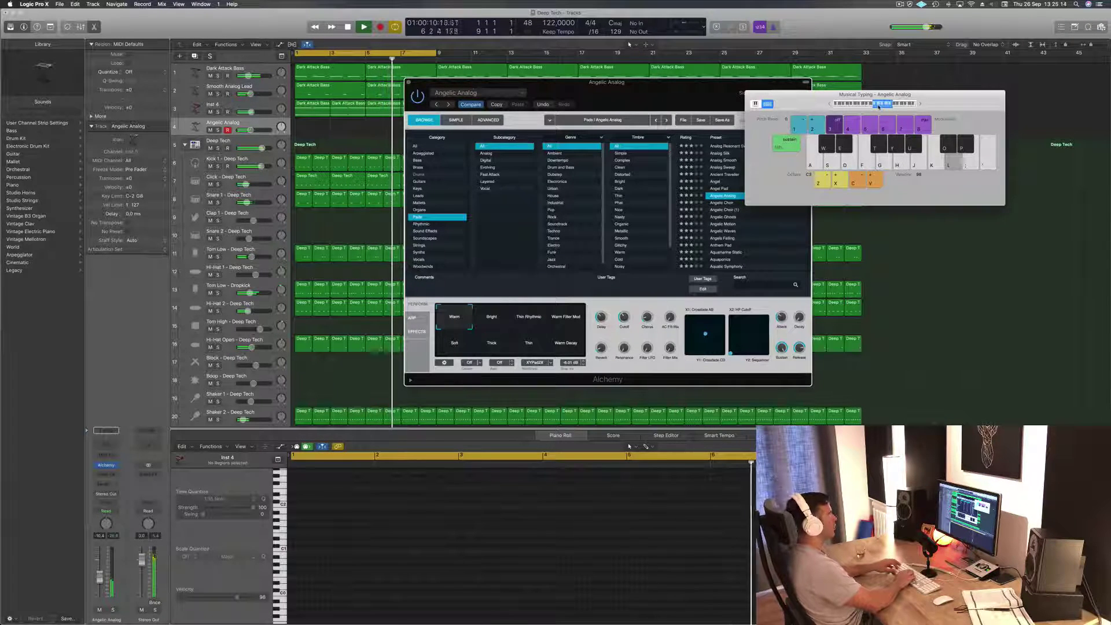
{"action": "key", "text": "a"}
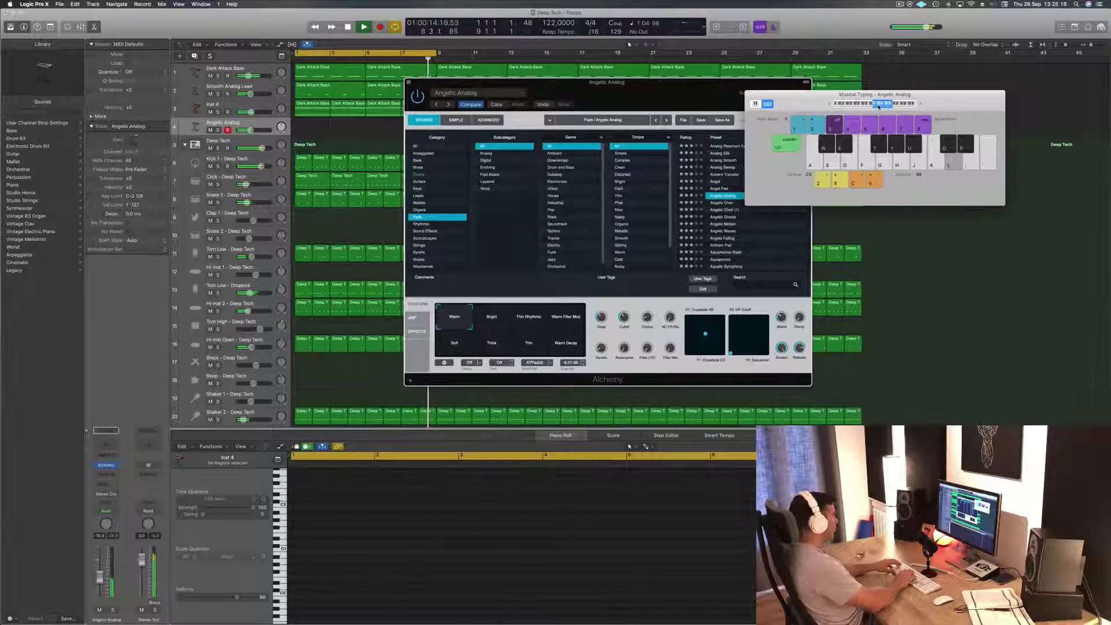
- Record a pad part of alternating low notes and long high notes on the Angelic Analog track over bars 1 to 8
{"action": "key", "text": "r"}
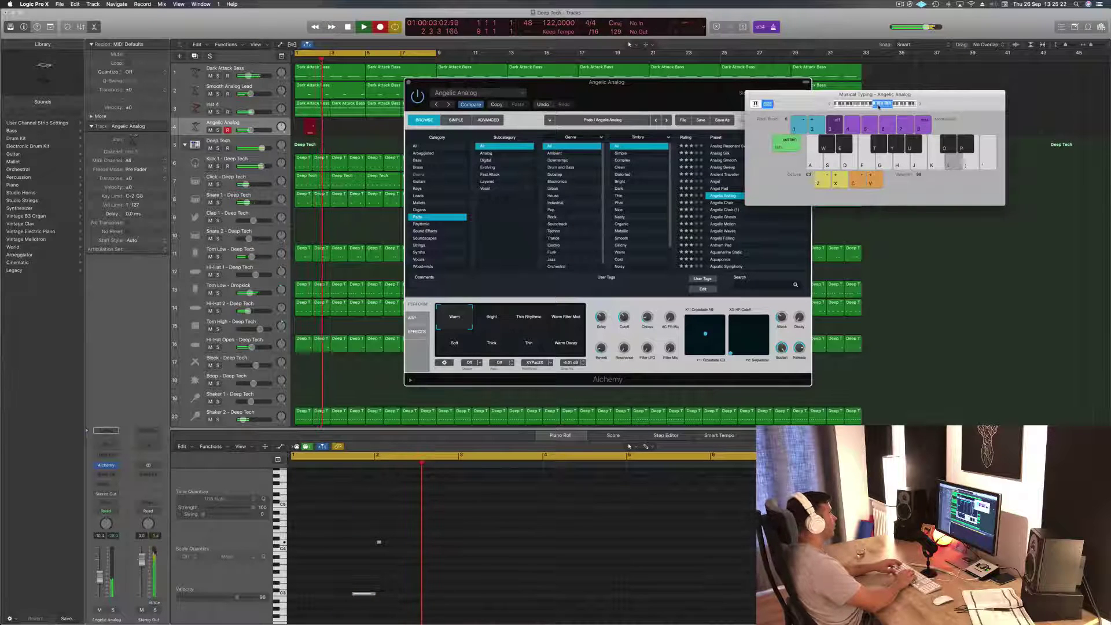
{"action": "key", "text": "a"}
{"action": "key", "text": "s"}
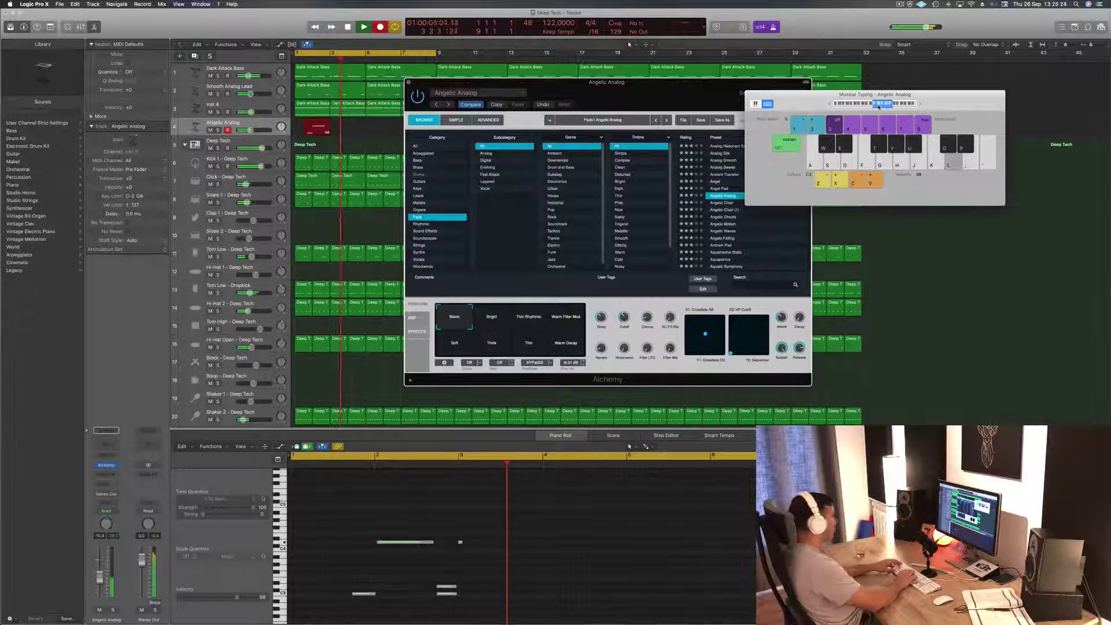
{"action": "key", "text": "a"}
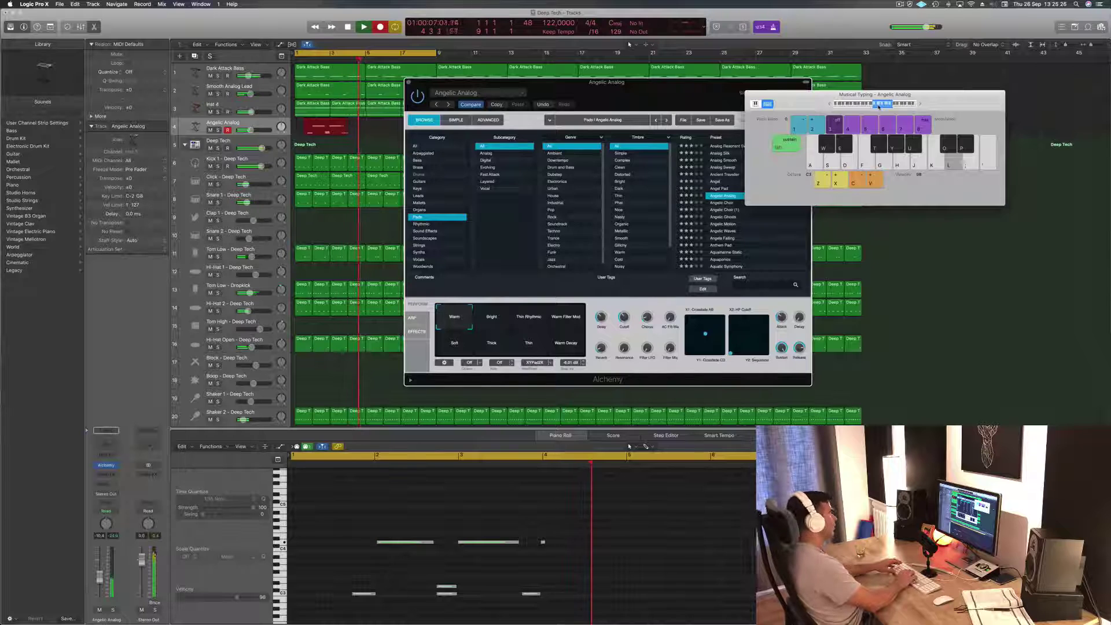
{"action": "key", "text": "a"}
{"action": "key", "text": "l"}
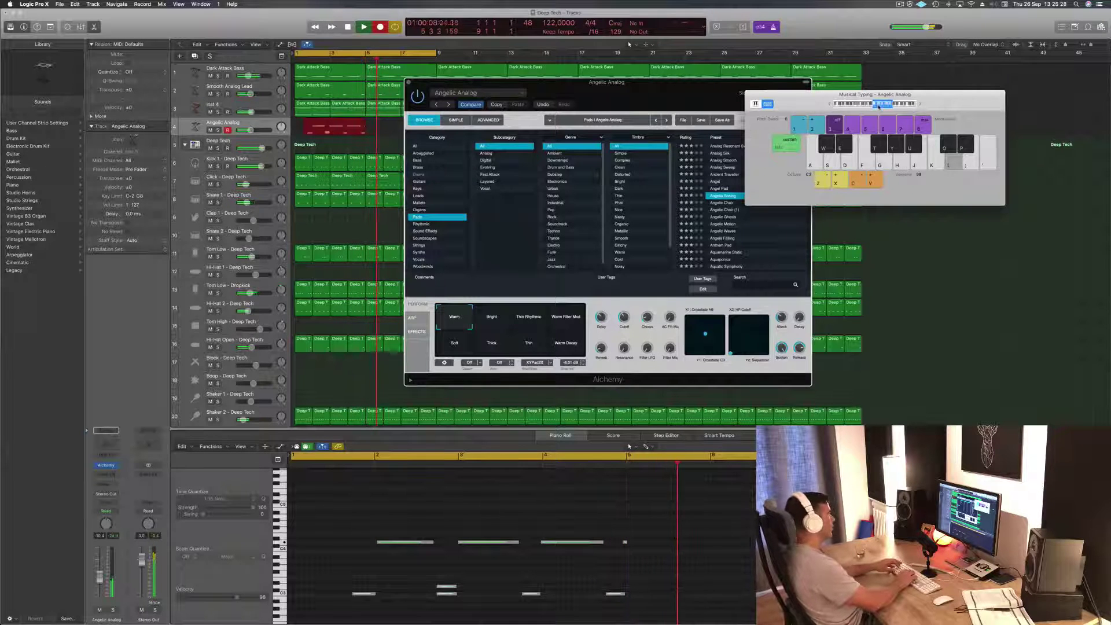
{"action": "key", "text": "a"}
{"action": "key", "text": "l"}
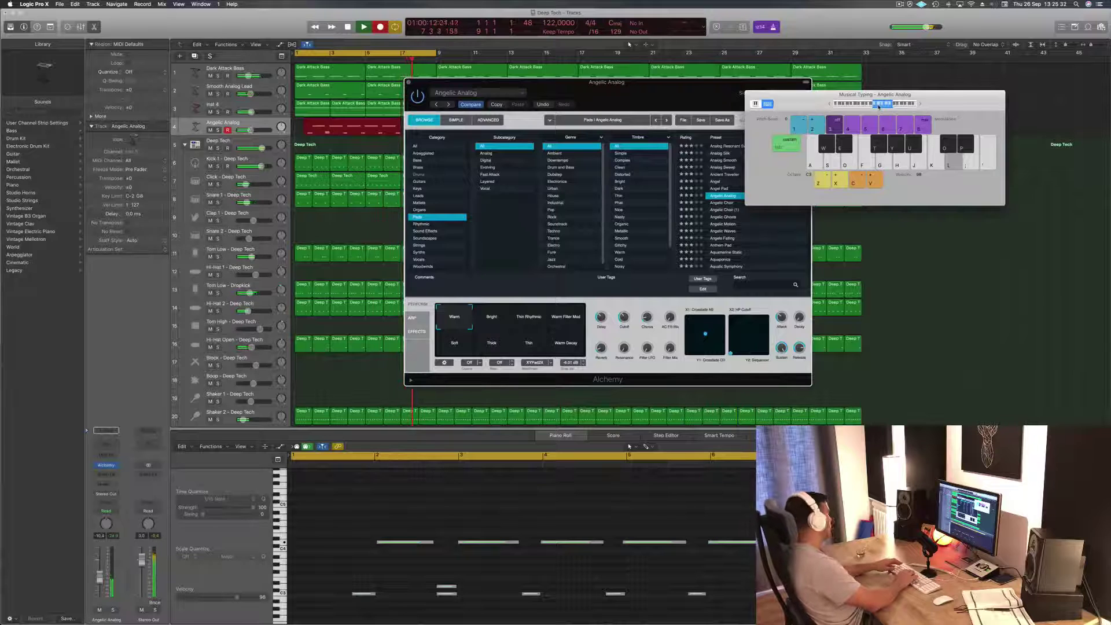
{"action": "key", "text": "a"}
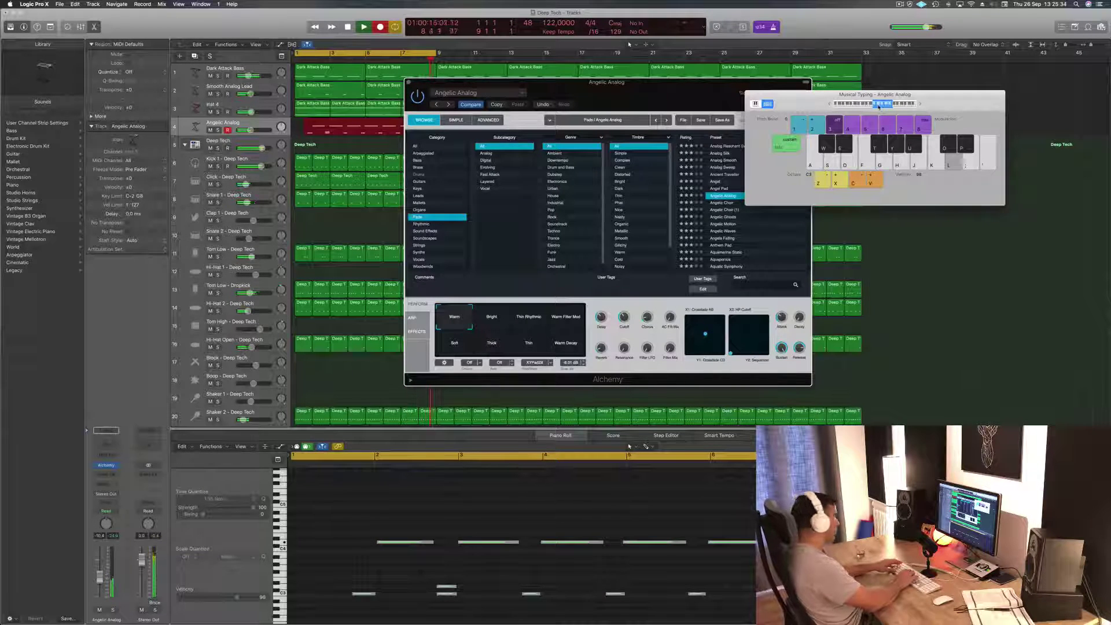
{"action": "key", "text": "space"}
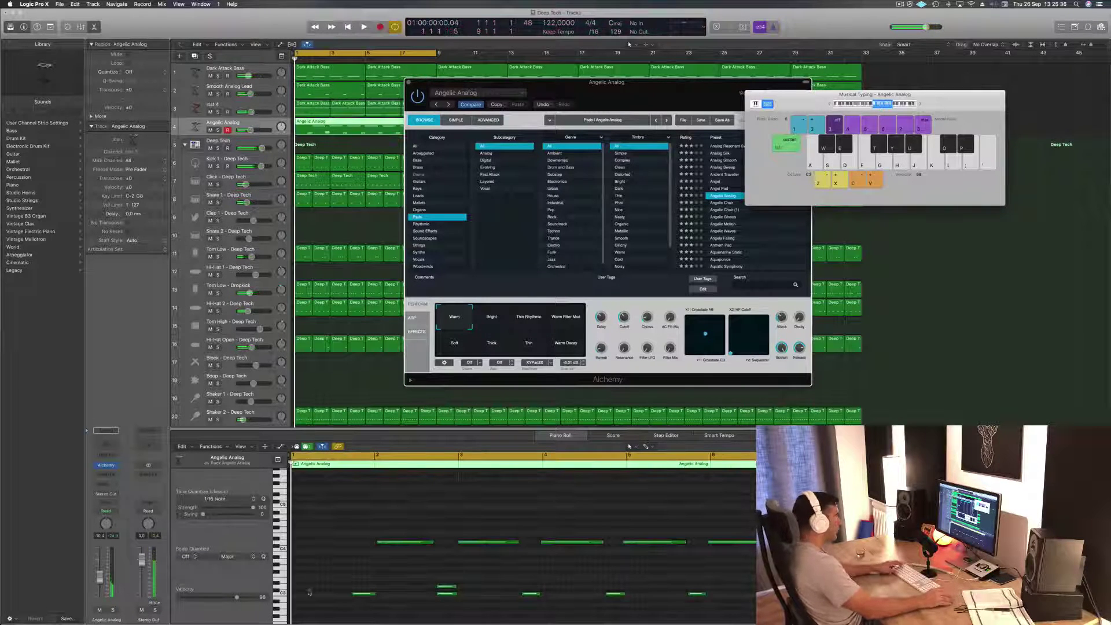
- Move the Alchemy window clear of the recorded region and briefly play the take from bar 1
{"action": "left_click_drag", "start_coordinate": [581, 81], "coordinate": [819, 88]}
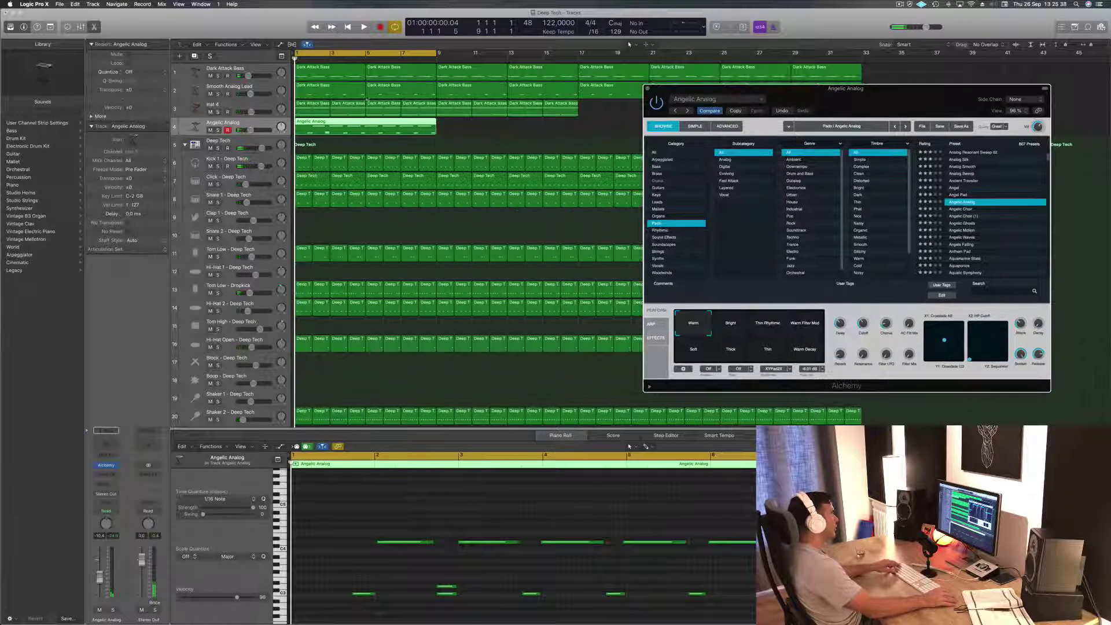
{"action": "key", "text": "space"}
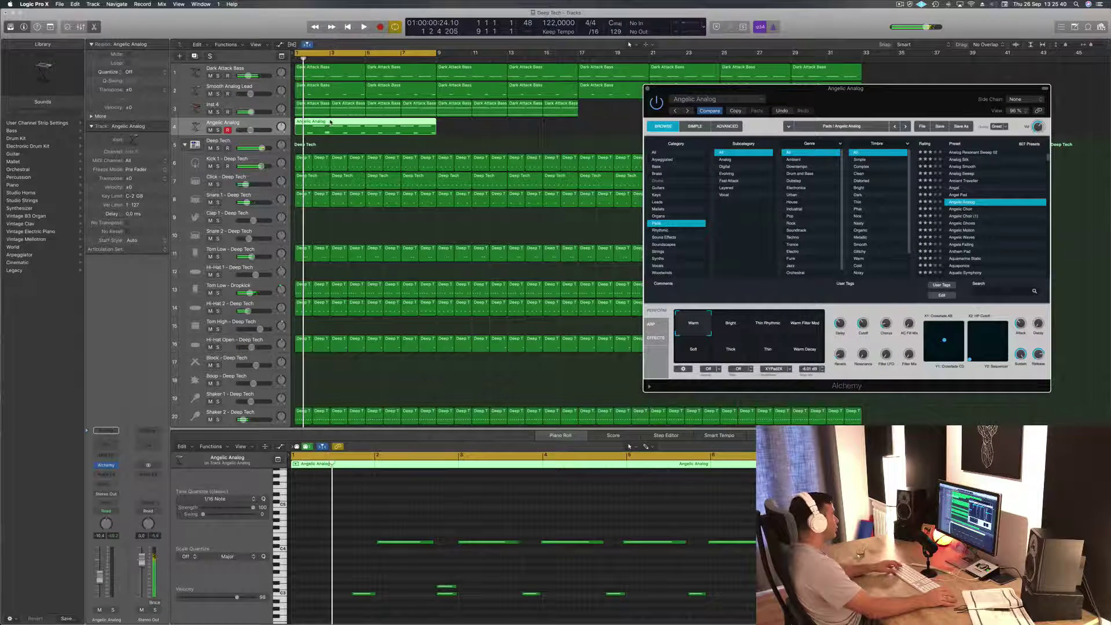
{"action": "left_click", "coordinate": [330, 122]}
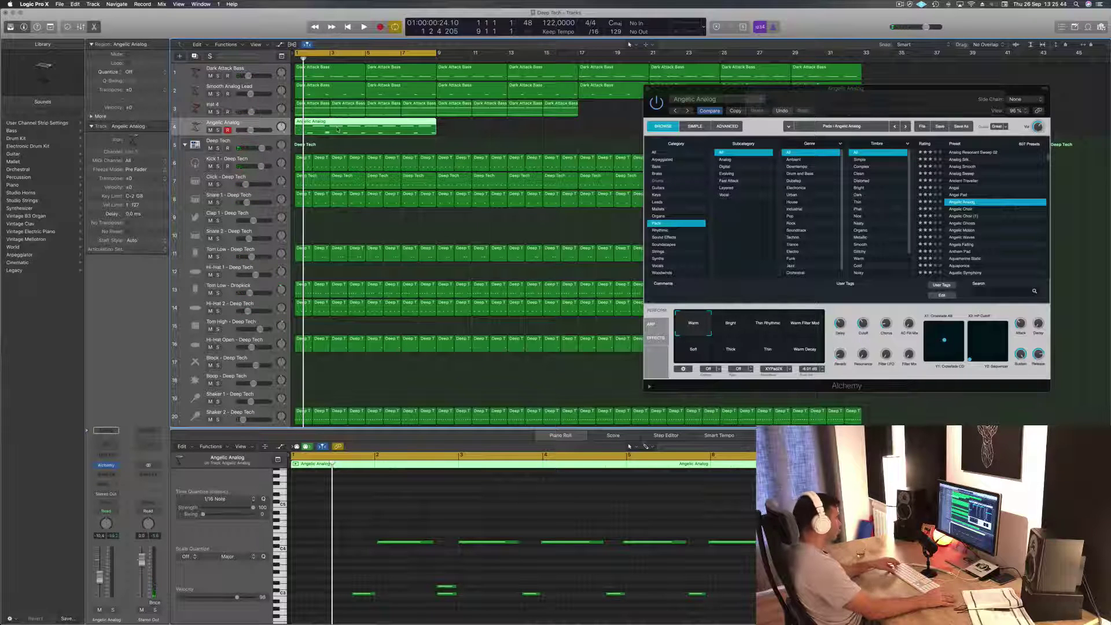
- Hide Musical Typing and split the Angelic Analog region at bar 3, also splitting the notes that cross the cut
{"action": "left_click", "coordinate": [490, 134]}
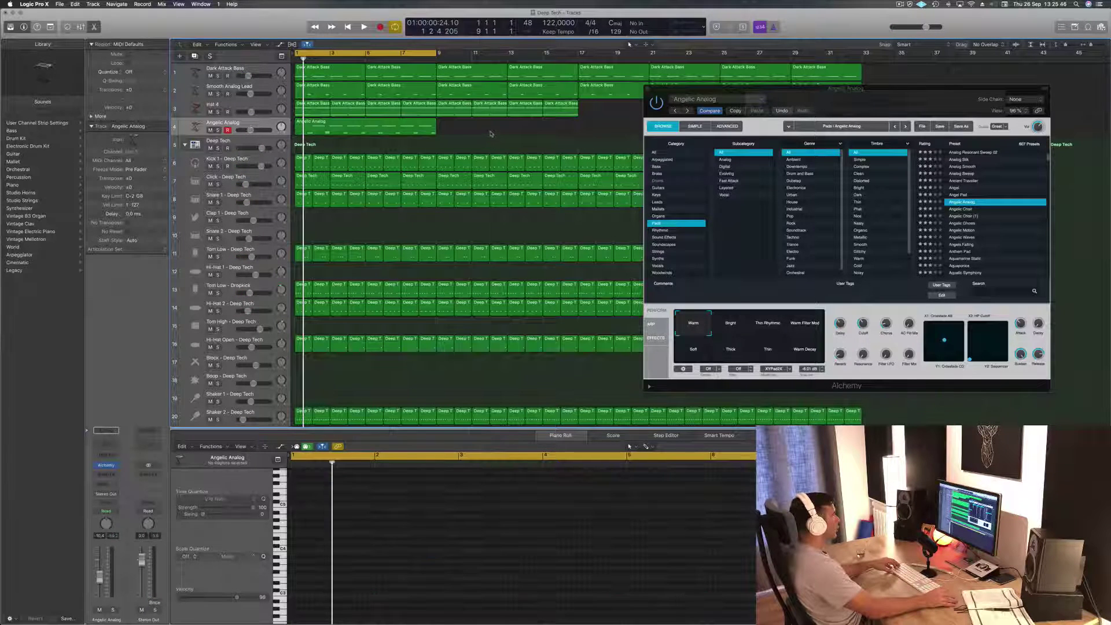
{"action": "key", "text": "super+k"}
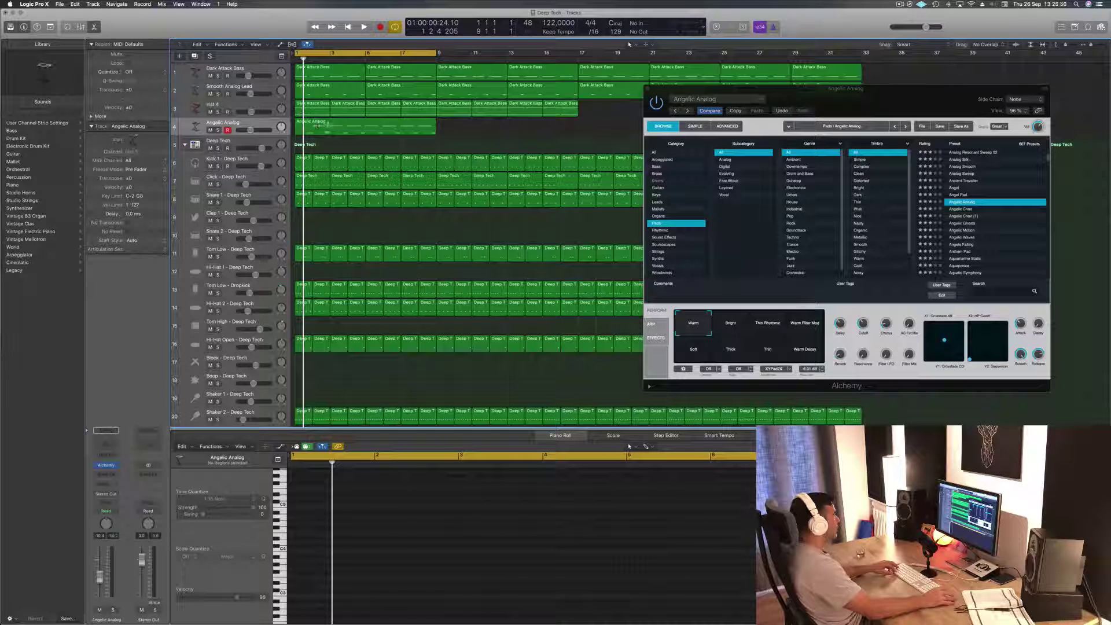
{"action": "left_click", "coordinate": [316, 125]}
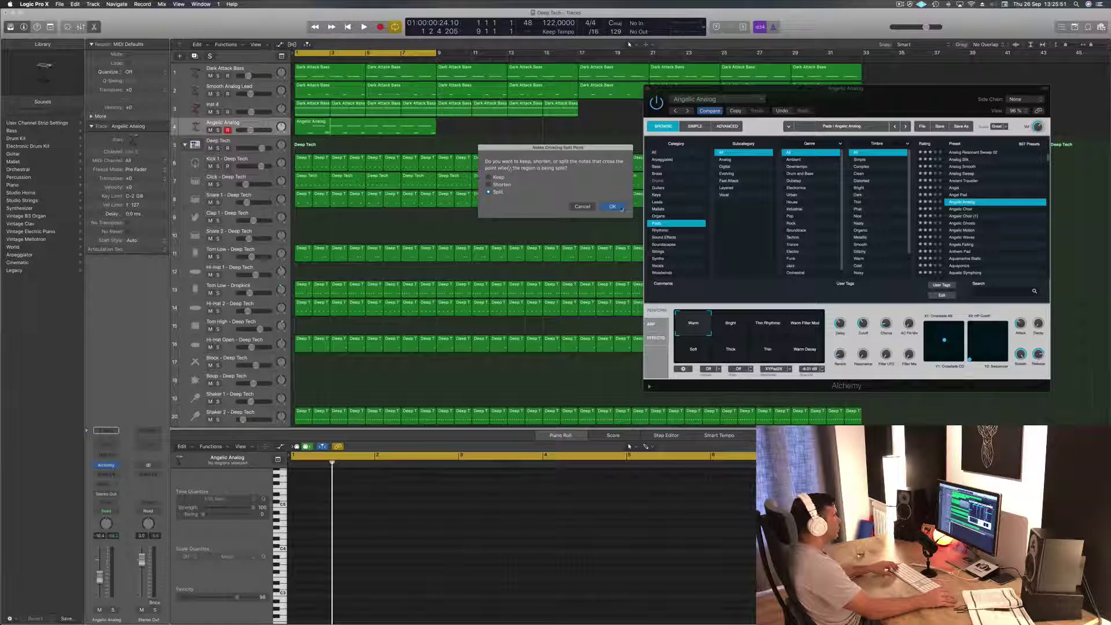
{"action": "left_click", "coordinate": [621, 208]}
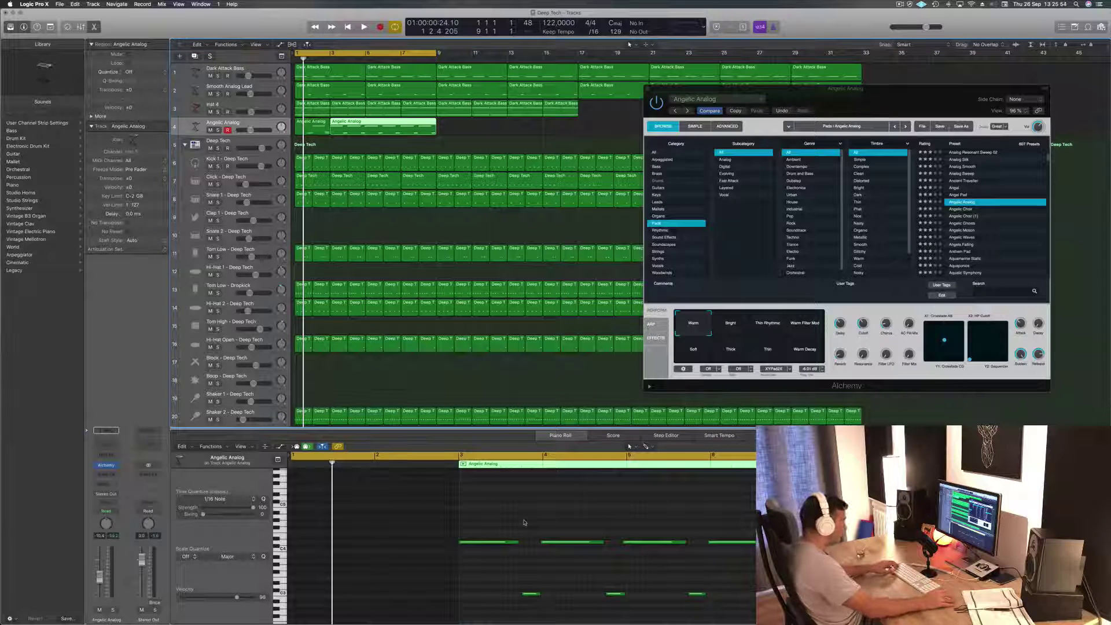
- Transpose all notes in the Angelic Analog region starting at bar 3 up one octave
{"action": "left_click_drag", "start_coordinate": [428, 518], "coordinate": [601, 589]}
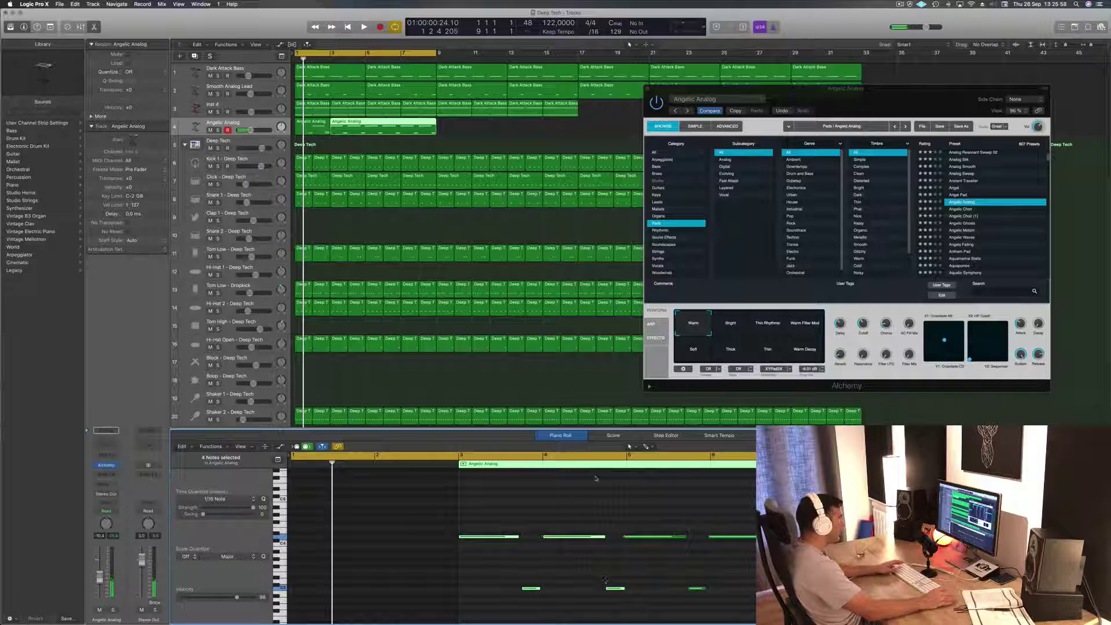
{"action": "key", "text": "super+a"}
{"action": "key", "text": "shift+alt+Up"}
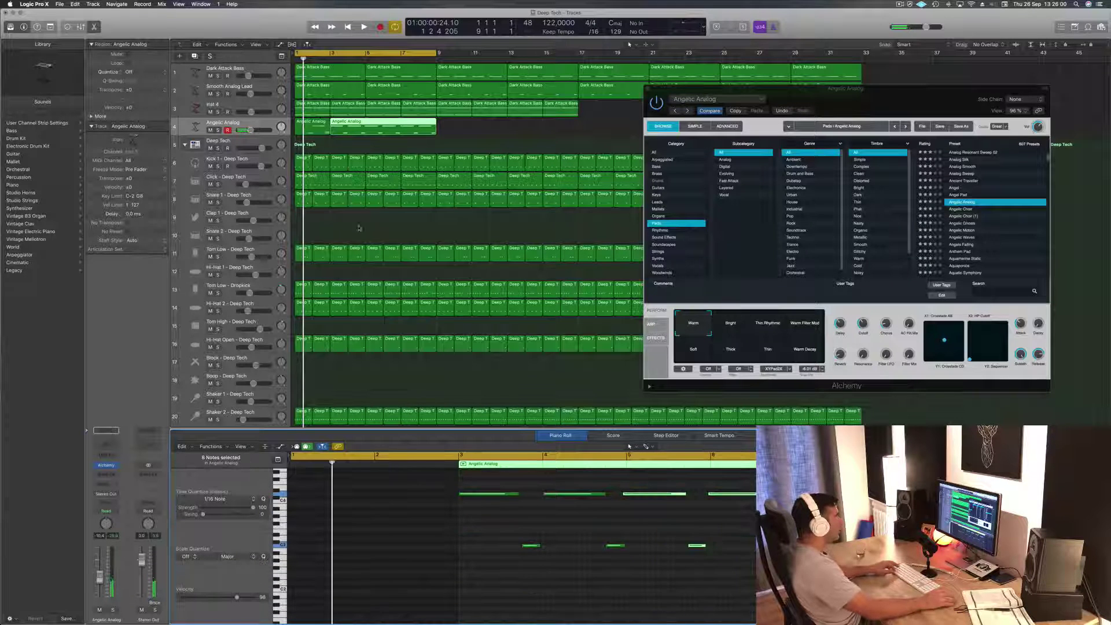
- Trim the Angelic Analog part to bars 3 and 4 by deleting the first region and splitting off everything from bar 5
{"action": "left_click", "coordinate": [321, 122]}
{"action": "key", "text": "Delete"}
{"action": "left_click", "coordinate": [371, 128]}
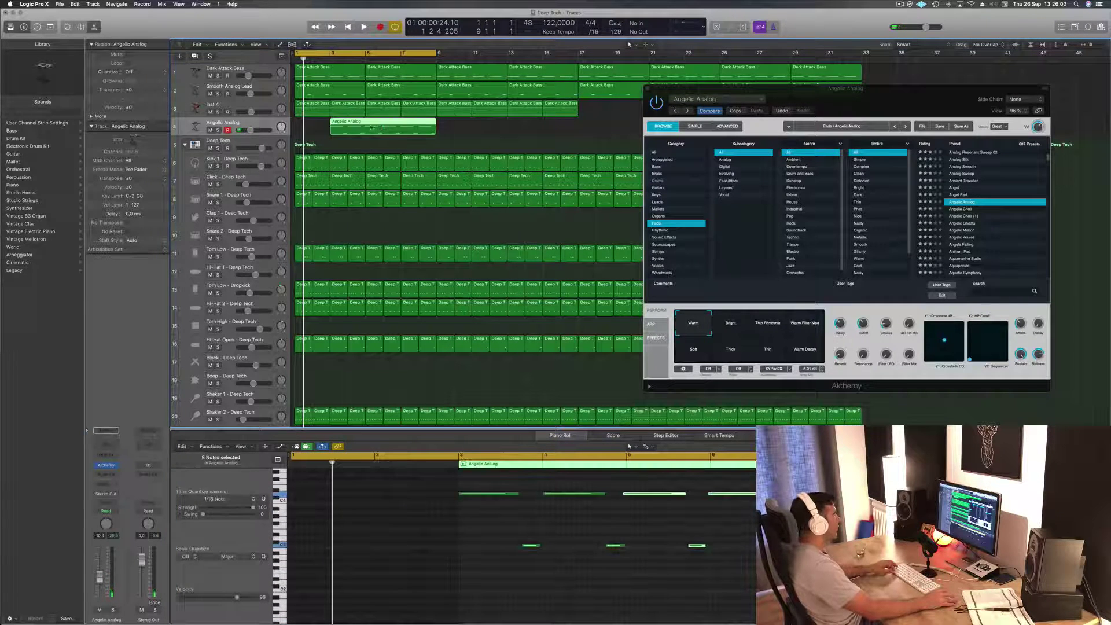
{"action": "left_click", "coordinate": [365, 125]}
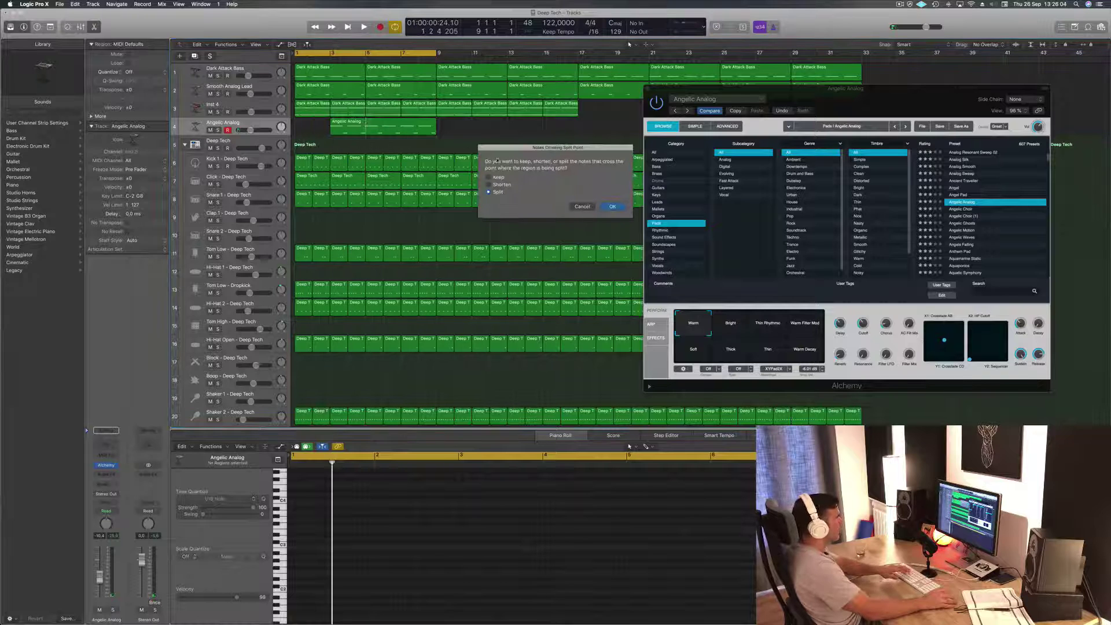
{"action": "key", "text": "Return"}
{"action": "key", "text": "Delete"}
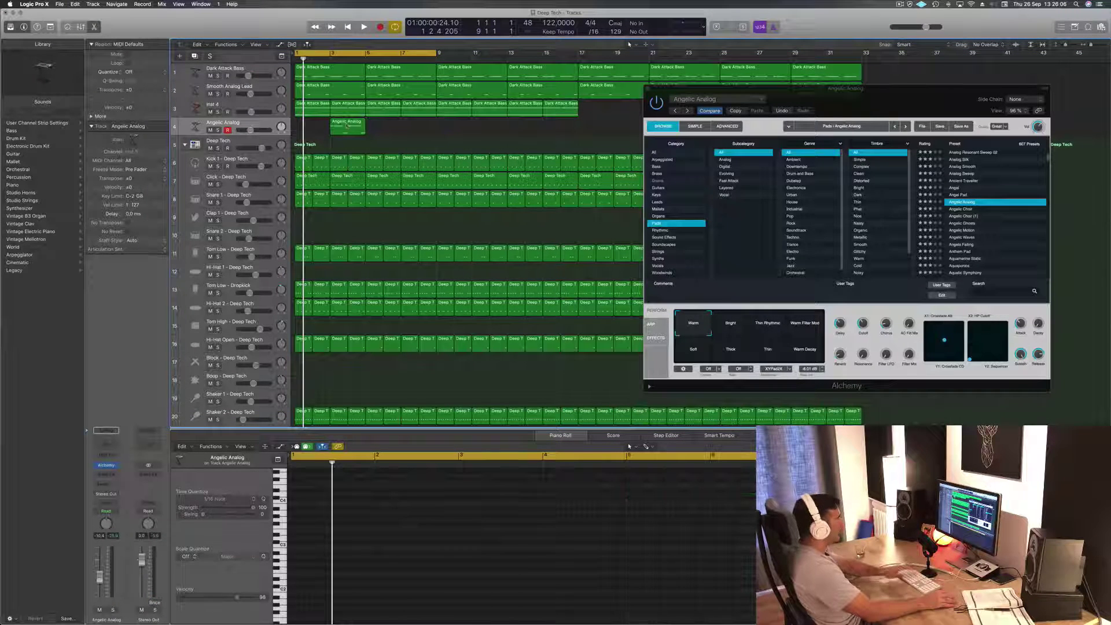
- Delete the short stray note at the end of the remaining two-bar Angelic Analog region
{"action": "left_click", "coordinate": [348, 126]}
{"action": "left_click_drag", "start_coordinate": [651, 492], "coordinate": [629, 501]}
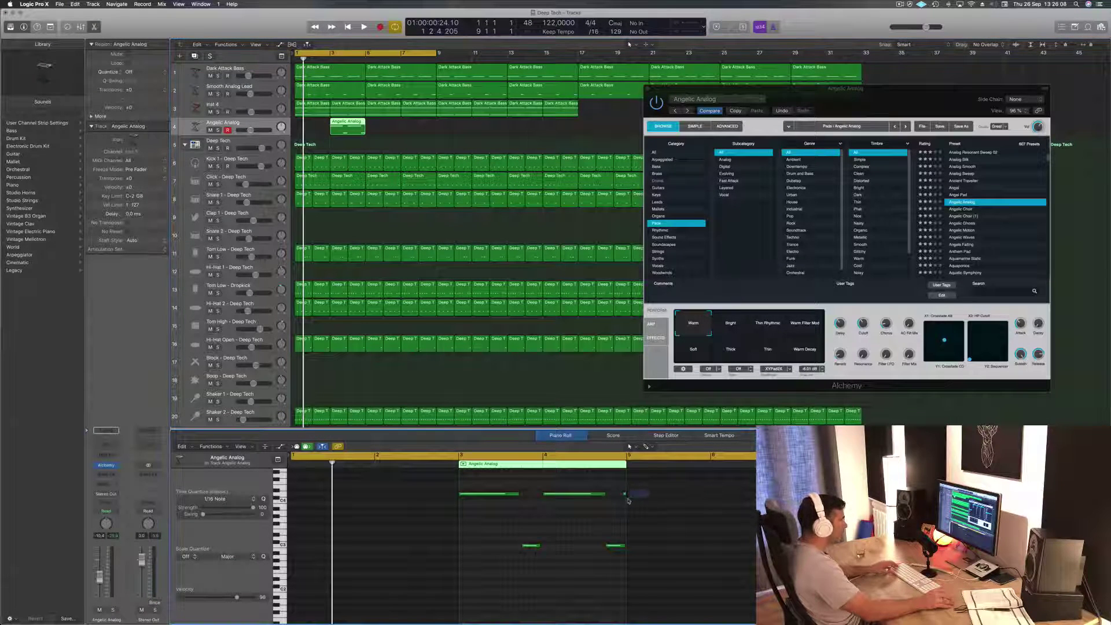
{"action": "key", "text": "Return"}
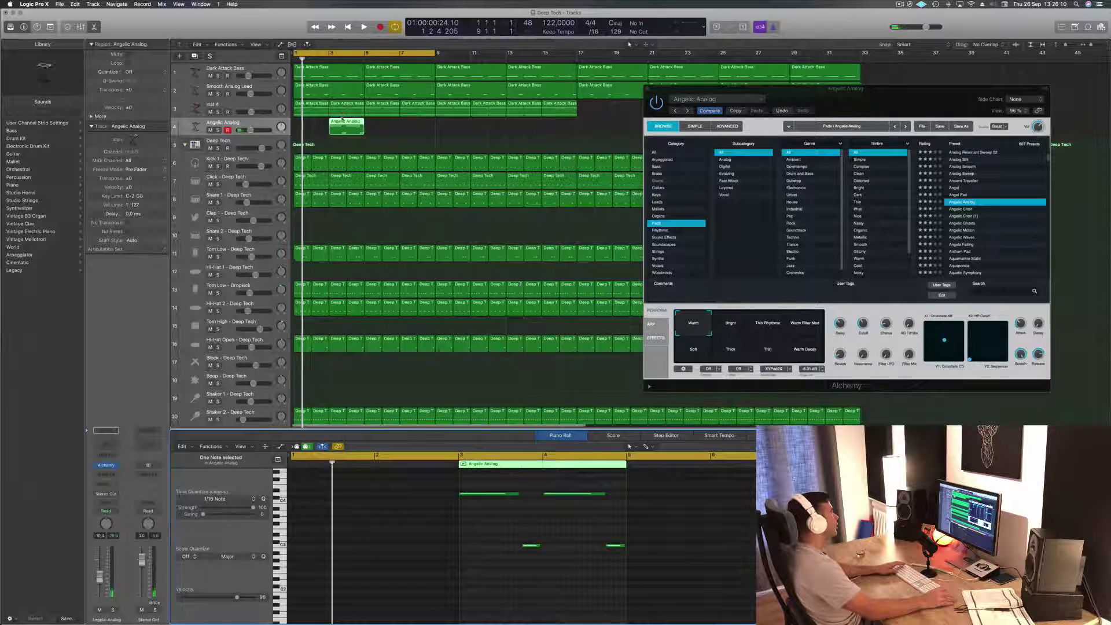
- Repeat the two-bar Angelic Analog region so its copies fill bars 1 to 16
{"action": "left_click_drag", "start_coordinate": [347, 125], "coordinate": [463, 142]}
{"action": "key", "text": "space"}
{"action": "left_click", "coordinate": [306, 125], "text": "shift"}
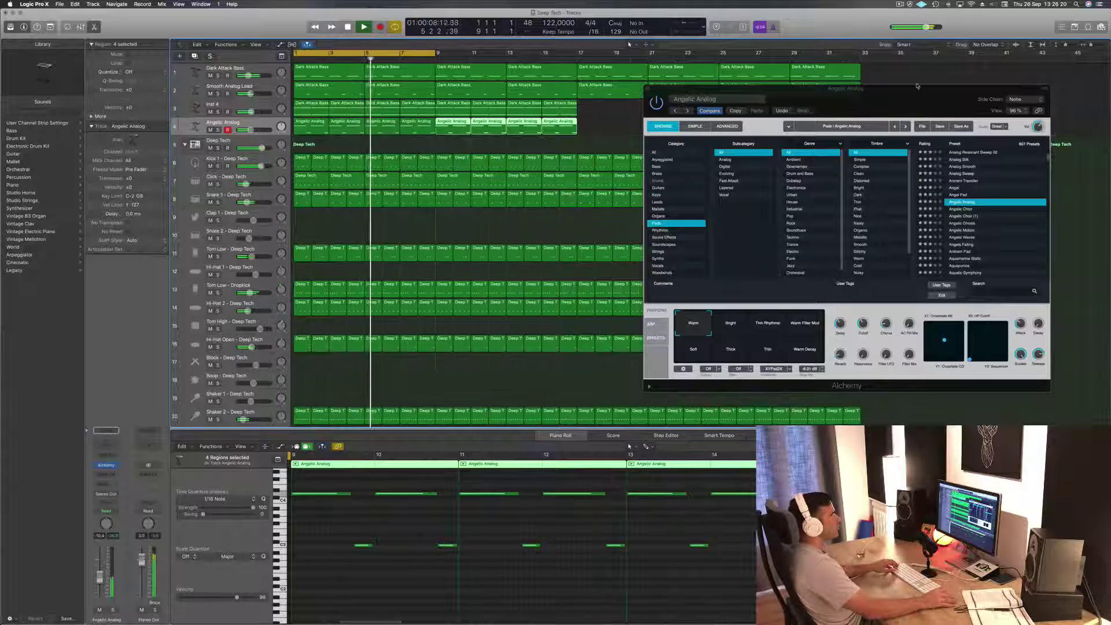
- Restart playback from bar 1 with the Alchemy window moved, and audition the Bright, Thin Rhythmic and Warm Filter Mod performance snapshots
{"action": "left_click_drag", "start_coordinate": [904, 93], "coordinate": [713, 115]}
{"action": "key", "text": "space"}
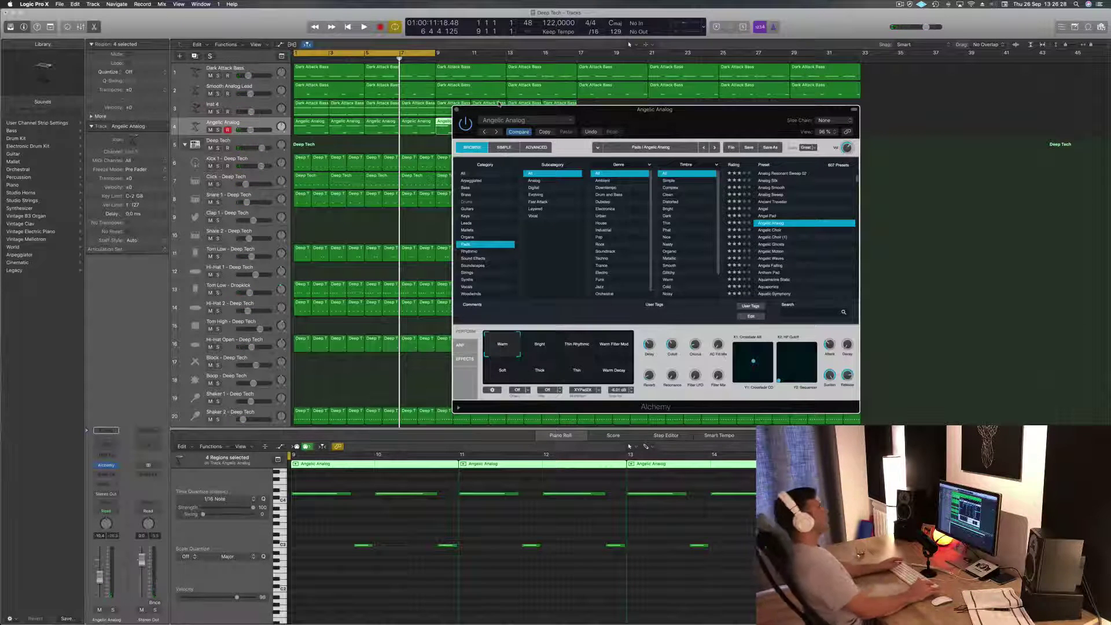
{"action": "key", "text": "Return"}
{"action": "key", "text": "space"}
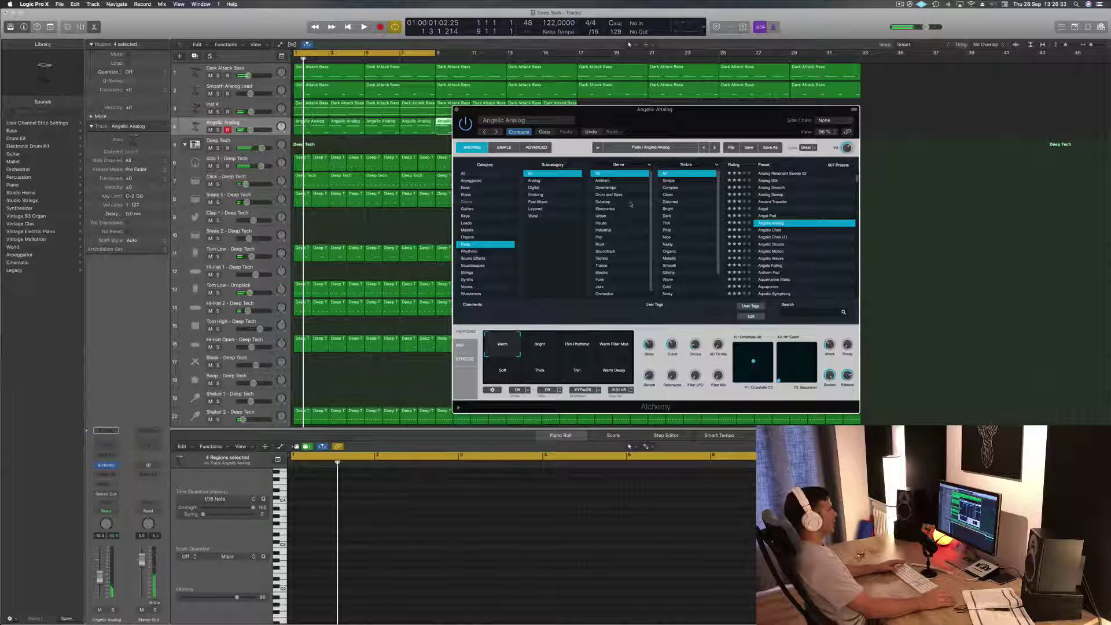
{"action": "key", "text": "space"}
{"action": "left_click", "coordinate": [539, 344]}
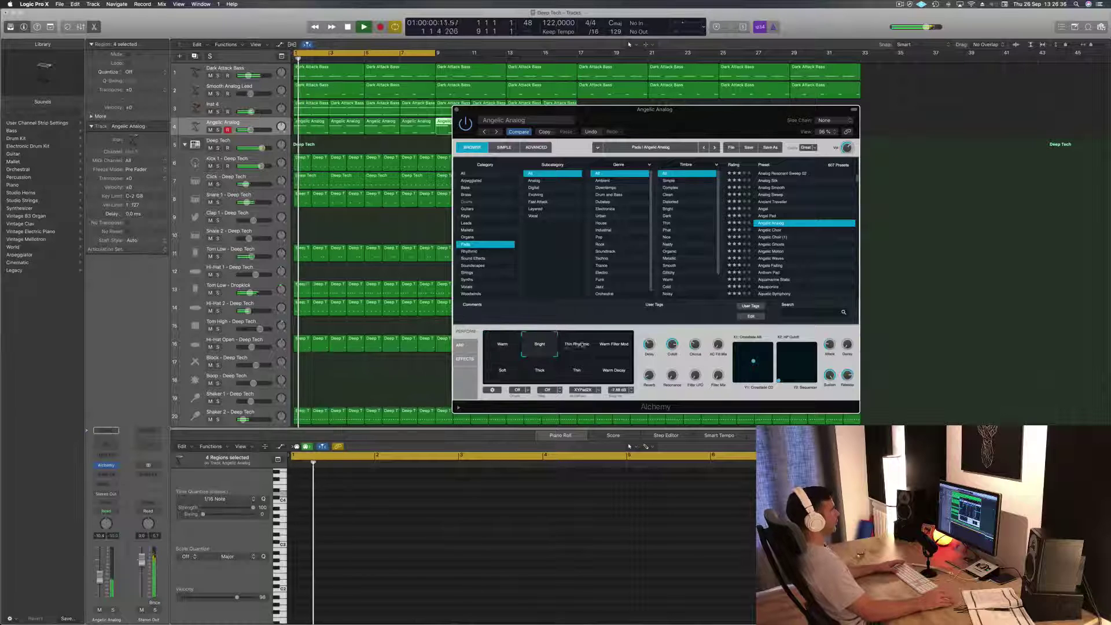
{"action": "left_click", "coordinate": [582, 344]}
{"action": "left_click", "coordinate": [619, 347]}
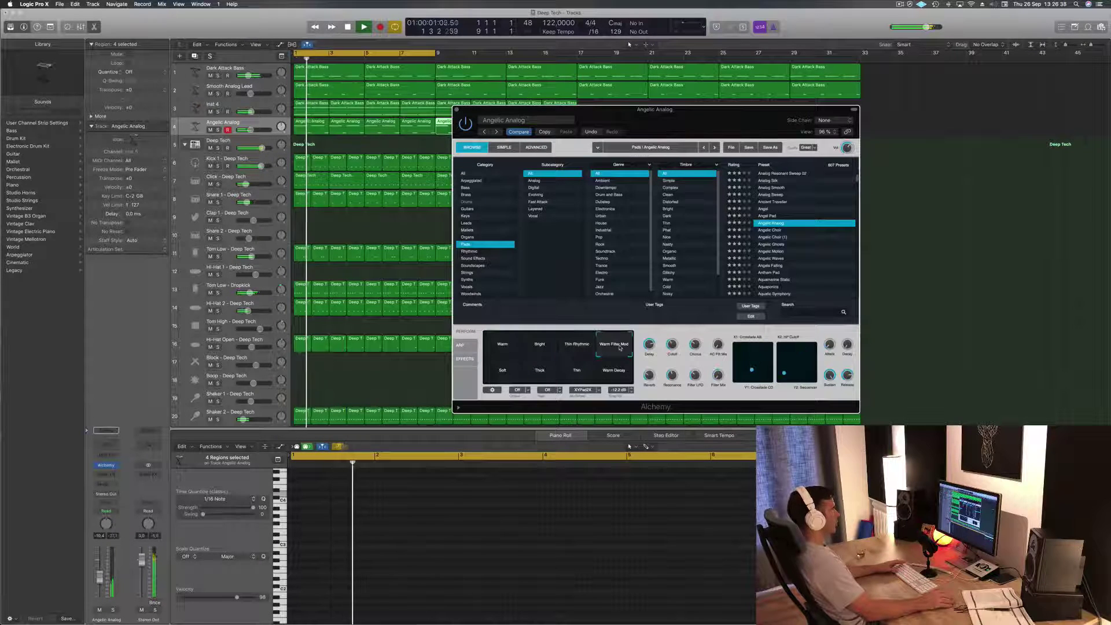
- Audition the Soft, Thick, Thin and Warm Decay snapshots, return to Warm, and replay the loop from bar 1
{"action": "left_click", "coordinate": [509, 374]}
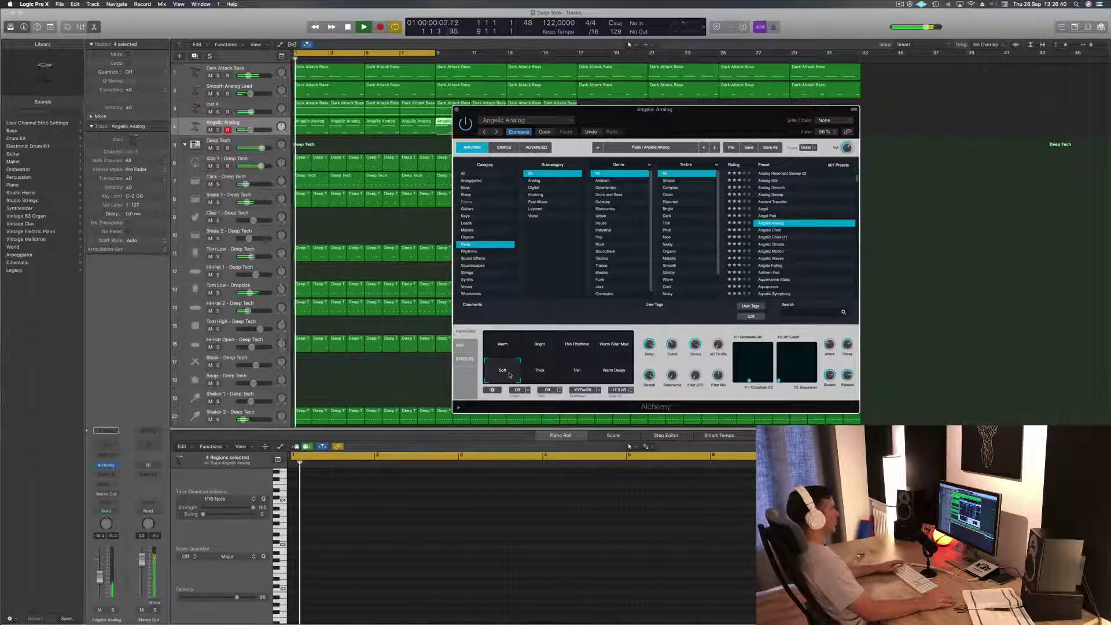
{"action": "left_click", "coordinate": [538, 374]}
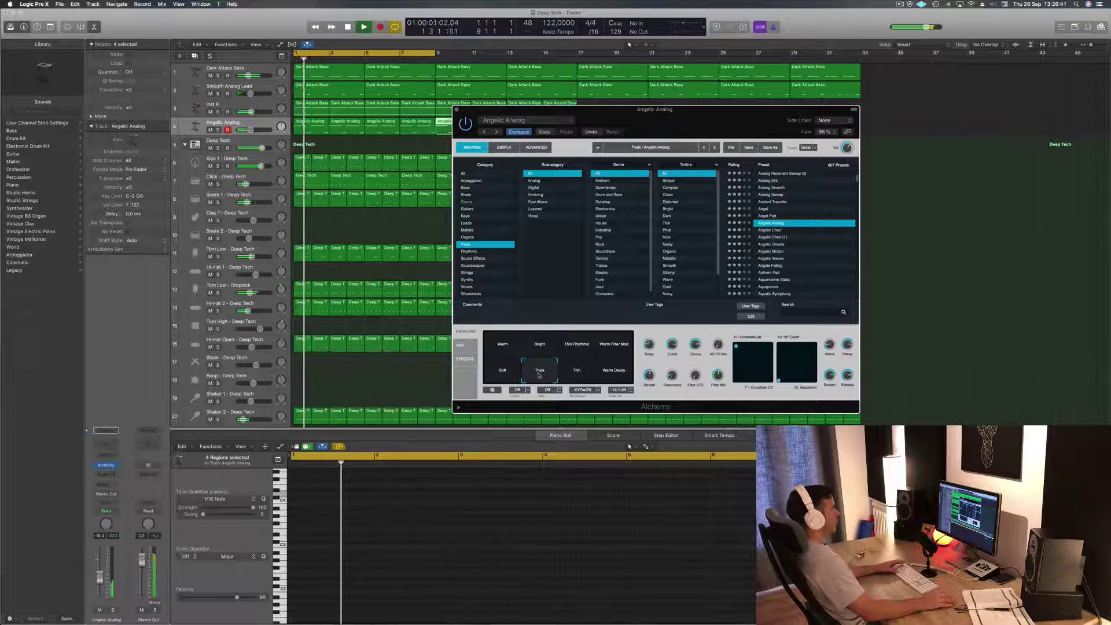
{"action": "left_click", "coordinate": [568, 375]}
{"action": "left_click", "coordinate": [616, 375]}
{"action": "left_click", "coordinate": [503, 345]}
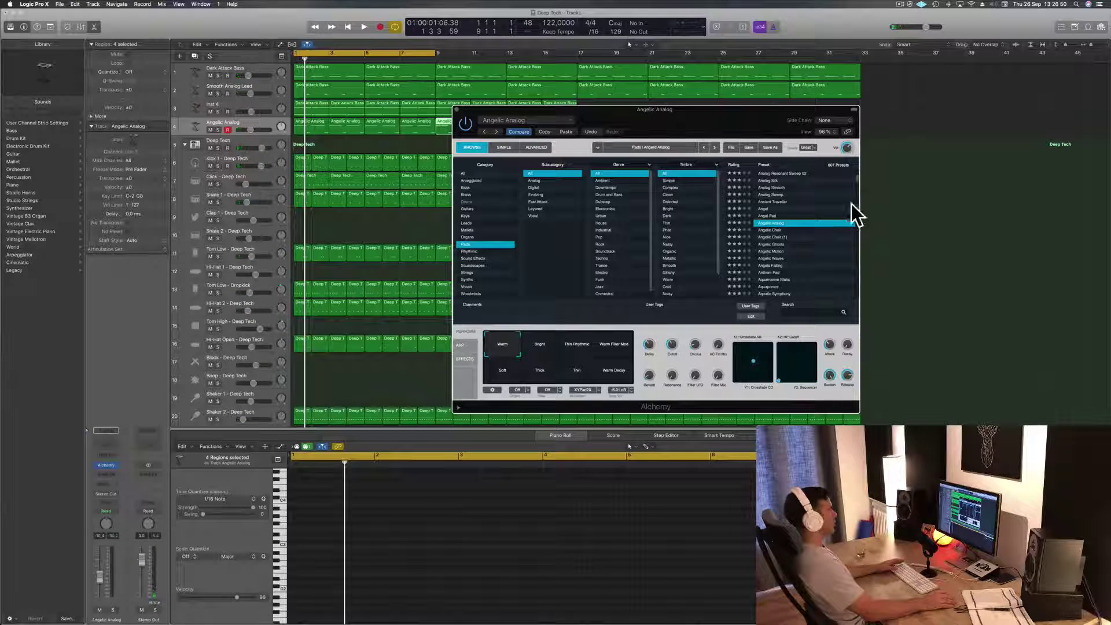
{"action": "key", "text": "Return"}
{"action": "key", "text": "space"}
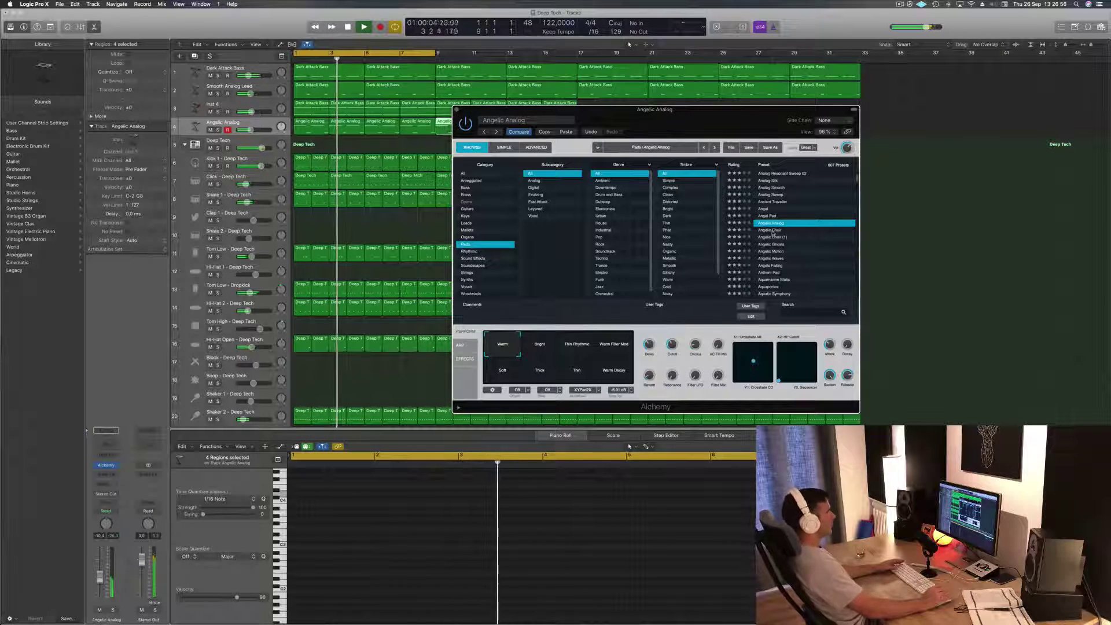
- Audition the Angelic Choir, Angels Falling and Anthem Pad presets on the pad track against the looped beat
{"action": "left_click", "coordinate": [770, 229]}
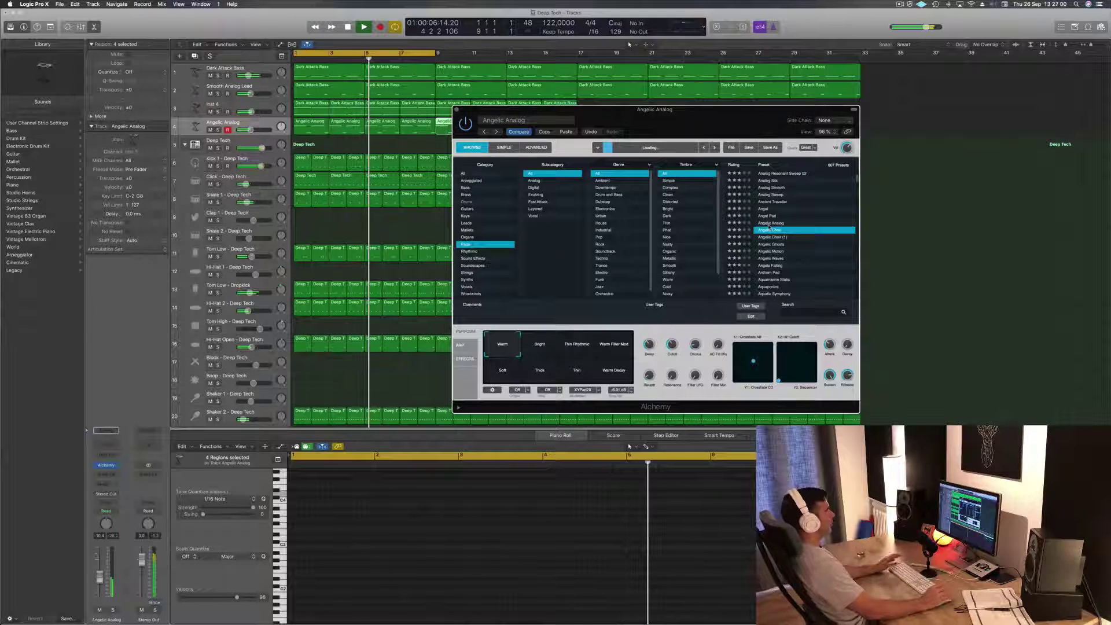
{"action": "key", "text": "Return"}
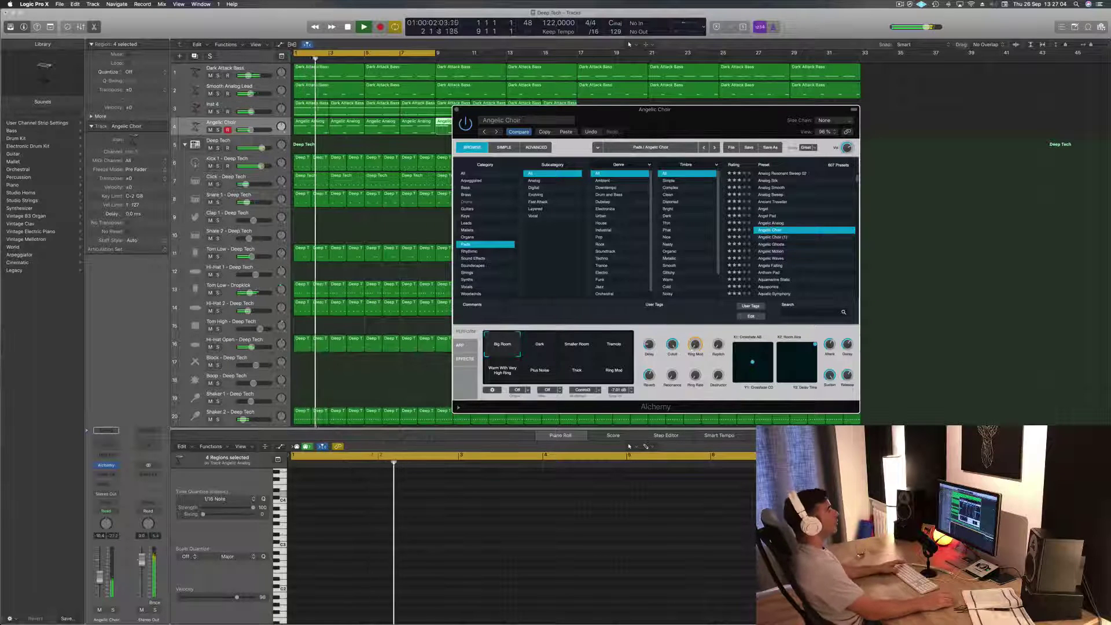
{"action": "left_click", "coordinate": [768, 265]}
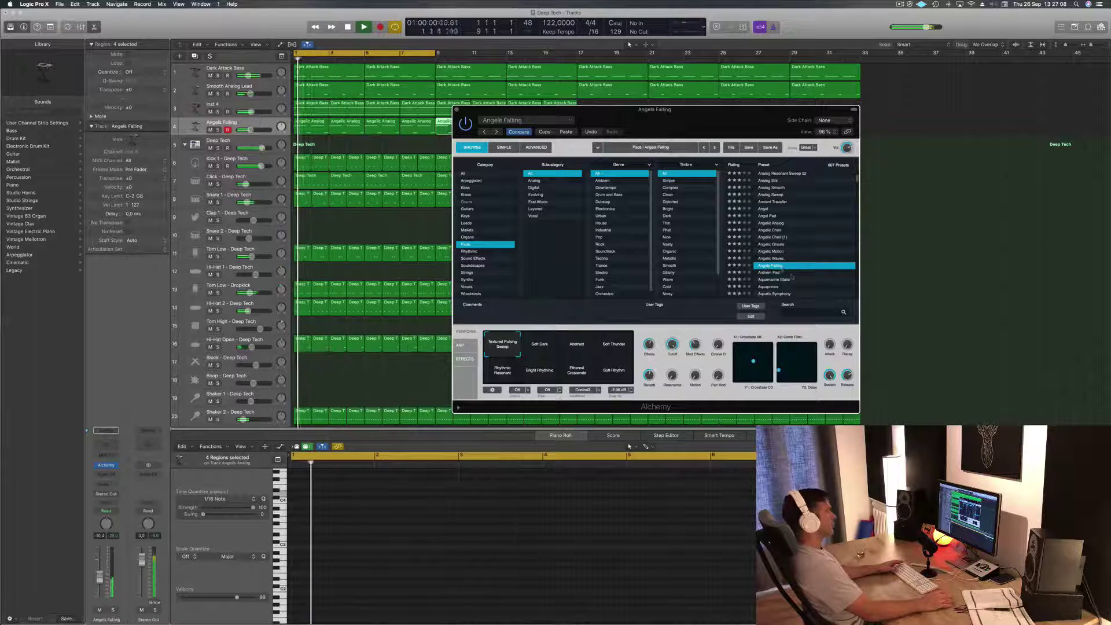
{"action": "scroll", "coordinate": [791, 277], "scroll_direction": "down", "scroll_amount": 5}
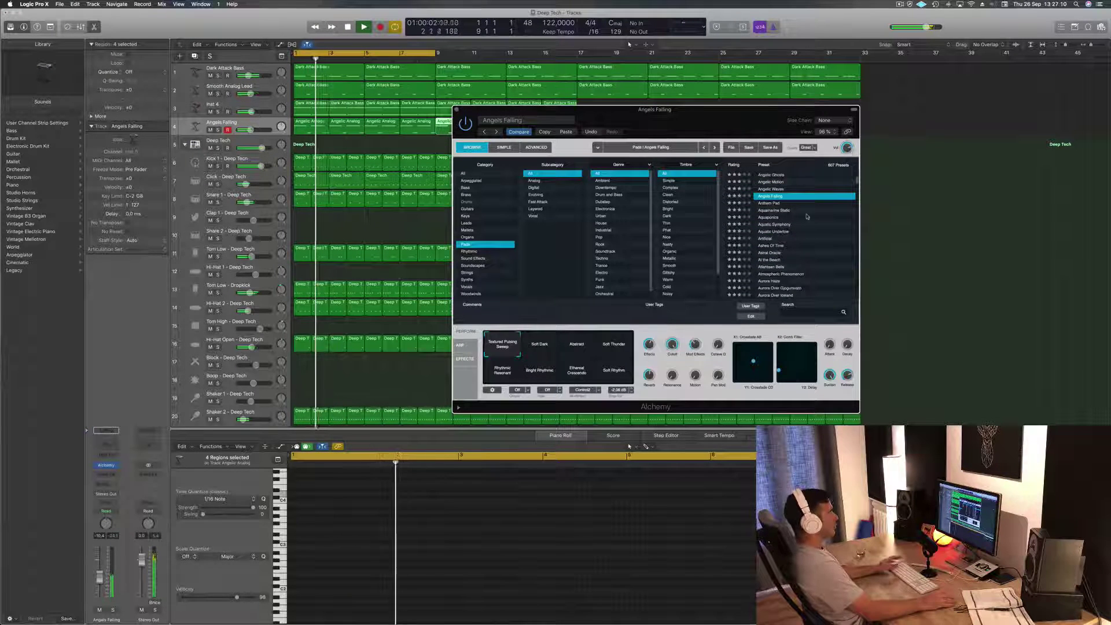
{"action": "left_click", "coordinate": [792, 203]}
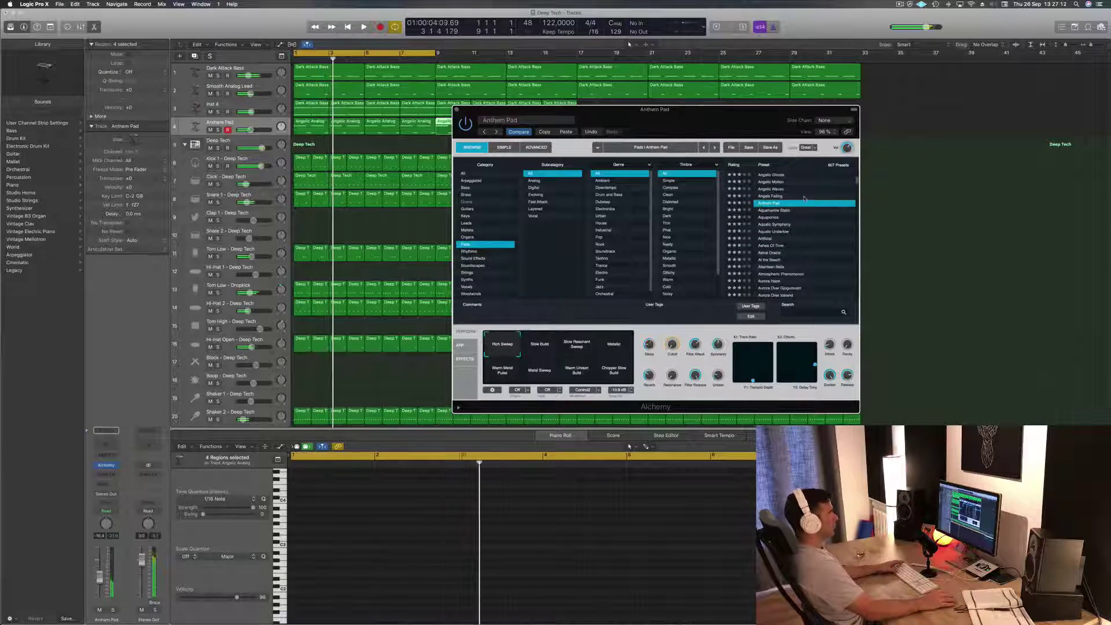
{"action": "key", "text": "space"}
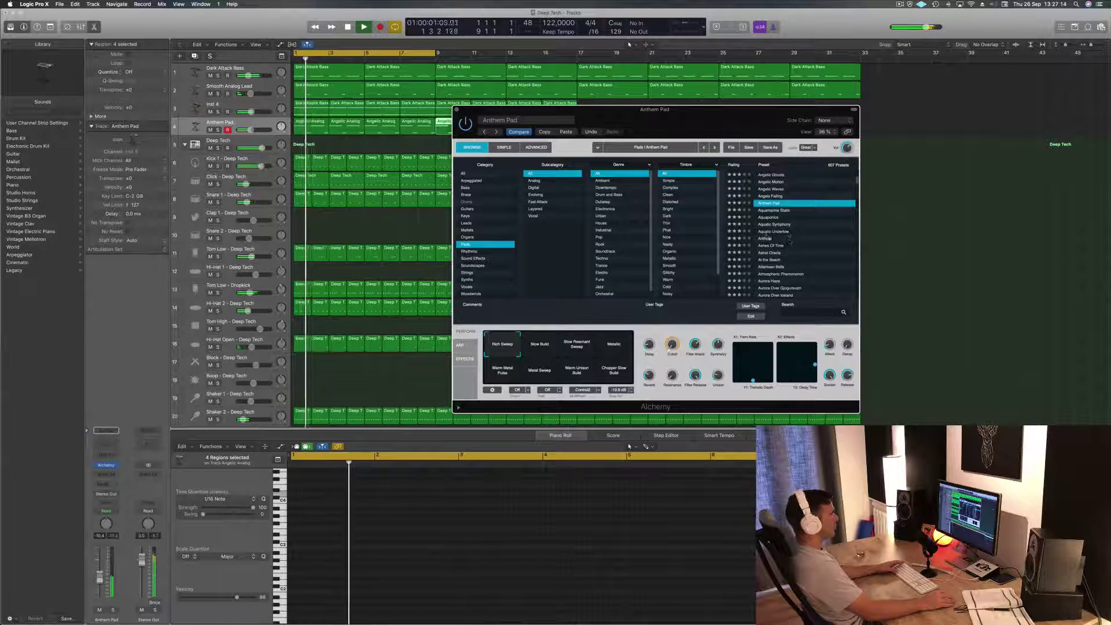
- Audition the Artificial, Astral Oracle and Aurora Haze pad presets while the loop plays
{"action": "left_click", "coordinate": [779, 238]}
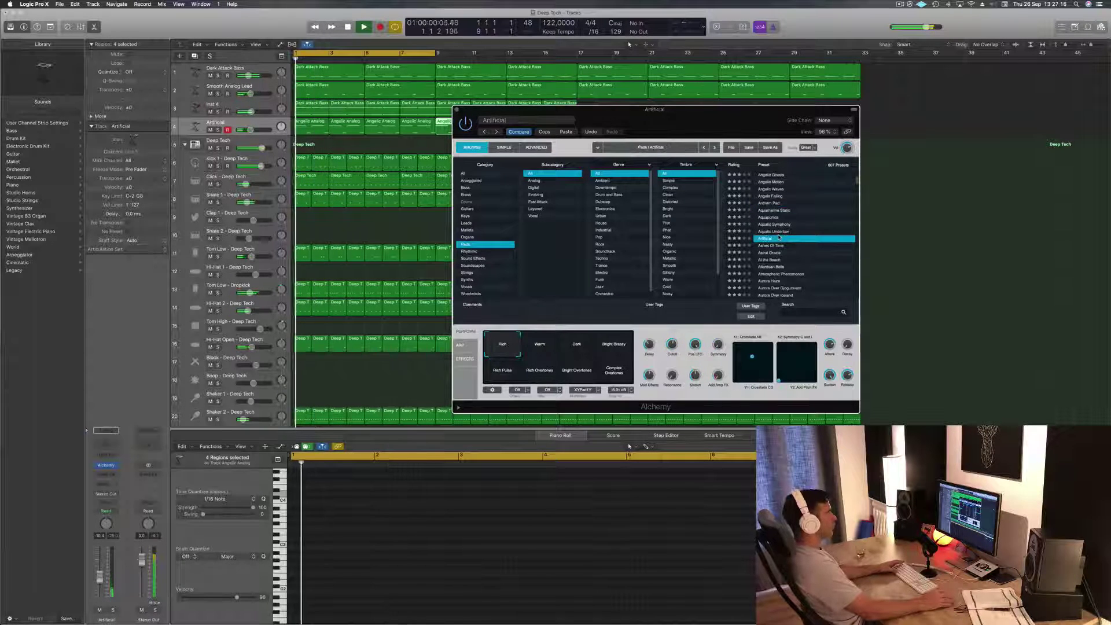
{"action": "scroll", "coordinate": [795, 239], "scroll_direction": "down", "scroll_amount": 2}
{"action": "left_click", "coordinate": [770, 231]}
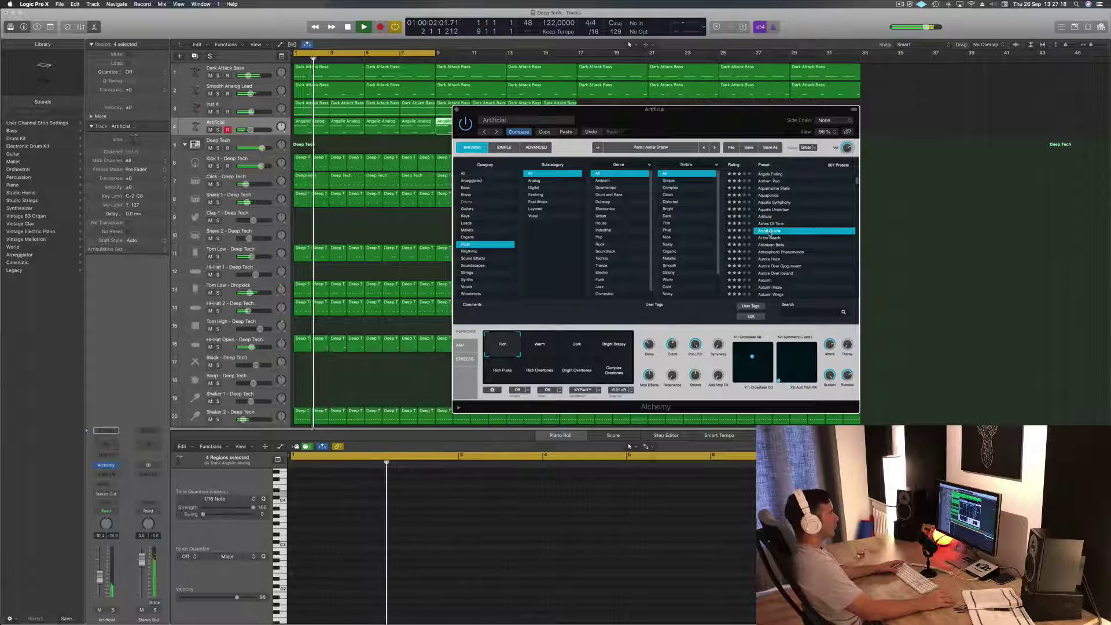
{"action": "scroll", "coordinate": [796, 229], "scroll_direction": "down", "scroll_amount": 3}
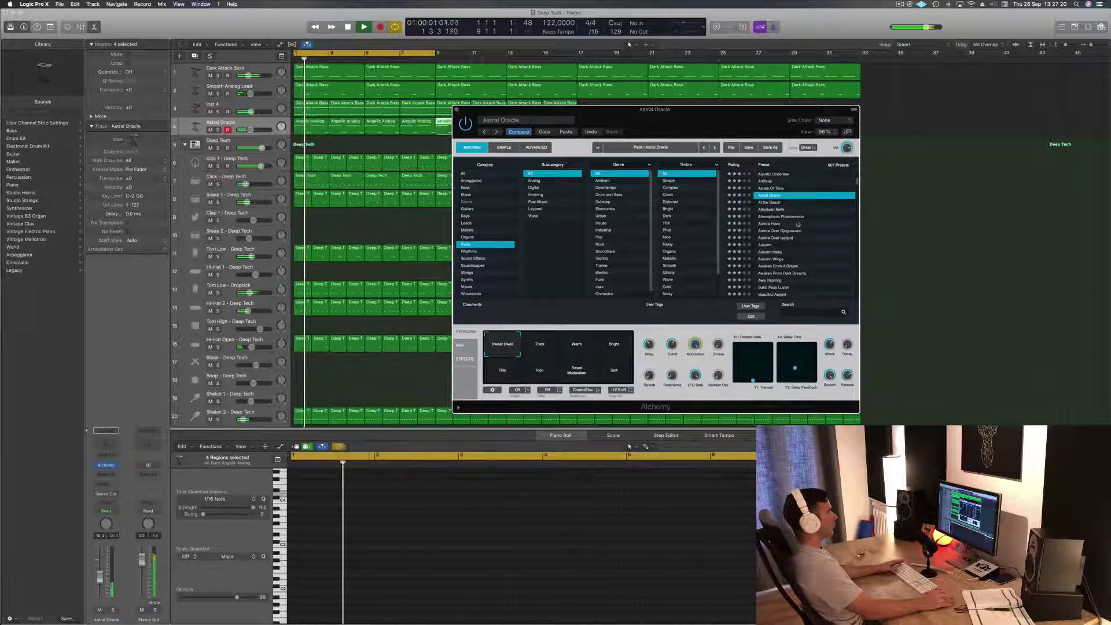
{"action": "left_click", "coordinate": [769, 223]}
{"action": "key", "text": "space"}
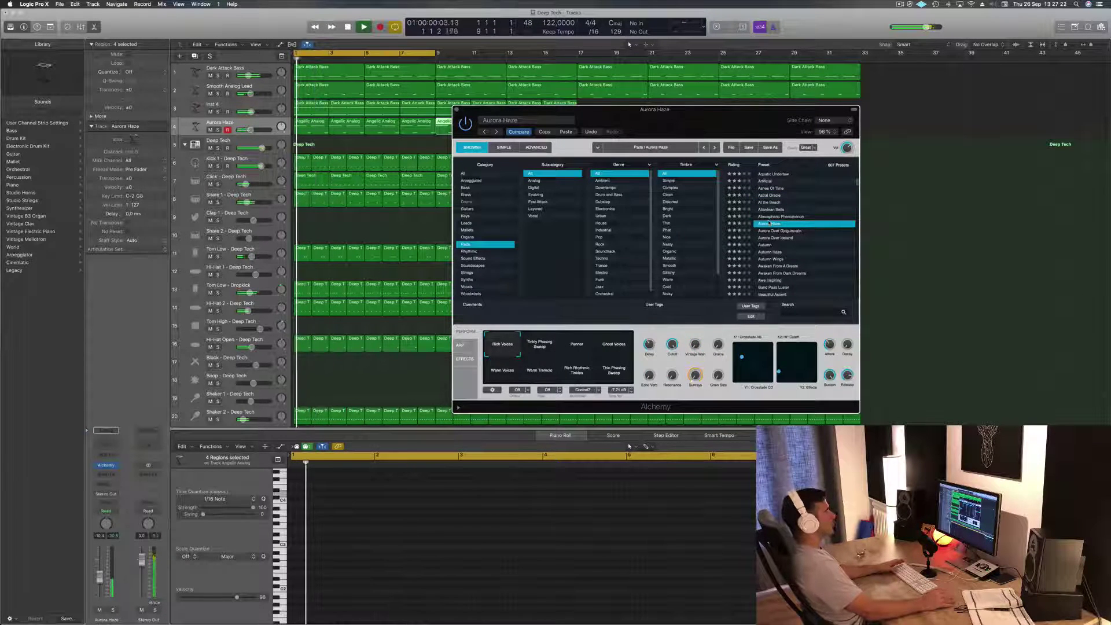
- Audition the Awaken From A Dream and Awe Inspiring presets further down the pad list
{"action": "scroll", "coordinate": [794, 241], "scroll_direction": "down", "scroll_amount": 1}
{"action": "left_click", "coordinate": [810, 260]}
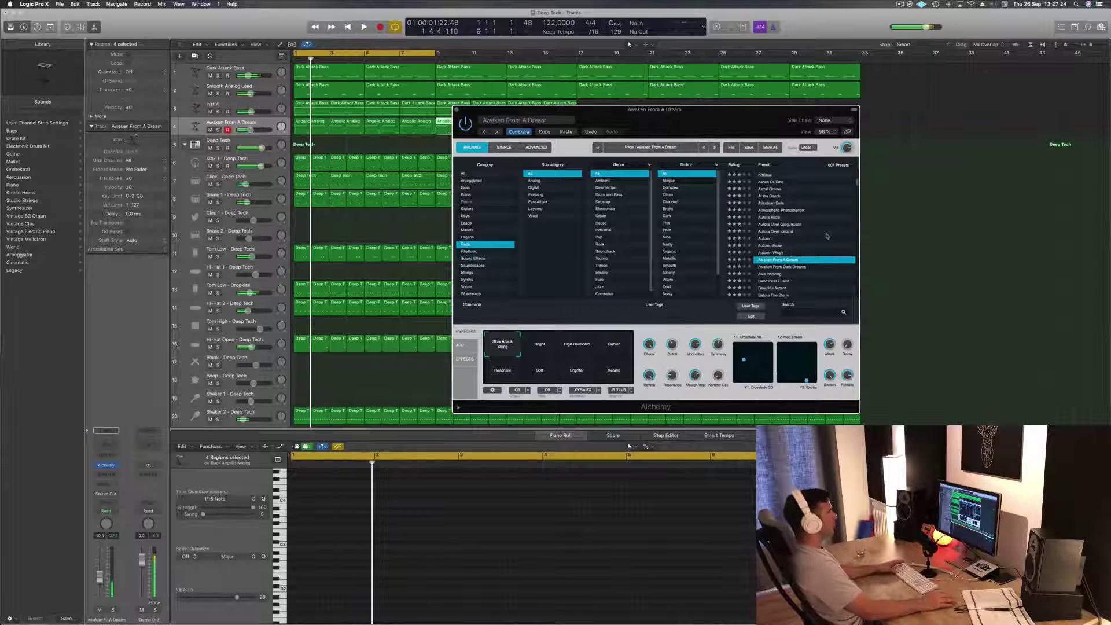
{"action": "scroll", "coordinate": [798, 235], "scroll_direction": "down", "scroll_amount": 3}
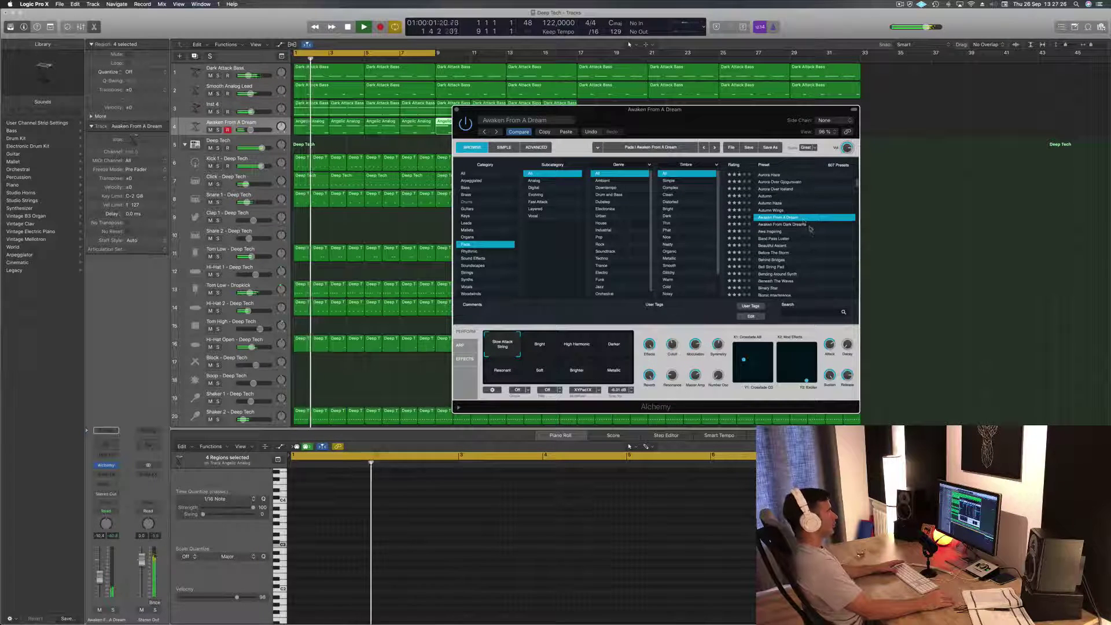
{"action": "left_click", "coordinate": [772, 232]}
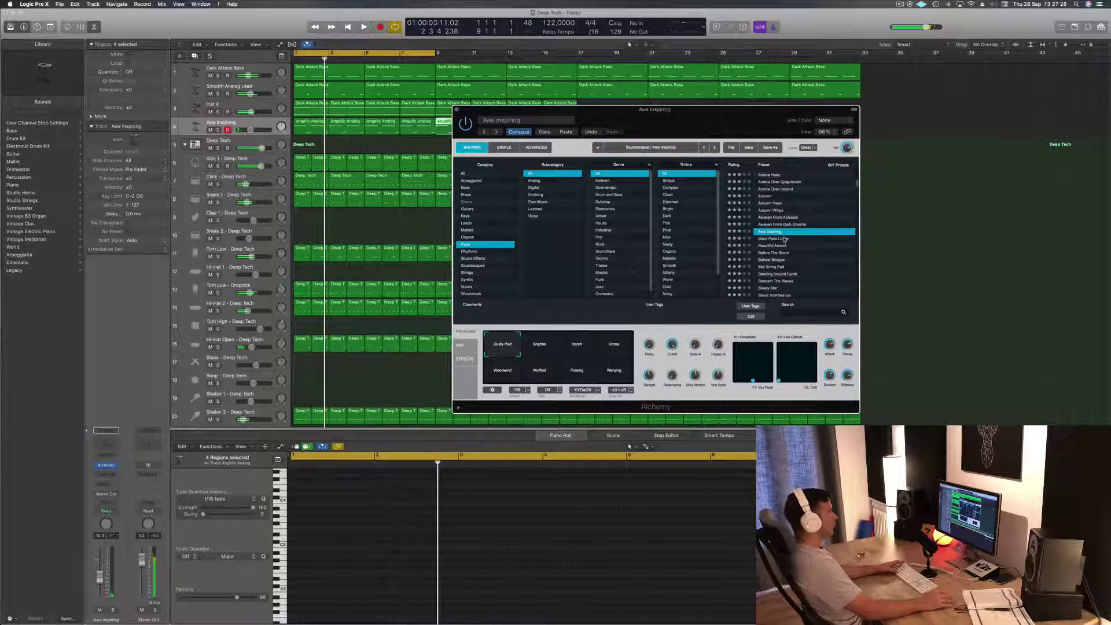
{"action": "key", "text": "space"}
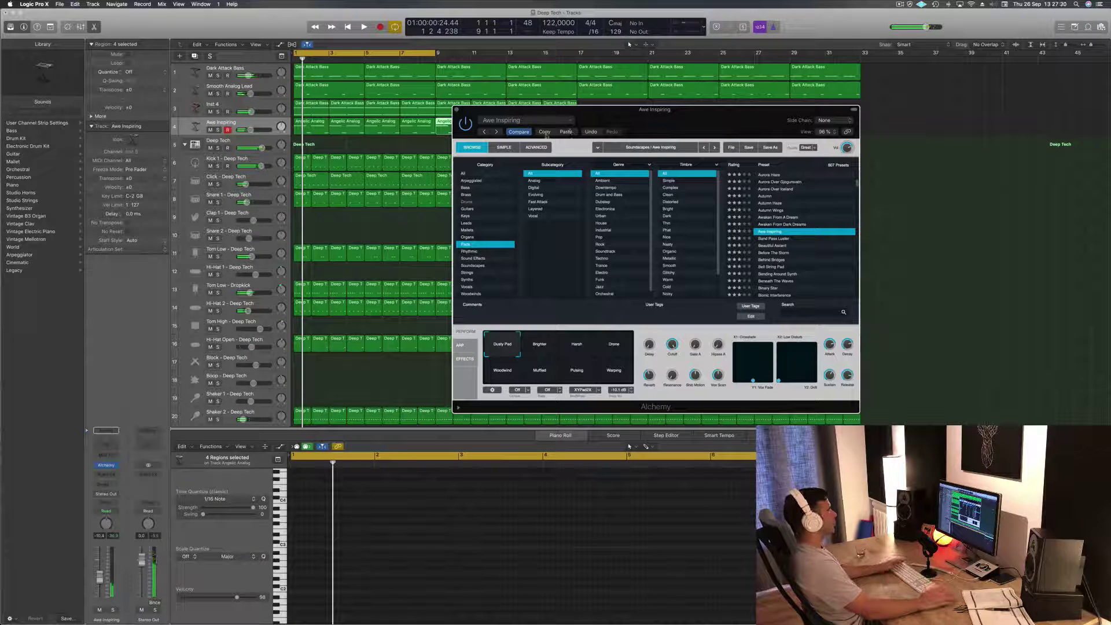
- Paste the copied Alchemy settings over the Awe Inspiring preset, resume playback, and move the Alchemy window clear of the pad regions
{"action": "left_click", "coordinate": [572, 132]}
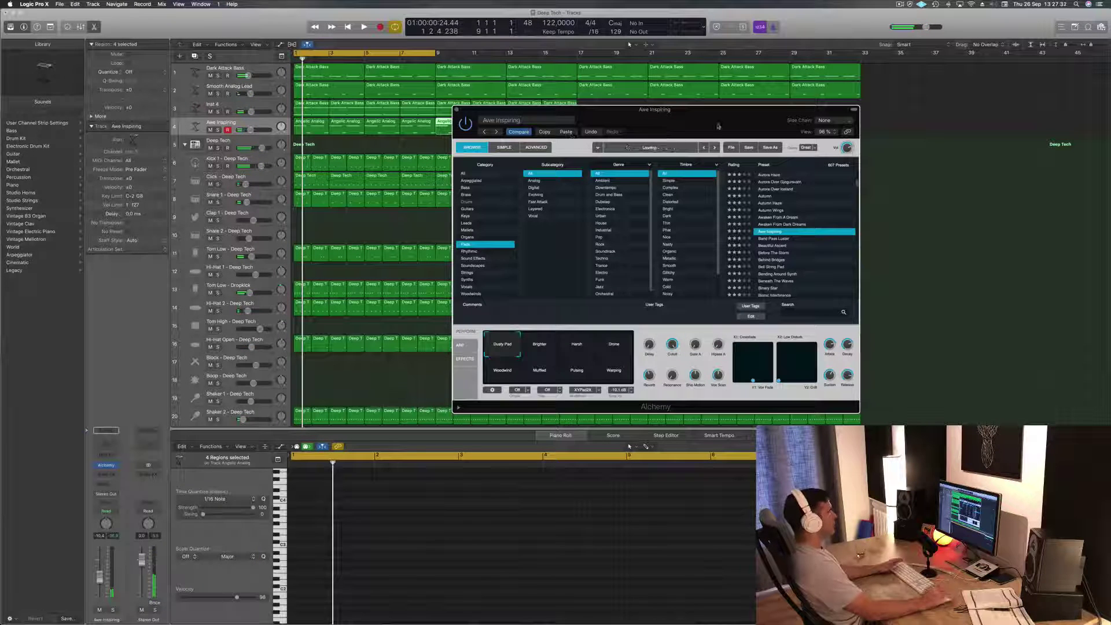
{"action": "key", "text": "space"}
{"action": "left_click_drag", "start_coordinate": [718, 126], "coordinate": [854, 79]}
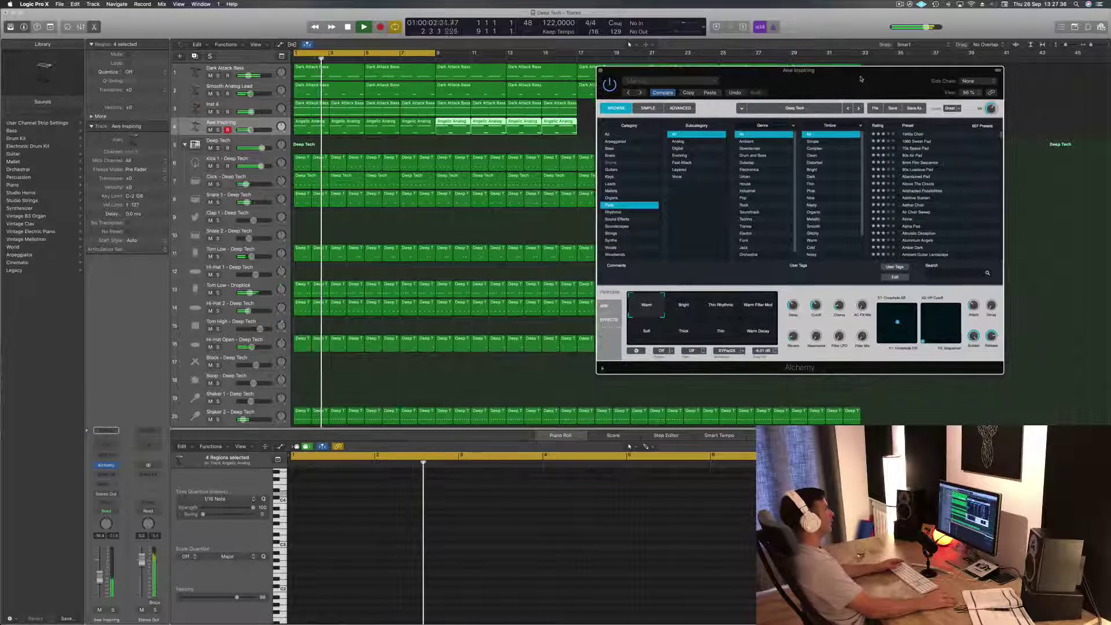
- Select the four Angelic Analog regions in bars 1 to 8 and restart playback from bar 1
{"action": "left_click", "coordinate": [323, 130]}
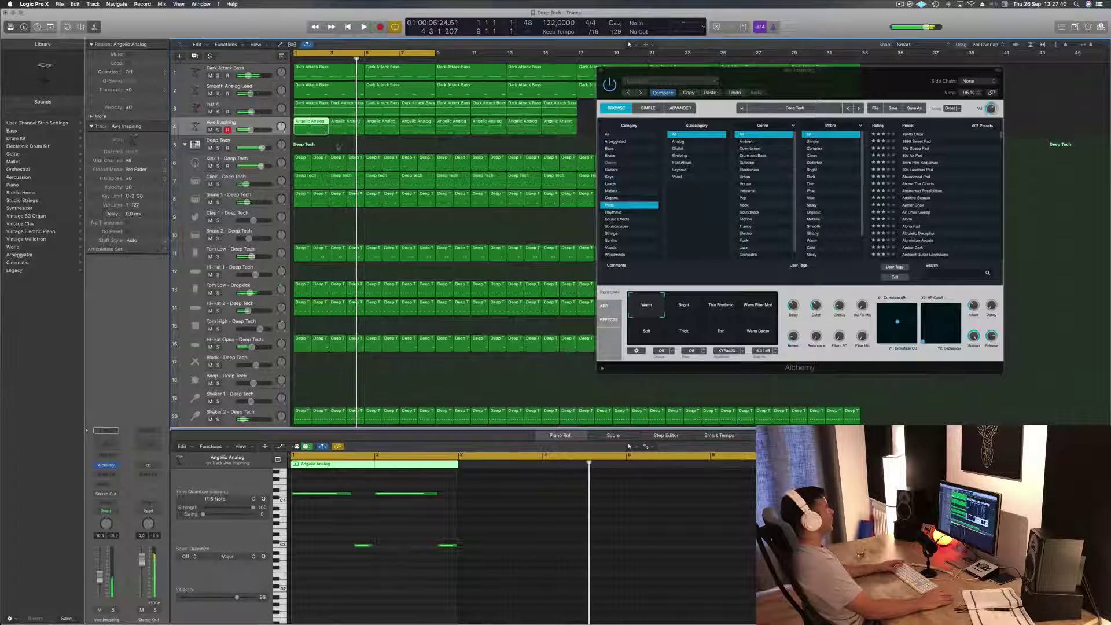
{"action": "left_click", "coordinate": [265, 127]}
{"action": "key", "text": "Return"}
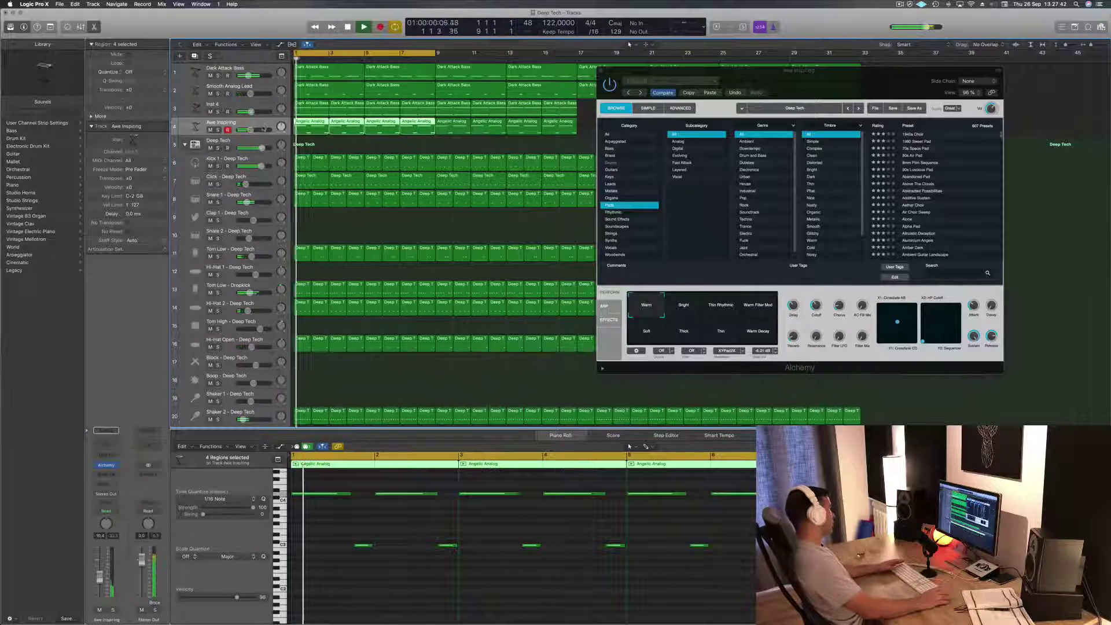
- Insert a stereo Step FX effect on the pad track, move its window off the track list, and start playback
{"action": "left_click", "coordinate": [114, 474]}
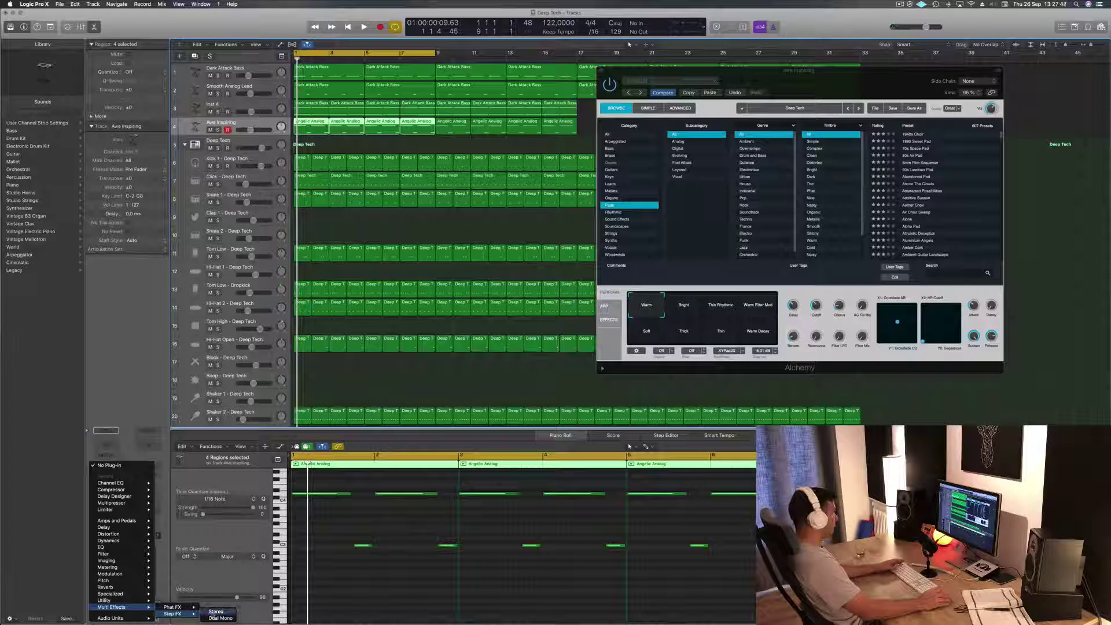
{"action": "left_click", "coordinate": [215, 612]}
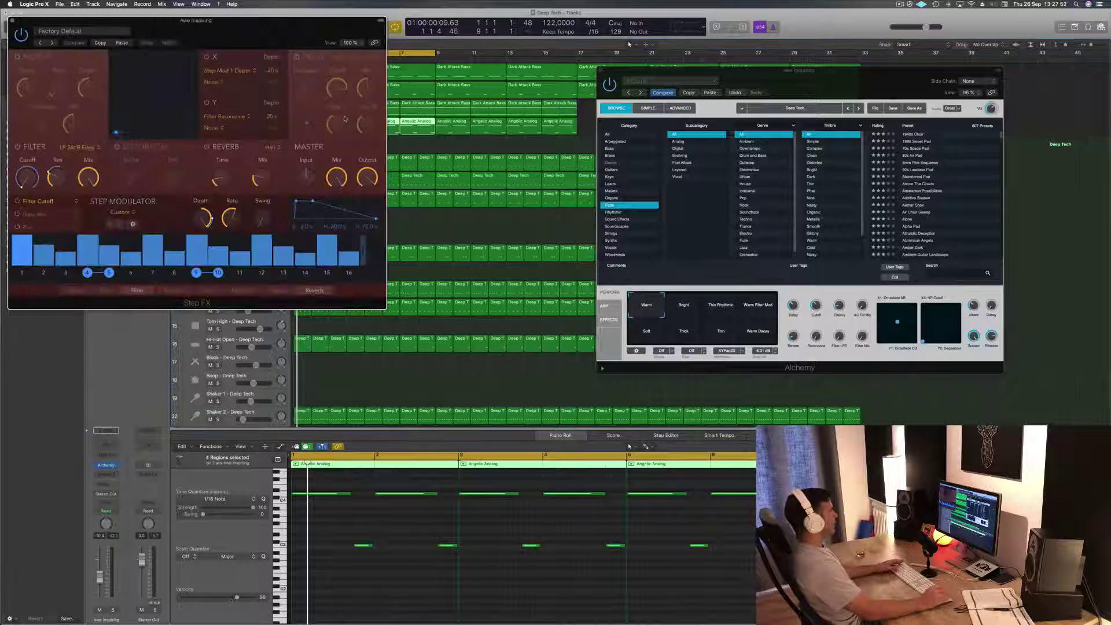
{"action": "left_click_drag", "start_coordinate": [269, 30], "coordinate": [769, 179]}
{"action": "key", "text": "space"}
- Audition Step FX presets including Brittle Spike, Broken Echoes and Bubbling Shimmer, settle on Chaos Spring, and close the effect window
{"action": "left_click", "coordinate": [550, 194]}
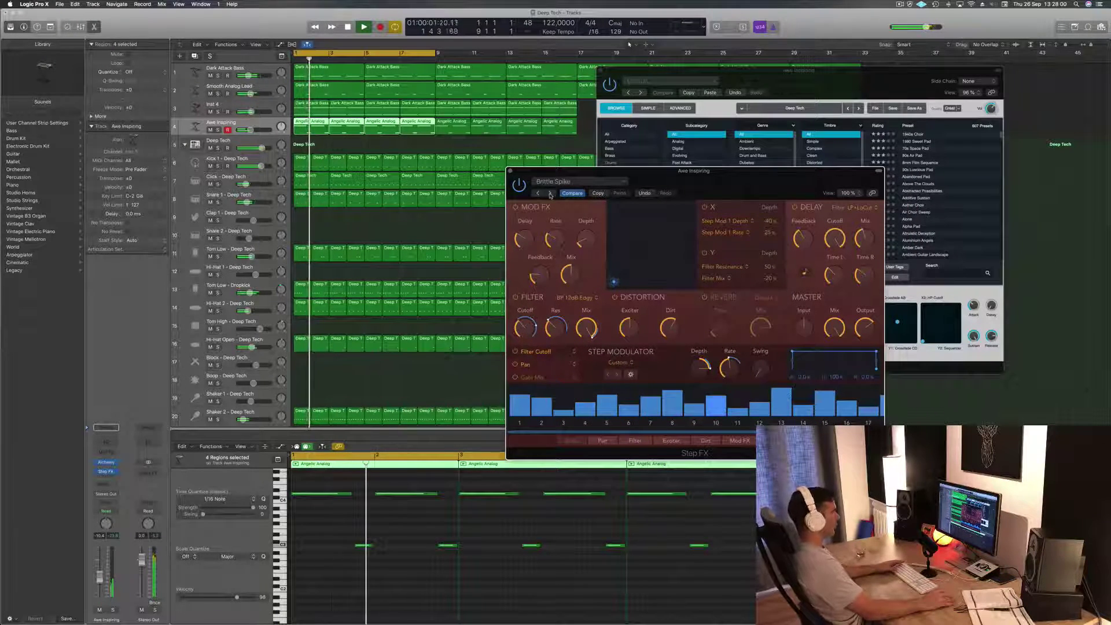
{"action": "left_click_drag", "start_coordinate": [549, 194], "coordinate": [519, 199]}
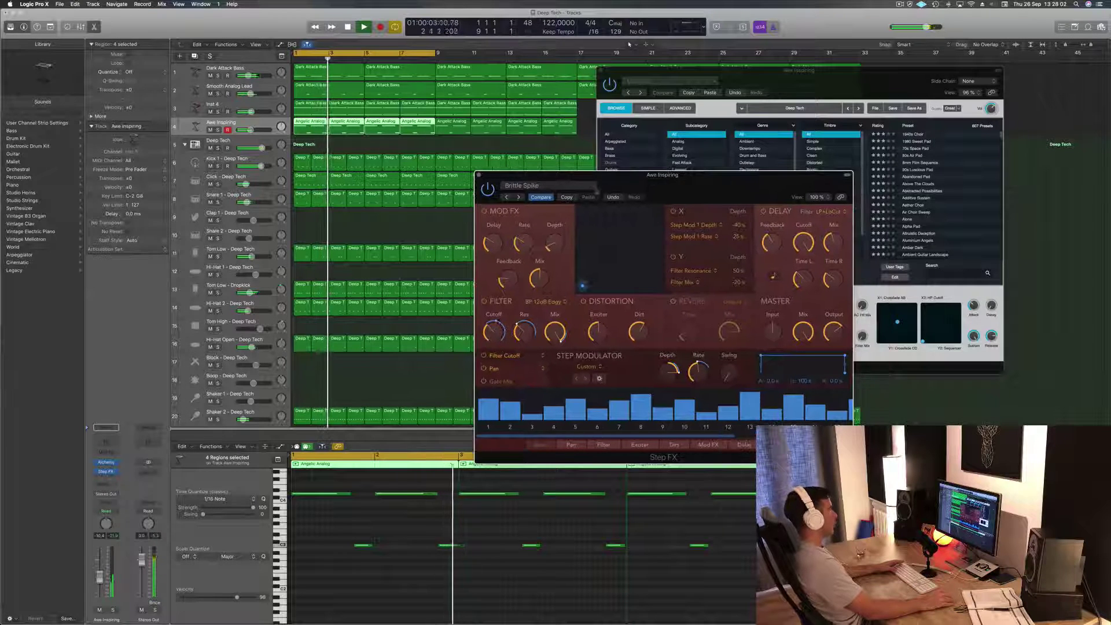
{"action": "left_click", "coordinate": [519, 198]}
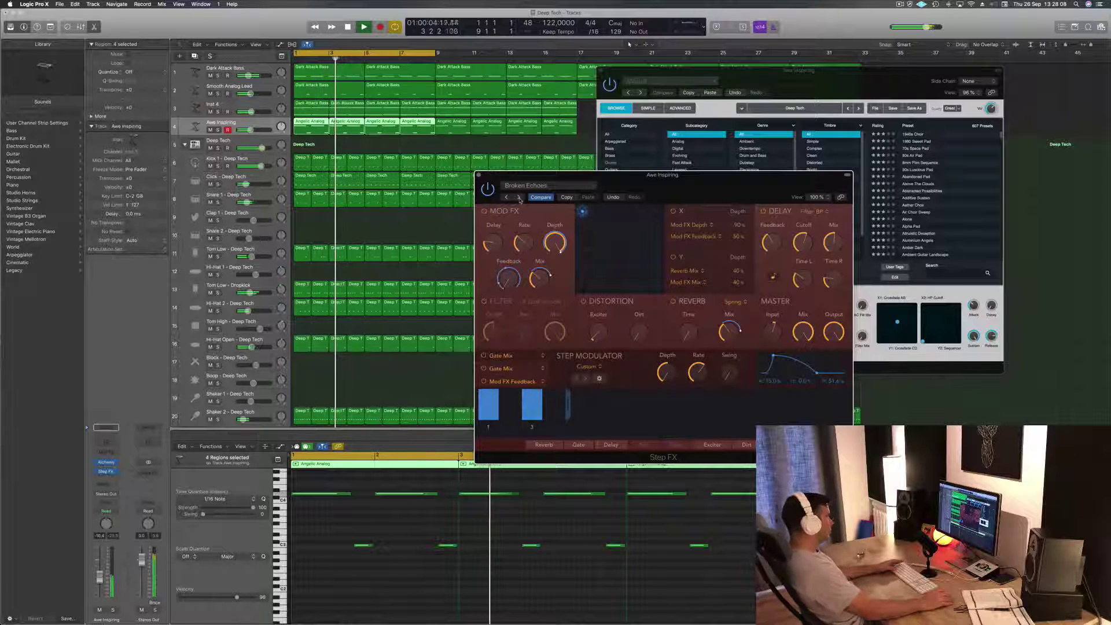
{"action": "left_click", "coordinate": [519, 198]}
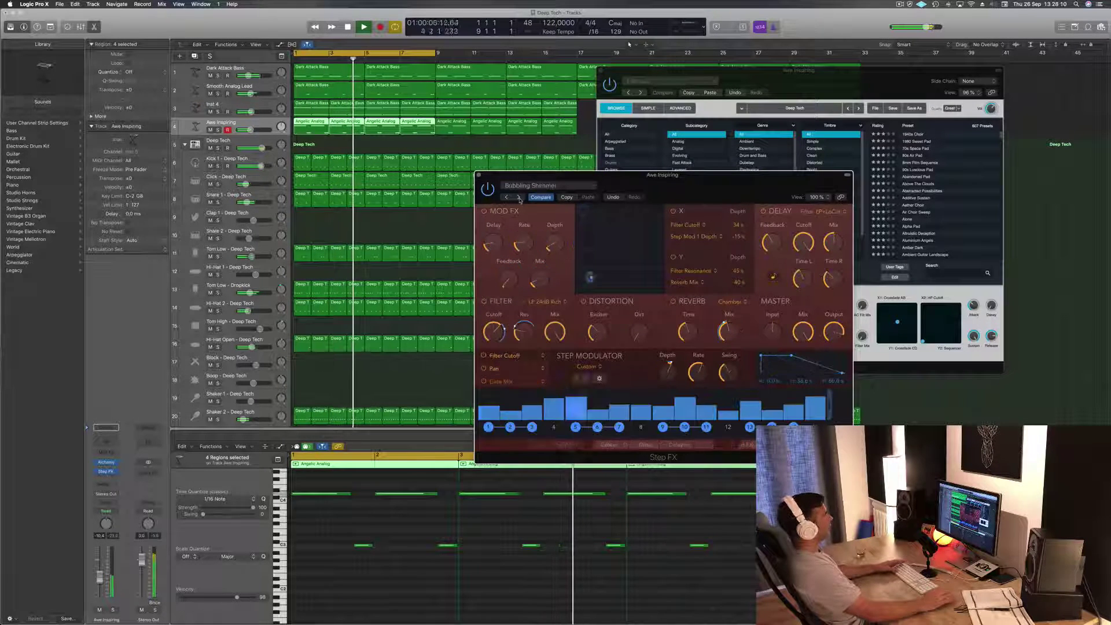
{"action": "left_click", "coordinate": [519, 198]}
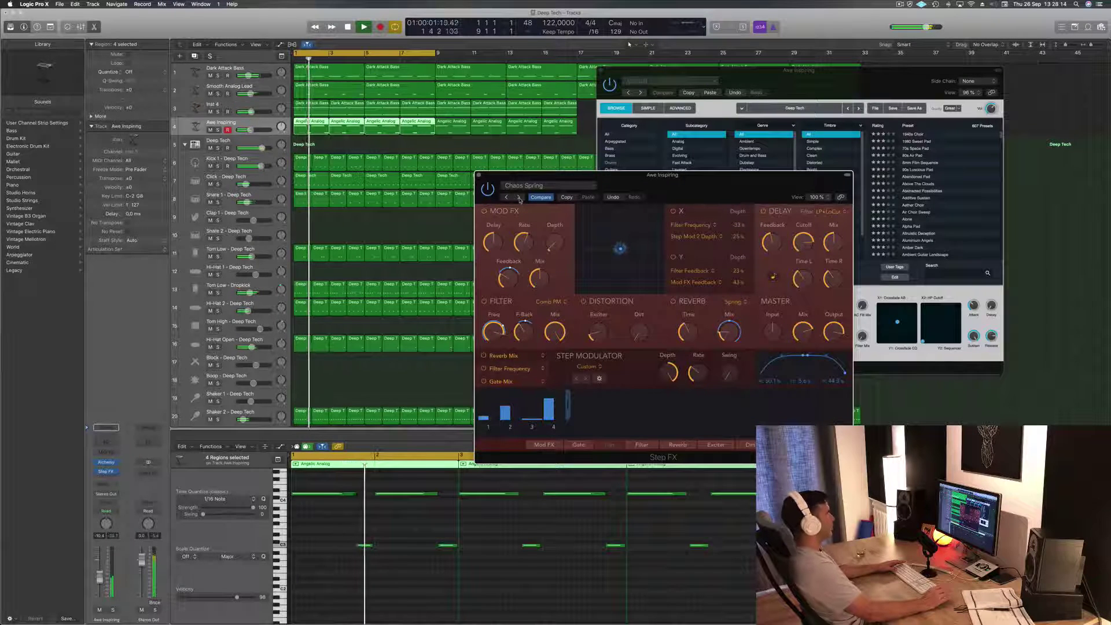
{"action": "left_click_drag", "start_coordinate": [733, 182], "coordinate": [615, 209]}
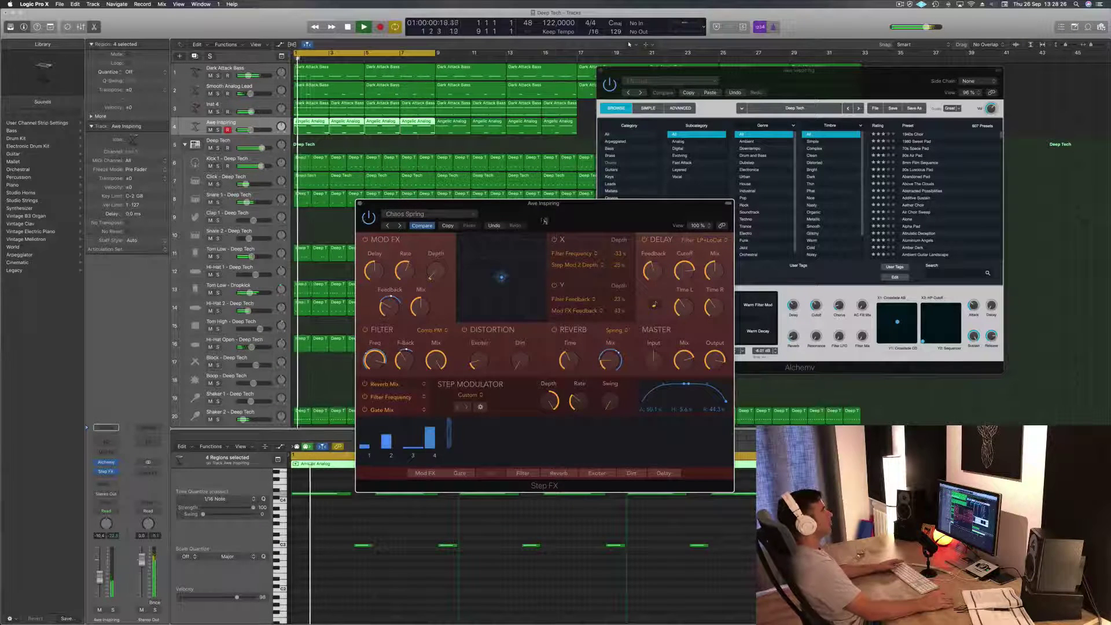
{"action": "left_click_drag", "start_coordinate": [366, 201], "coordinate": [337, 198]}
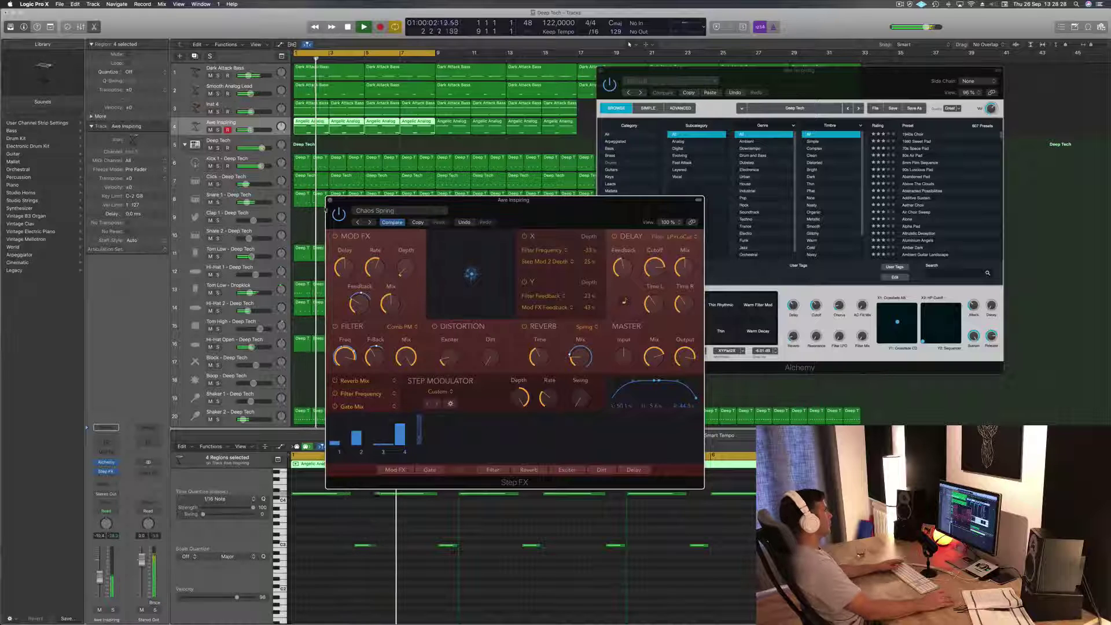
{"action": "left_click", "coordinate": [330, 200]}
- Add a Channel EQ to the pad track with a low cut at 148 Hz, and close the EQ and Alchemy windows
{"action": "double_click", "coordinate": [106, 427]}
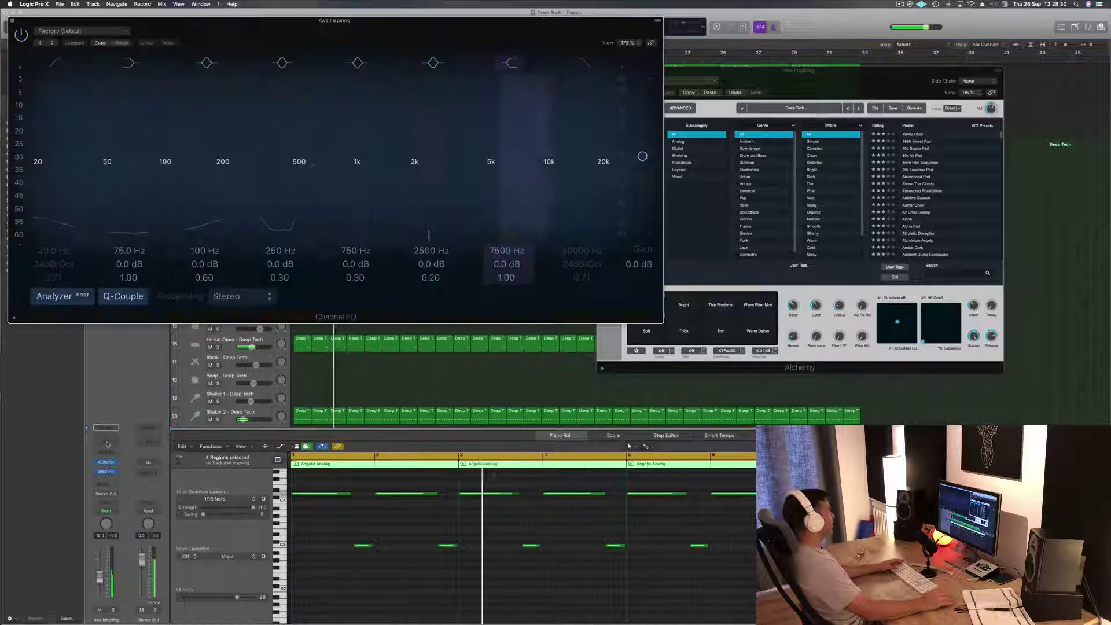
{"action": "left_click", "coordinate": [49, 60]}
{"action": "left_click_drag", "start_coordinate": [38, 157], "coordinate": [197, 176]}
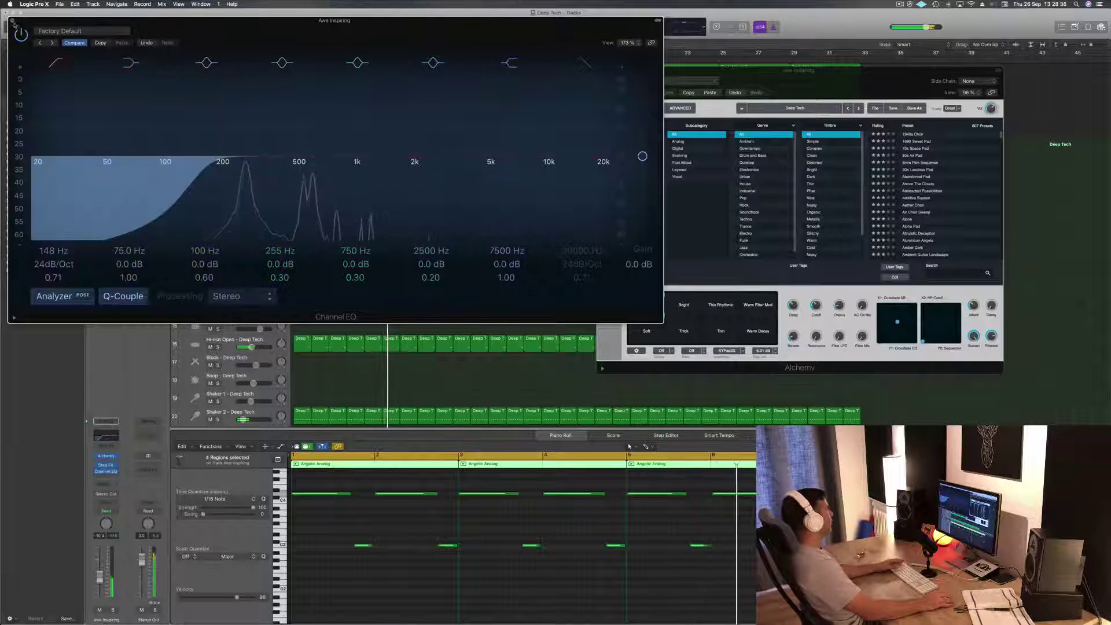
{"action": "left_click", "coordinate": [12, 20]}
{"action": "left_click_drag", "start_coordinate": [601, 70], "coordinate": [517, 71]}
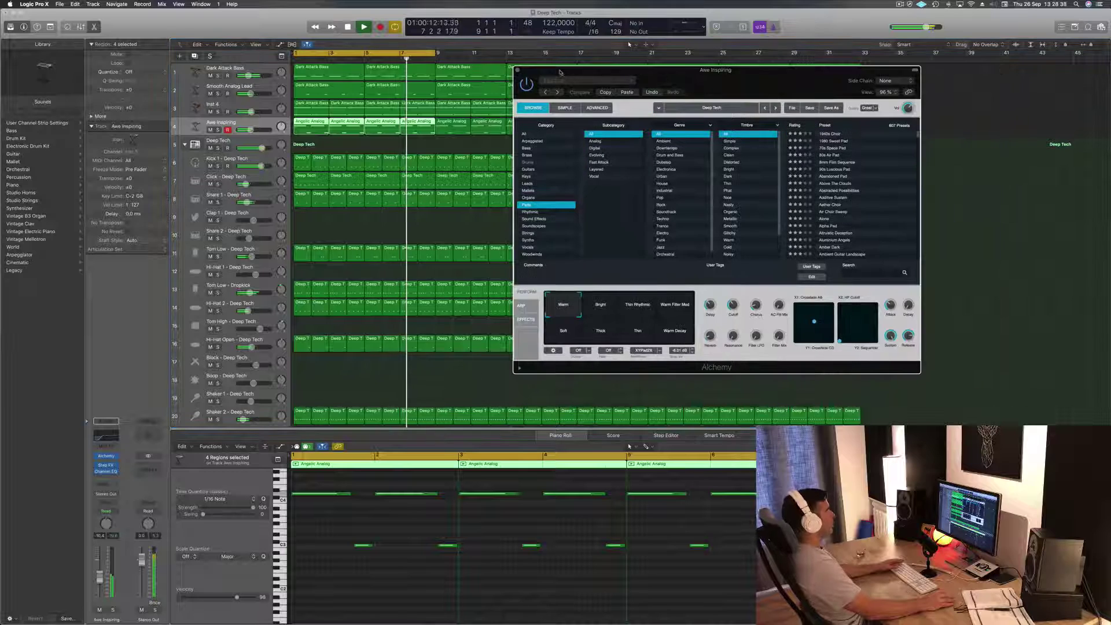
{"action": "left_click", "coordinate": [518, 71]}
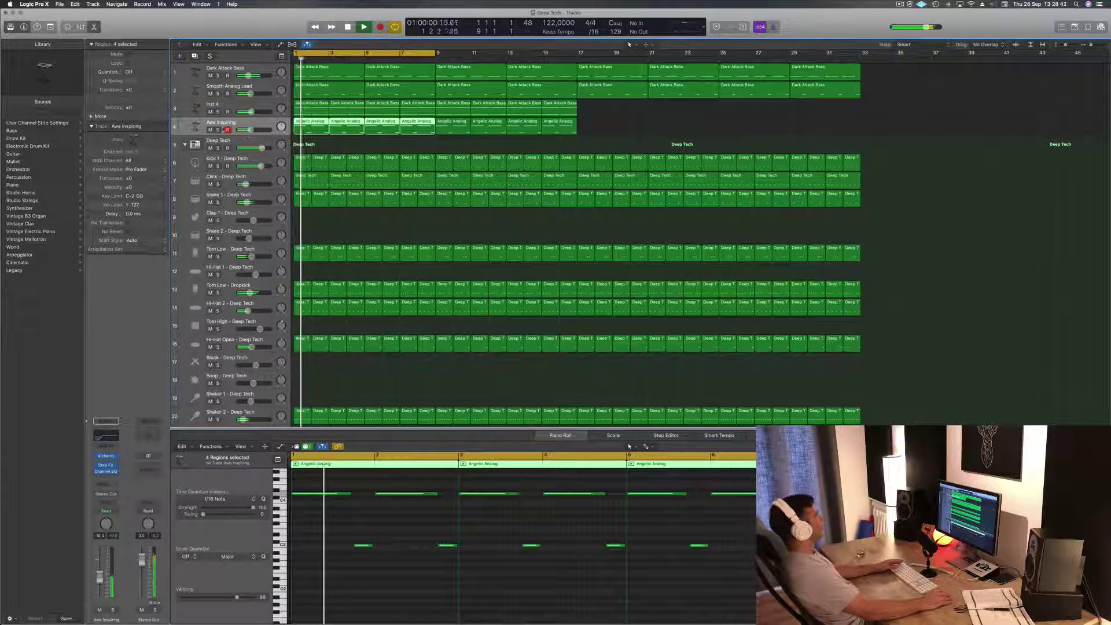
- Listen to the pad track soloed, unsolo it, and play the full arrangement from bar 1
{"action": "left_click", "coordinate": [219, 129]}
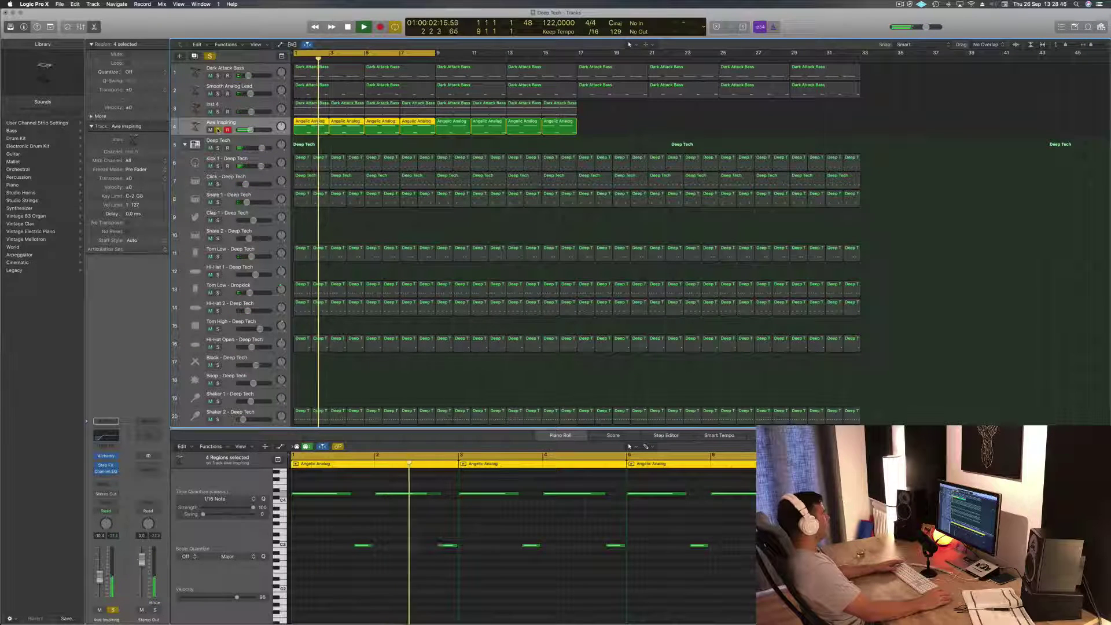
{"action": "left_click", "coordinate": [218, 130]}
{"action": "key", "text": "Return"}
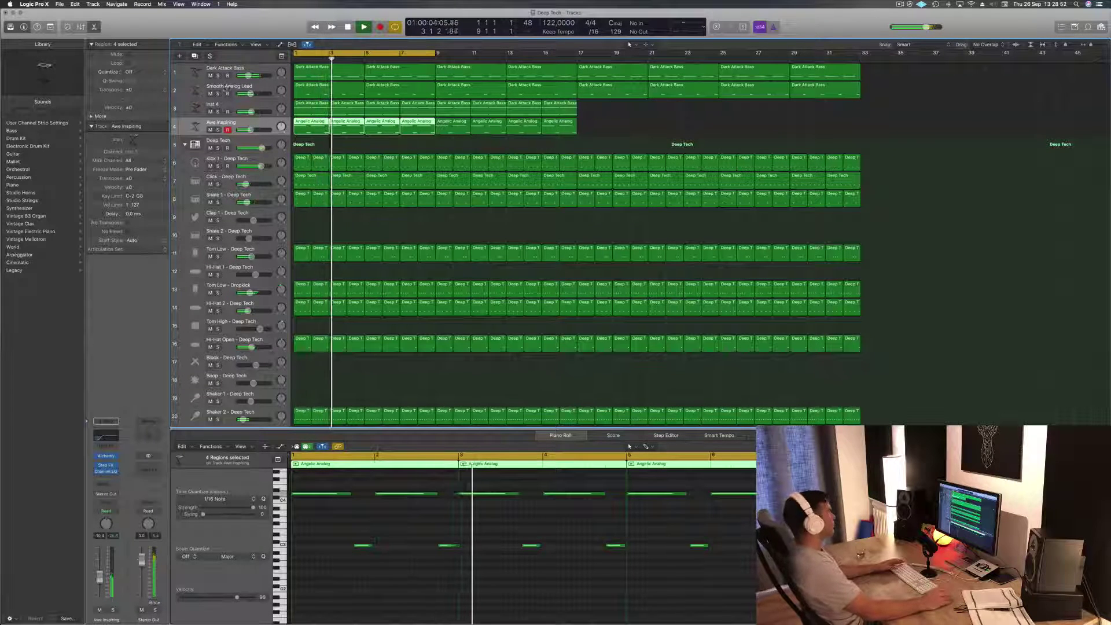
{"action": "left_click", "coordinate": [652, 123]}
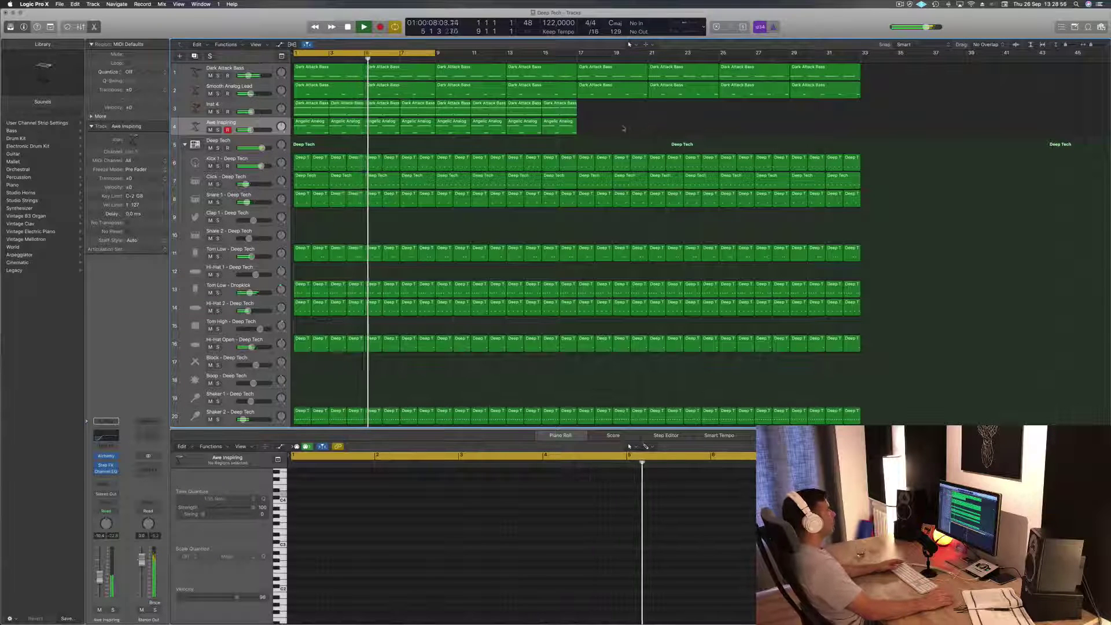
{"action": "key", "text": "space"}
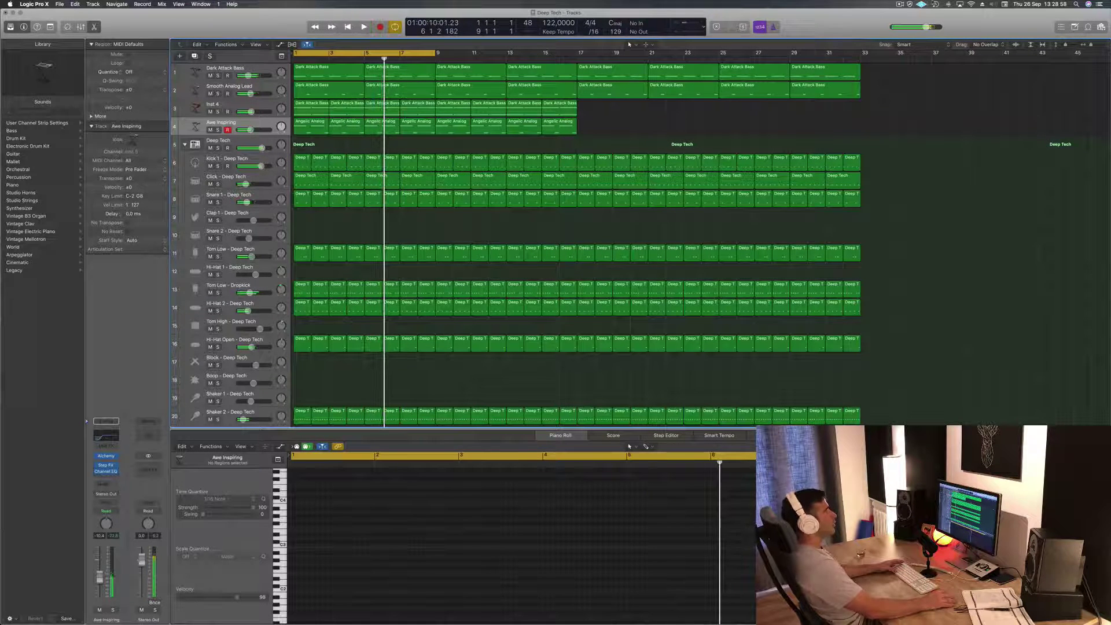
{"action": "left_click", "coordinate": [899, 4]}
{"action": "left_click", "coordinate": [671, 116]}
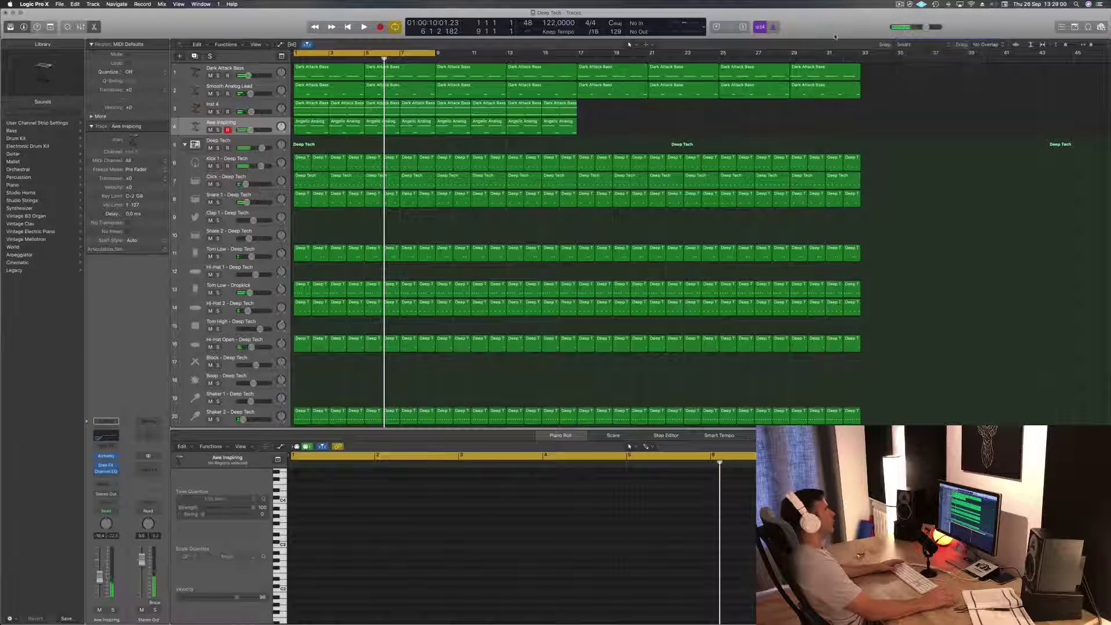
{"action": "key", "text": "space"}
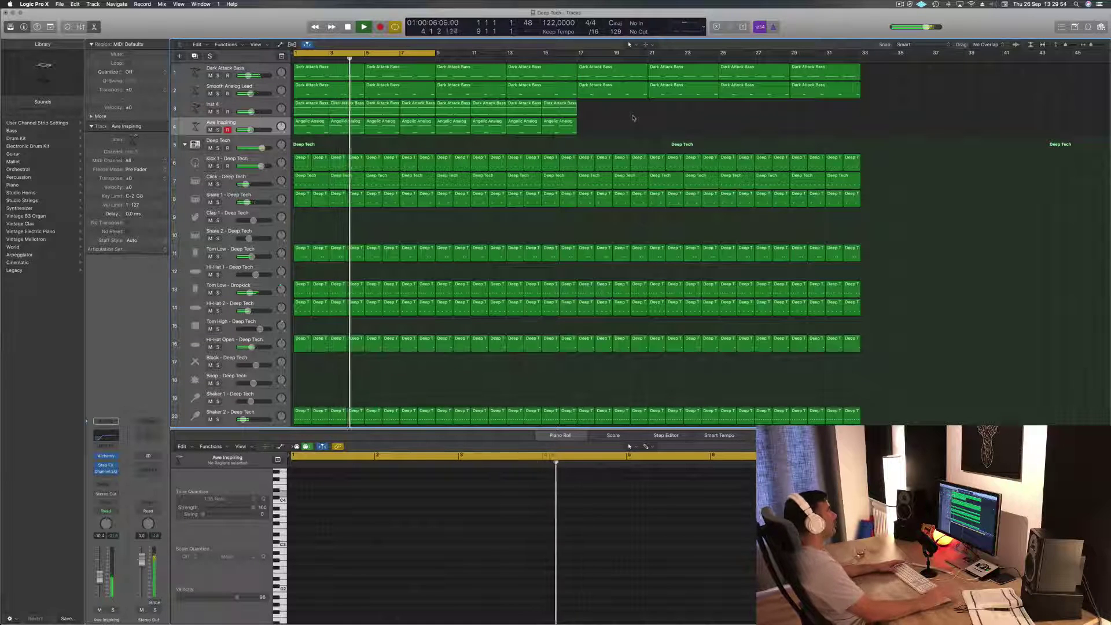
- Duplicate the Awe Inspiring track as a new empty track with the same settings and play the arrangement from bar 1
{"action": "left_click", "coordinate": [264, 127]}
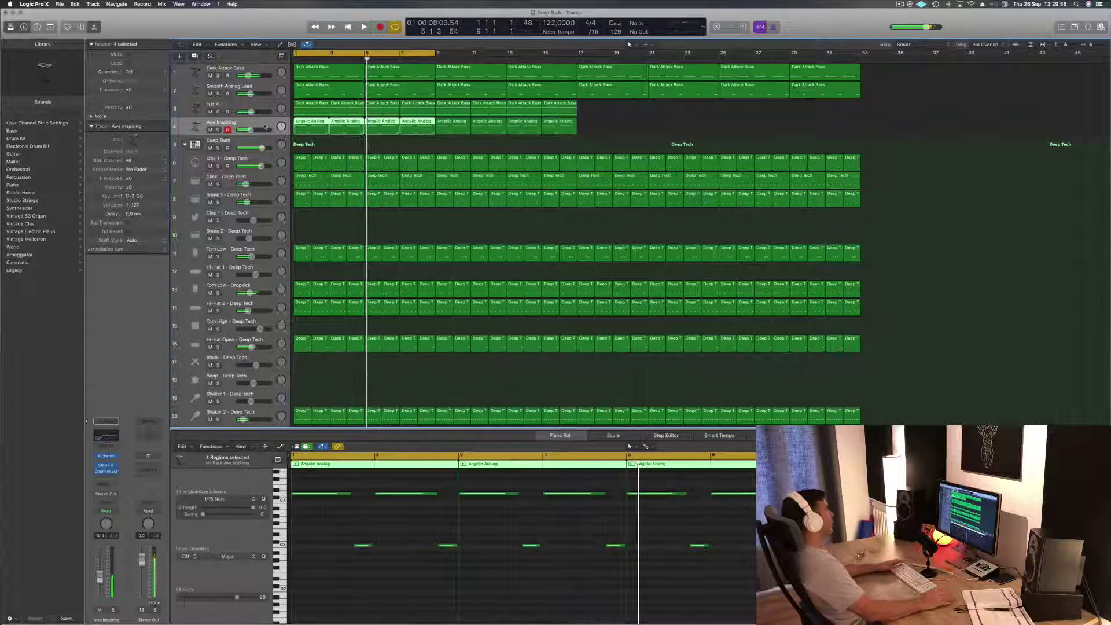
{"action": "key", "text": "super+d"}
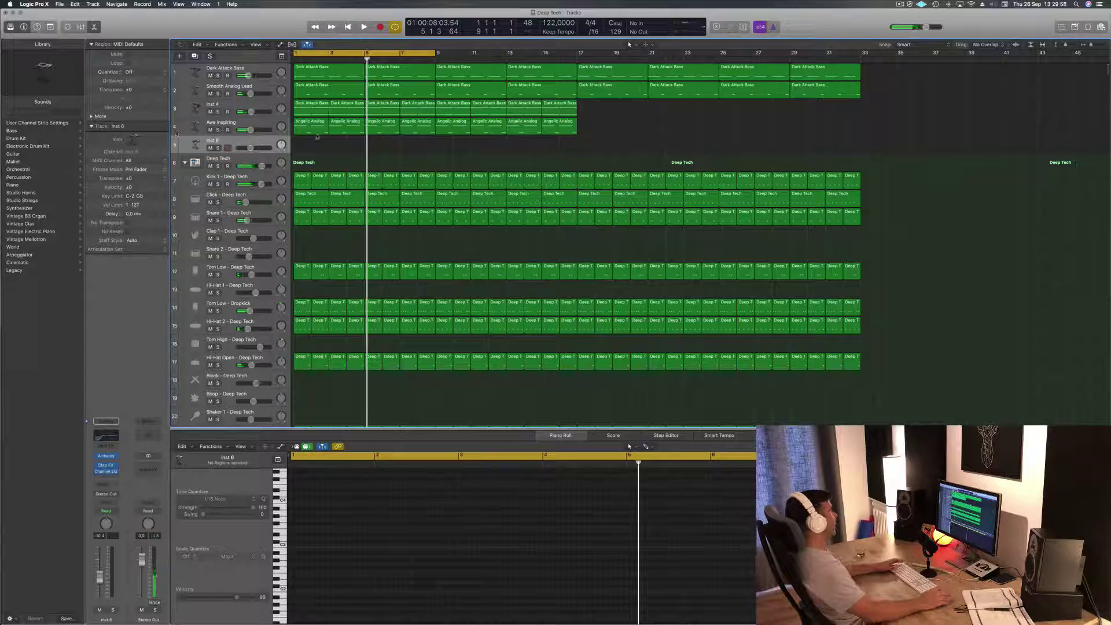
{"action": "left_click", "coordinate": [315, 129]}
{"action": "left_click_drag", "start_coordinate": [315, 146], "coordinate": [315, 129]}
{"action": "key", "text": "shift+space"}
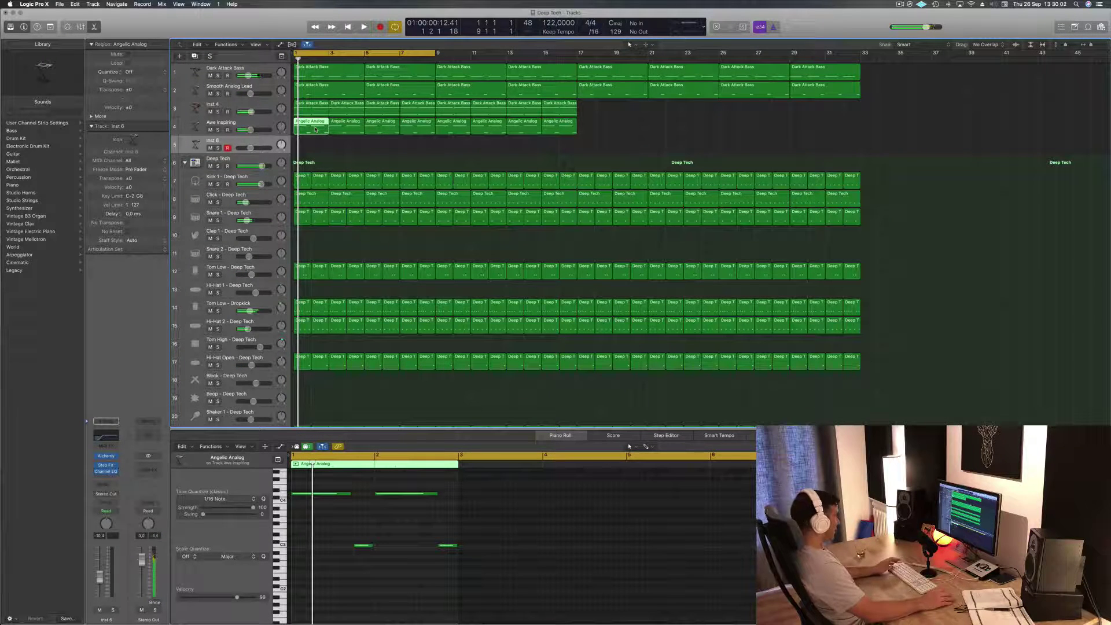
{"action": "key", "text": "space"}
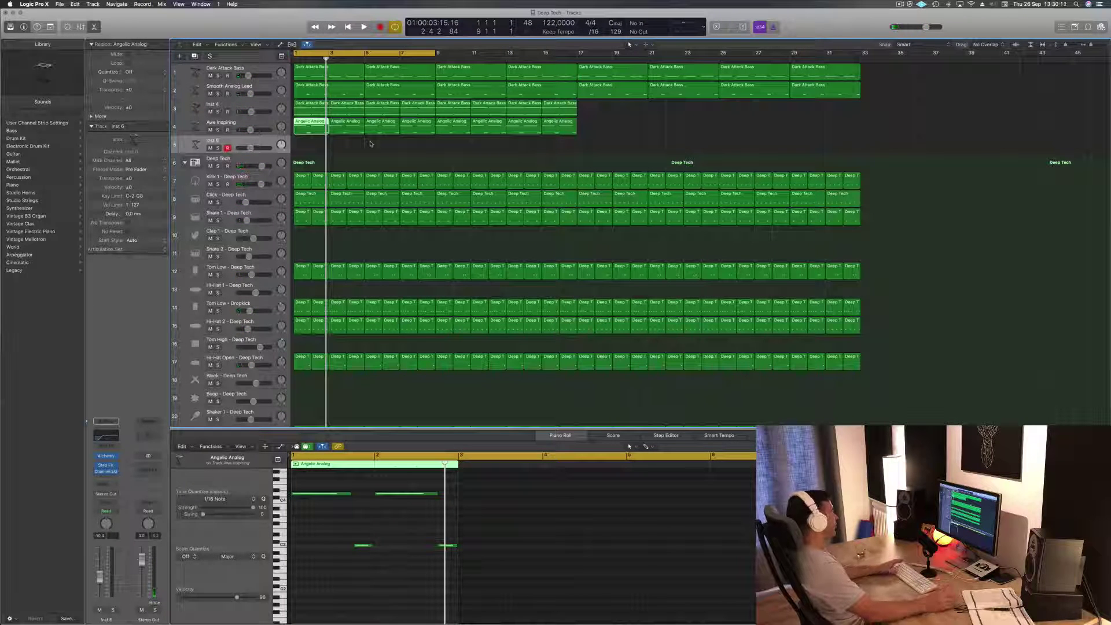
{"action": "key", "text": "Return"}
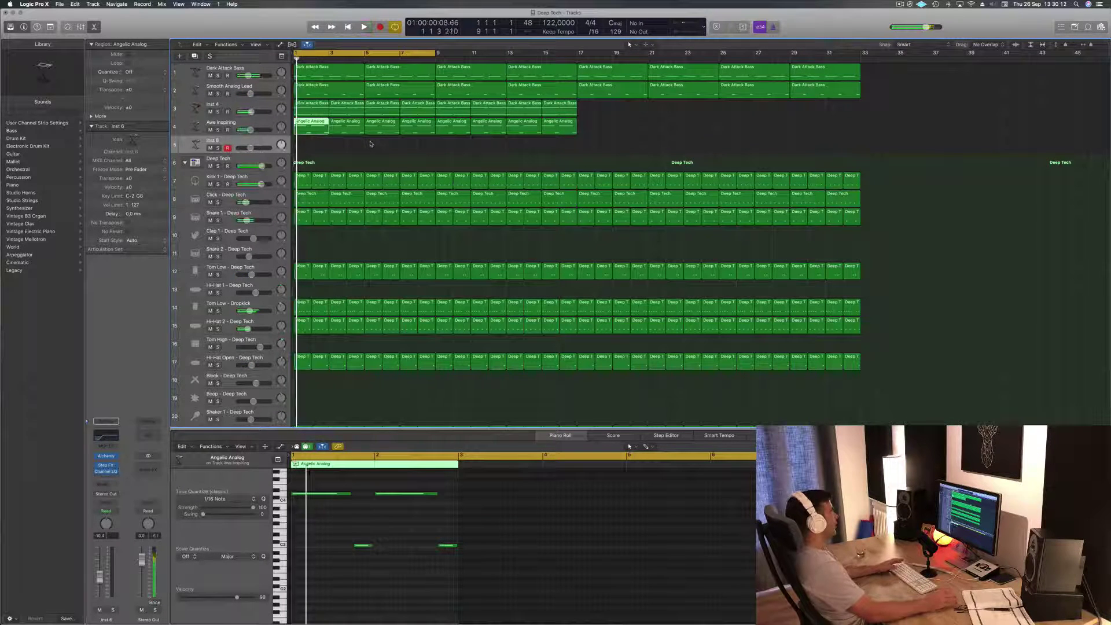
- Open Musical Typing for the duplicated track, load the Autumn Wings pad preset in its Alchemy, and audition it over the beat
{"action": "left_click", "coordinate": [252, 145]}
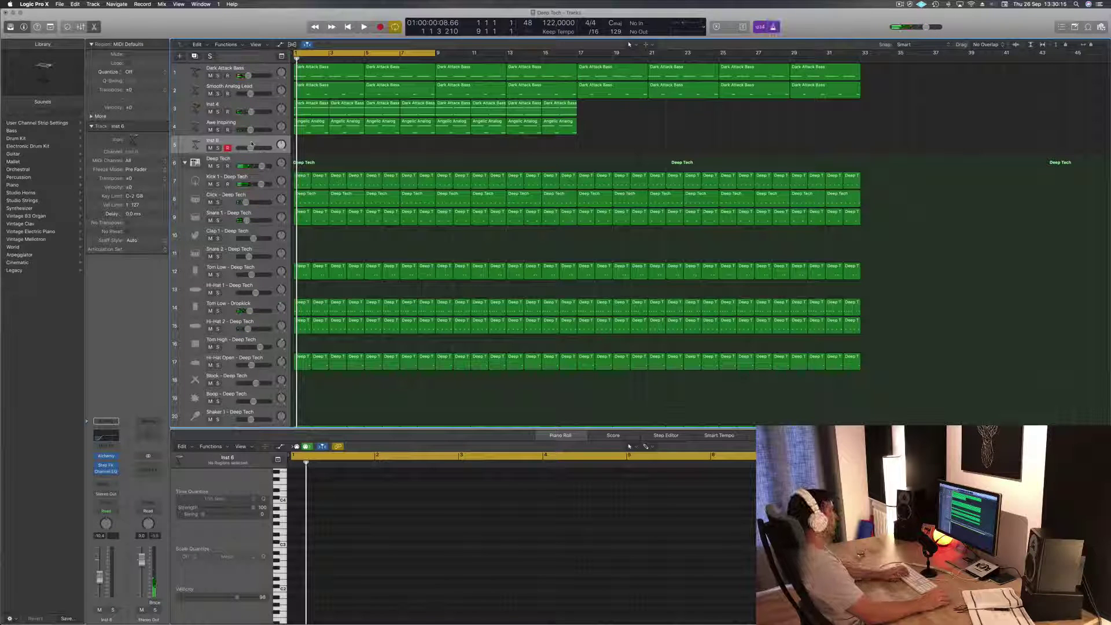
{"action": "key", "text": "super+k"}
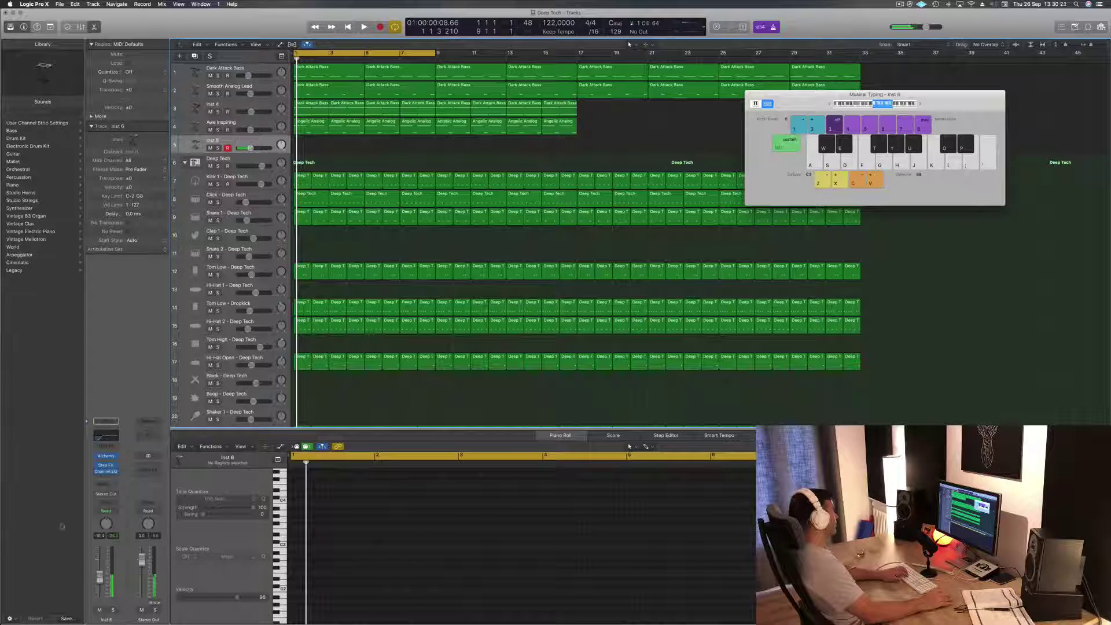
{"action": "left_click", "coordinate": [110, 456]}
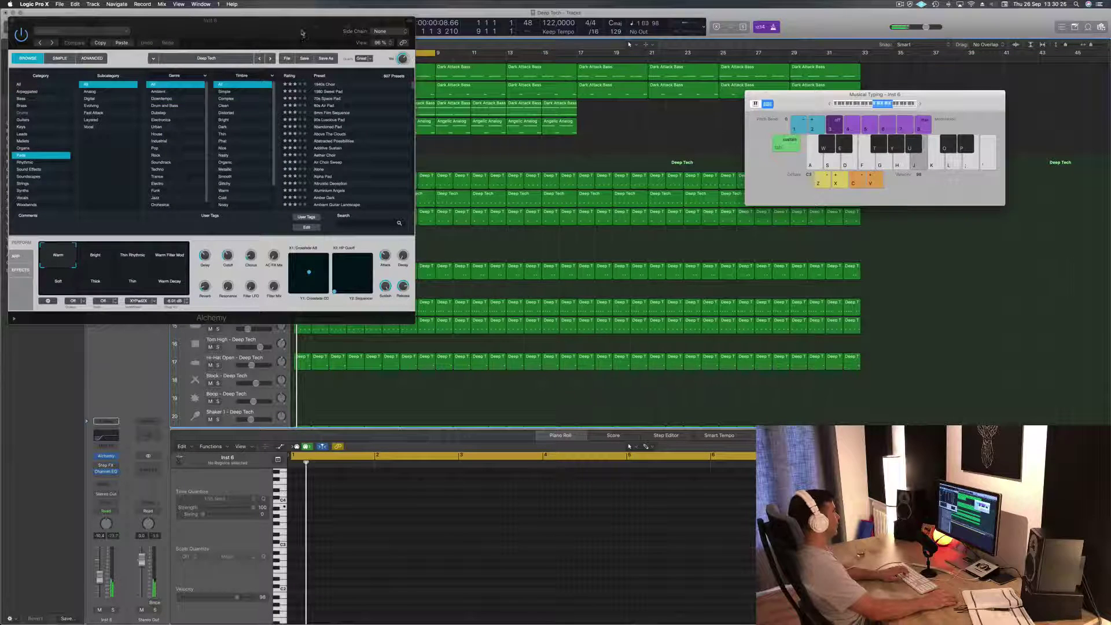
{"action": "left_click_drag", "start_coordinate": [302, 34], "coordinate": [828, 117]}
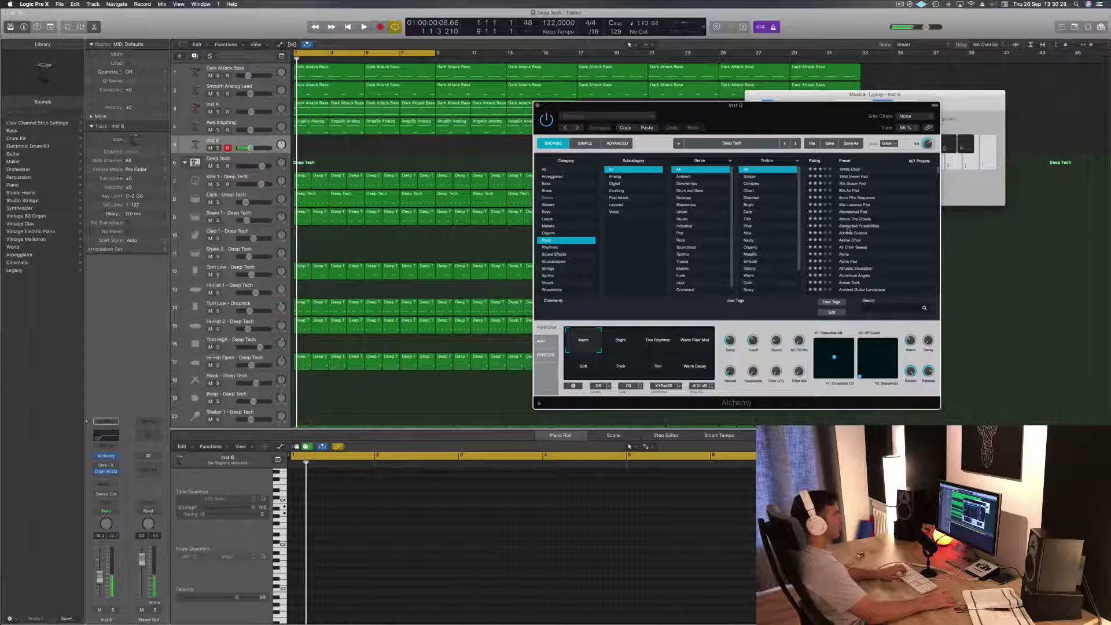
{"action": "scroll", "coordinate": [848, 230], "scroll_direction": "down", "scroll_amount": 5}
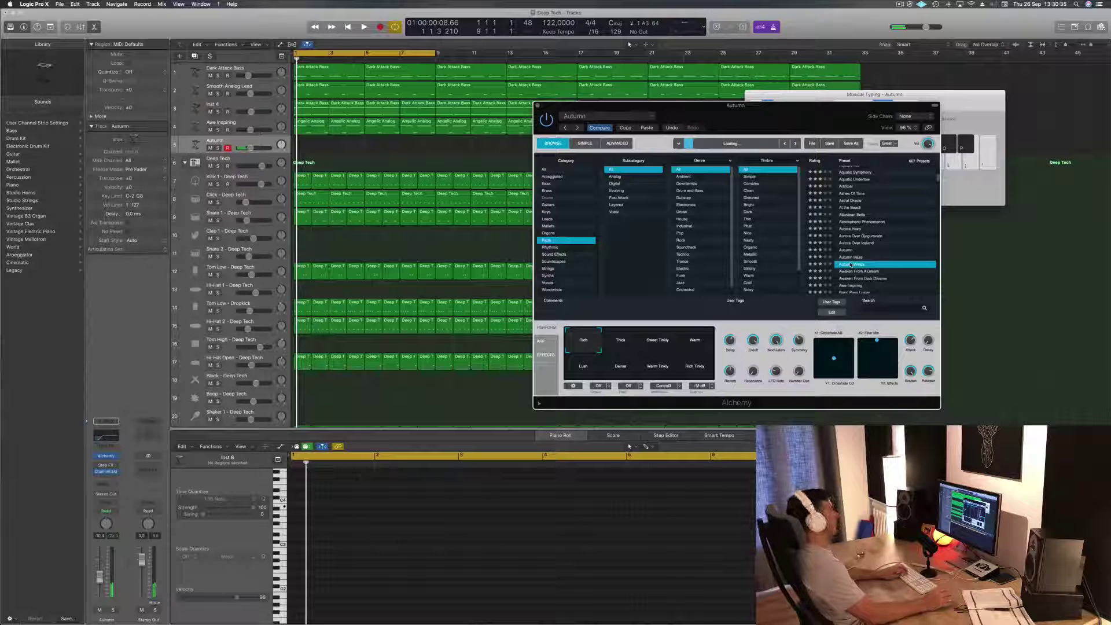
{"action": "key", "text": "space"}
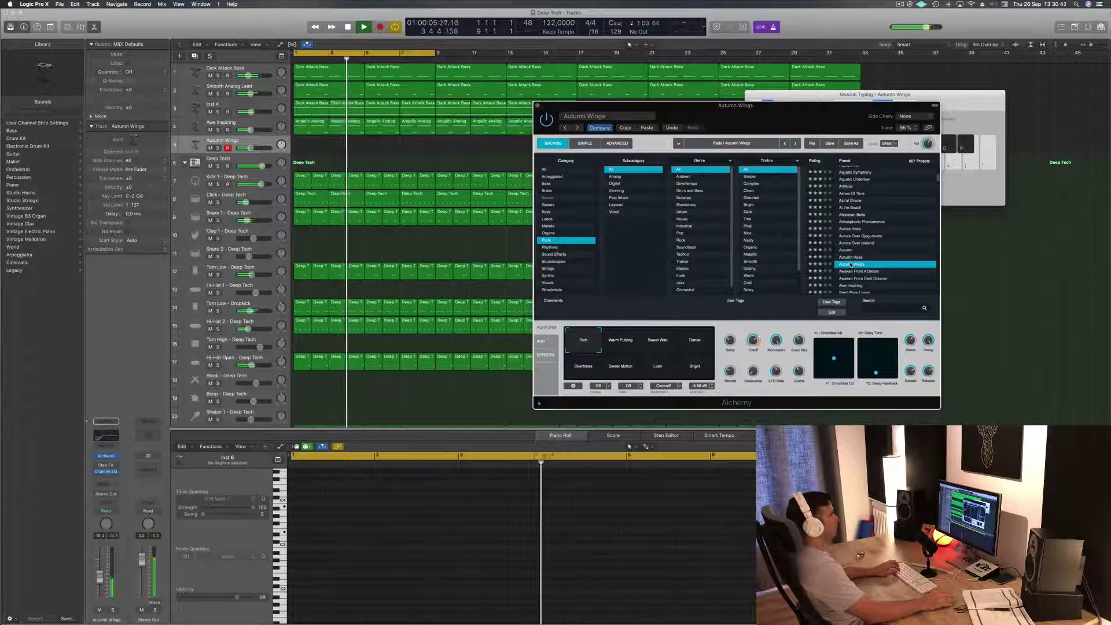
{"action": "mouse_move", "coordinate": [796, 110]}
{"action": "left_mouse_down"}
{"action": "mouse_move", "coordinate": [745, 105]}
{"action": "mouse_move", "coordinate": [802, 90]}
{"action": "left_mouse_up"}
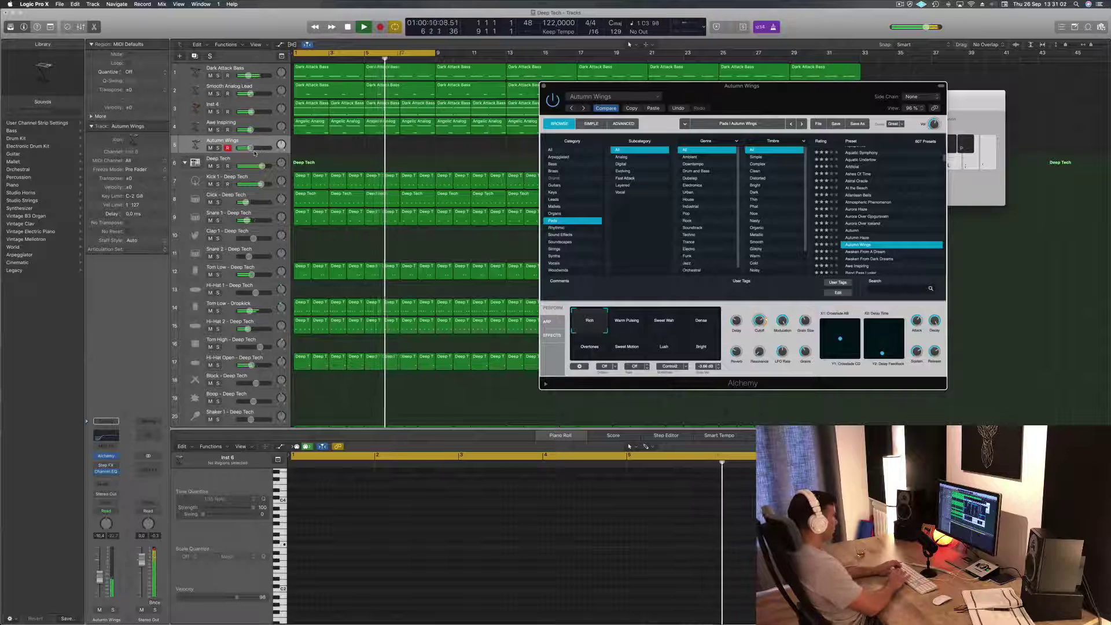
- Record a pad melody on the Autumn Wings track within the bars 1 to 8 cycle and play it back
{"action": "key", "text": "r"}
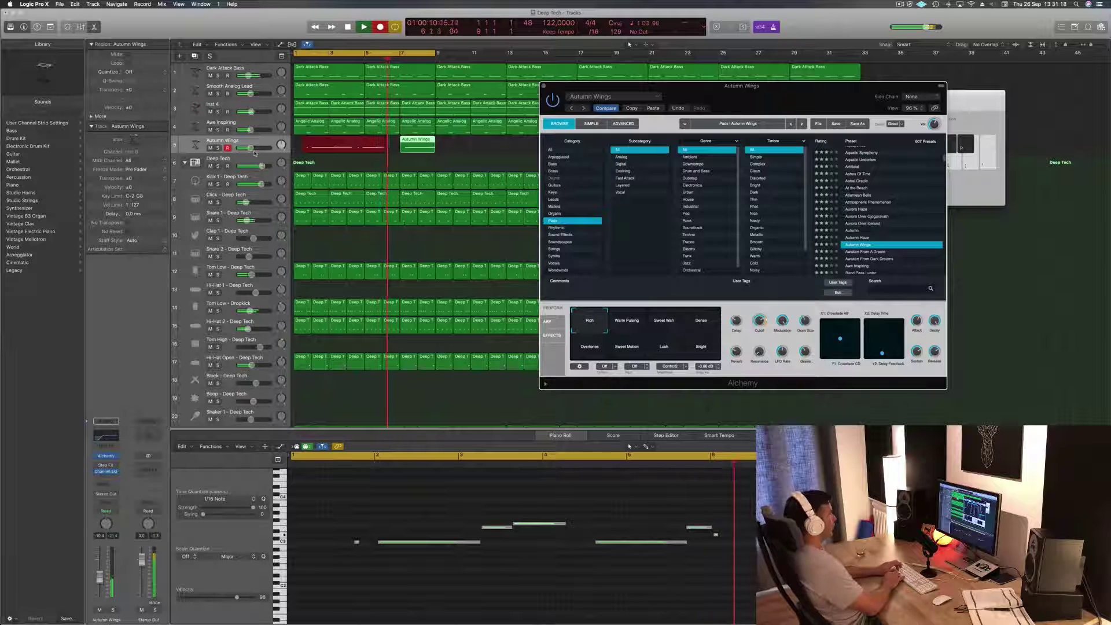
{"action": "key", "text": "space"}
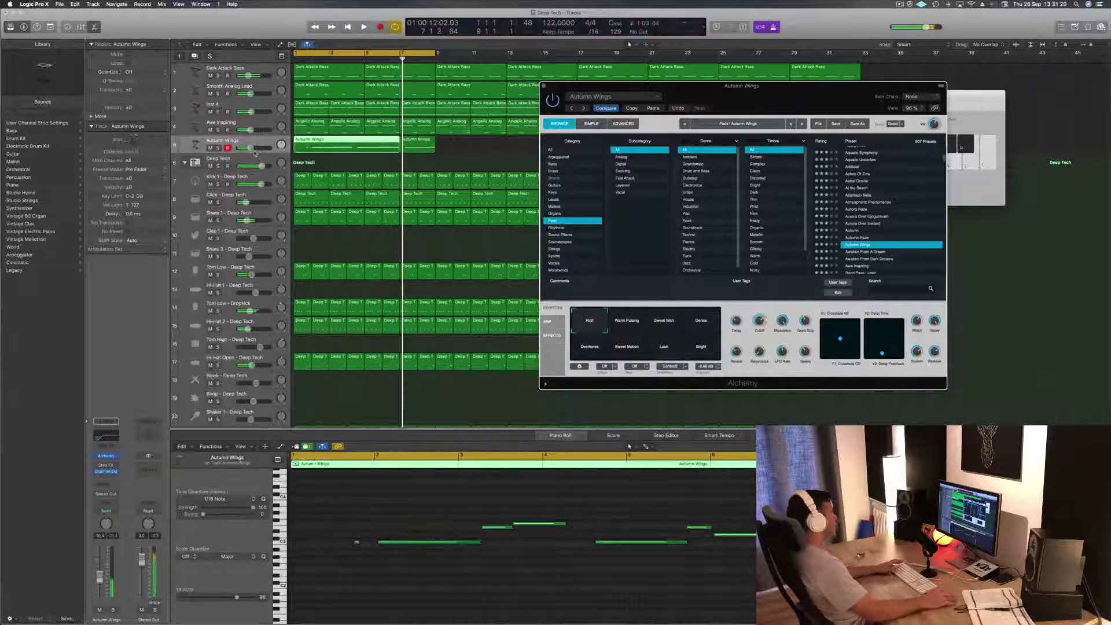
{"action": "key", "text": "space"}
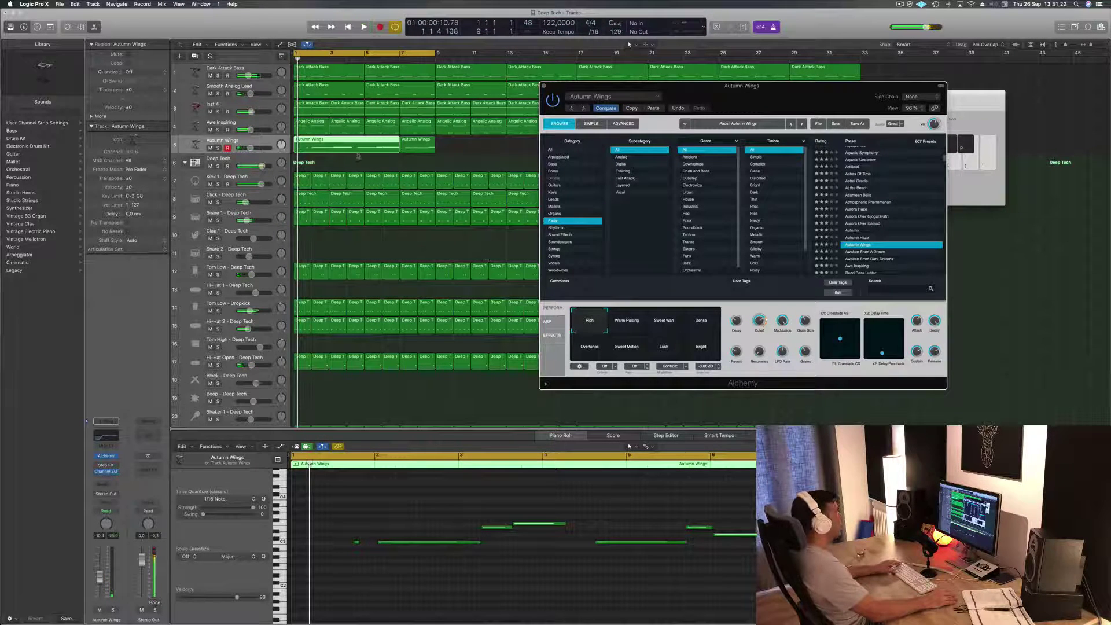
{"action": "key", "text": "space"}
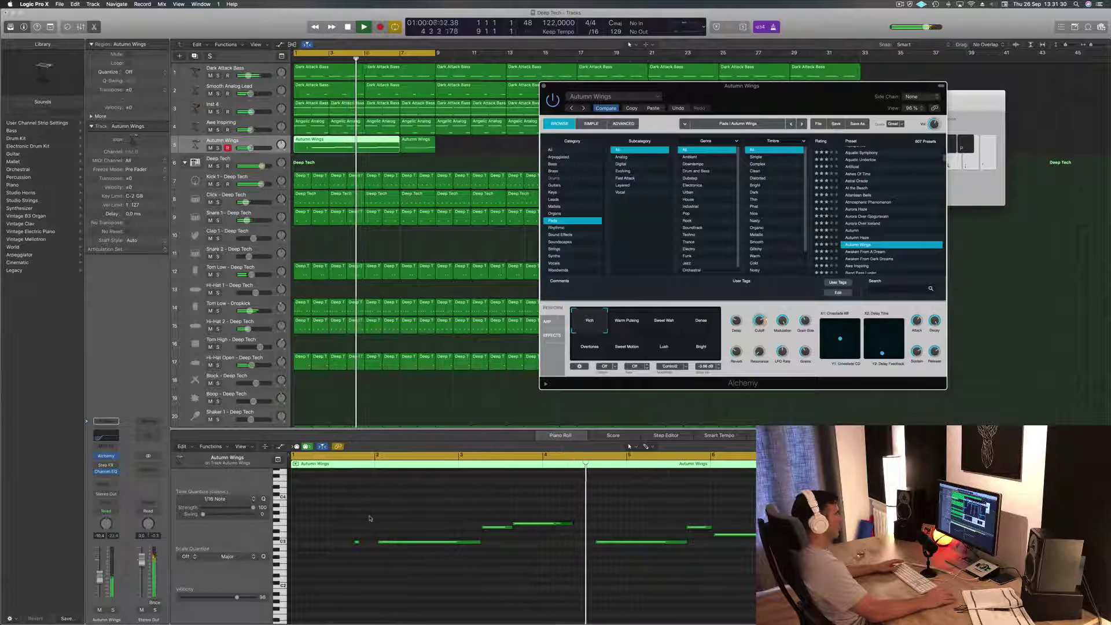
- Delete the notes before bar 5 in the first Autumn Wings region and move the following three-note phrase to start at bar 1
{"action": "left_click_drag", "start_coordinate": [370, 518], "coordinate": [473, 560]}
{"action": "key", "text": "Delete"}
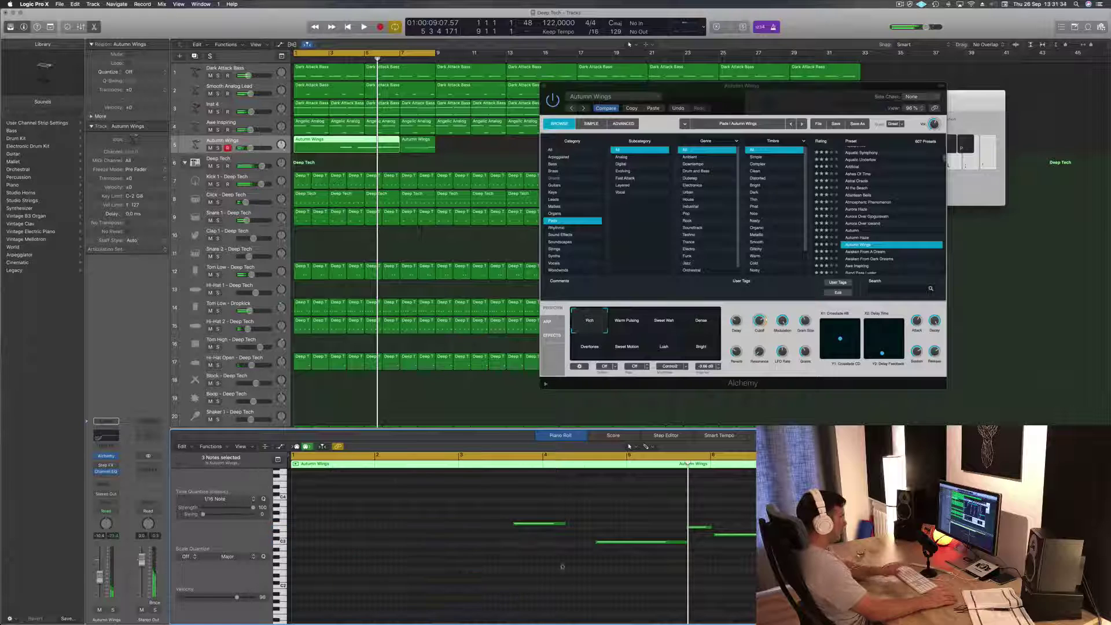
{"action": "left_click_drag", "start_coordinate": [583, 486], "coordinate": [718, 616]}
{"action": "scroll", "coordinate": [585, 521], "scroll_direction": "up", "scroll_amount": 5}
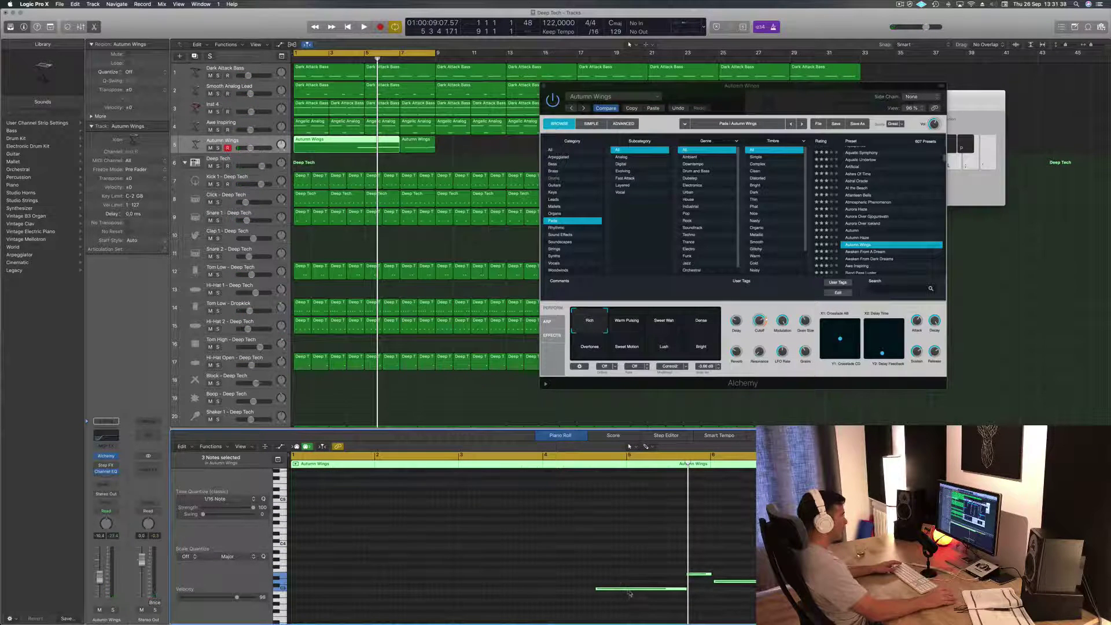
{"action": "left_click_drag", "start_coordinate": [629, 590], "coordinate": [321, 593]}
{"action": "key", "text": "Return"}
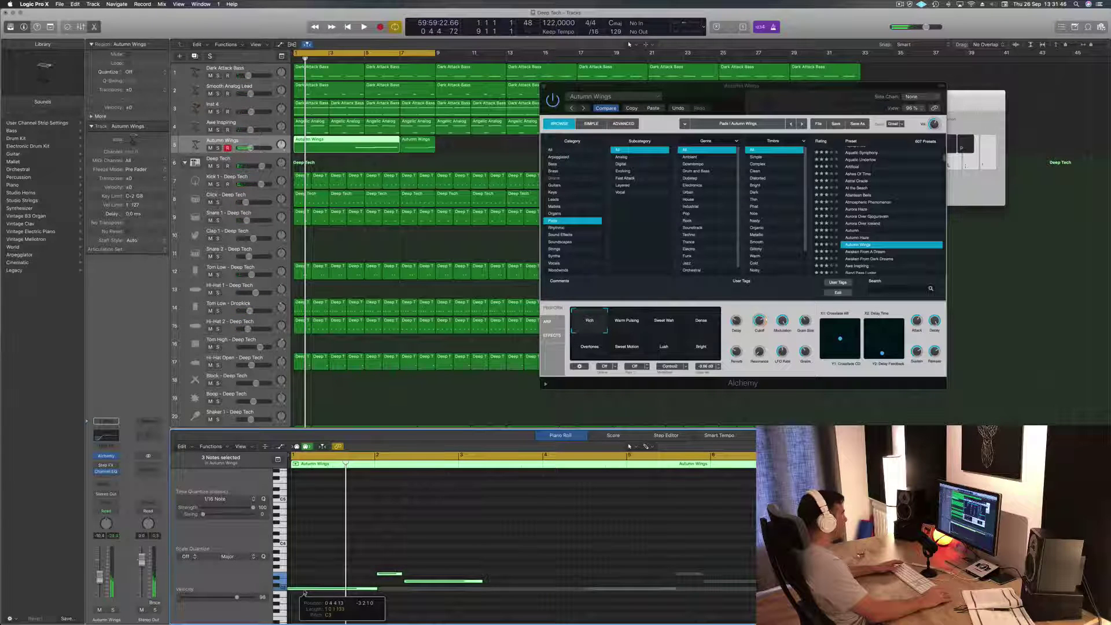
{"action": "left_click_drag", "start_coordinate": [303, 593], "coordinate": [320, 571]}
{"action": "key", "text": "space"}
{"action": "left_click", "coordinate": [440, 511]}
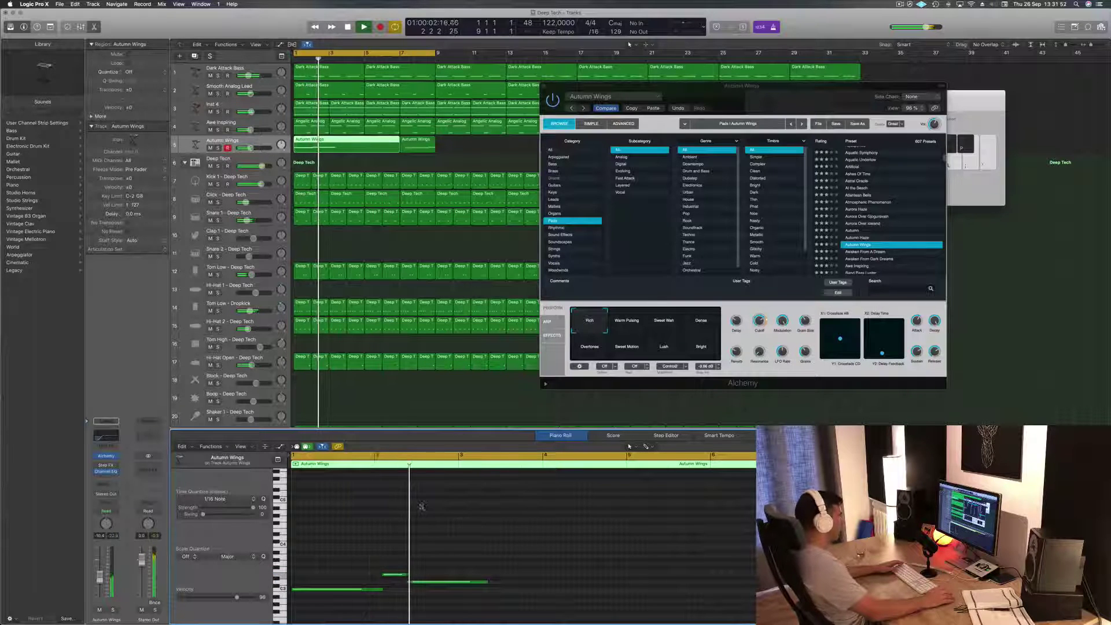
- Shift the second and third notes of the pad phrase slightly later and play the result
{"action": "key", "text": "space"}
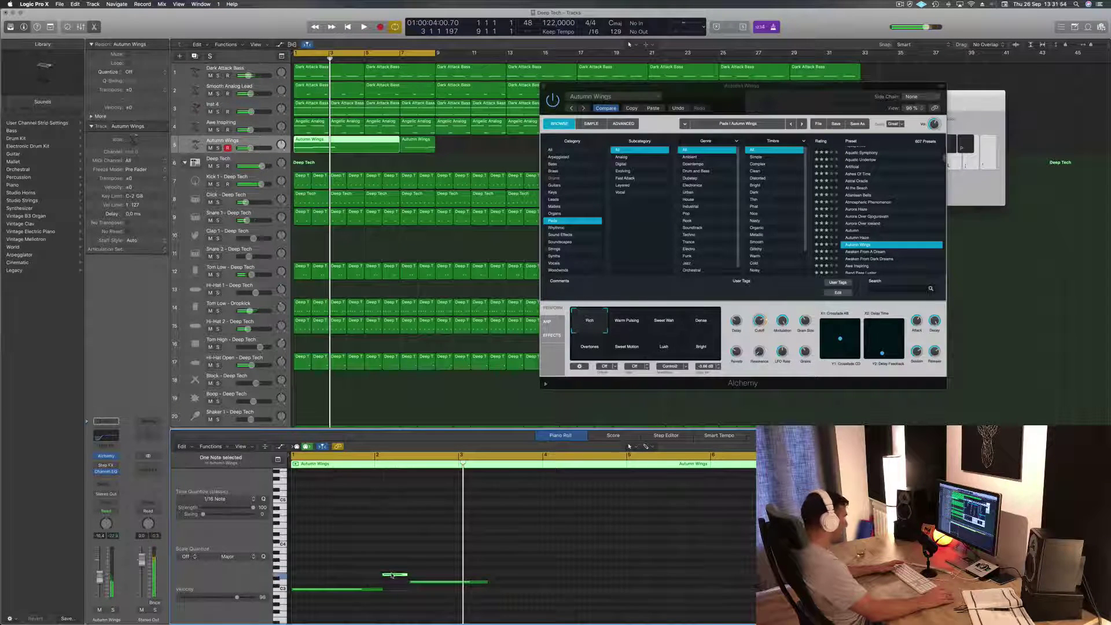
{"action": "left_click_drag", "start_coordinate": [392, 574], "coordinate": [414, 574]}
{"action": "key", "text": "space"}
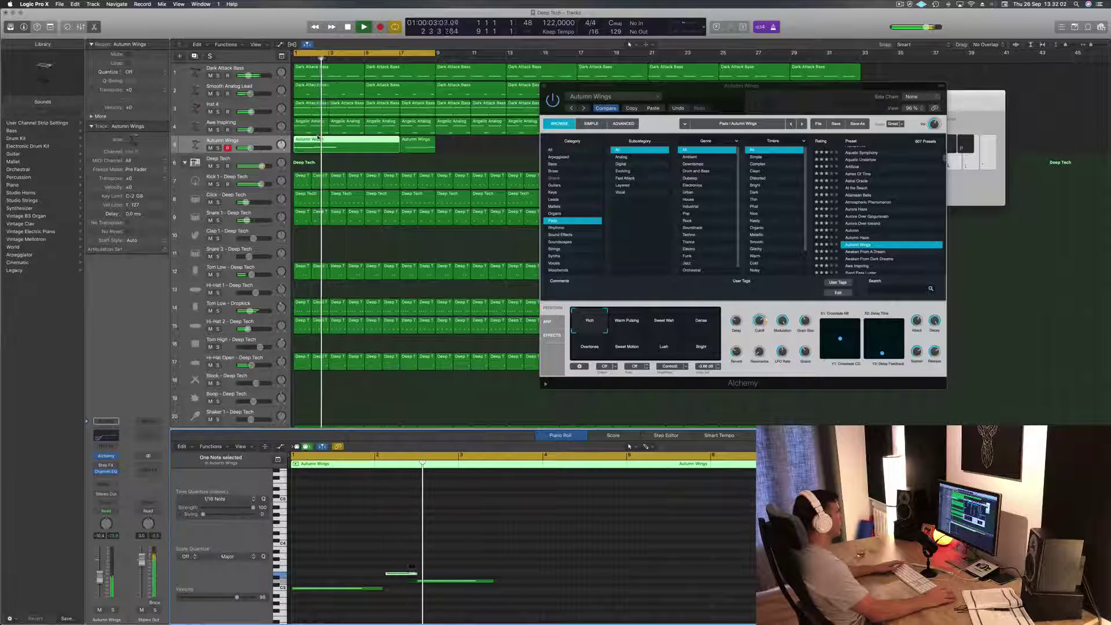
- Shorten the first Autumn Wings region to end at bar 5, delete the leftover region at bar 7, and replay from bar 1
{"action": "left_click", "coordinate": [365, 144]}
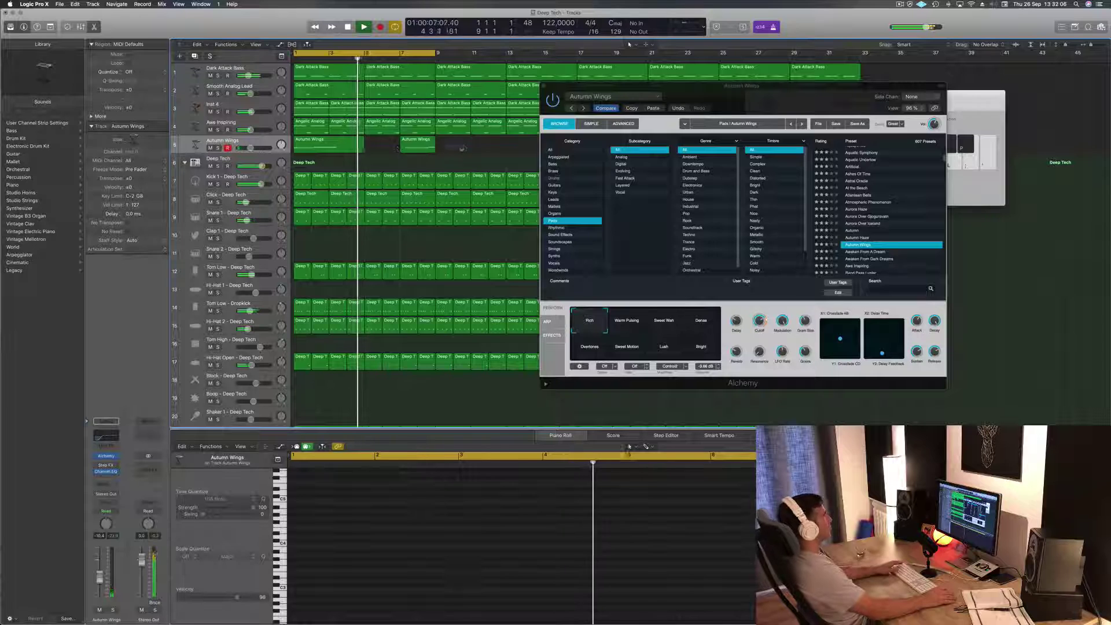
{"action": "left_click", "coordinate": [424, 146]}
{"action": "key", "text": "Delete"}
{"action": "left_click", "coordinate": [319, 145]}
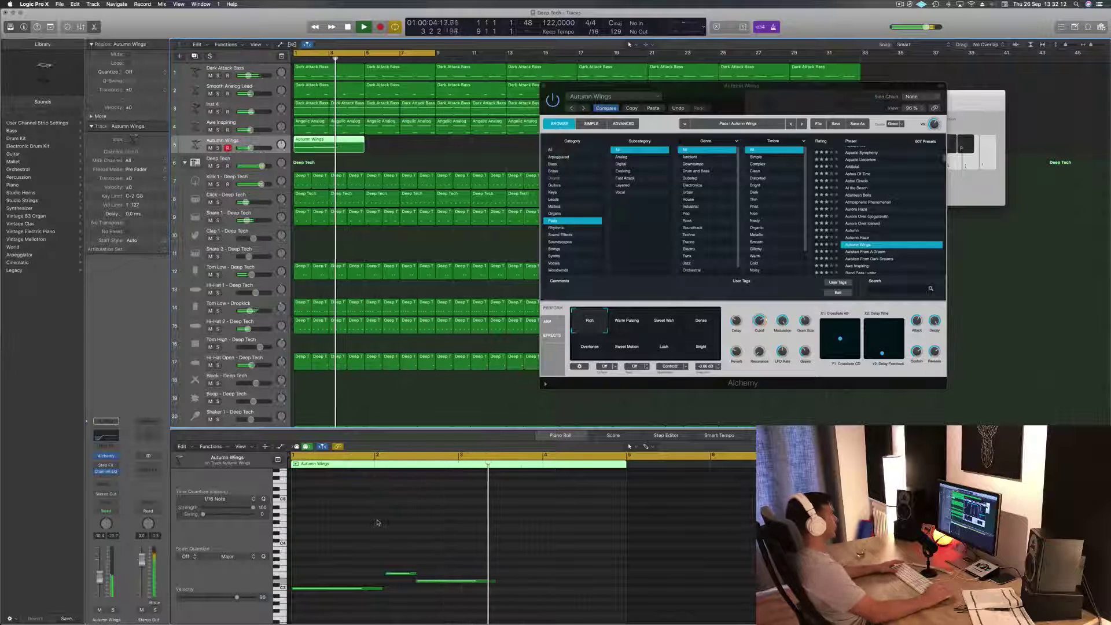
{"action": "key", "text": "space"}
{"action": "key", "text": "Return"}
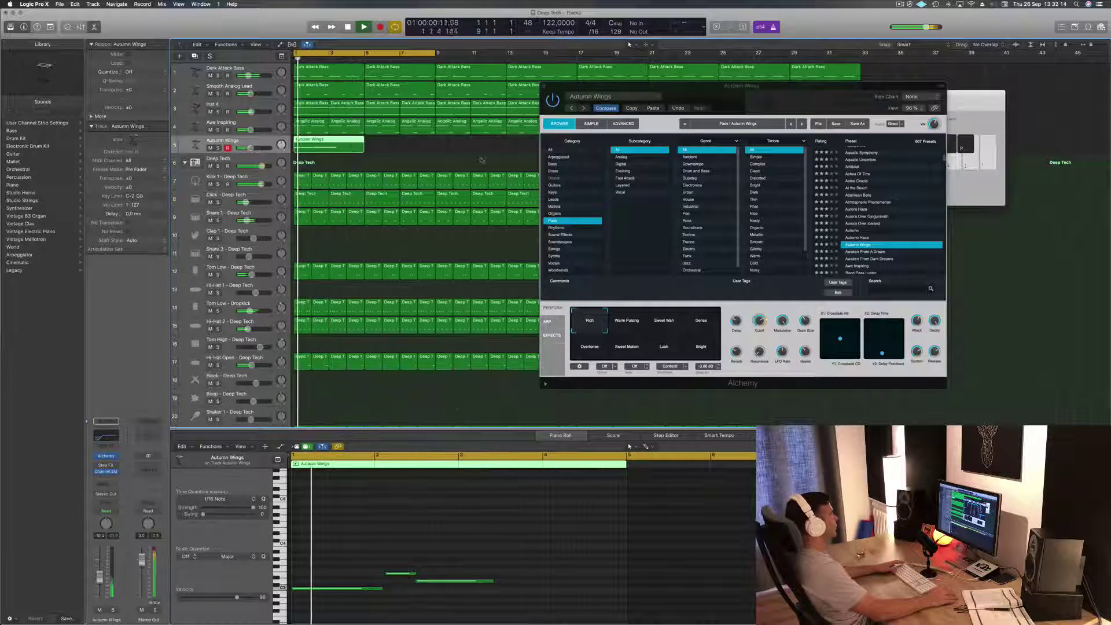
{"action": "key", "text": "space"}
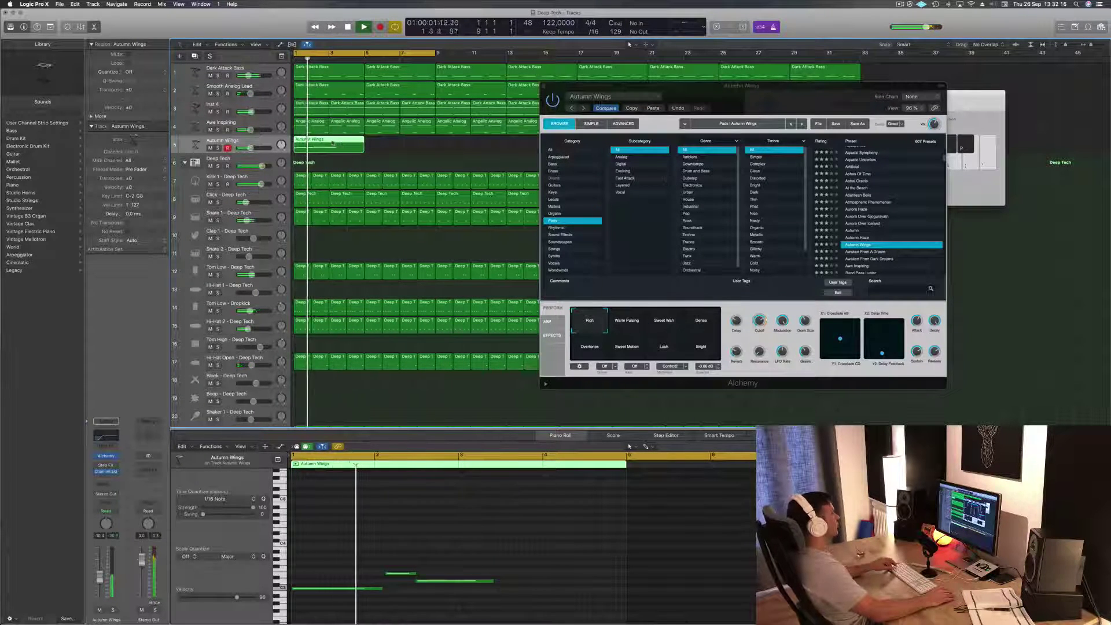
- Copy the four-bar Autumn Wings region to bar 5, select both regions, and try another Alchemy pad preset during playback
{"action": "left_click_drag", "start_coordinate": [332, 145], "coordinate": [402, 146]}
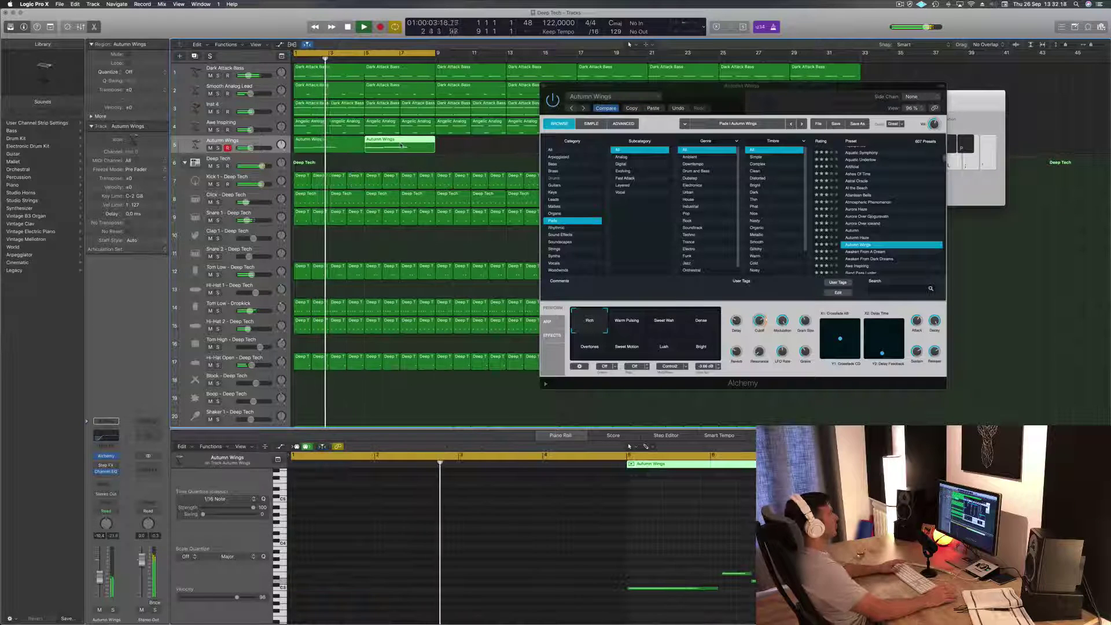
{"action": "key", "text": "Return"}
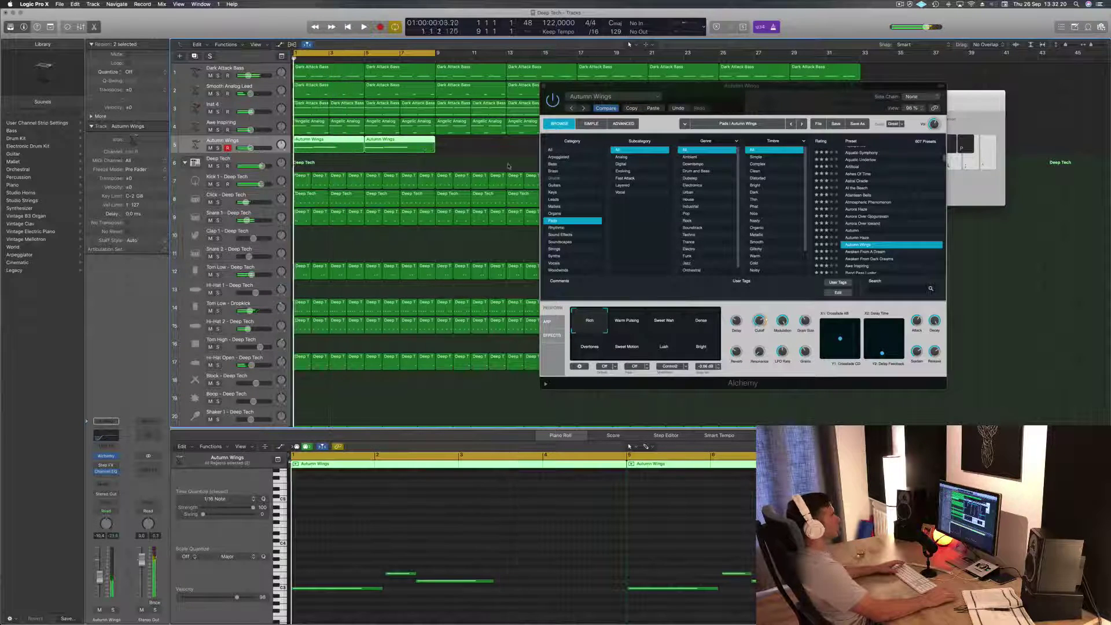
{"action": "scroll", "coordinate": [877, 209], "scroll_direction": "down", "scroll_amount": 5}
{"action": "key", "text": "space"}
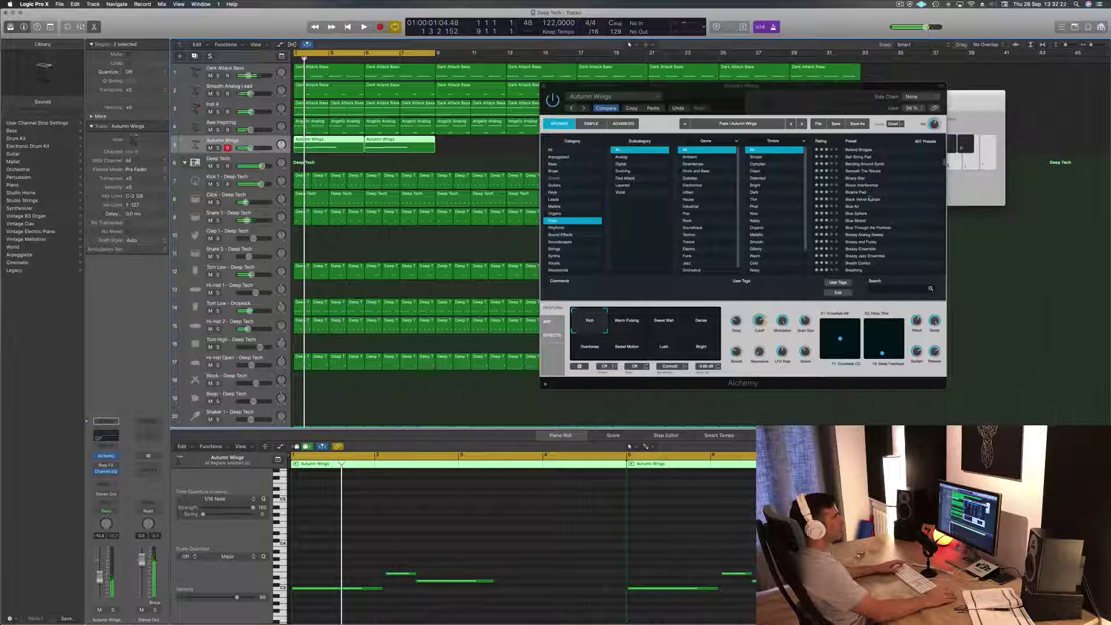
{"action": "left_click", "coordinate": [859, 193]}
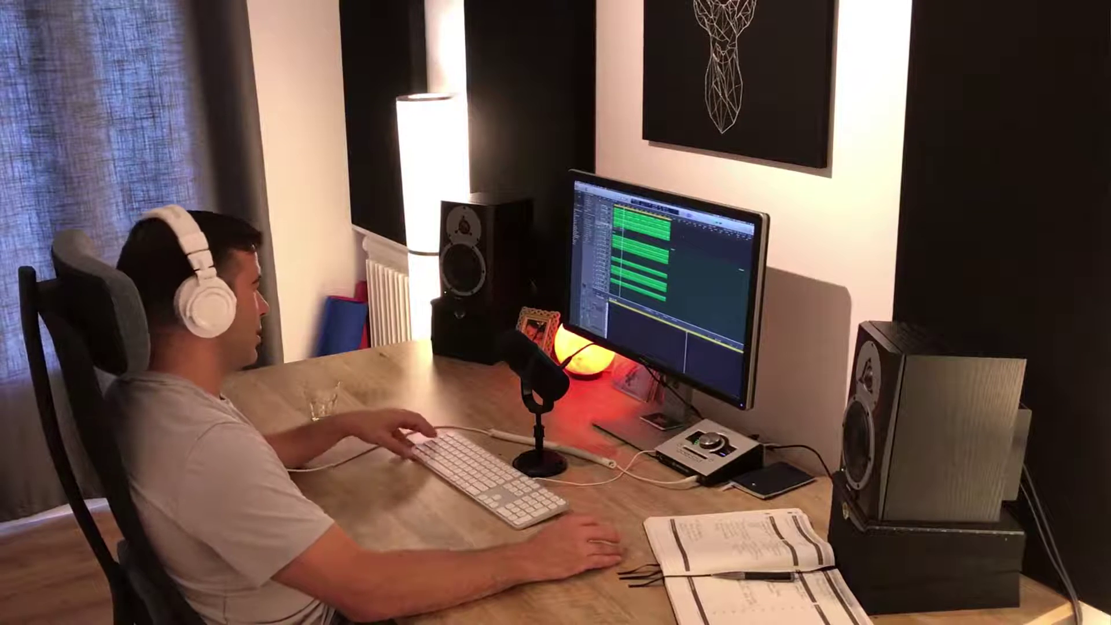
{"action": "key", "text": "super+r"}
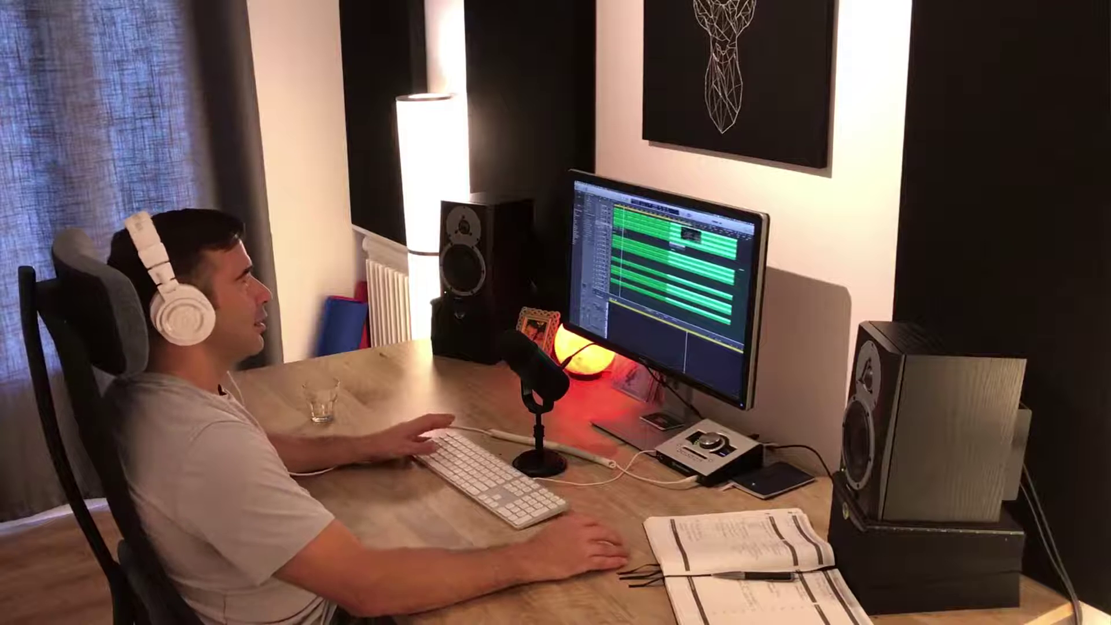
{"action": "left_click_drag", "start_coordinate": [682, 221], "coordinate": [726, 233]}
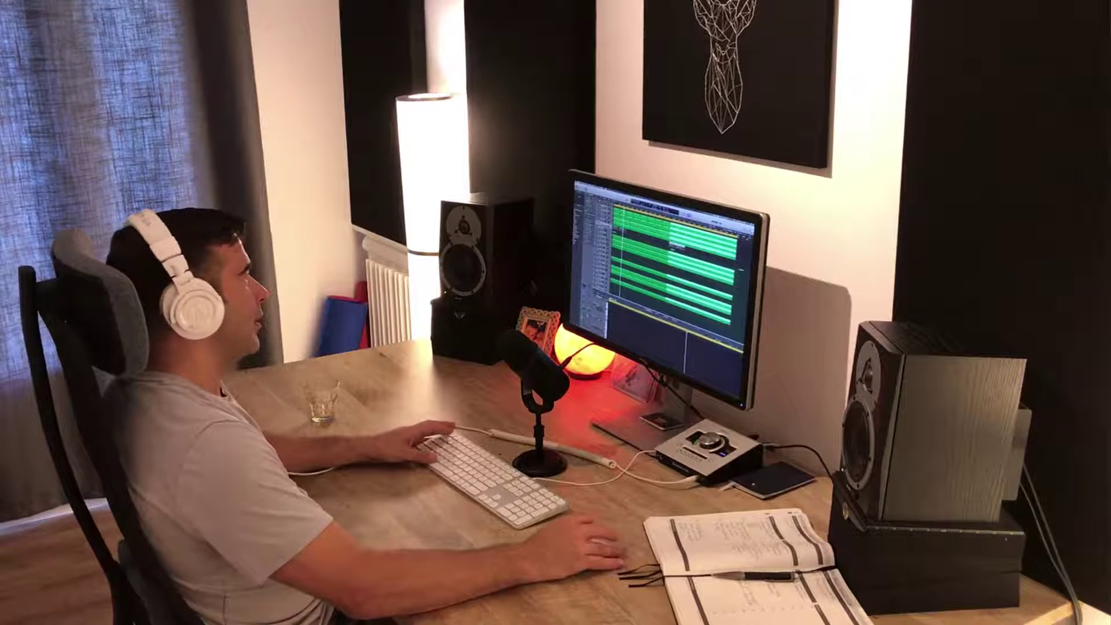
{"action": "left_click", "coordinate": [647, 239]}
{"action": "key", "text": "space"}
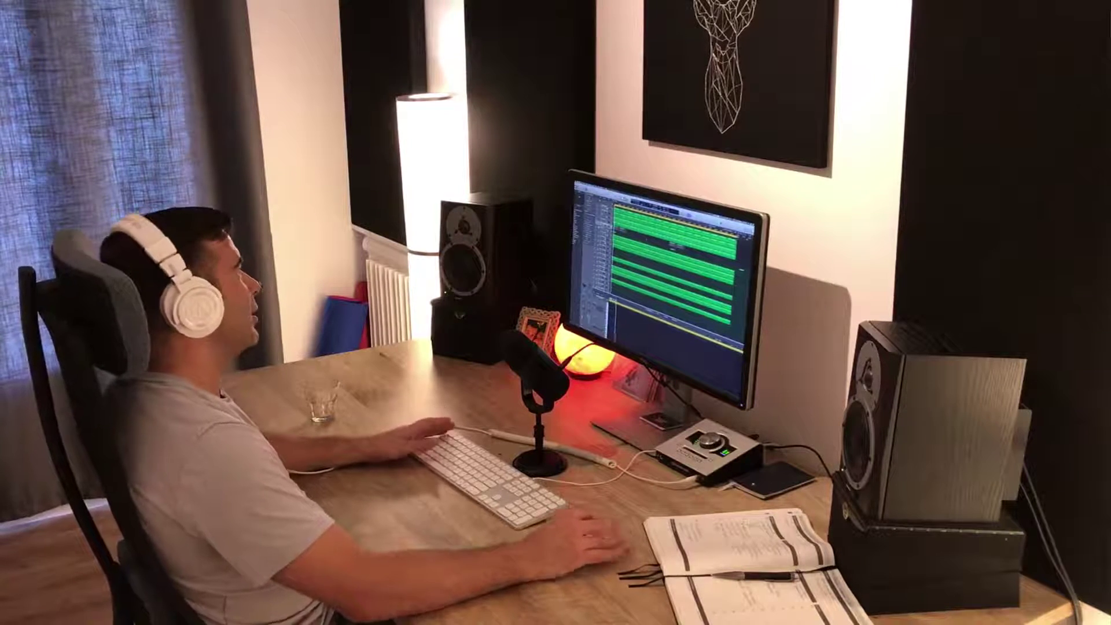